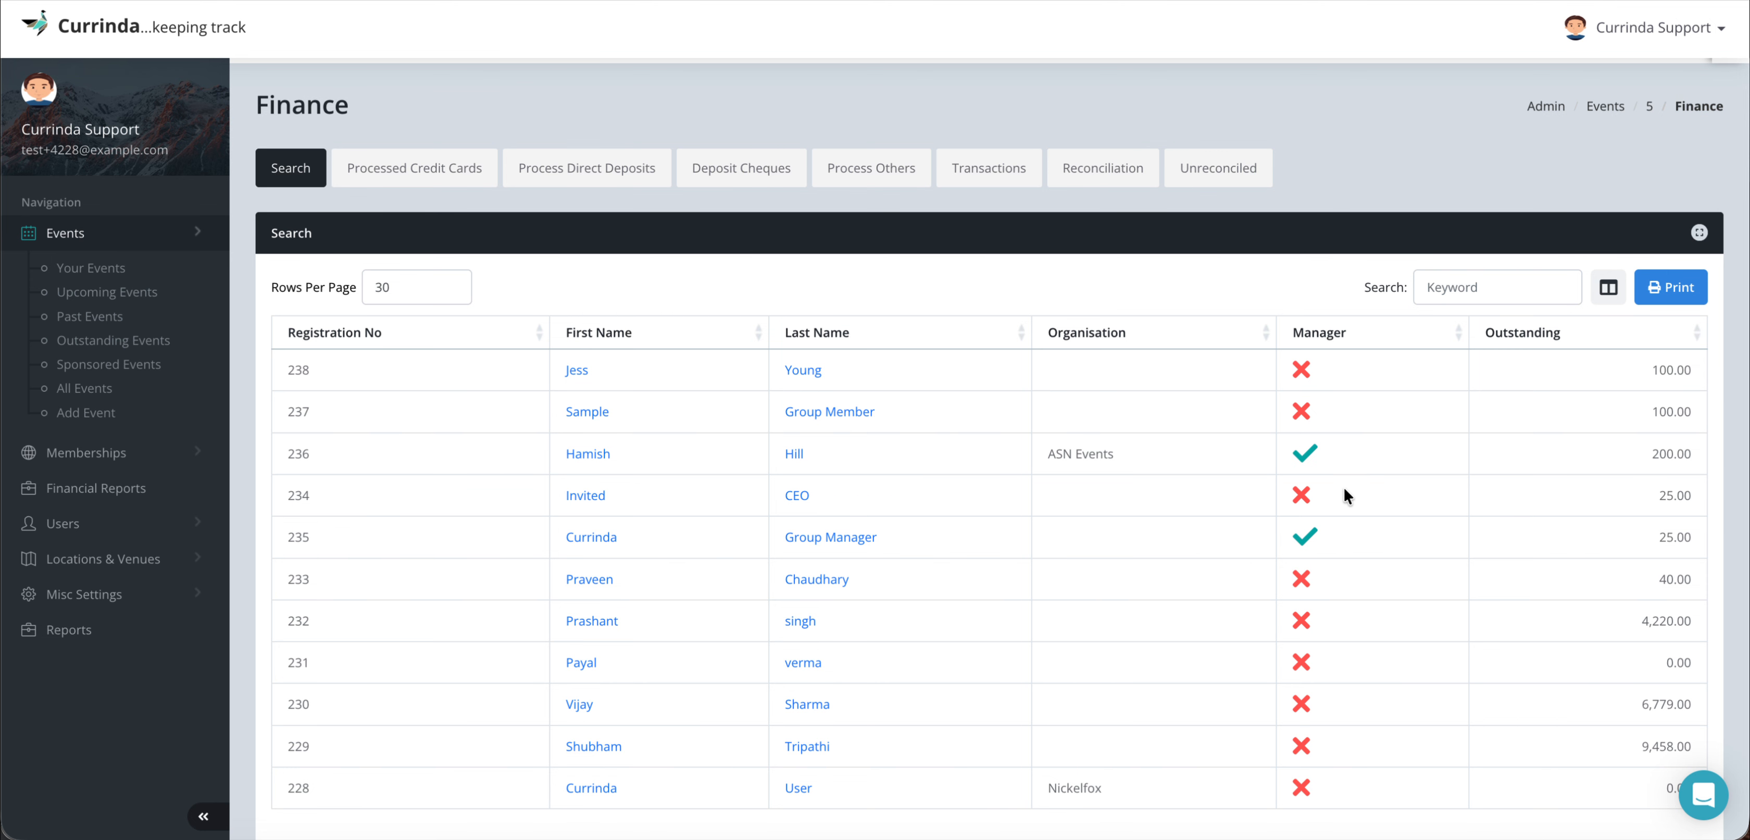
Review the outstanding amounts in the event's Finance list, view the first listed delegate's registration record, and return to the list
scroll(1558, 487, "down", 2)
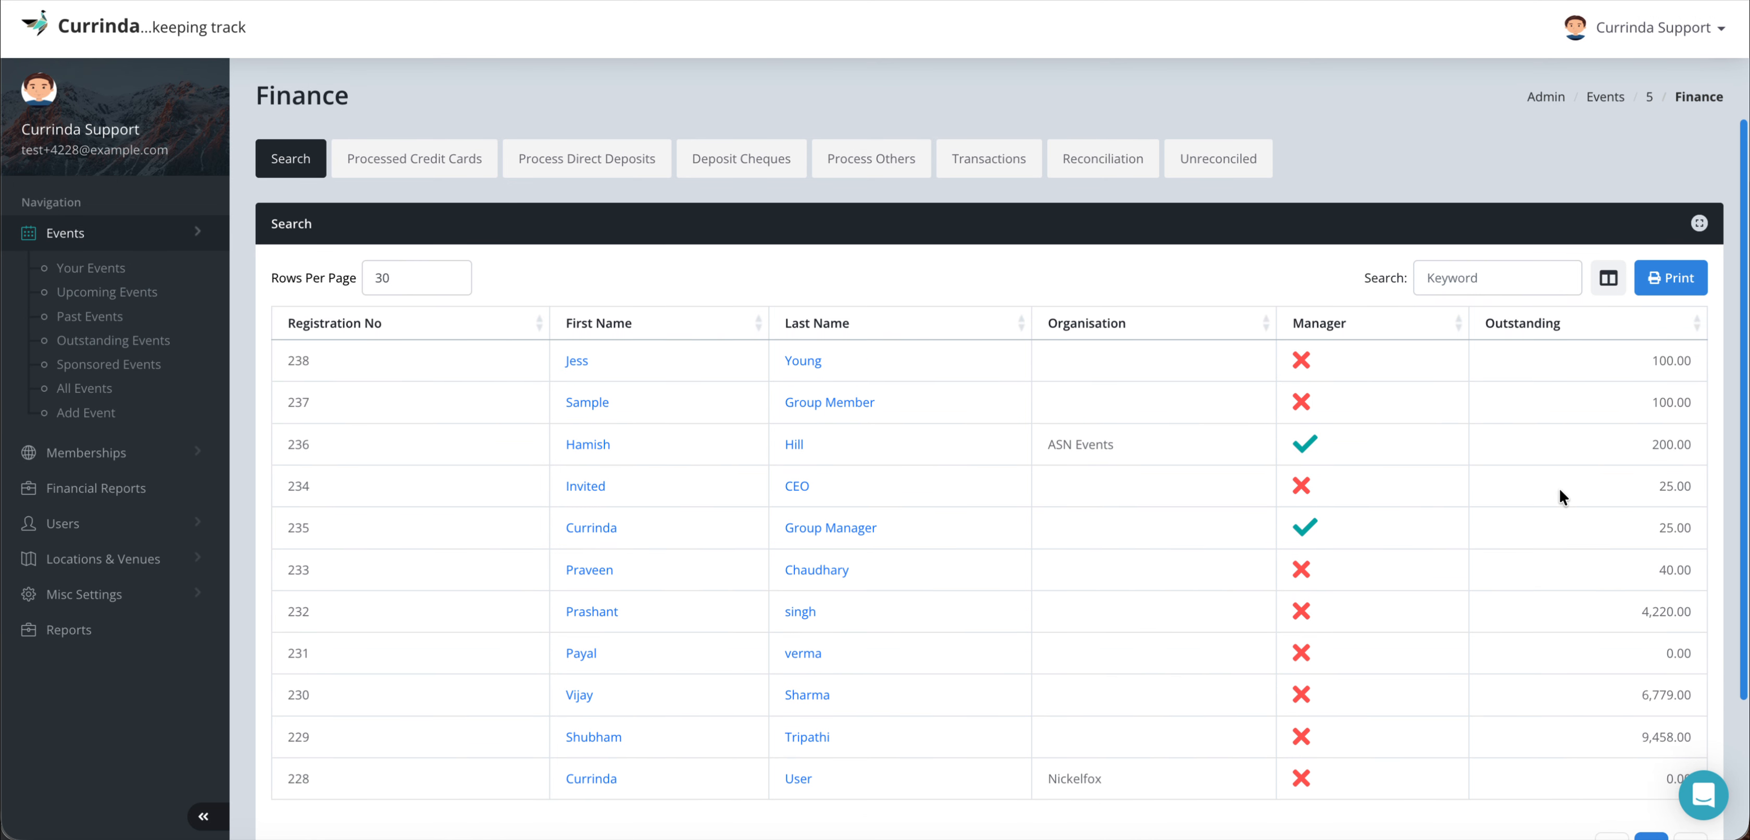
scroll(1553, 538, "down", 1)
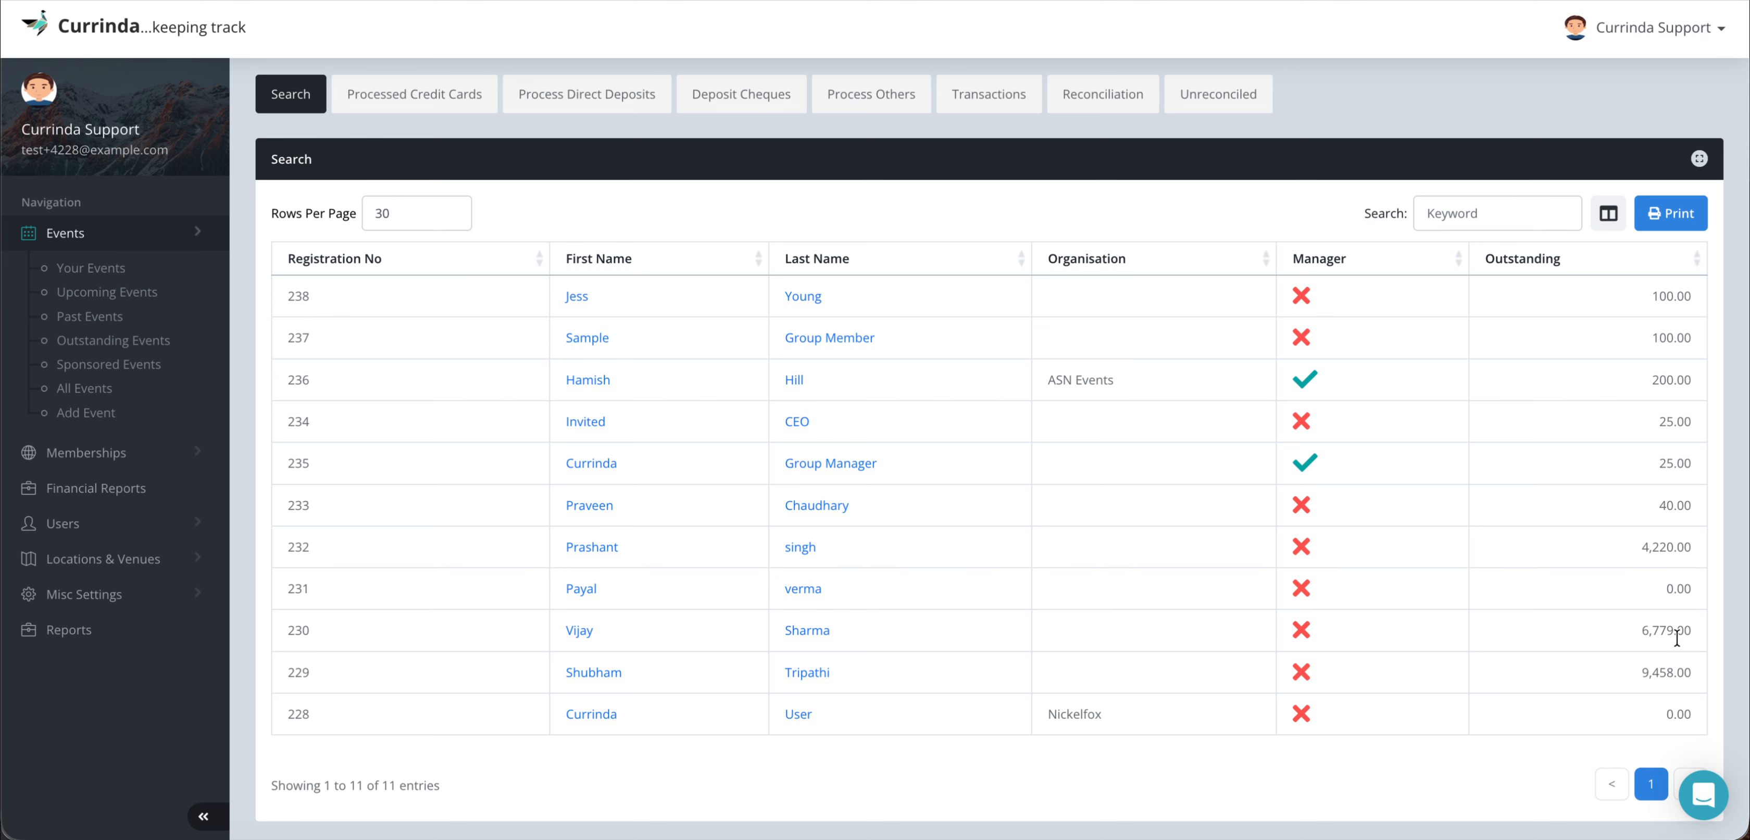
scroll(1026, 594, "down", 3)
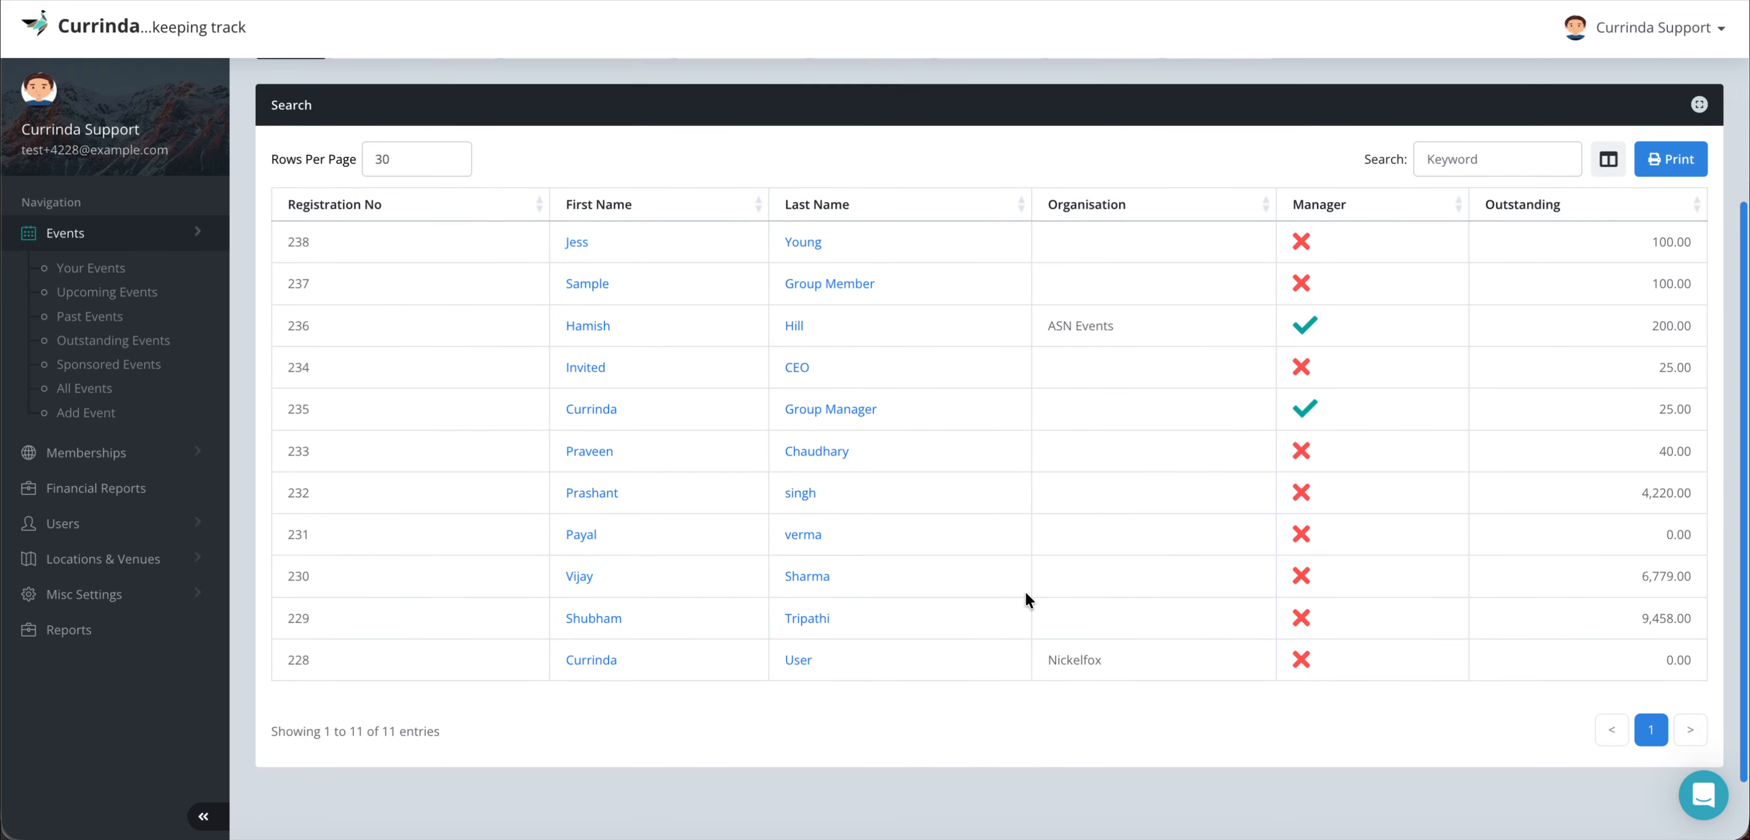
scroll(1026, 594, "up", 2)
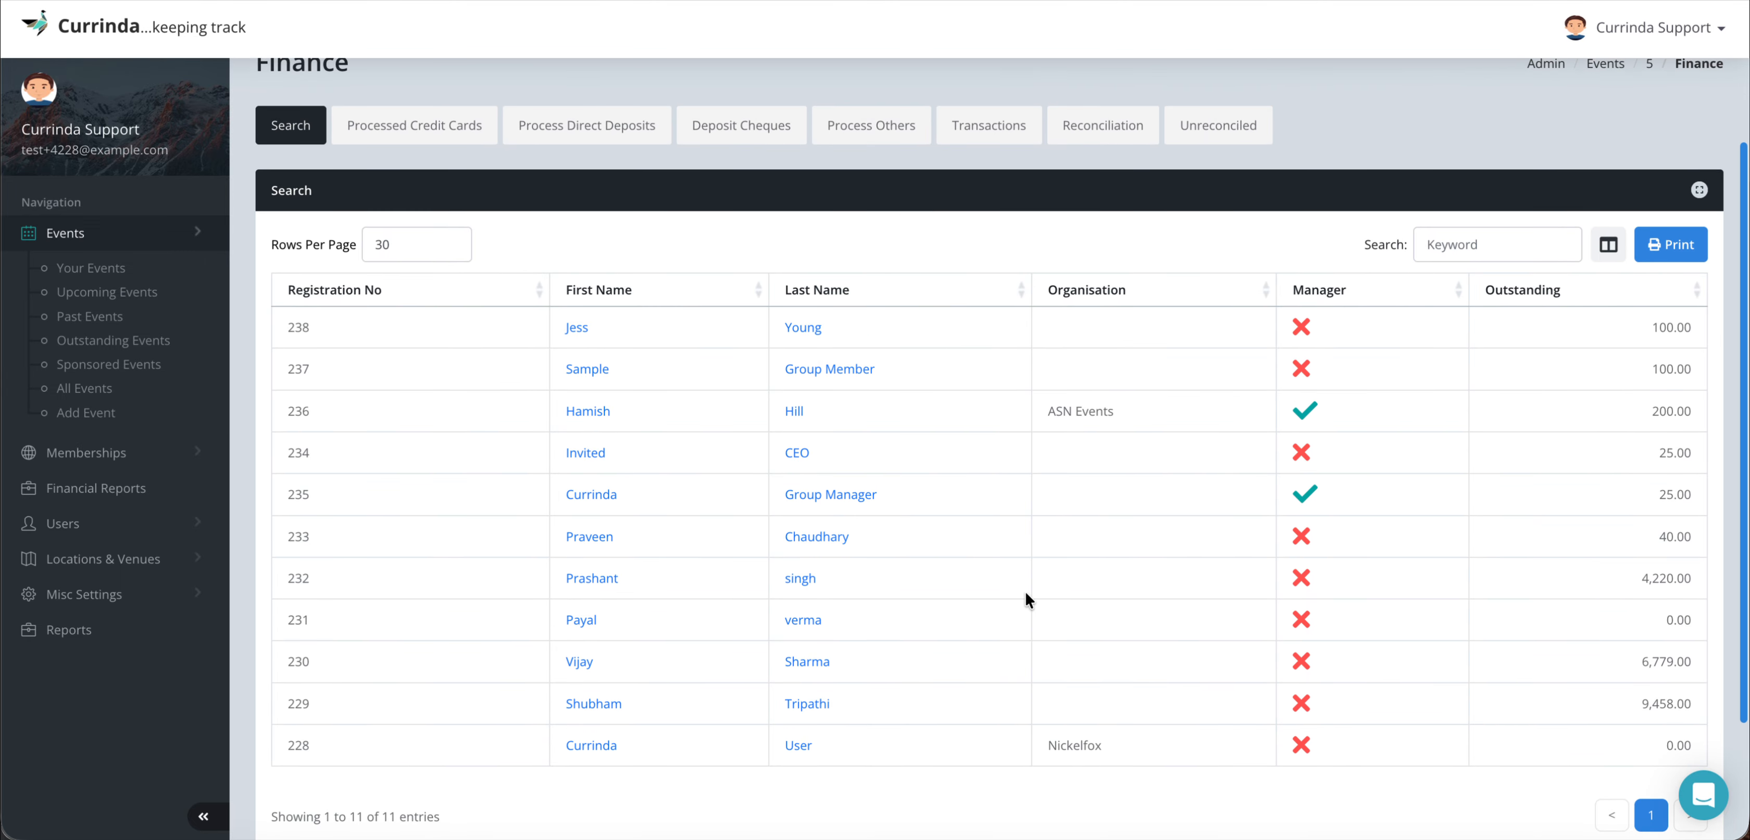
scroll(1024, 589, "down", 1)
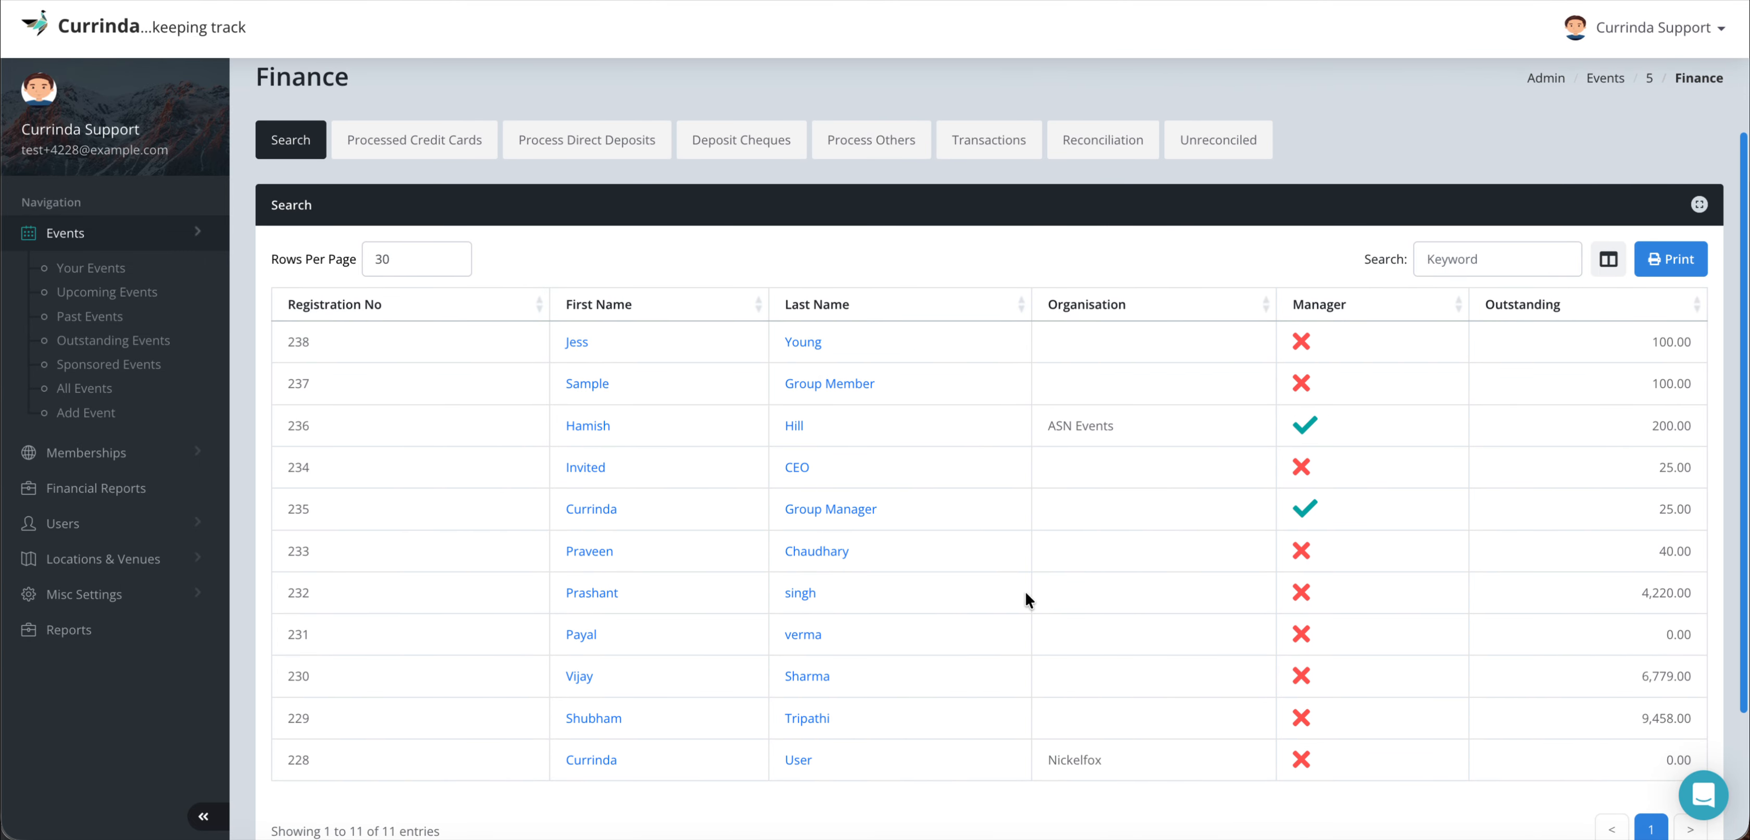
left_click(576, 344)
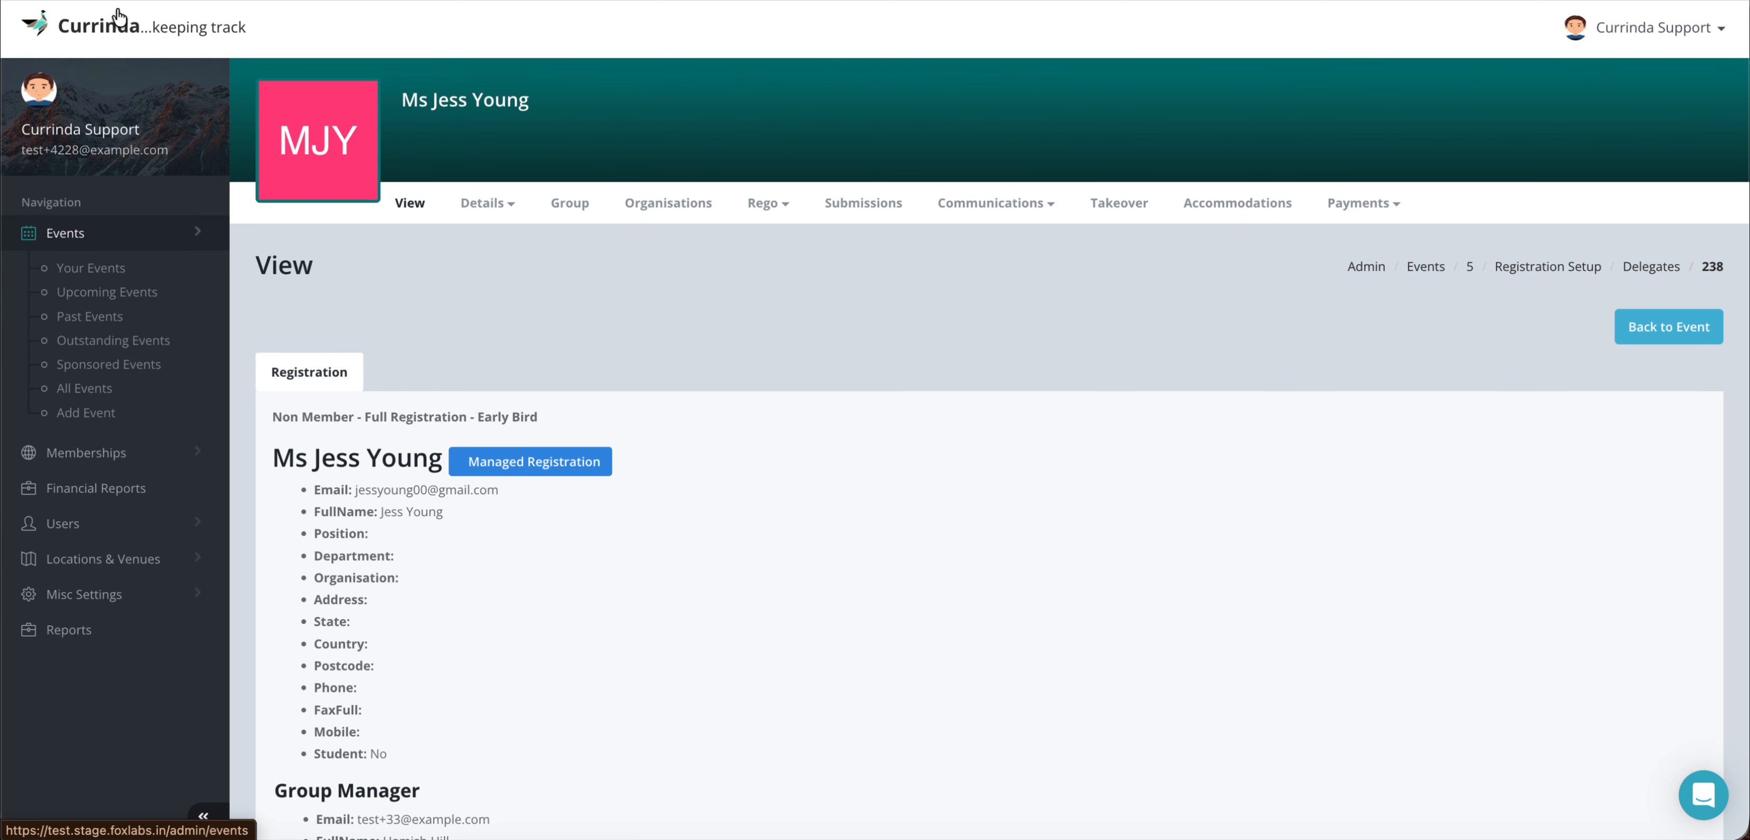
key("alt+Left")
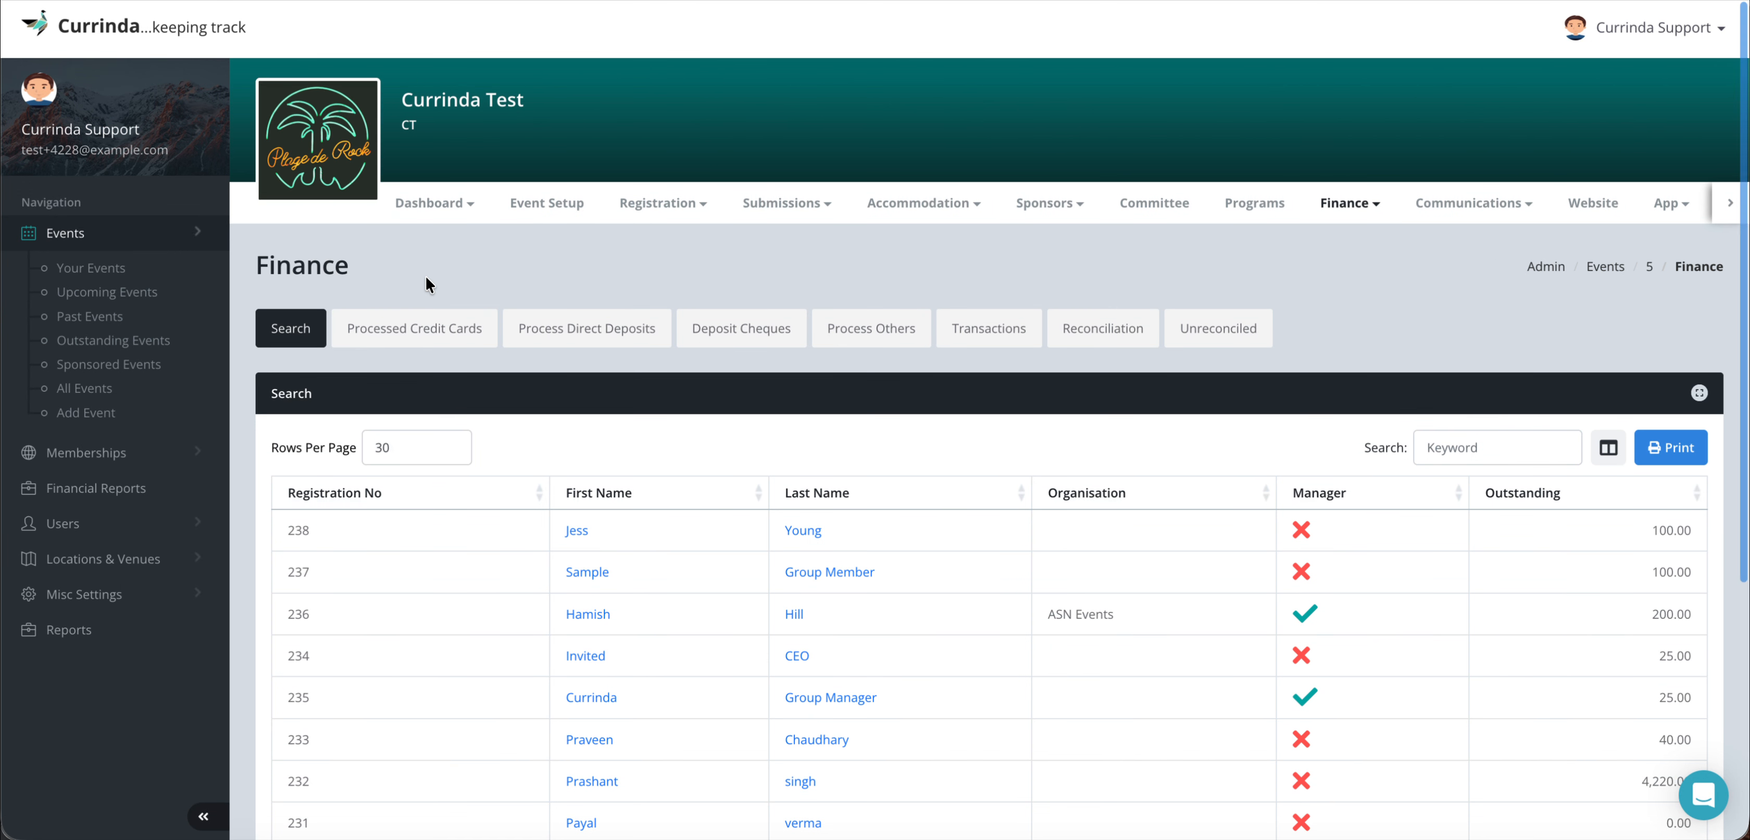
Check the remaining delegates in the Finance list and open the Processed Credit Cards report
scroll(575, 577, "down", 3)
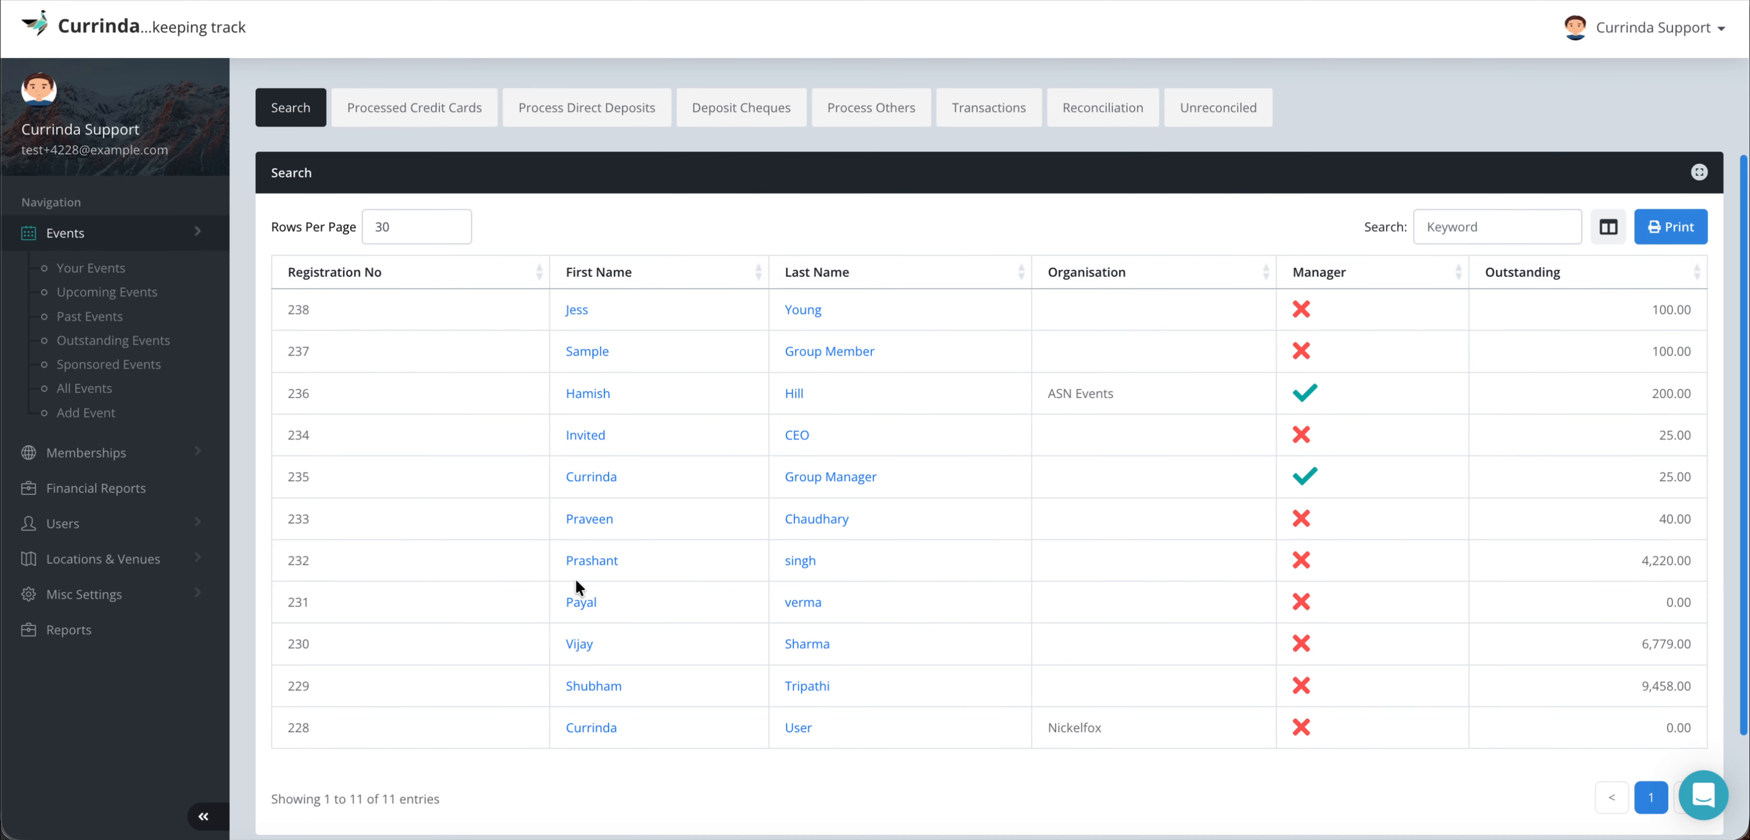
scroll(575, 576, "down", 1)
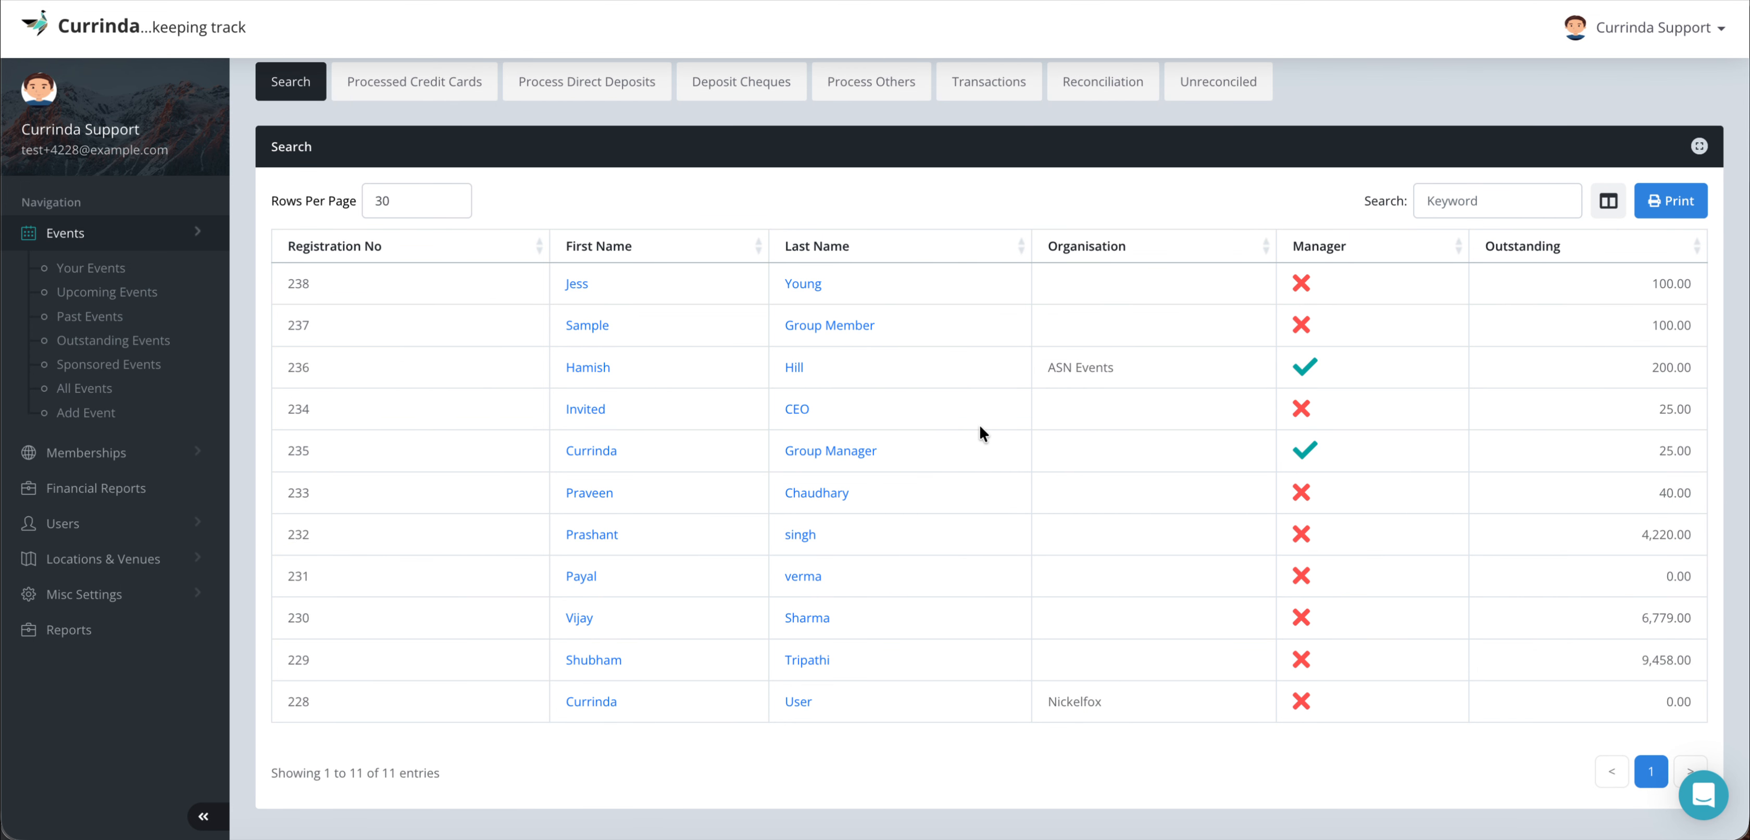
scroll(979, 424, "up", 3)
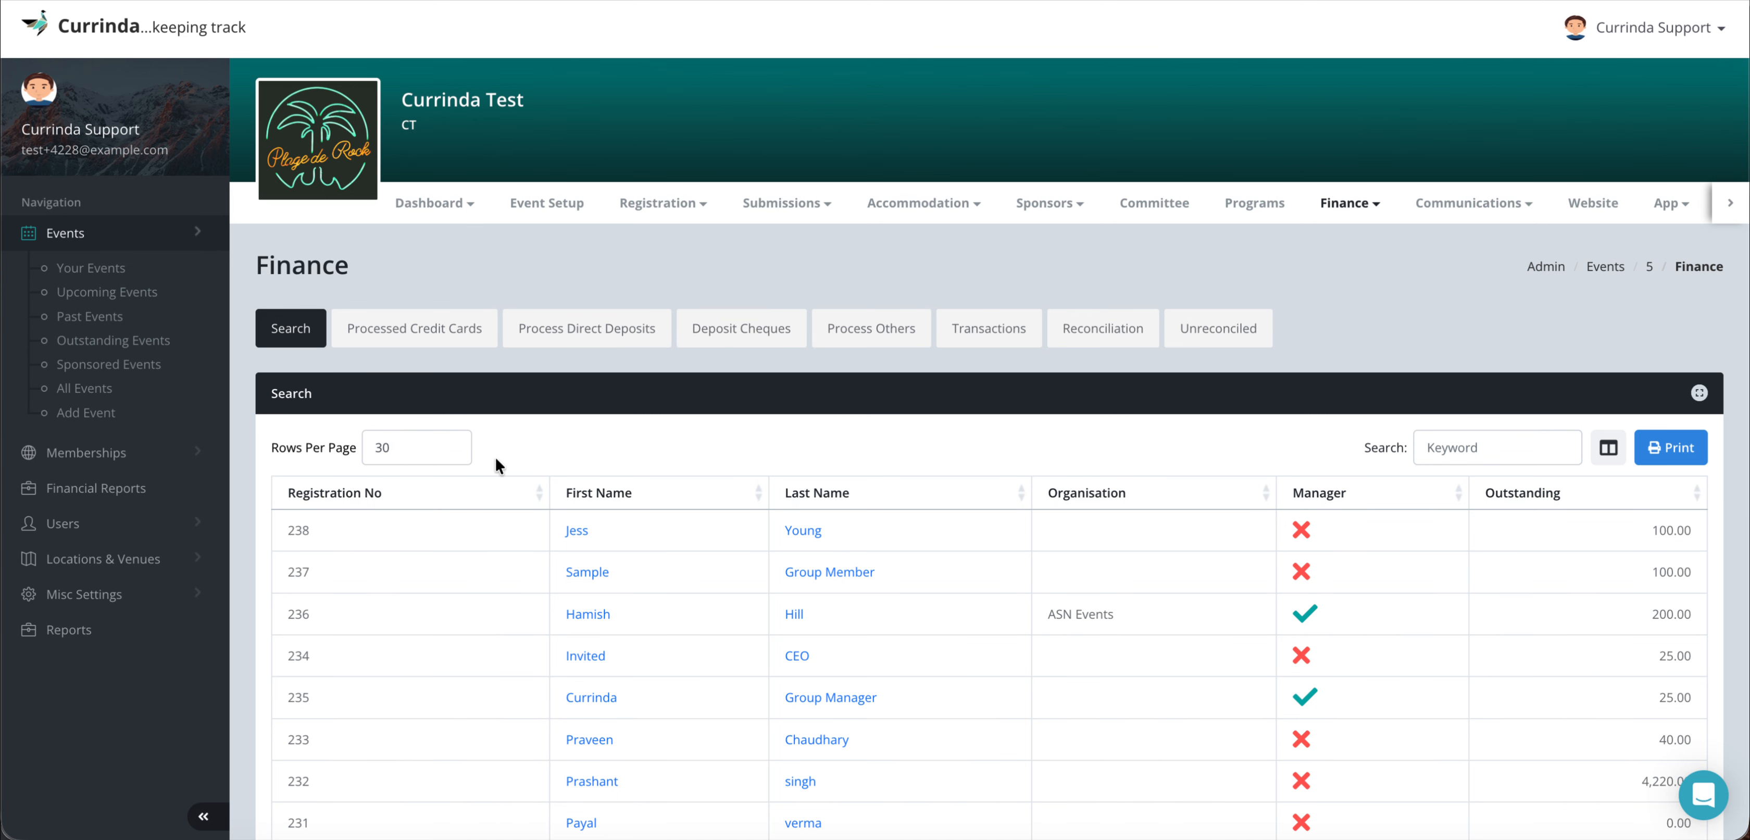
left_click(415, 328)
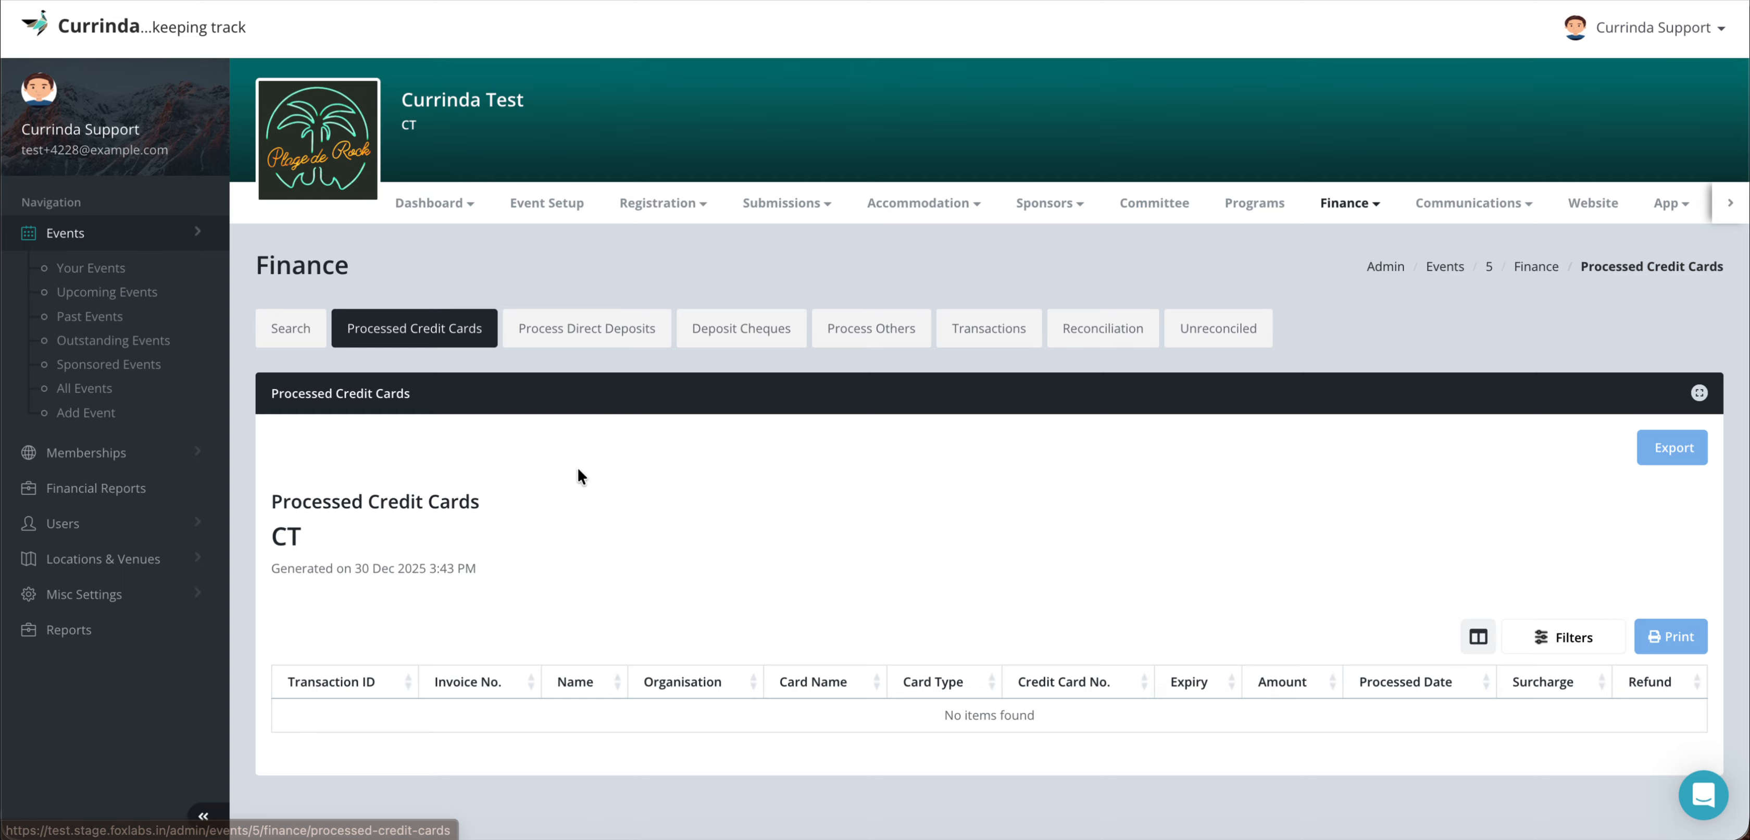
scroll(576, 467, "down", 1)
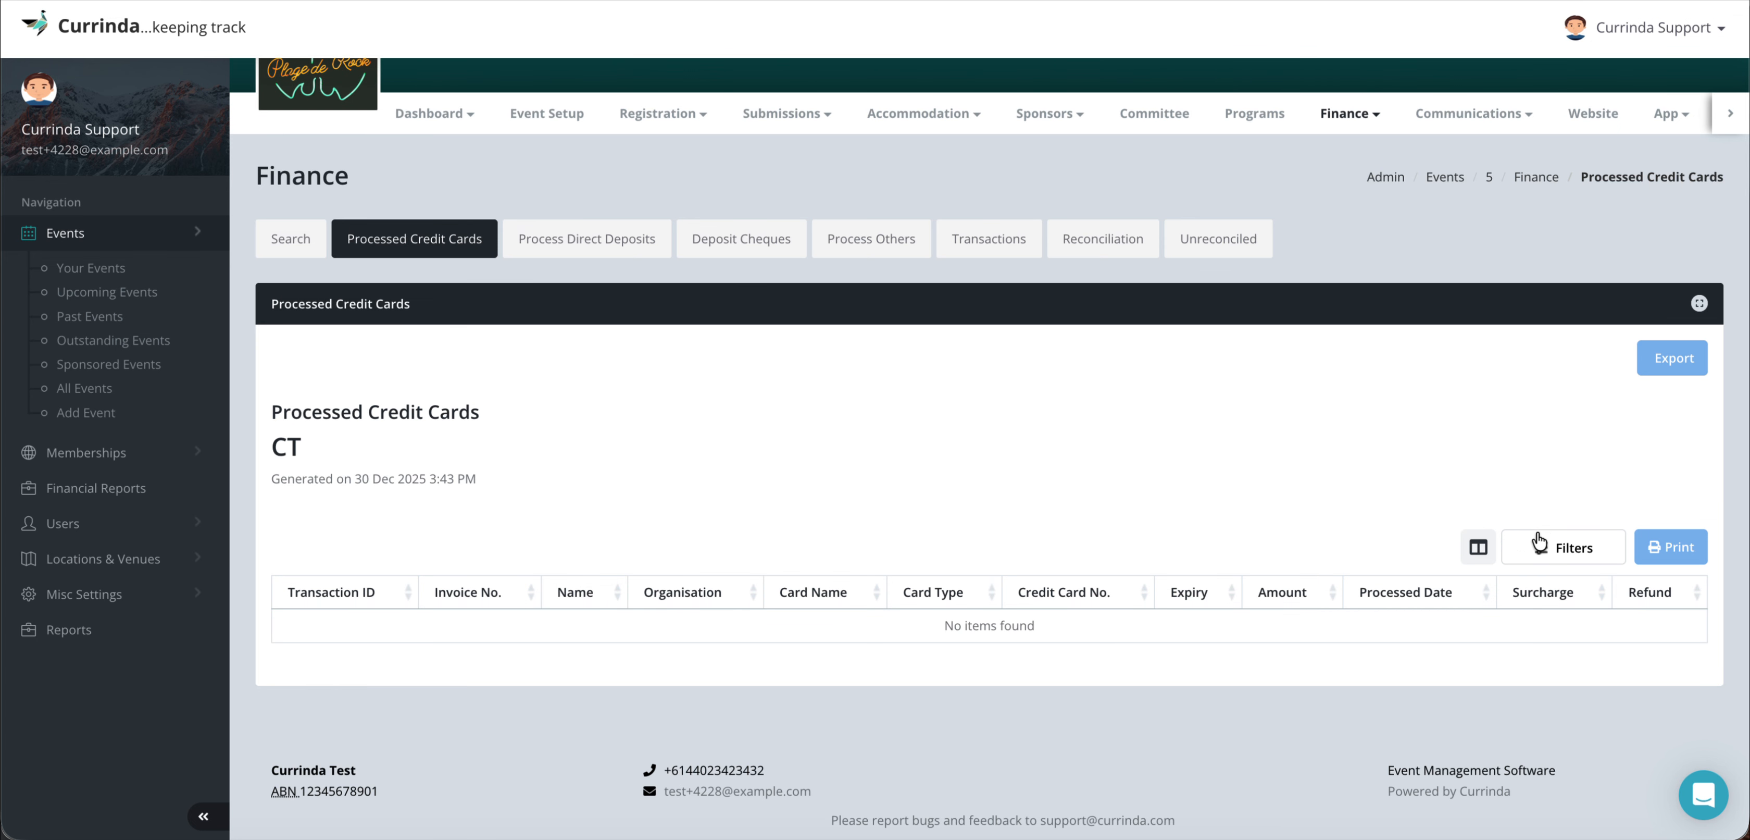
Examine the Card Type and Exclude Refunds filter options for the processed credit cards
left_click(1567, 546)
left_click(1549, 268)
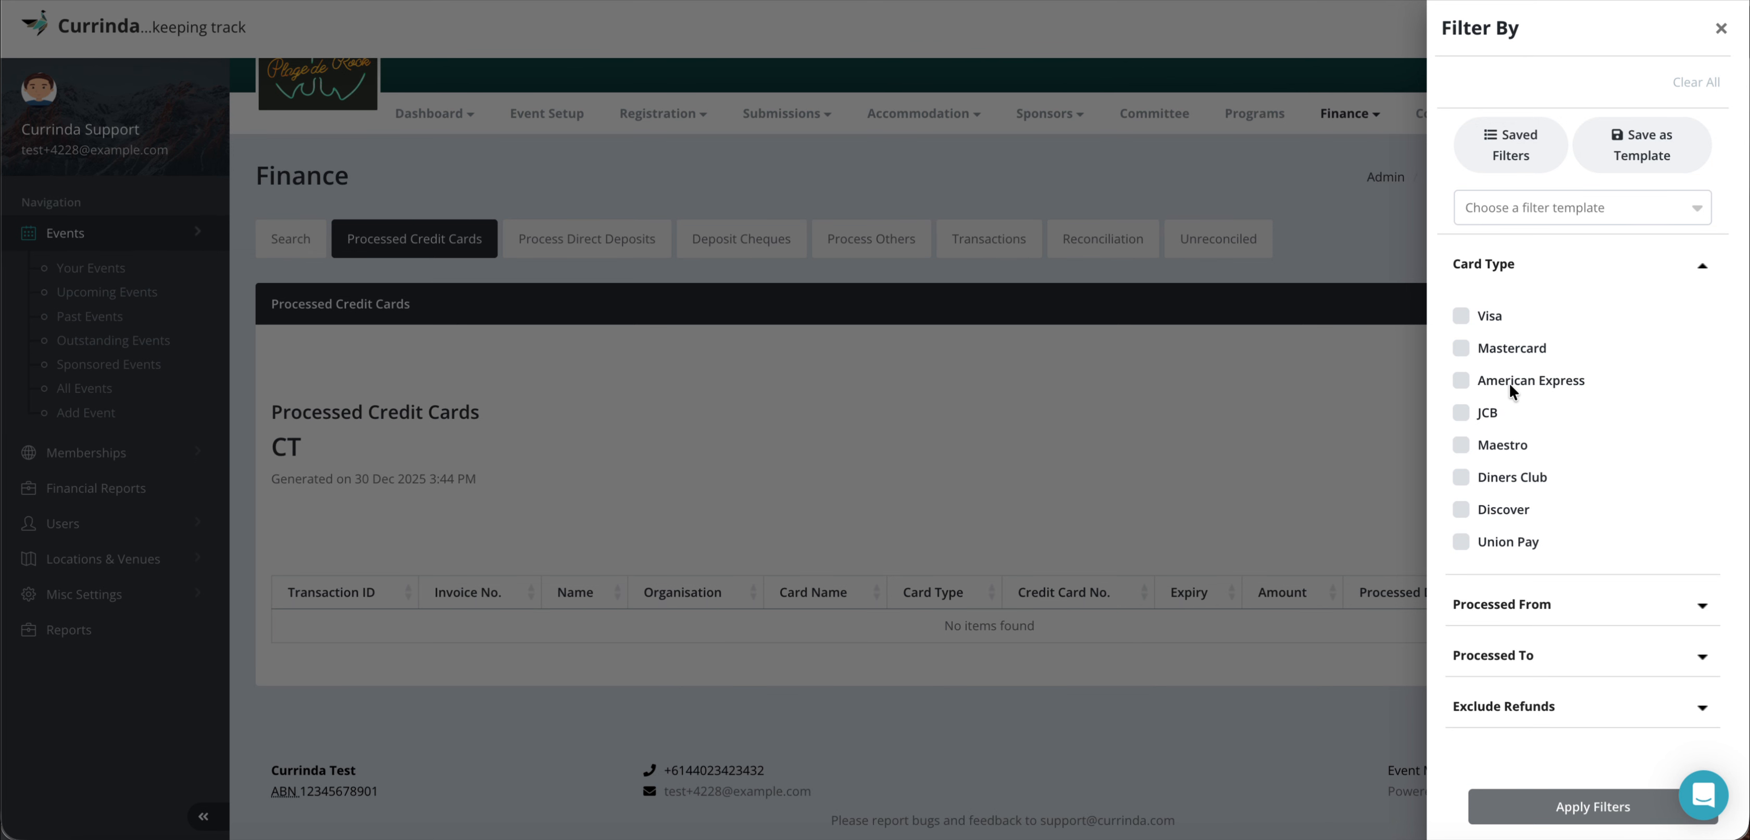
left_click(1519, 272)
left_click(1524, 420)
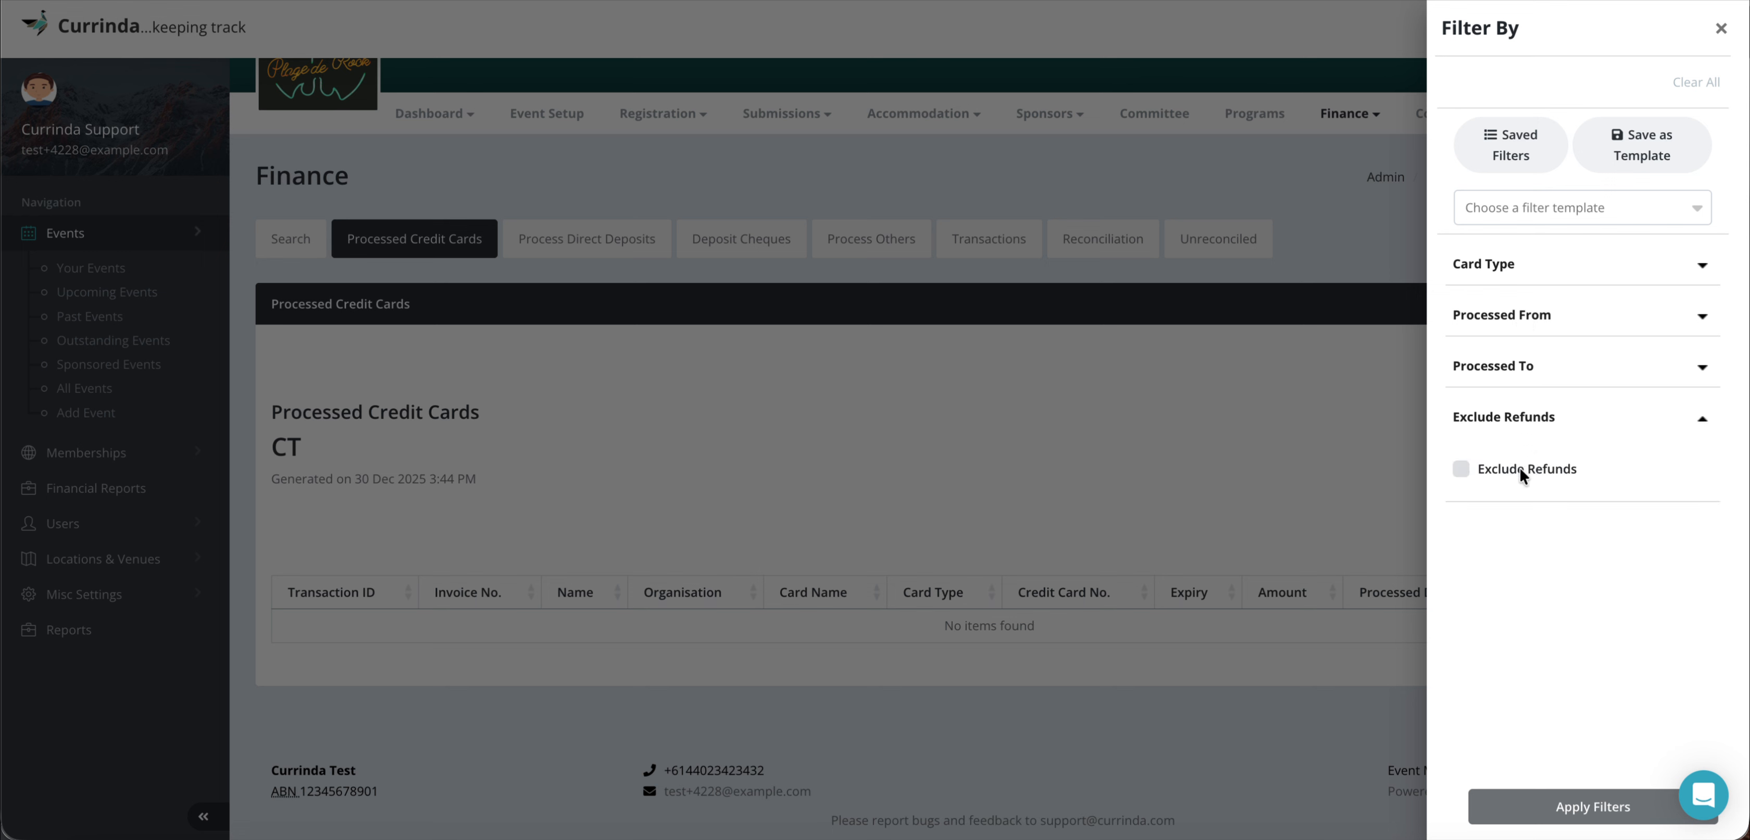
left_click(1520, 417)
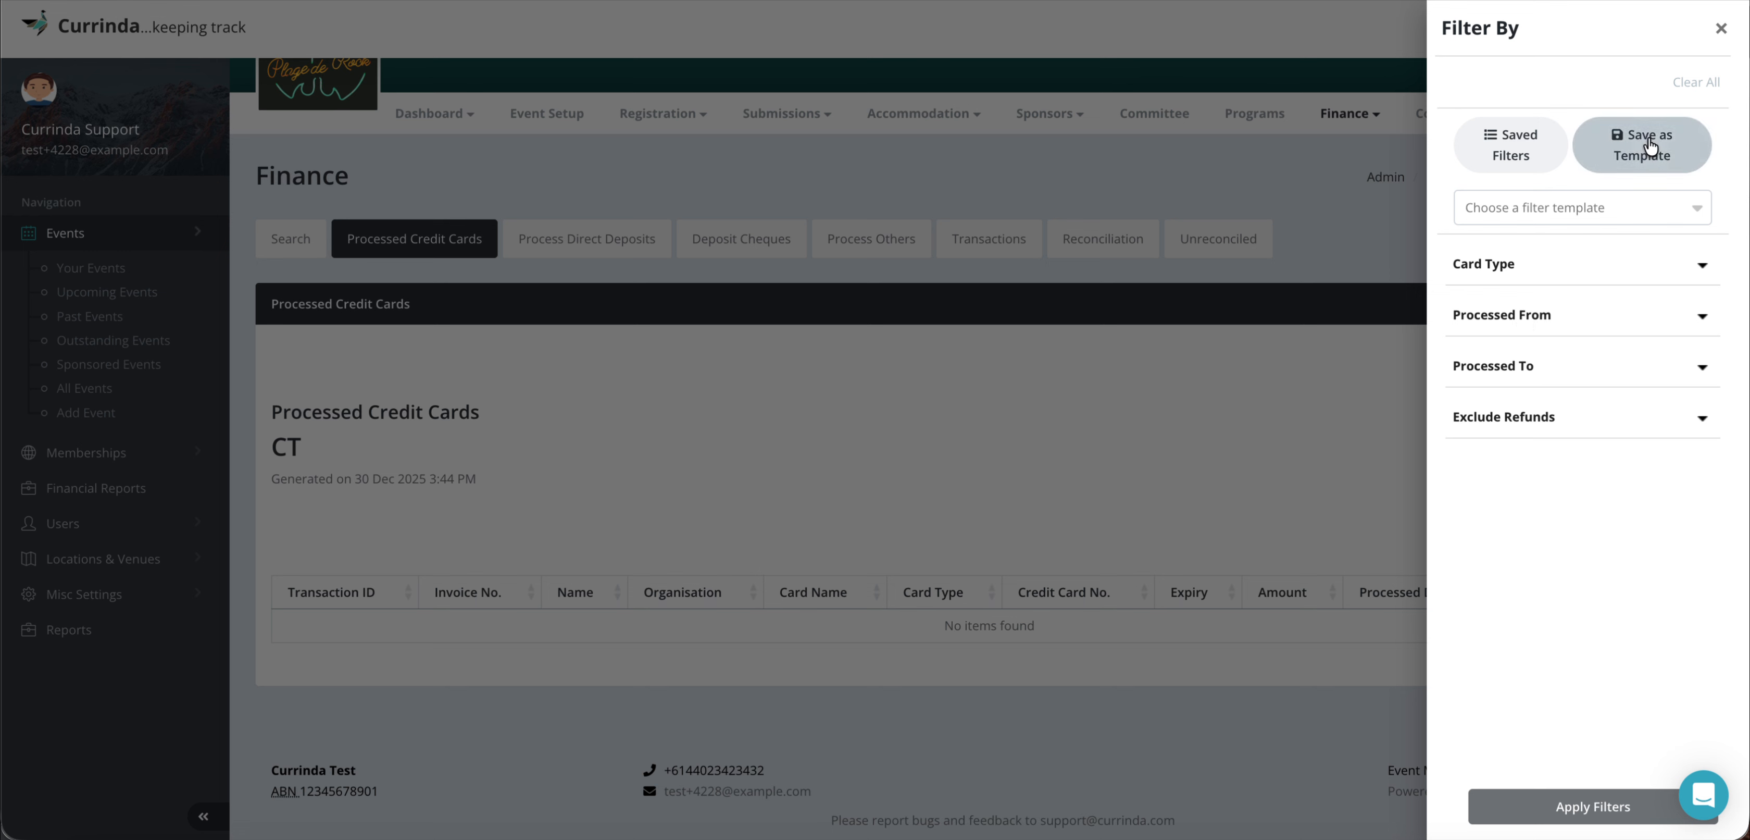
Choose a processed date range from 22/12/2025 to 30/12/2025 in the filters, and close them without applying
left_click(1528, 318)
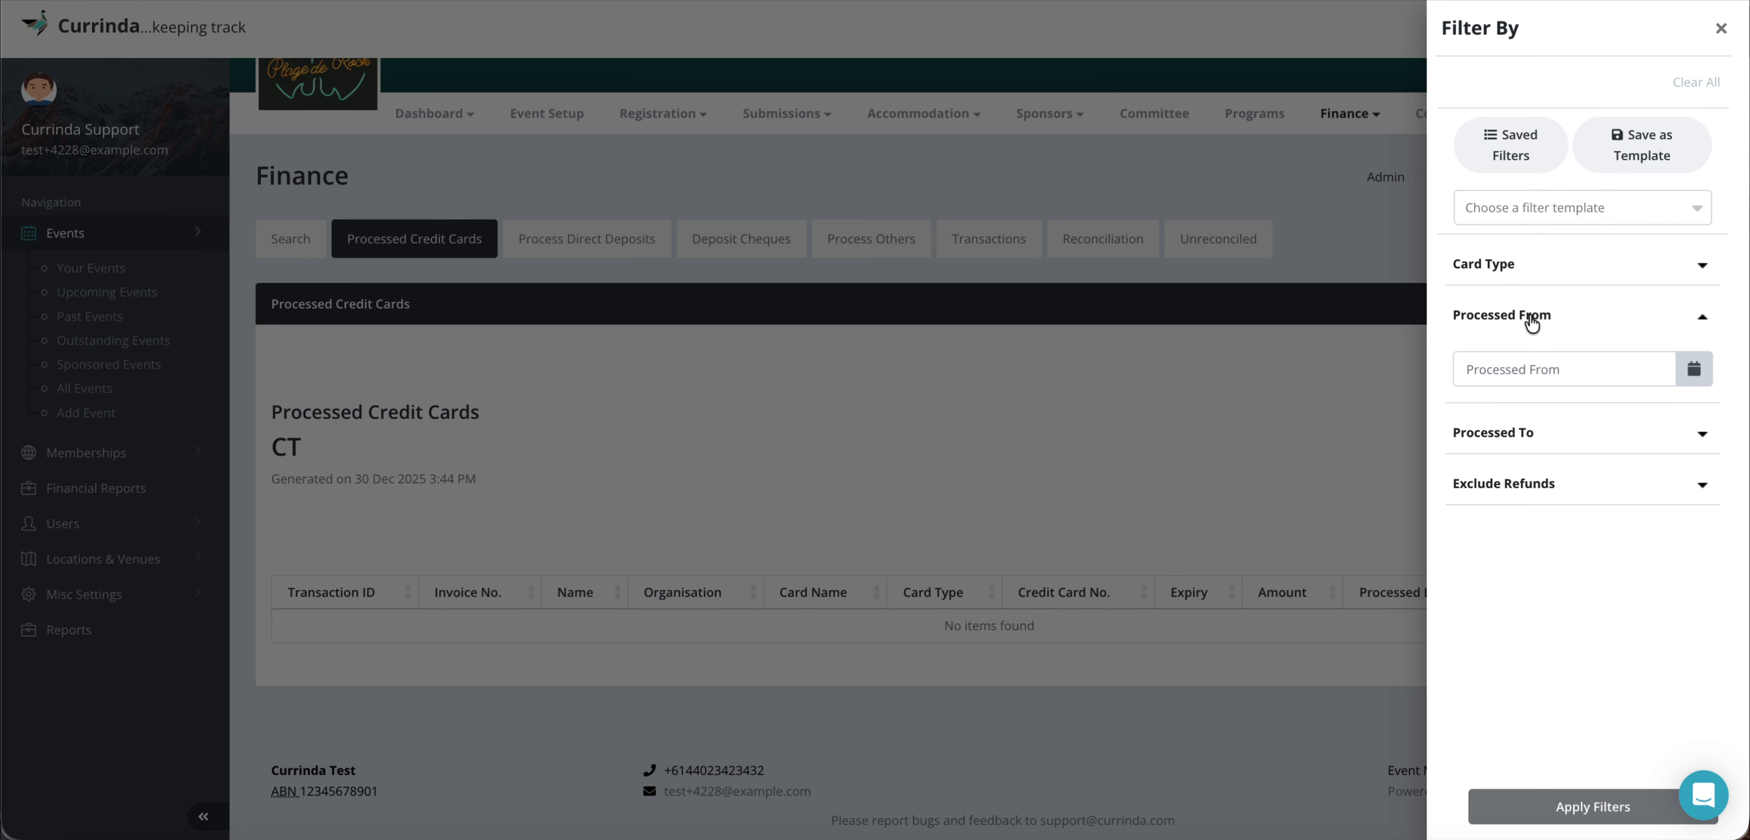
left_click(1498, 368)
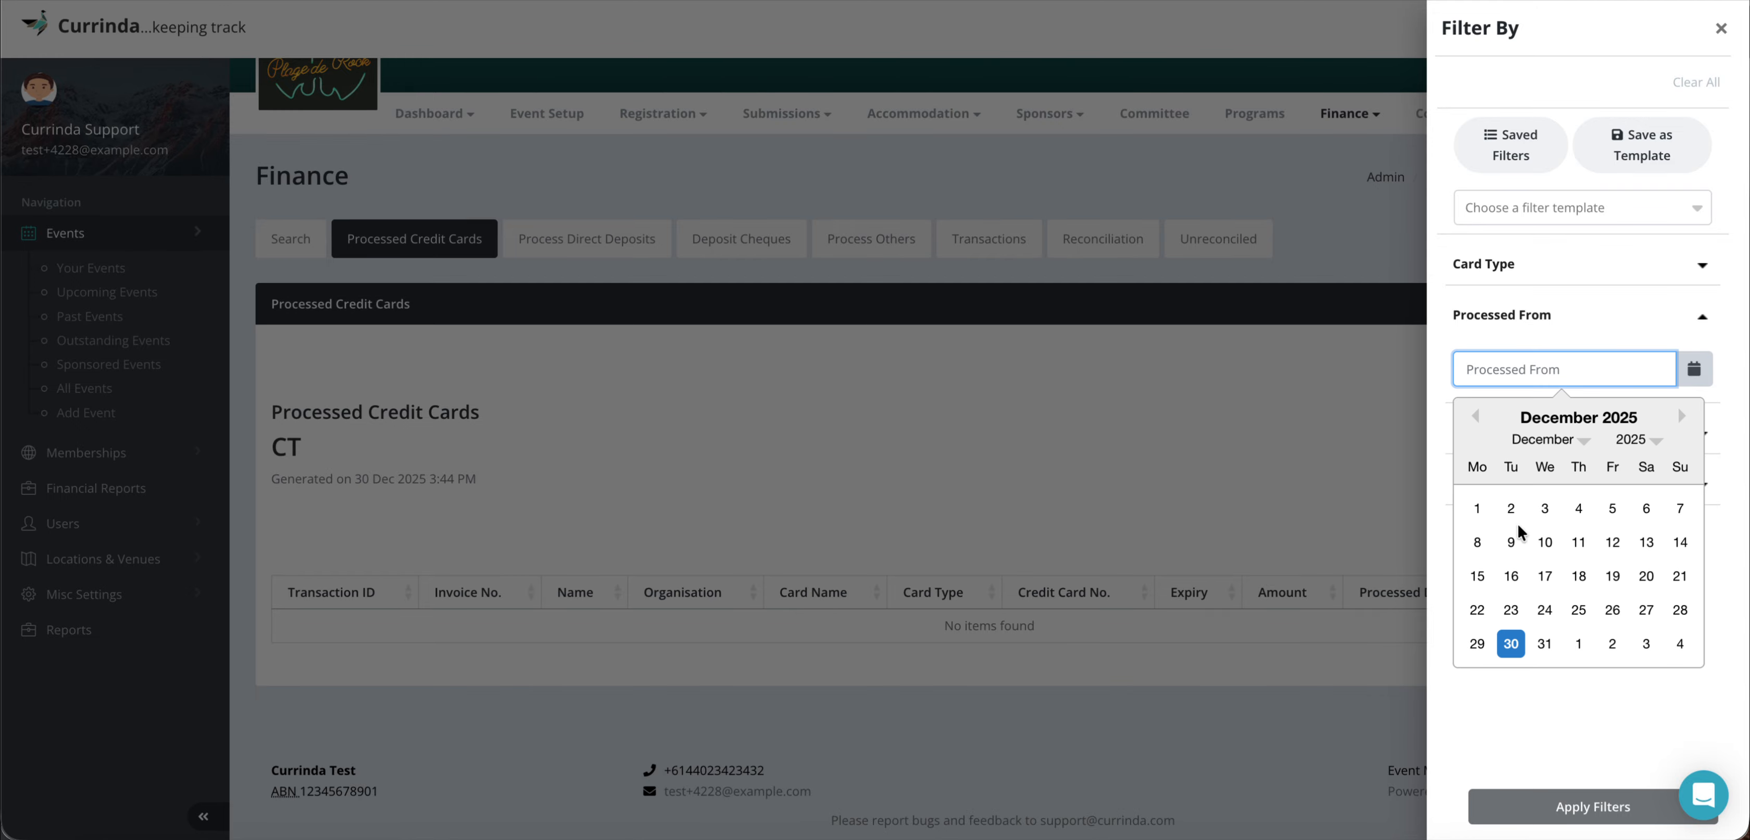
left_click(1477, 609)
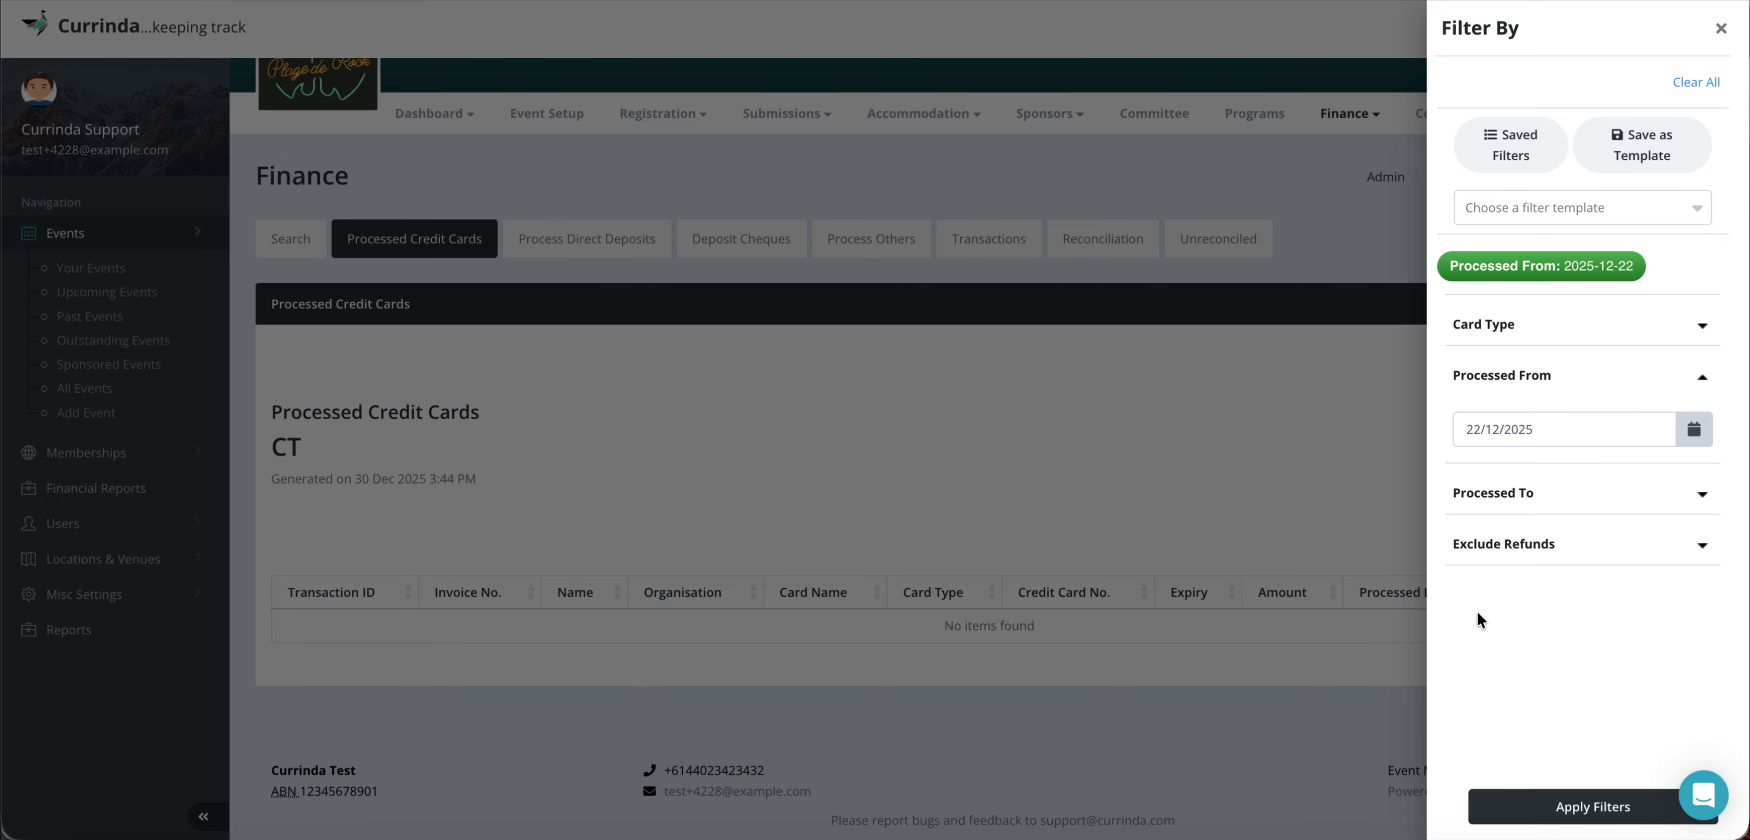
left_click(1505, 495)
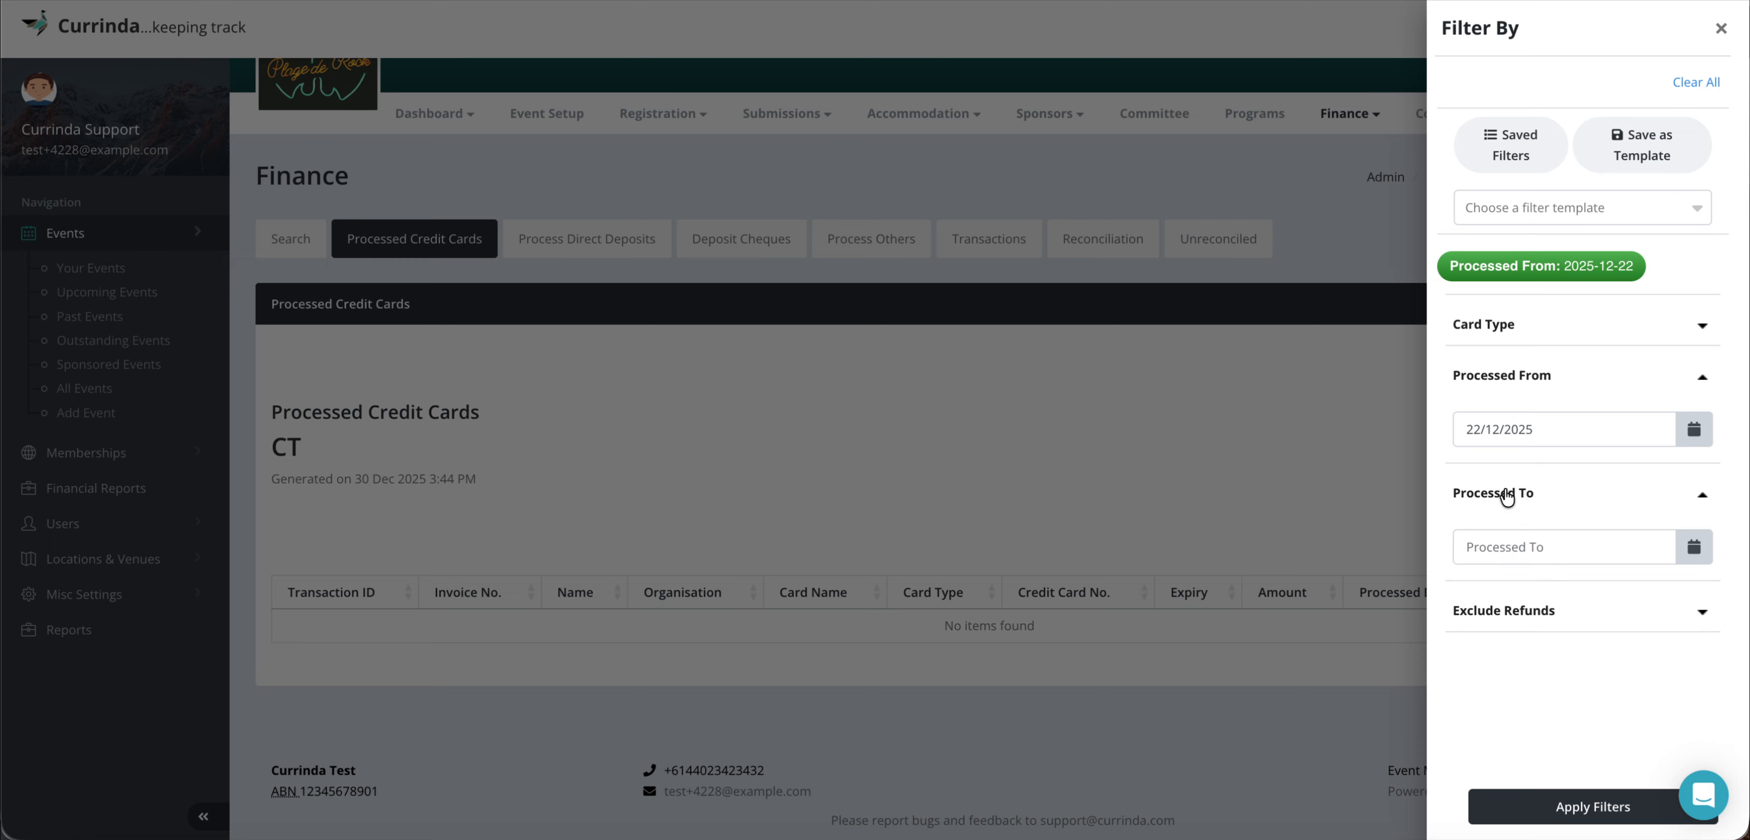
left_click(1505, 547)
left_click(1512, 491)
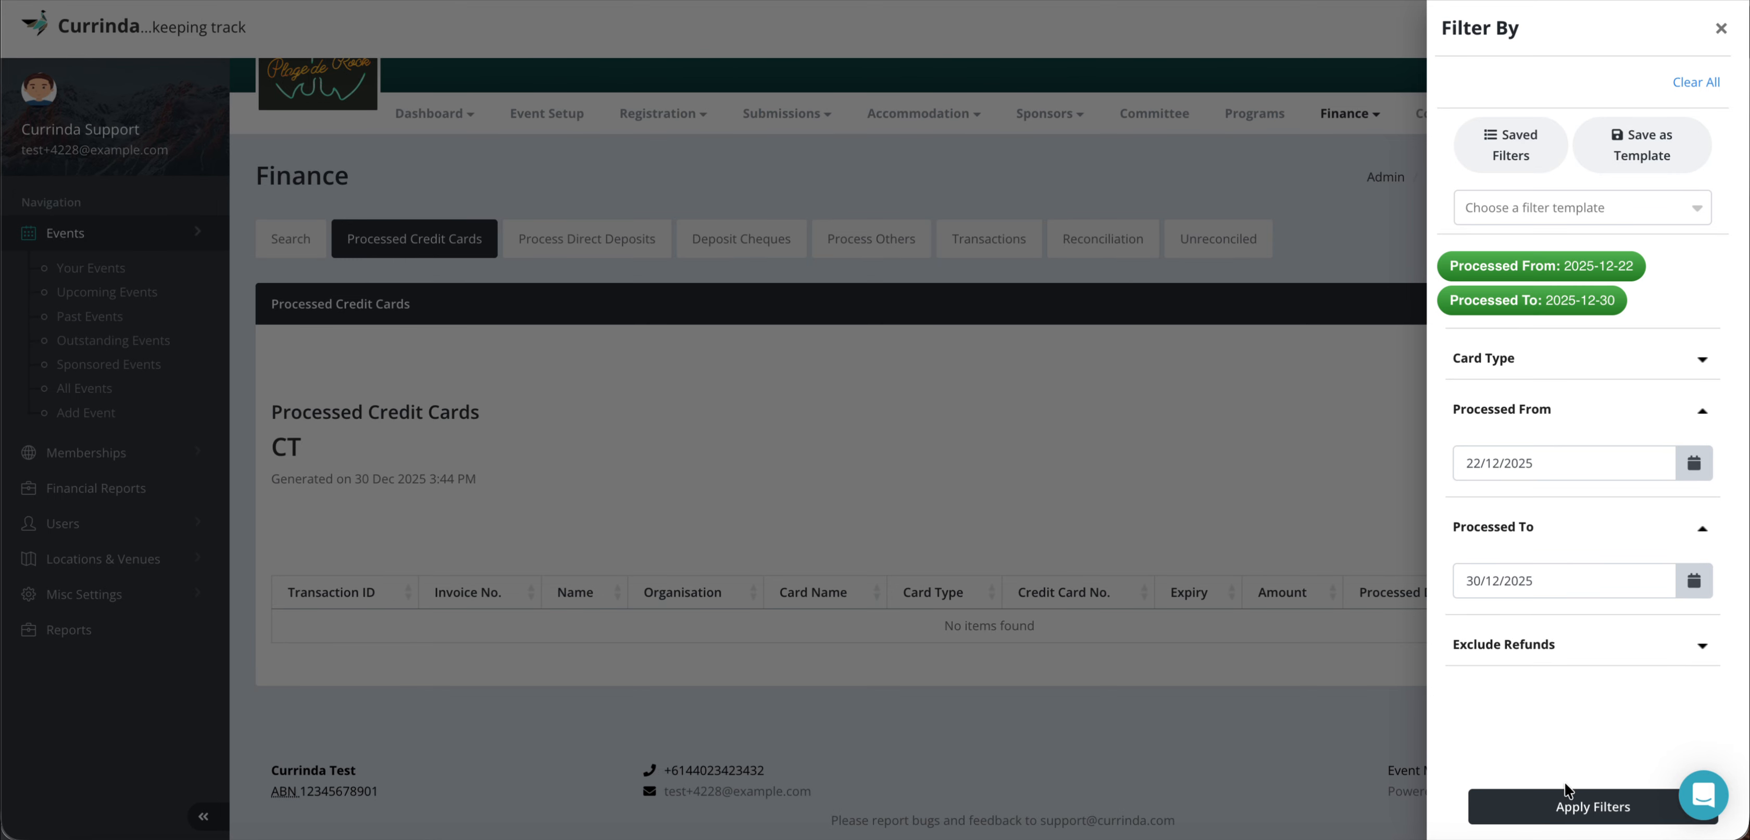
left_click(1720, 28)
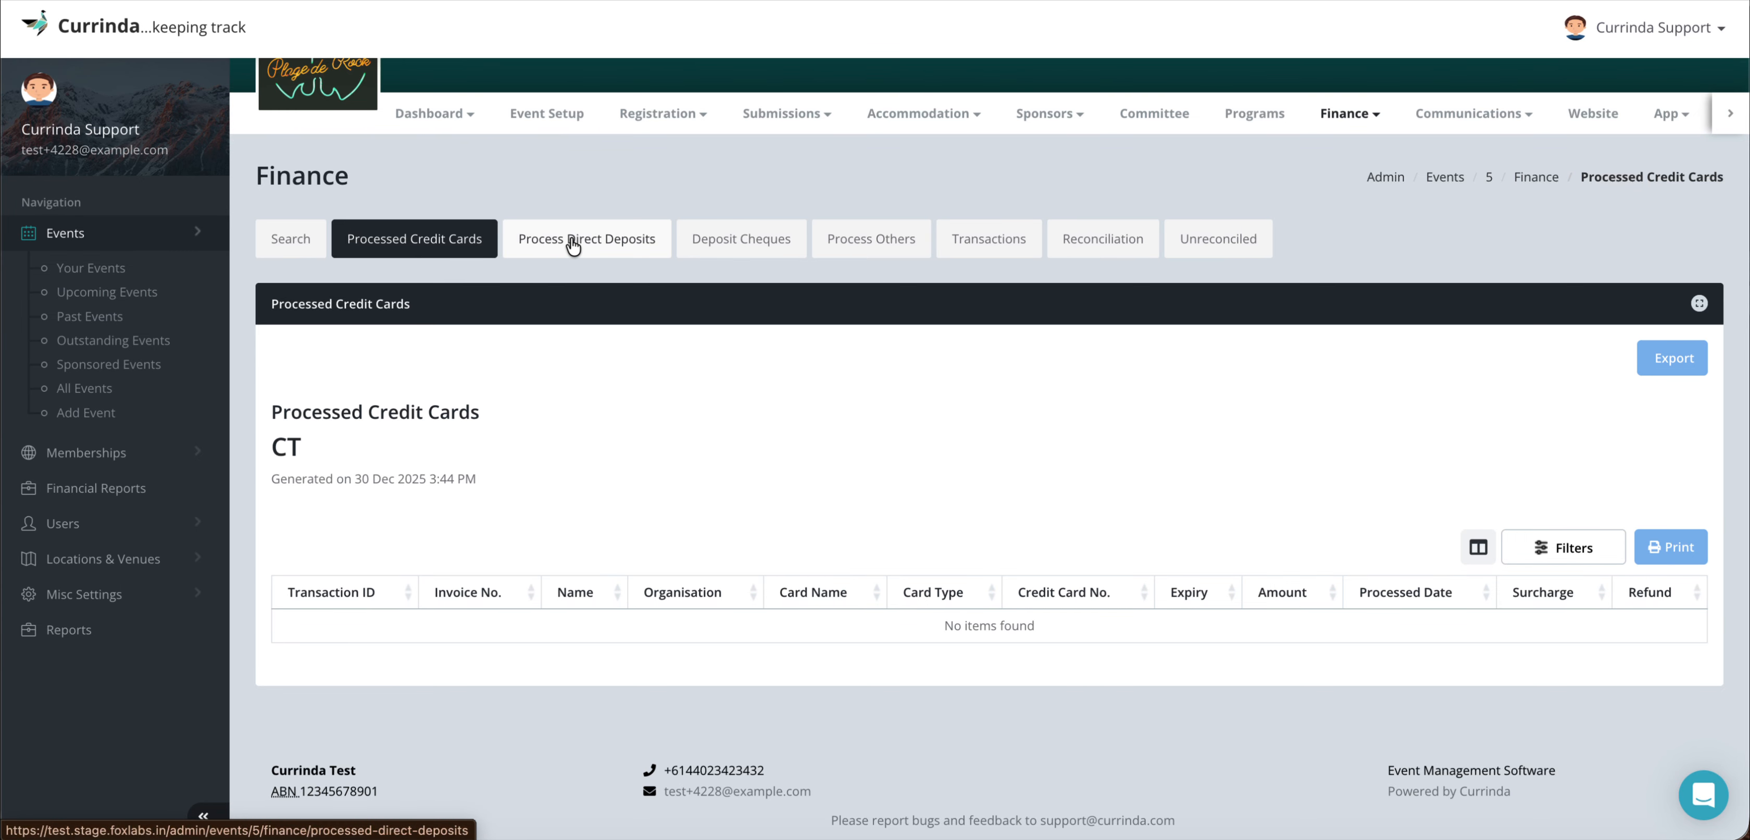
From the Process Direct Deposits page, review the registration record of the delegate with the pending deposit and return to the deposit list
left_click(571, 237)
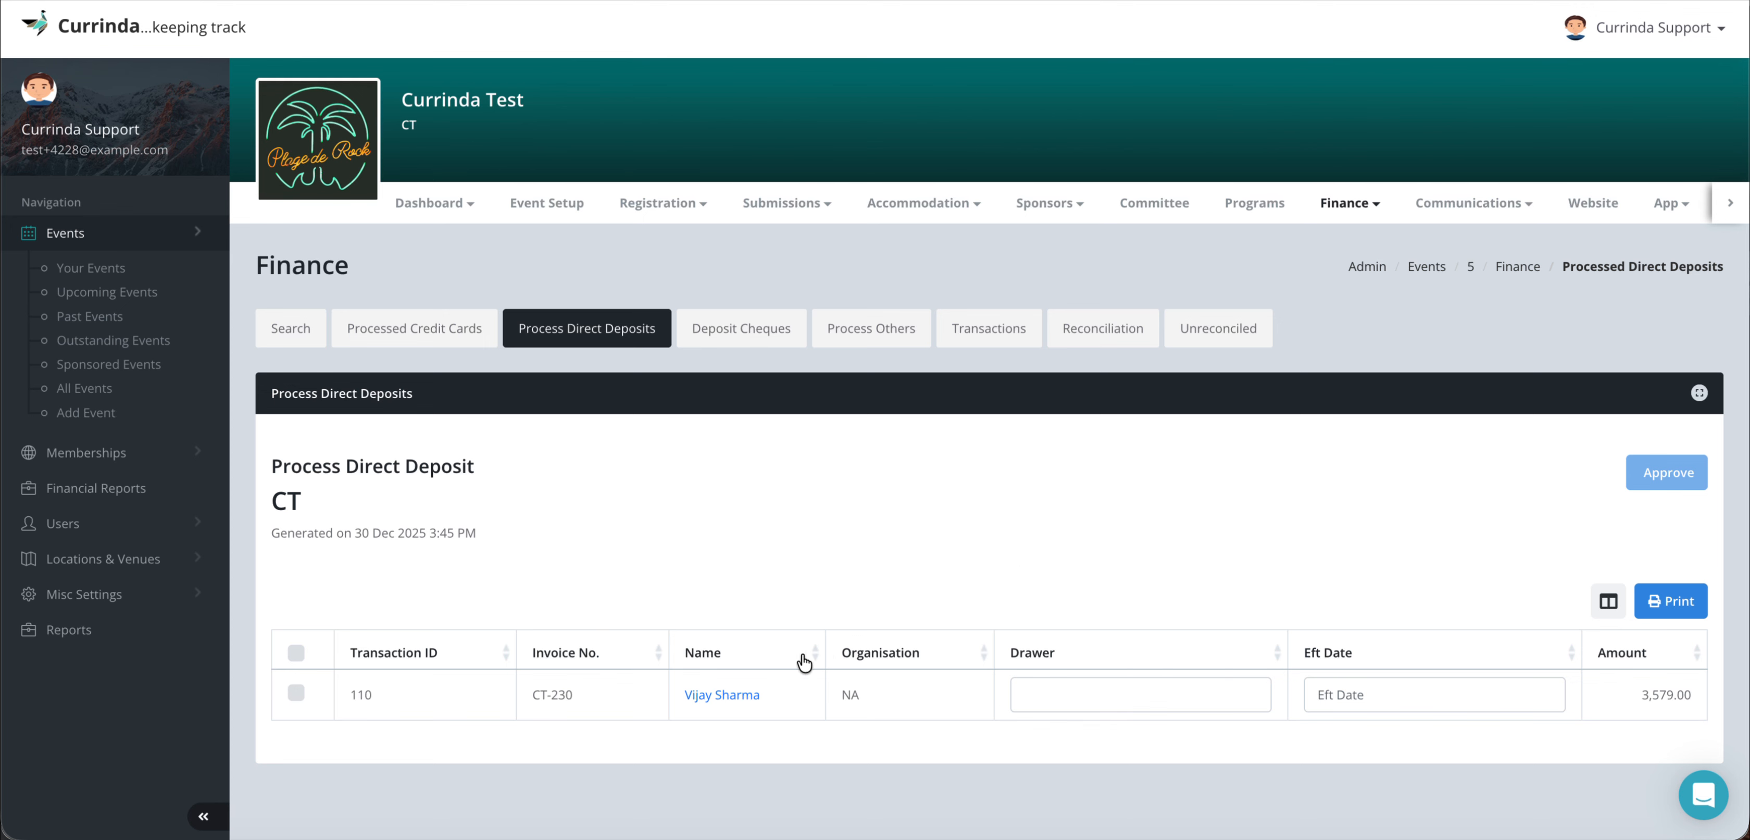
left_click(712, 694)
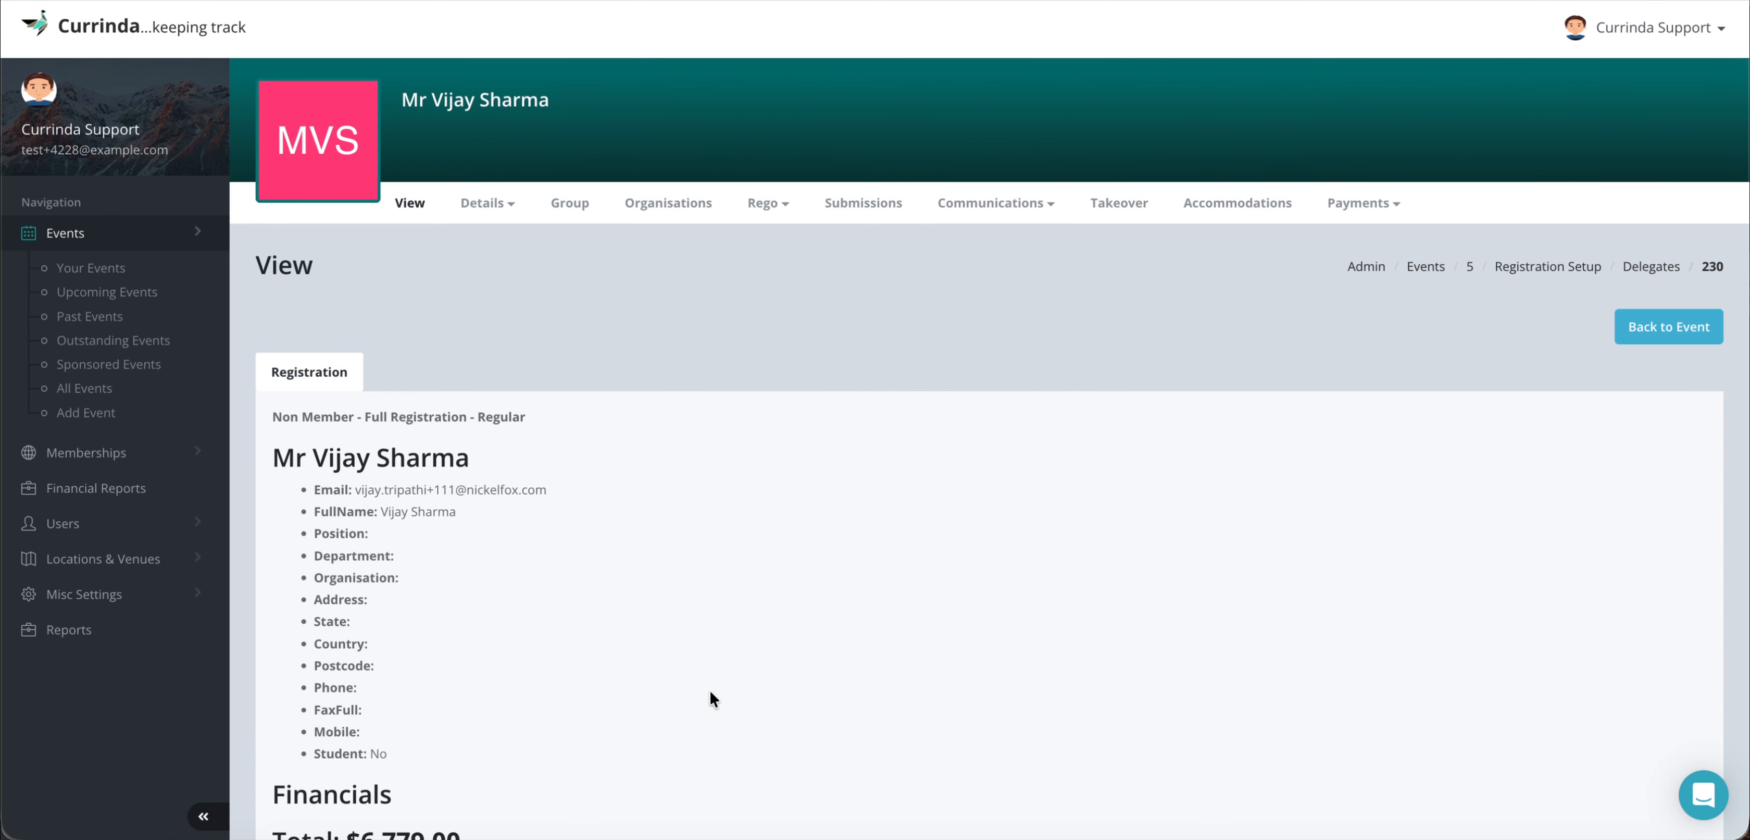
scroll(646, 617, "down", 3)
scroll(554, 577, "down", 7)
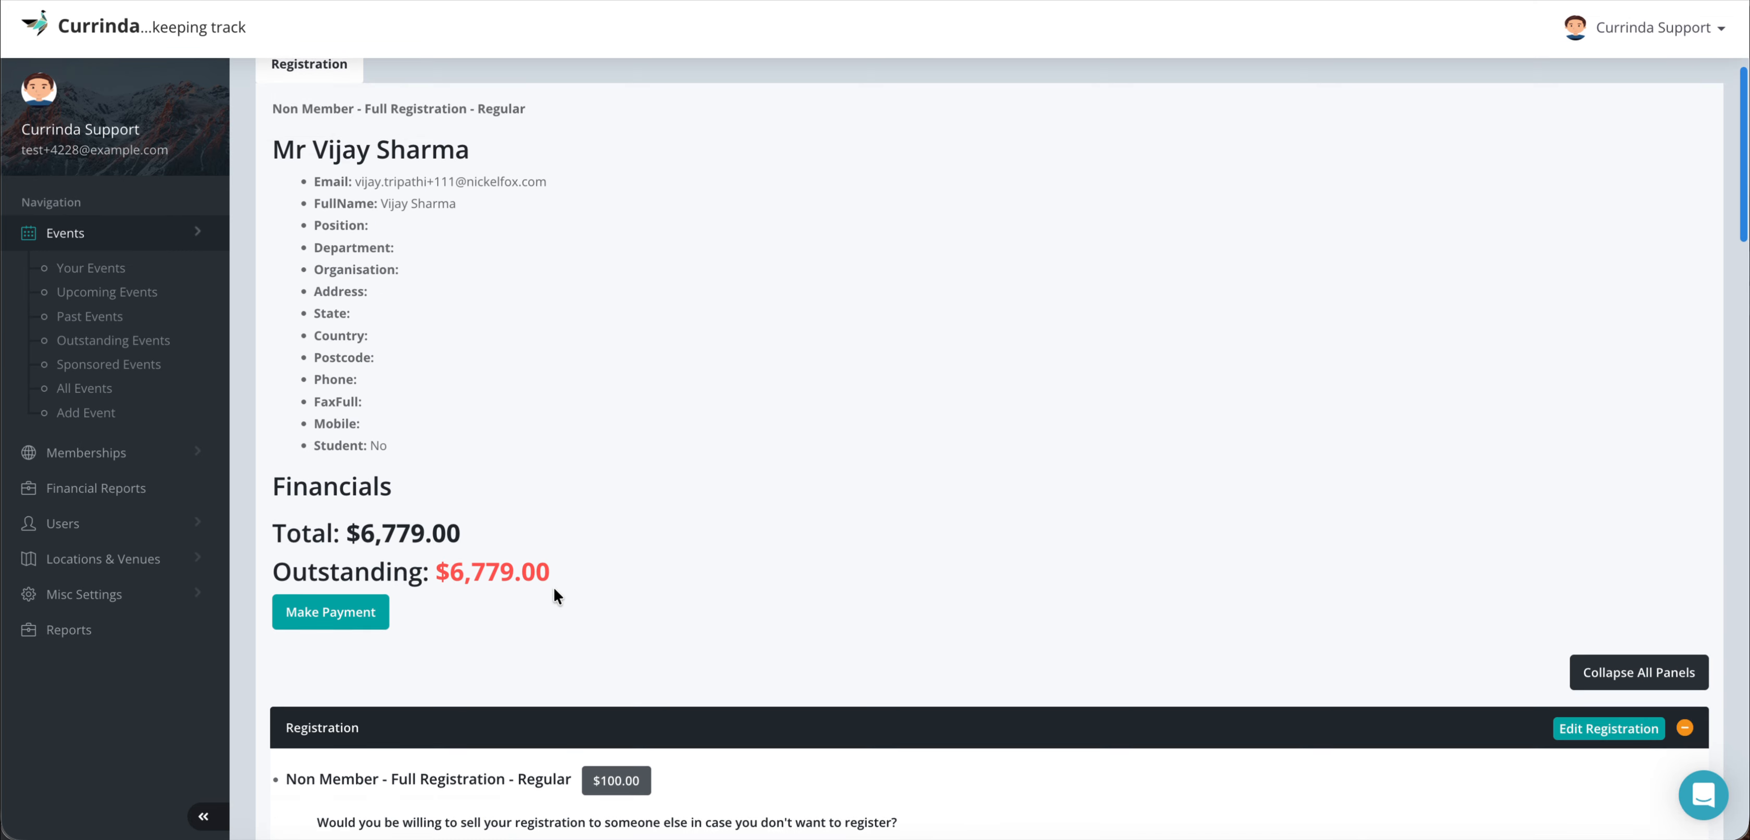
scroll(470, 574, "down", 10)
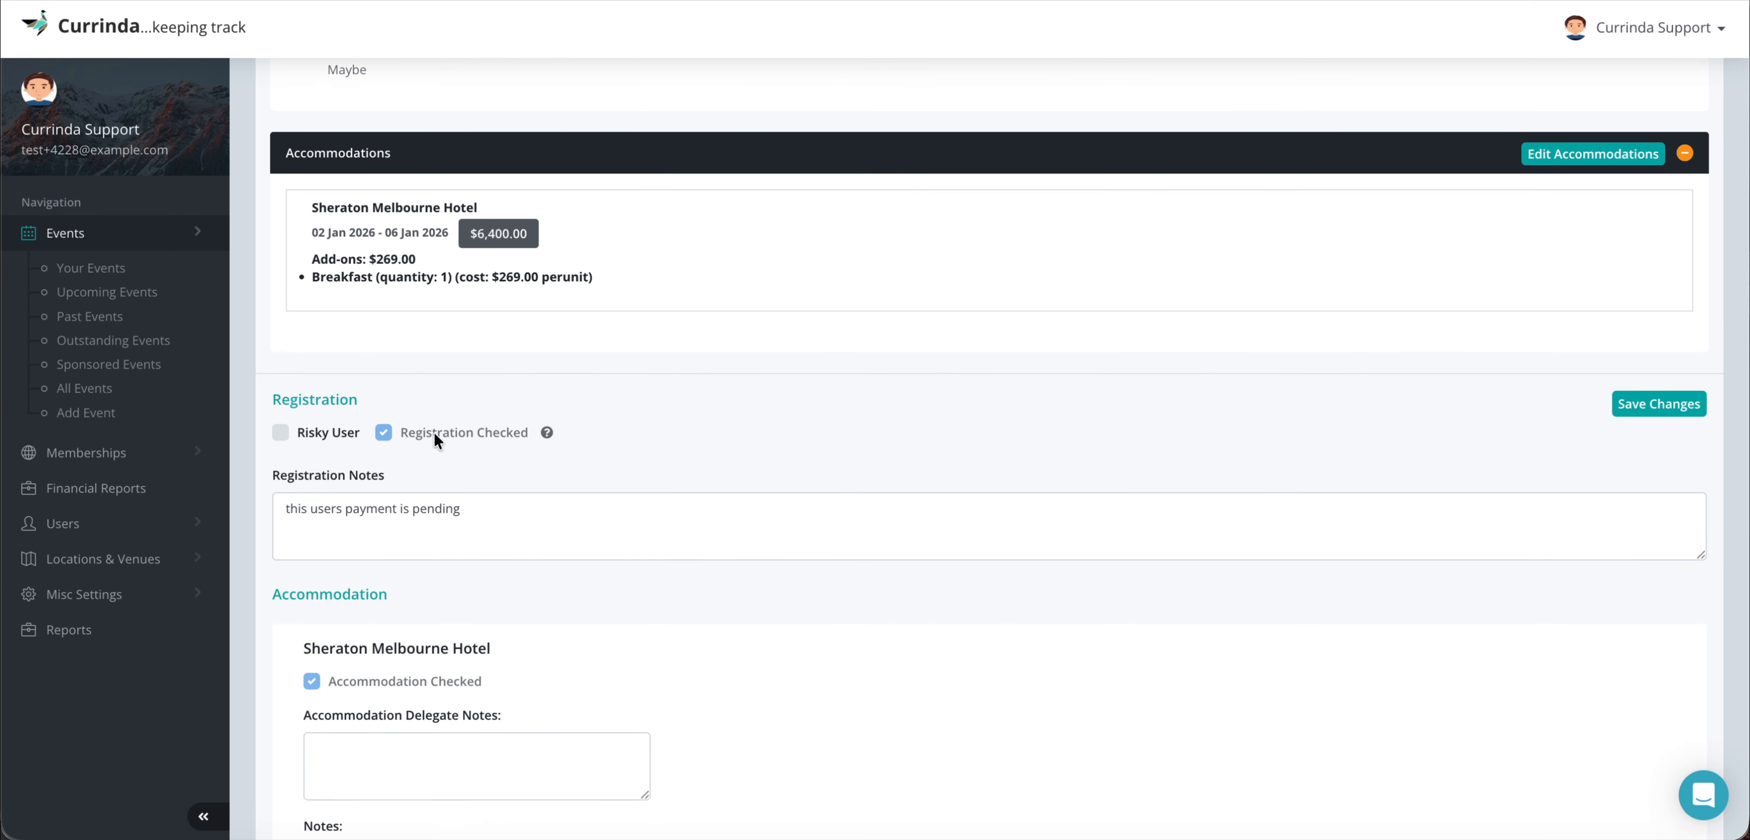
key("alt+Left")
key("alt+Left")
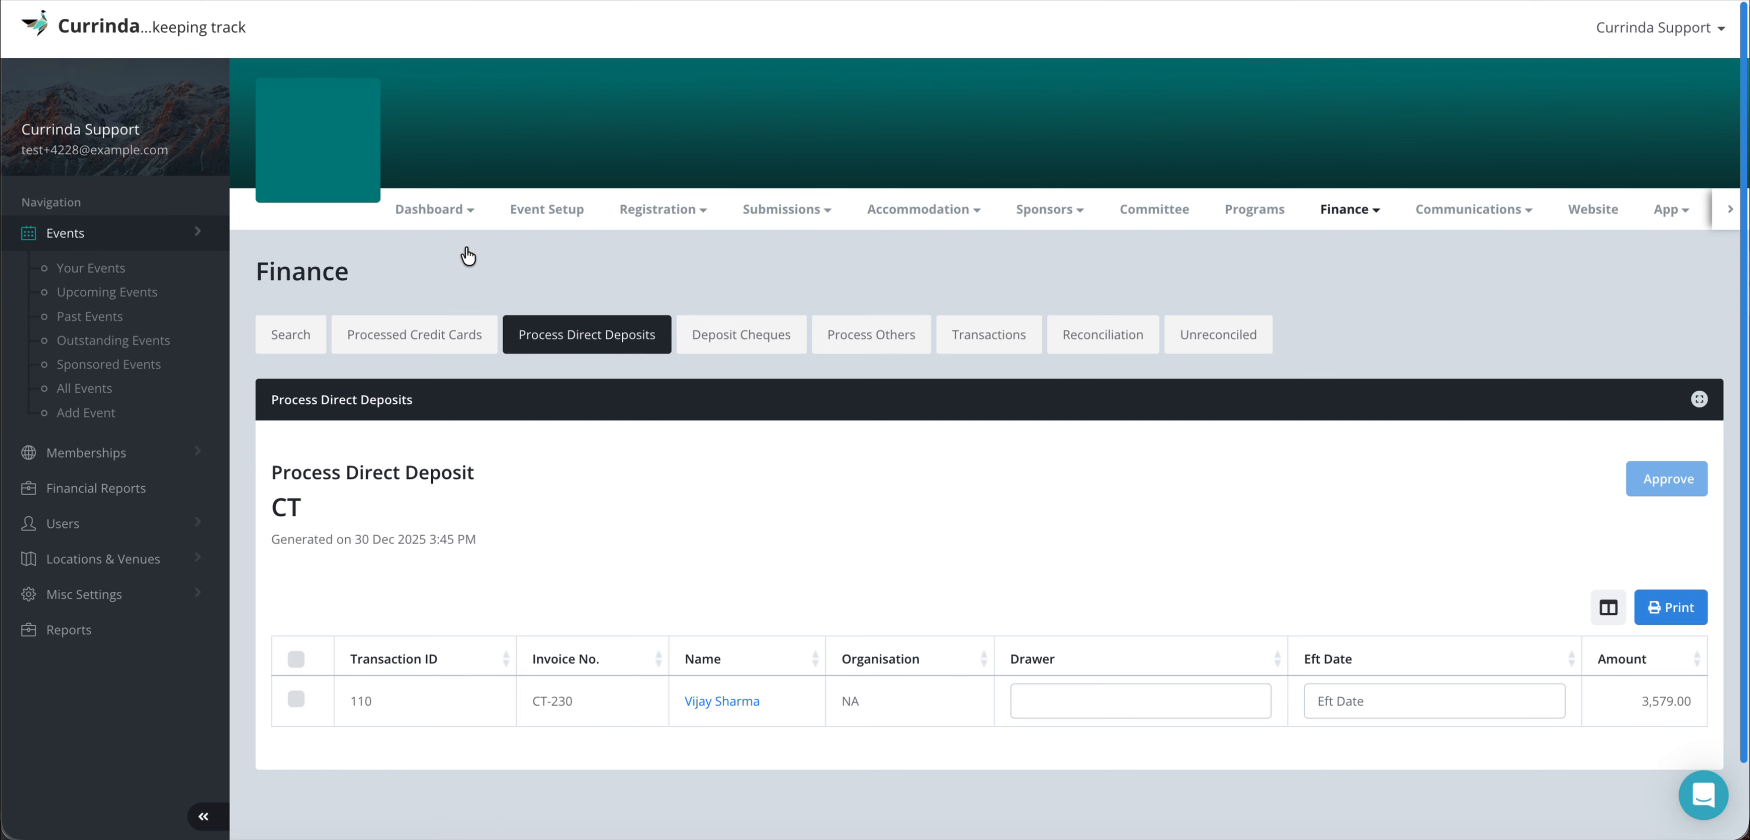
Enter the drawer's name and set the EFT date to 30/12/2025 for the pending direct deposit
scroll(785, 465, "down", 1)
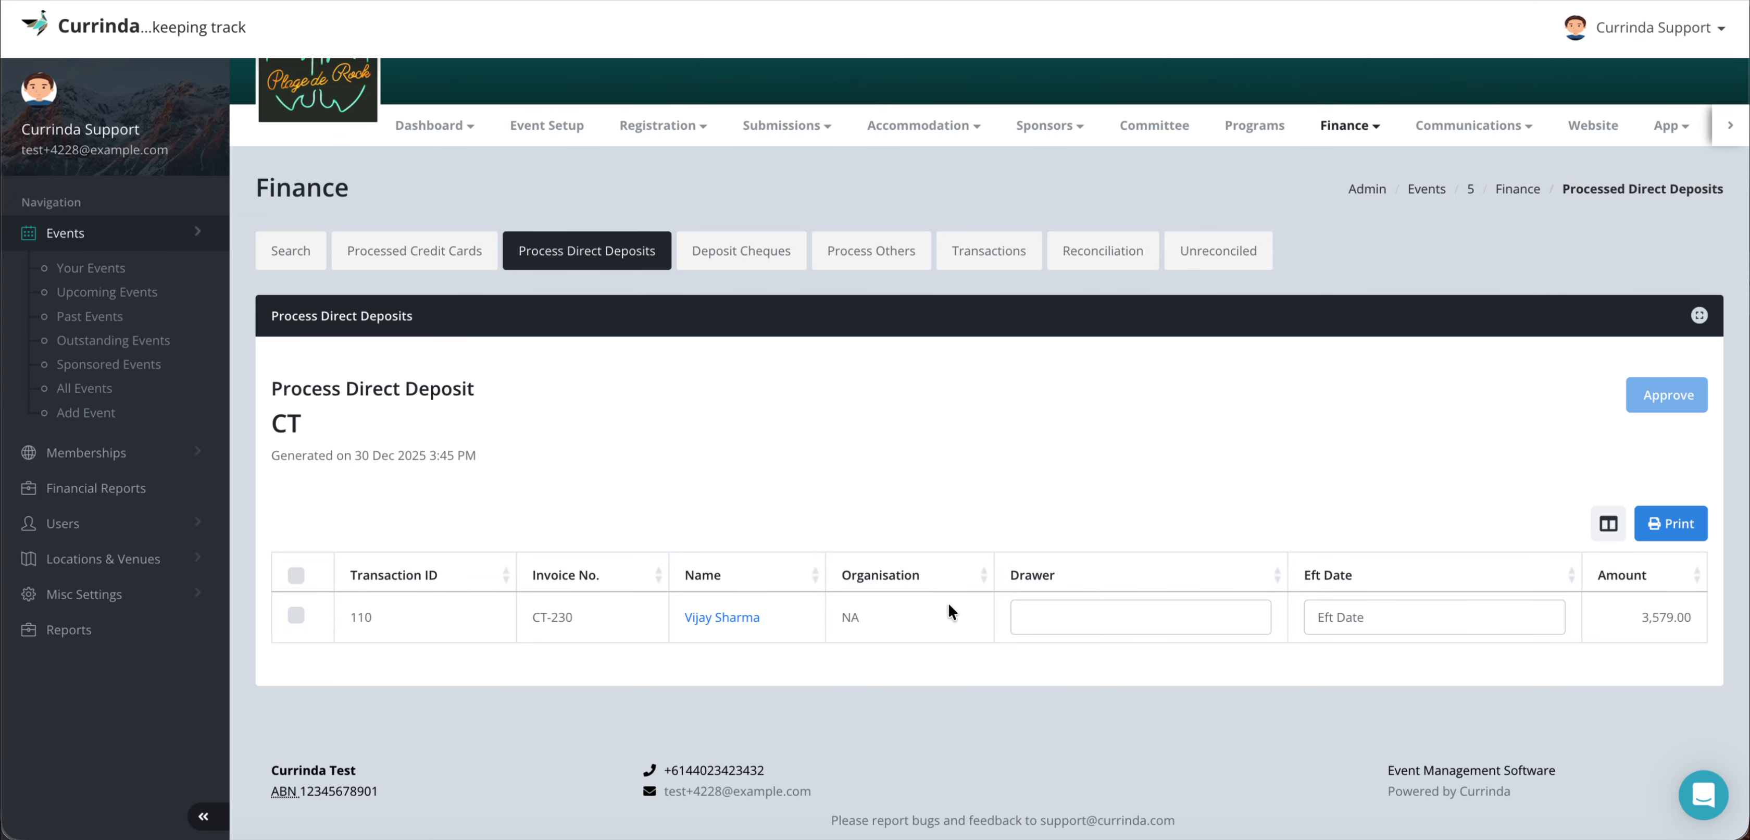
left_click(1062, 618)
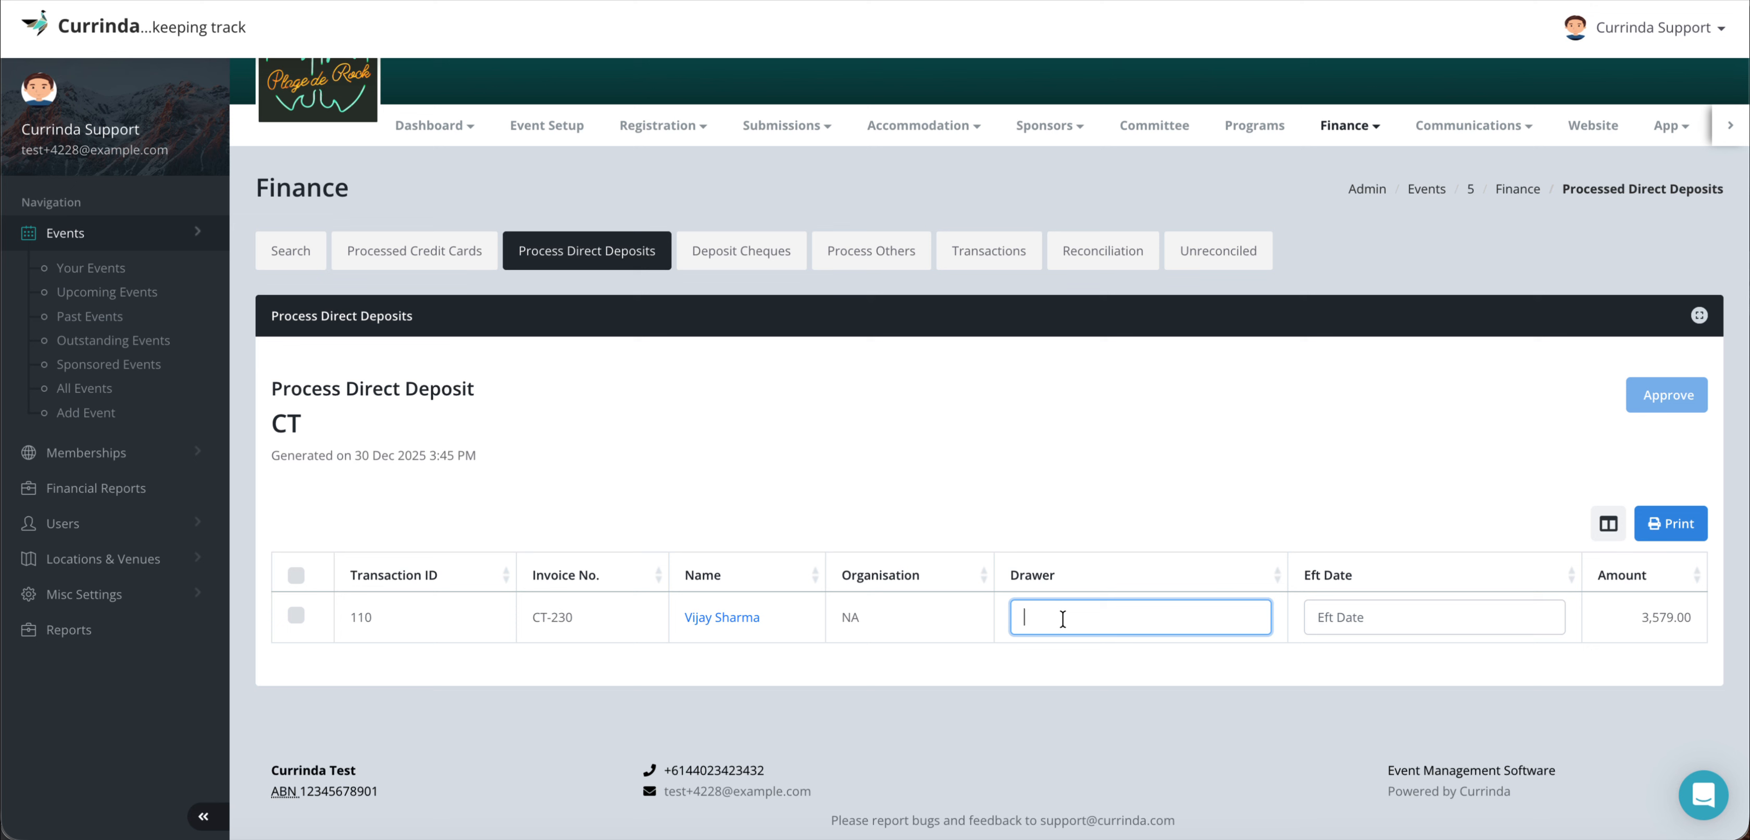
type("Simon")
left_click(1338, 611)
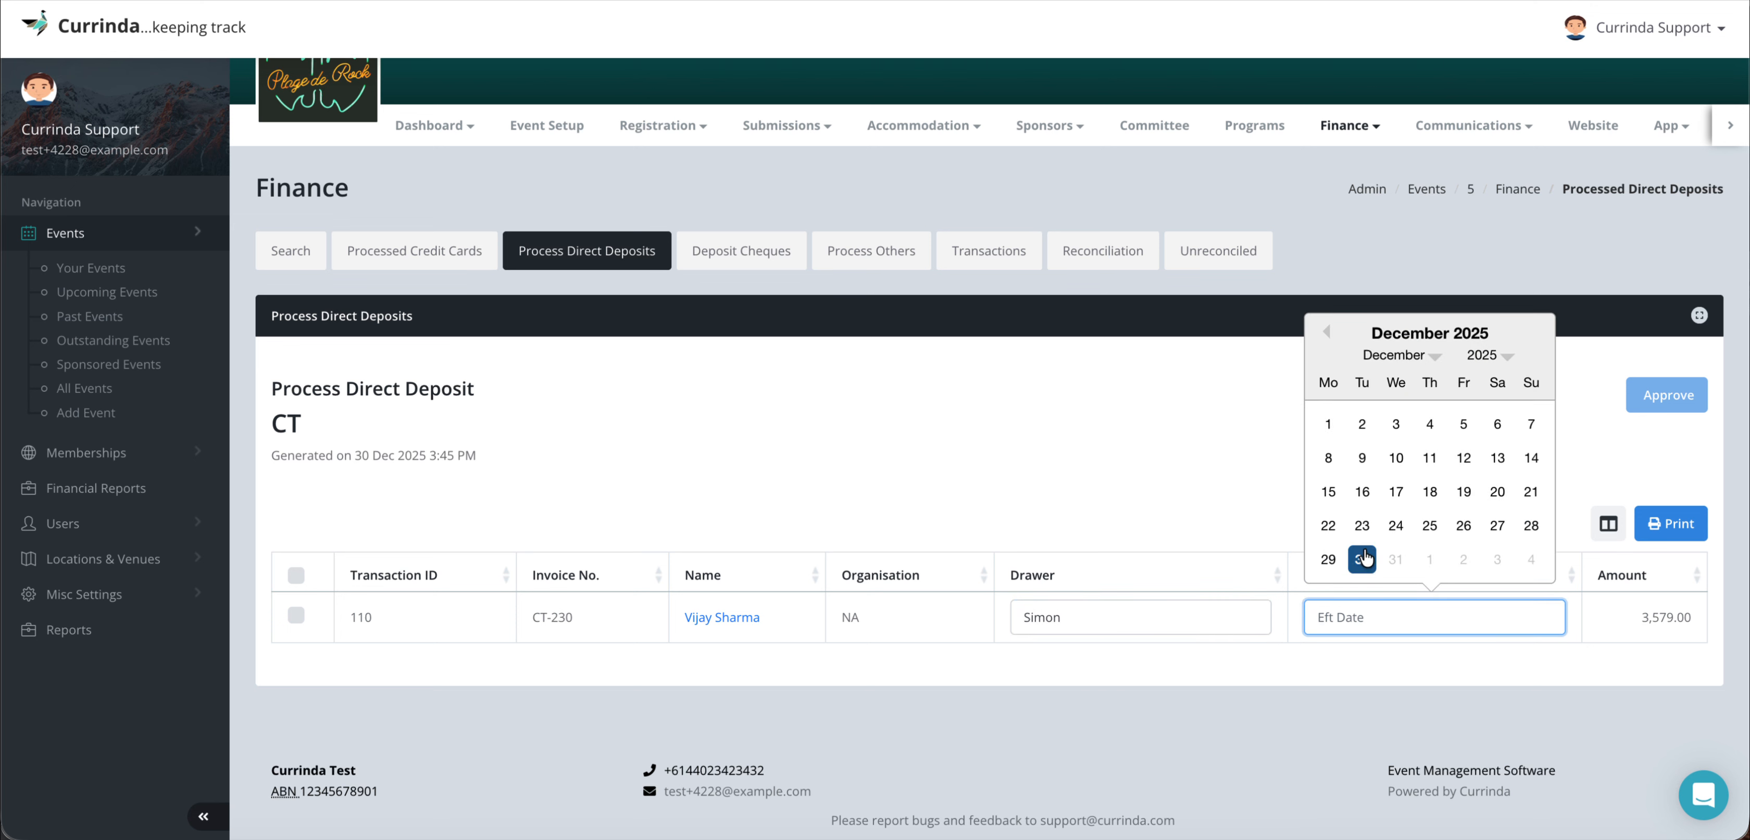
left_click(1363, 559)
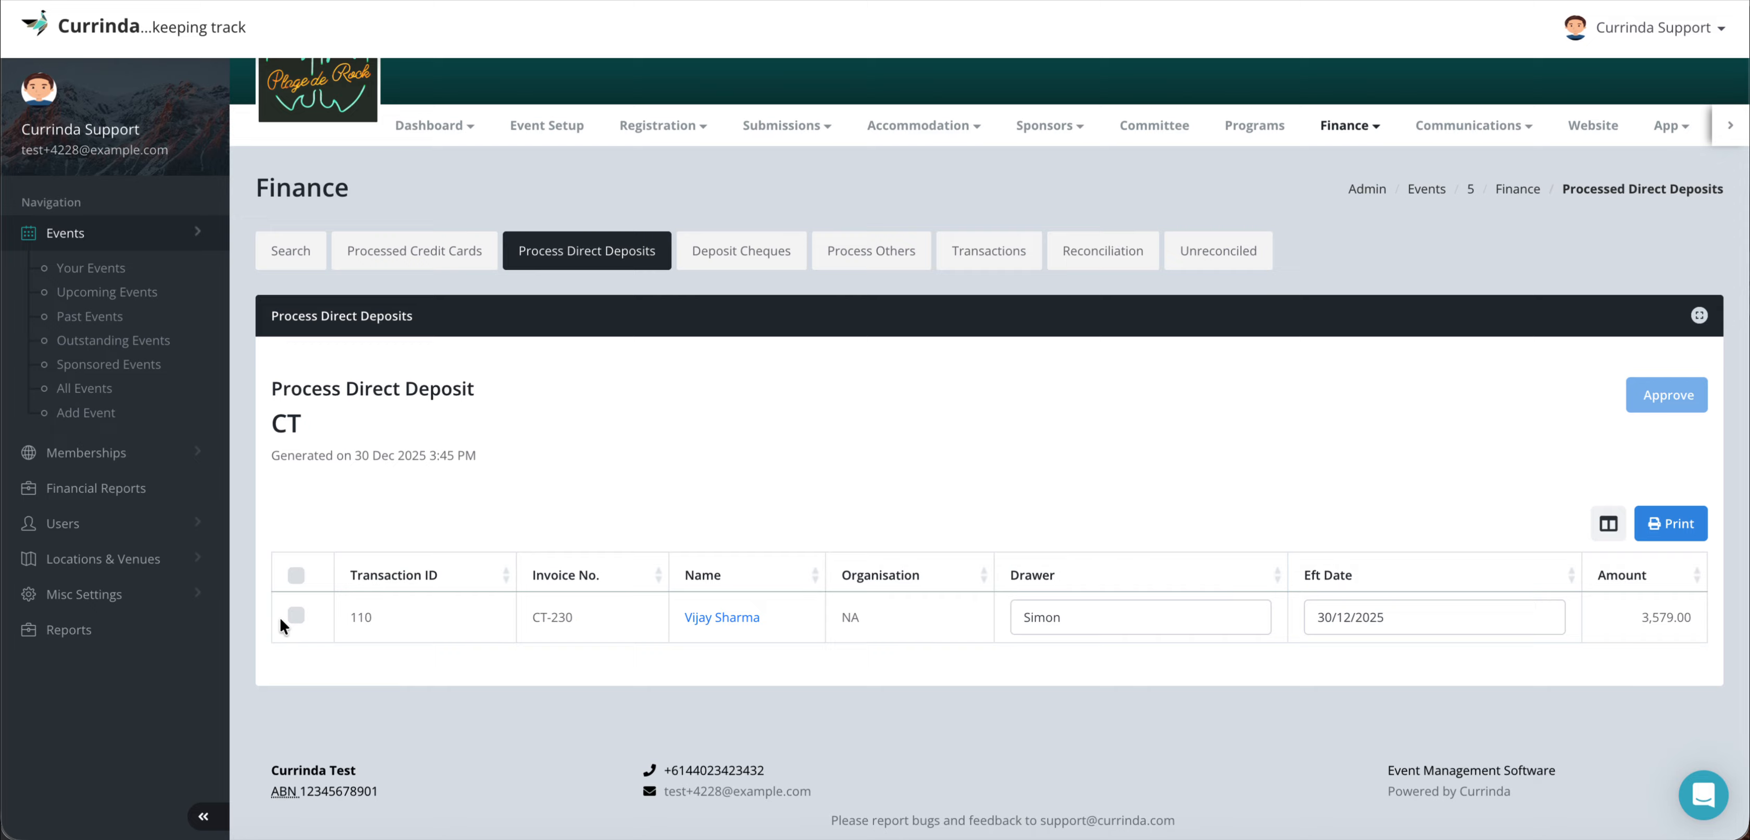
Select the pending direct deposit and approve its payment
left_click(294, 616)
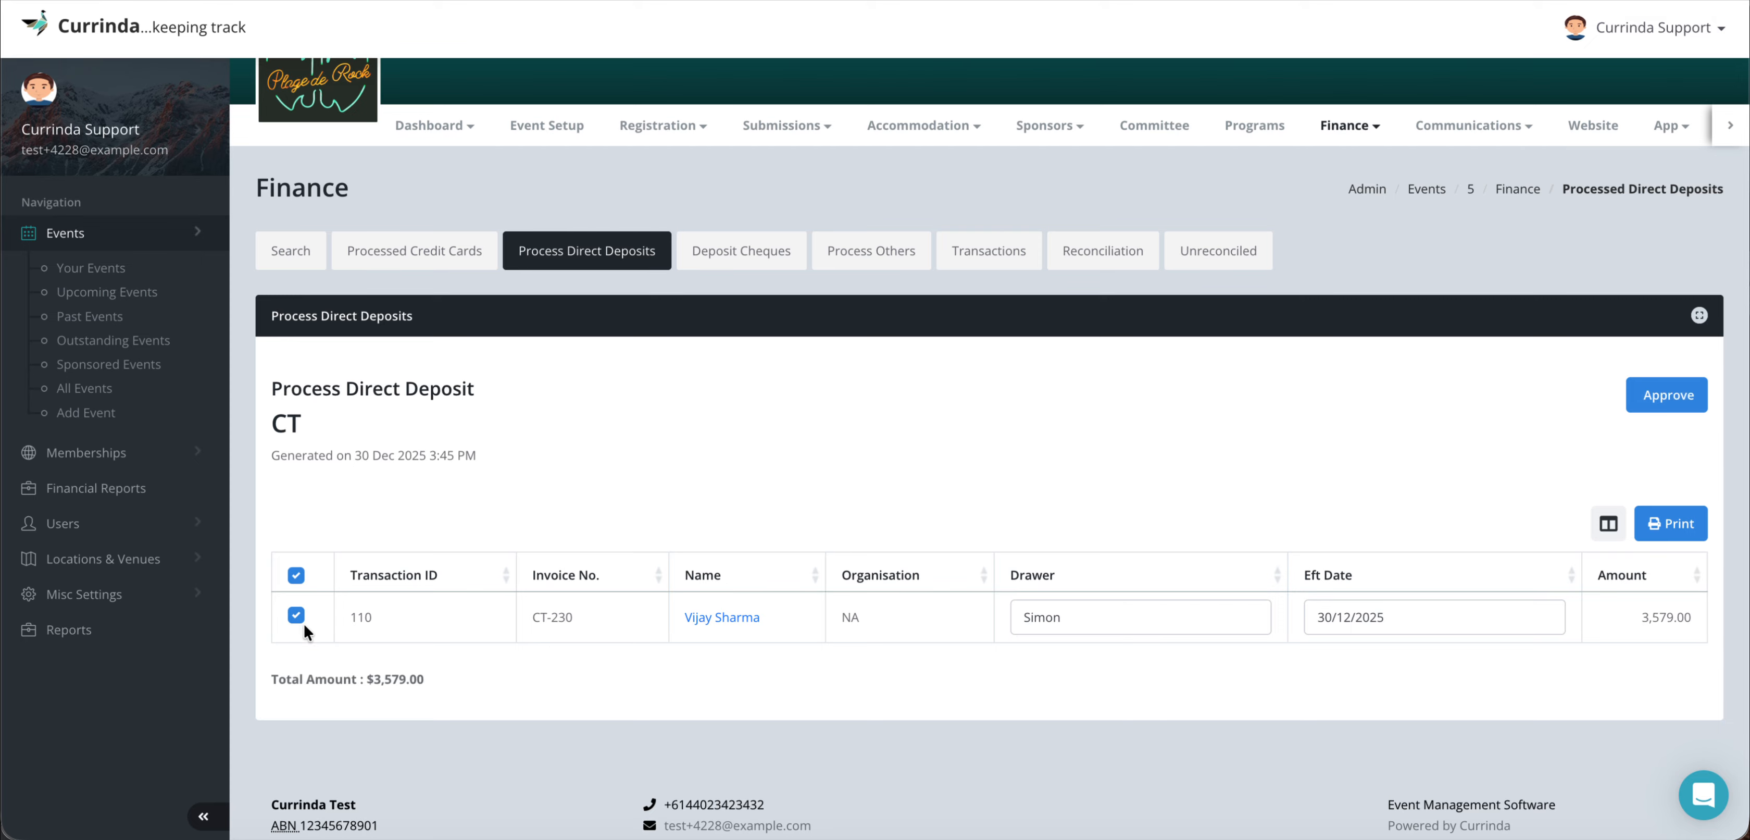
left_click_drag(275, 679, 441, 695)
left_click(449, 692)
left_click(1660, 408)
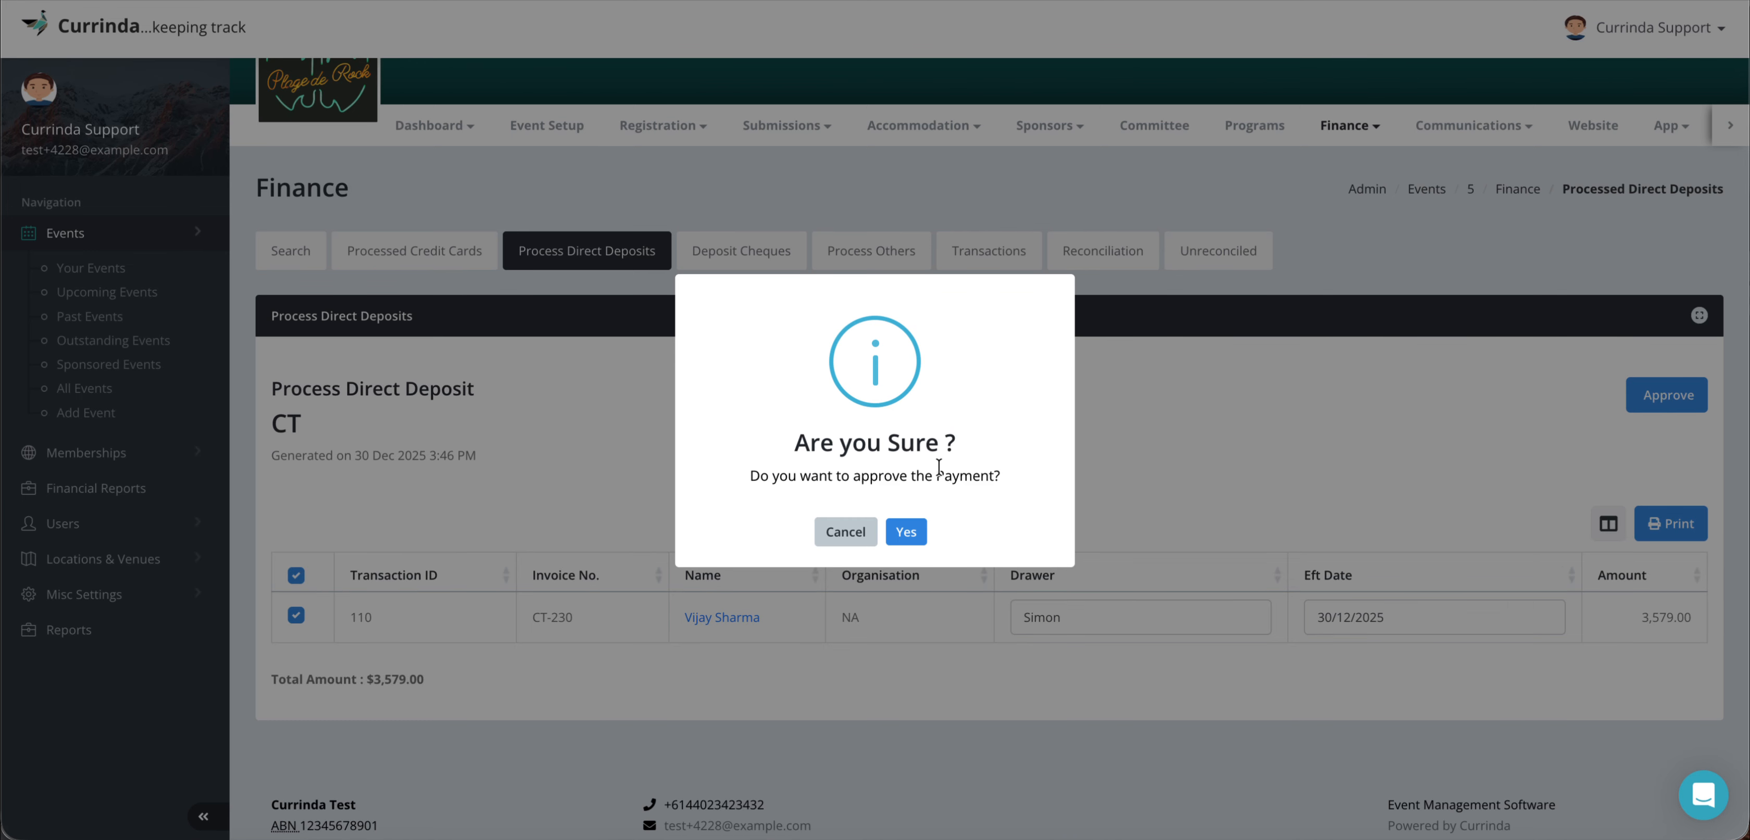
left_click(906, 531)
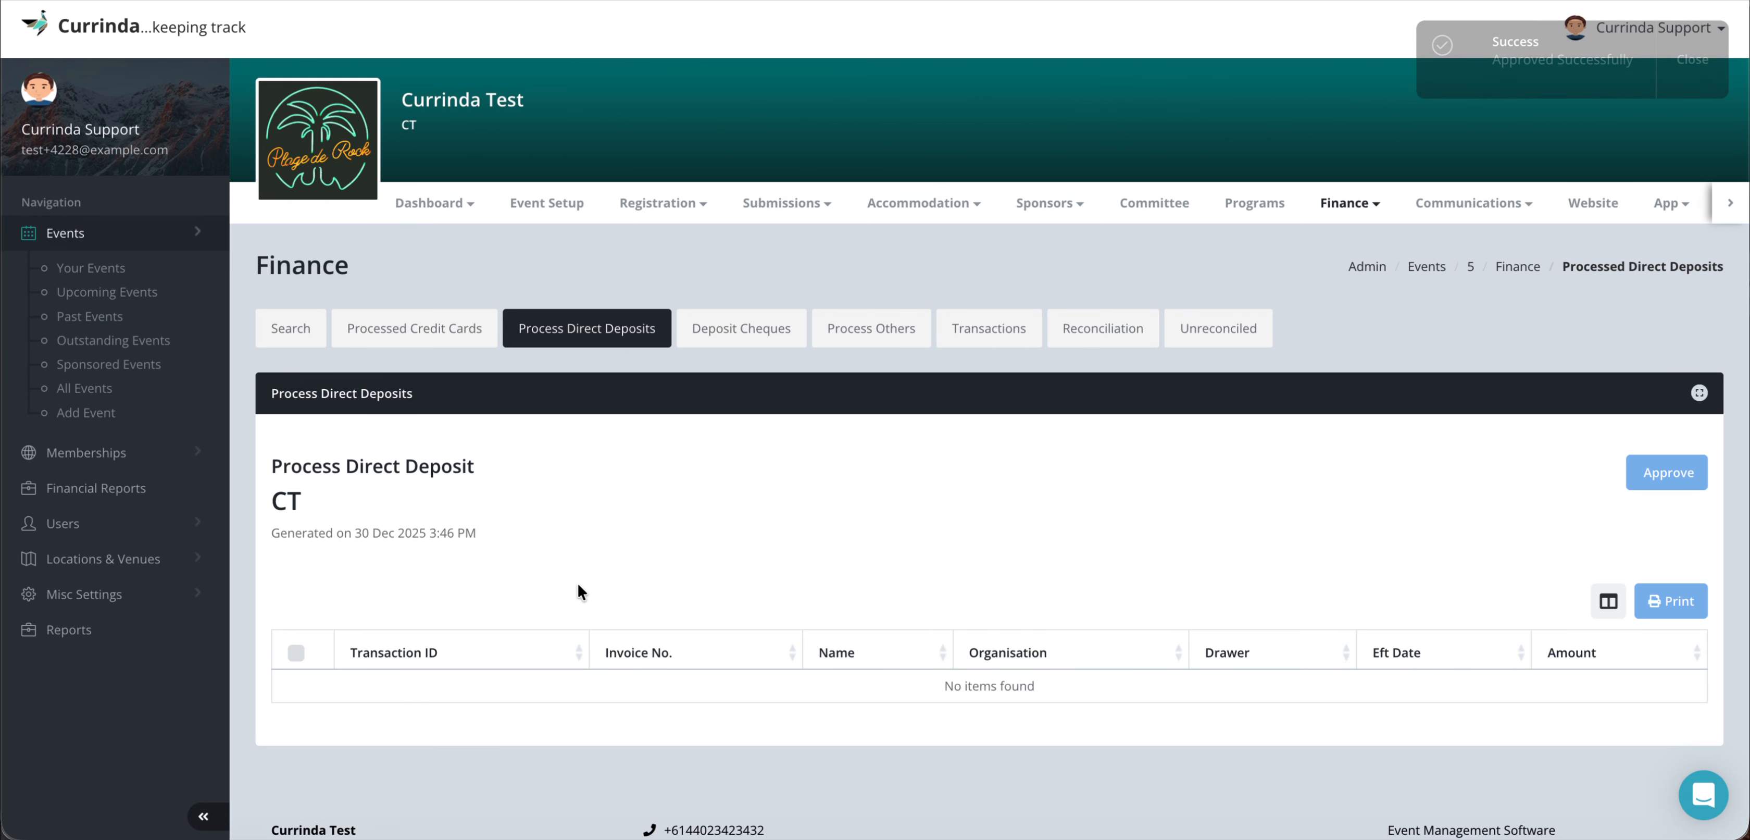
On the Deposit Cheques page, enter the drawer's name and set the bank to Bank of Australia for the pending cheque
left_click(732, 324)
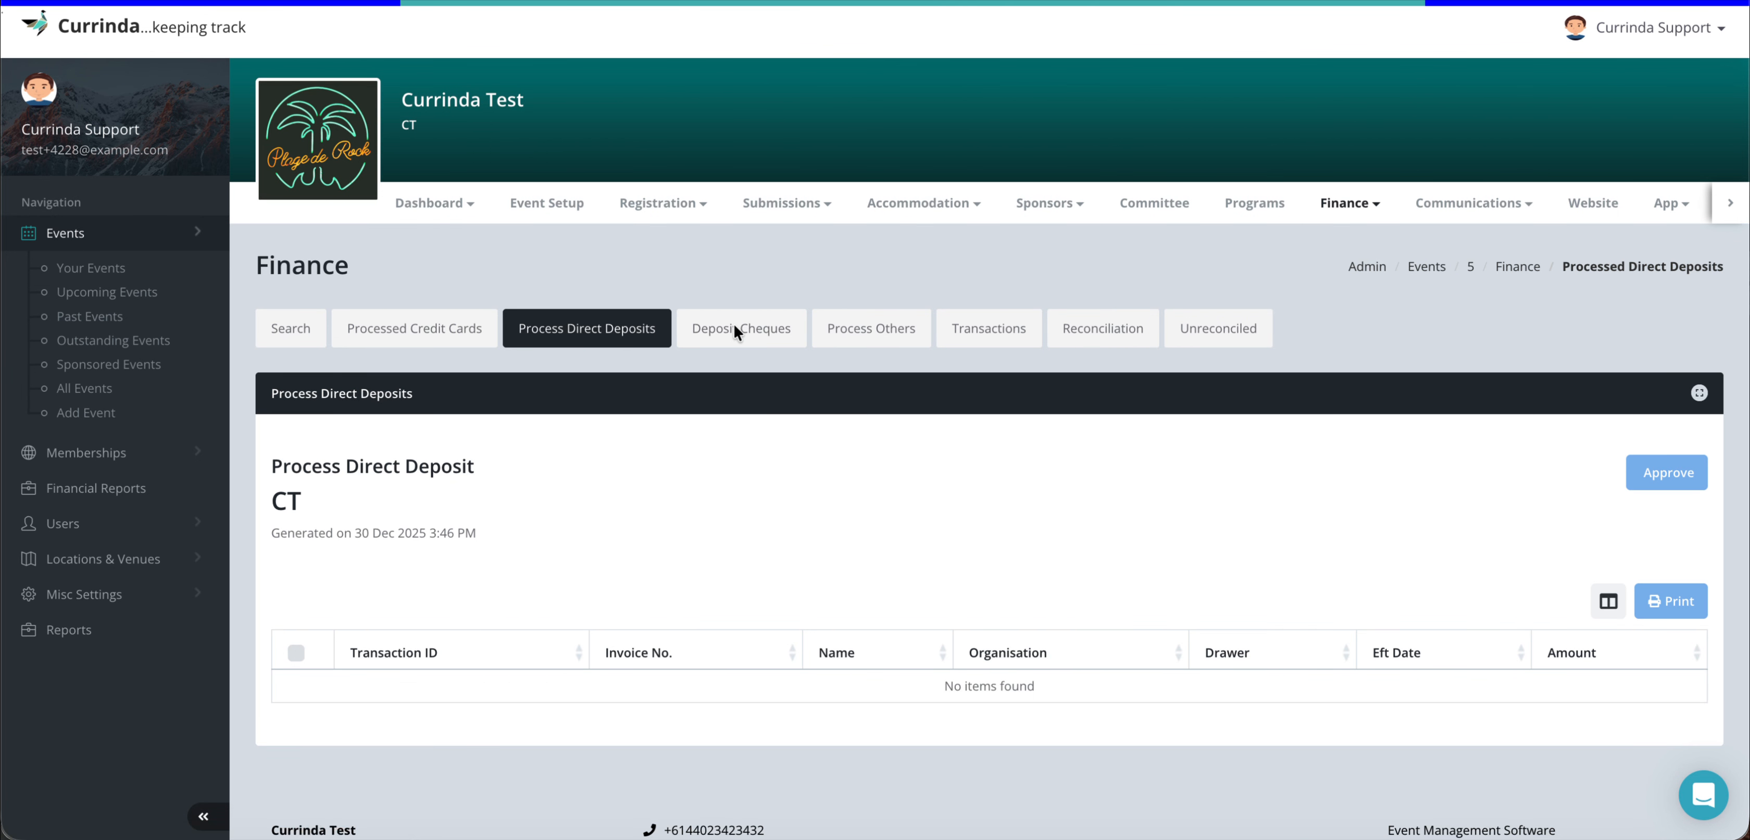
scroll(866, 436, "down", 4)
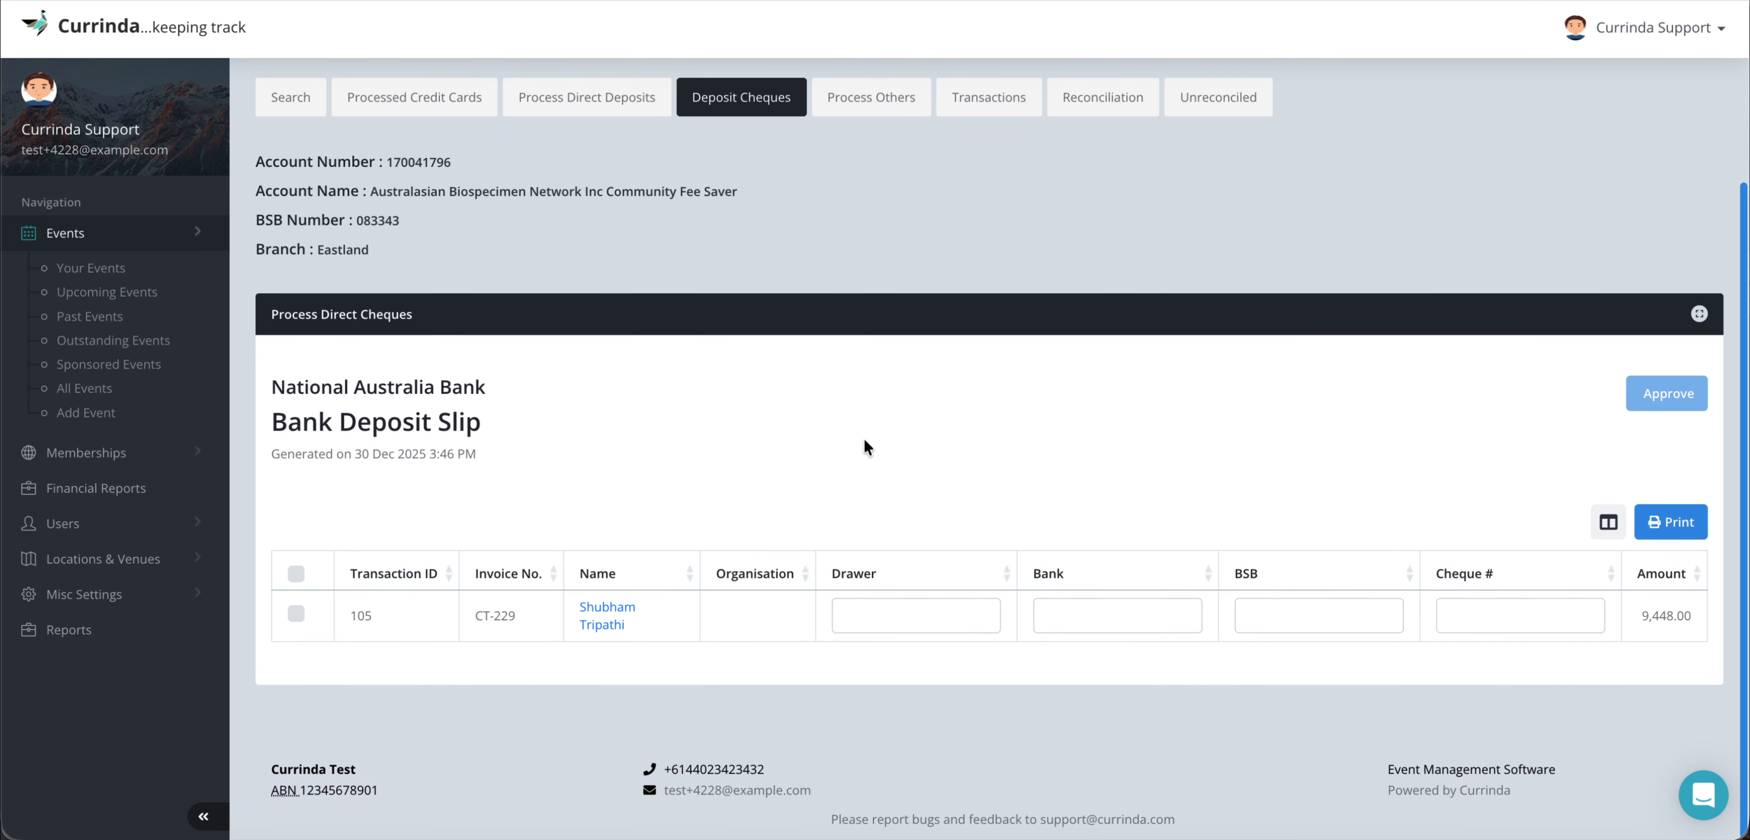
left_click(891, 613)
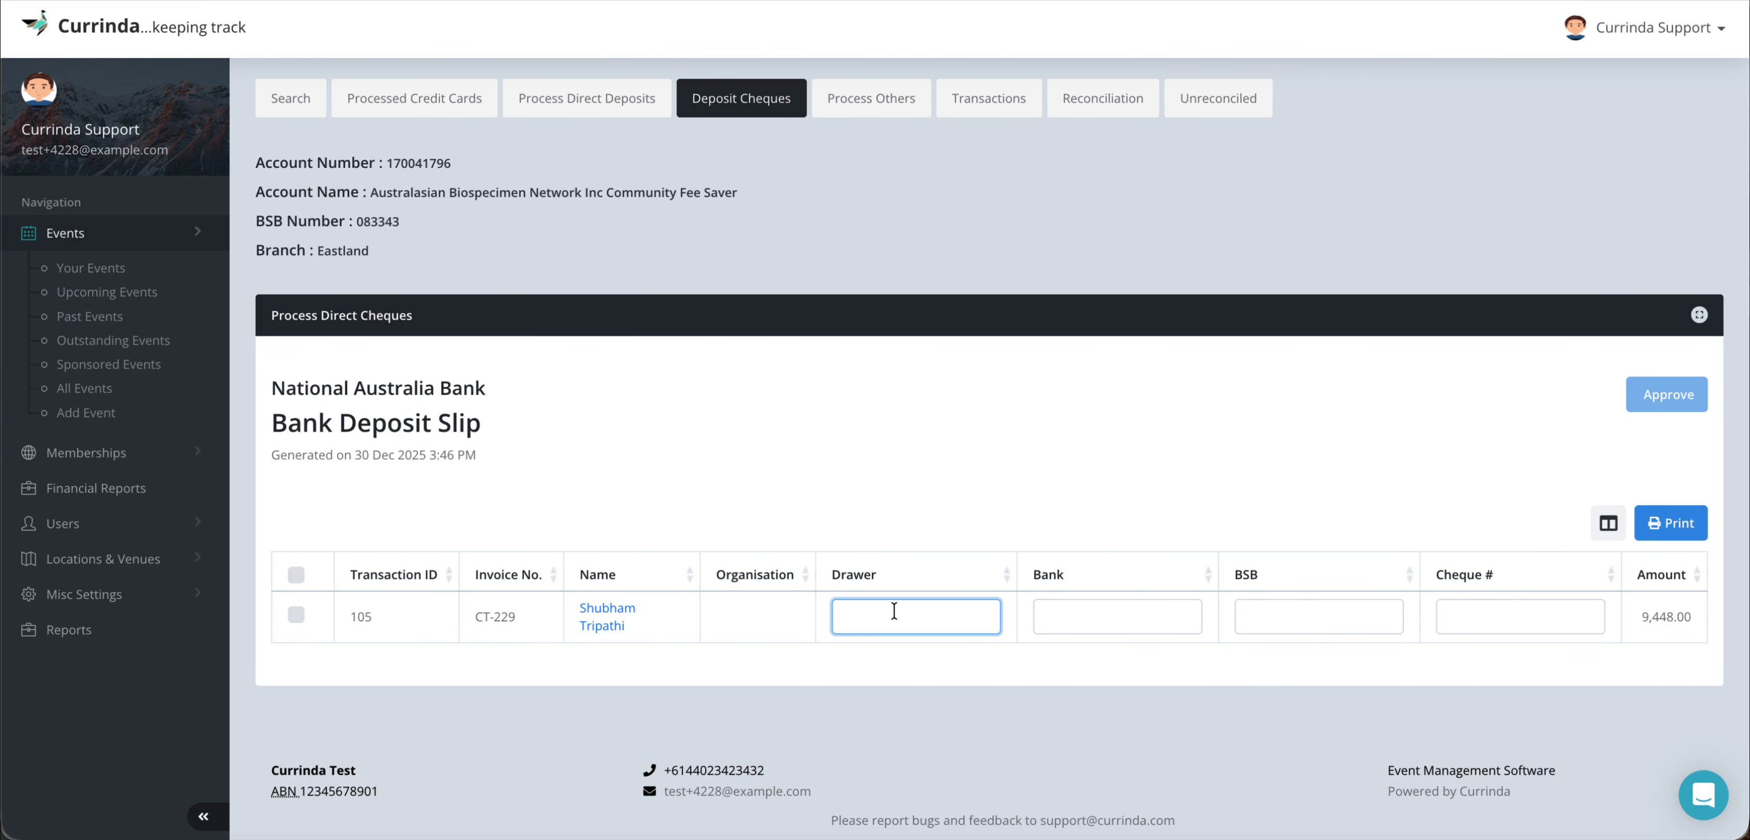
type("Simon")
left_click(1078, 616)
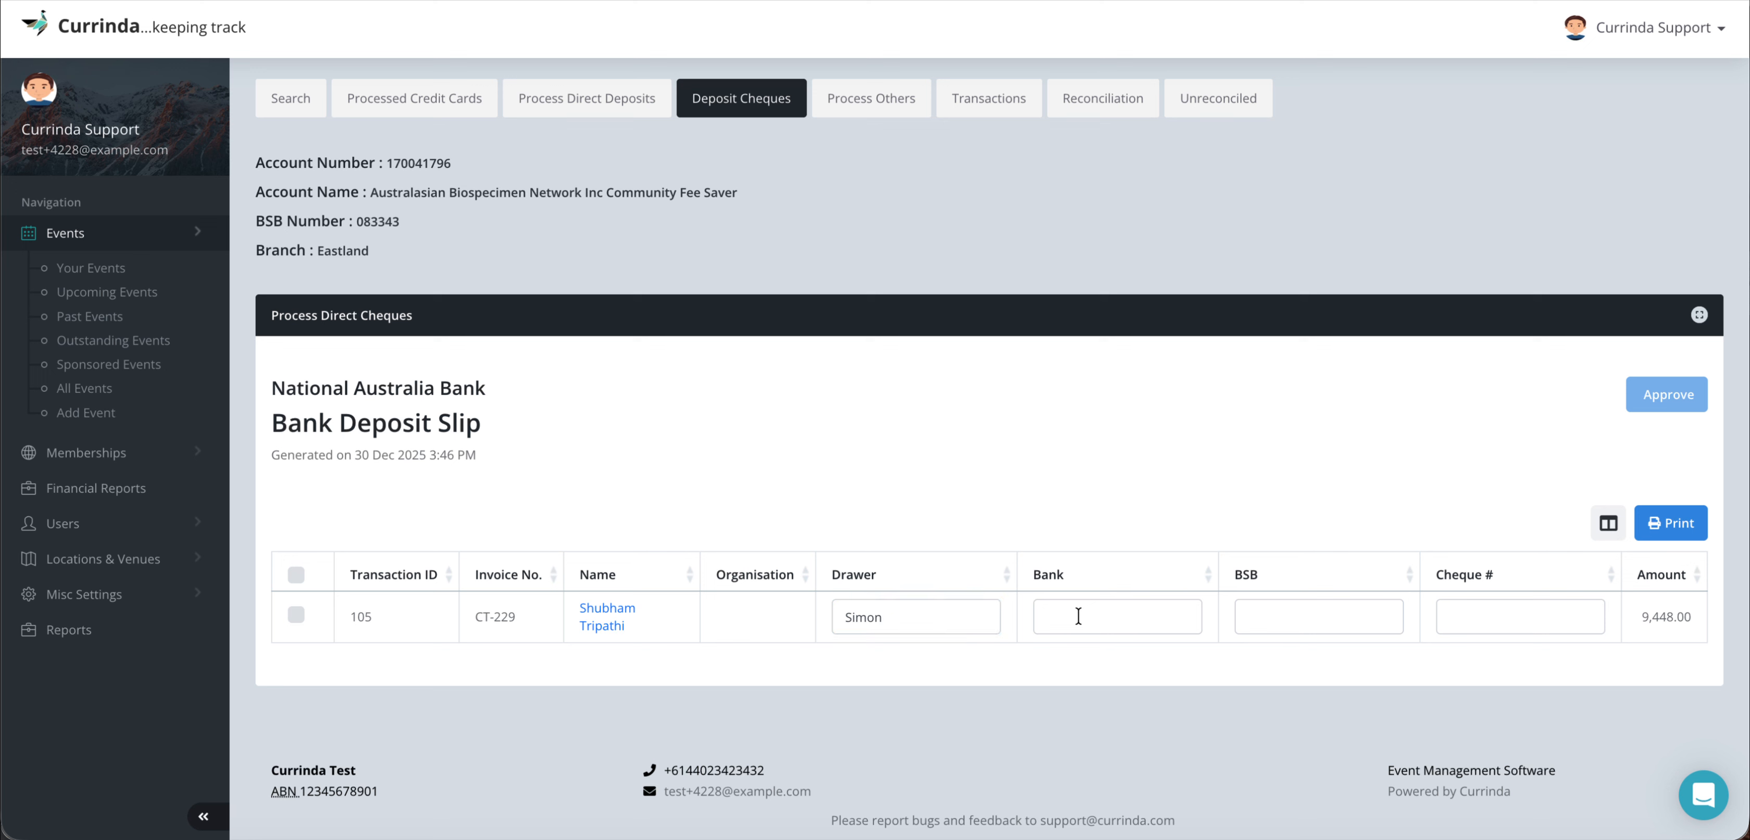
left_click(1078, 616)
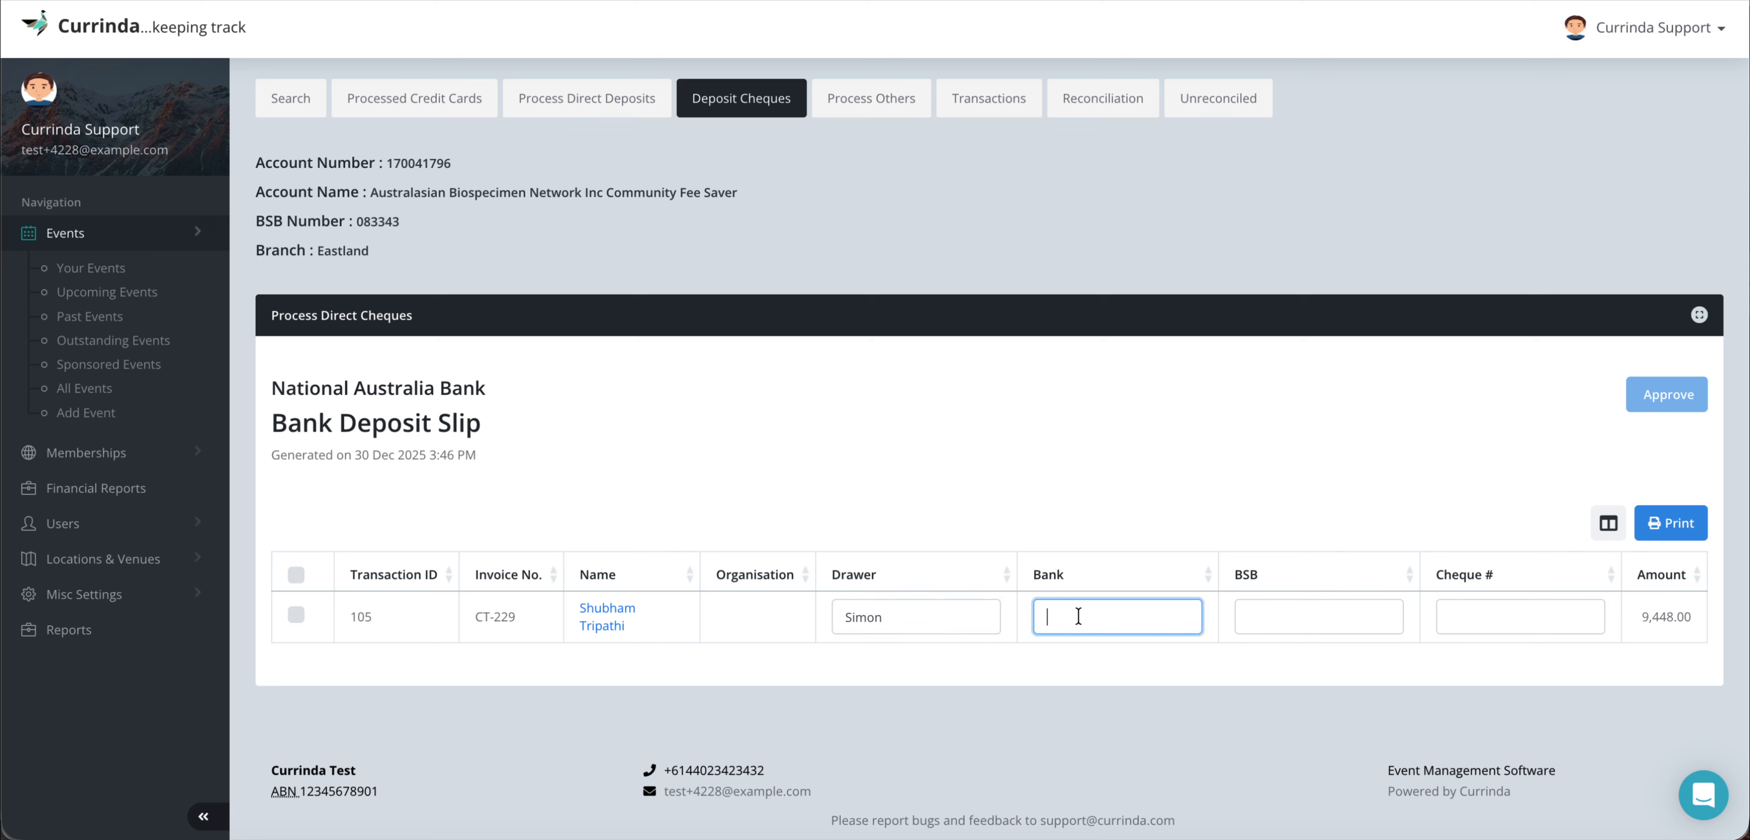
type("Bank of Australia")
Set the pending cheque's BSB to 123456 and its cheque number to 145
left_click(1285, 616)
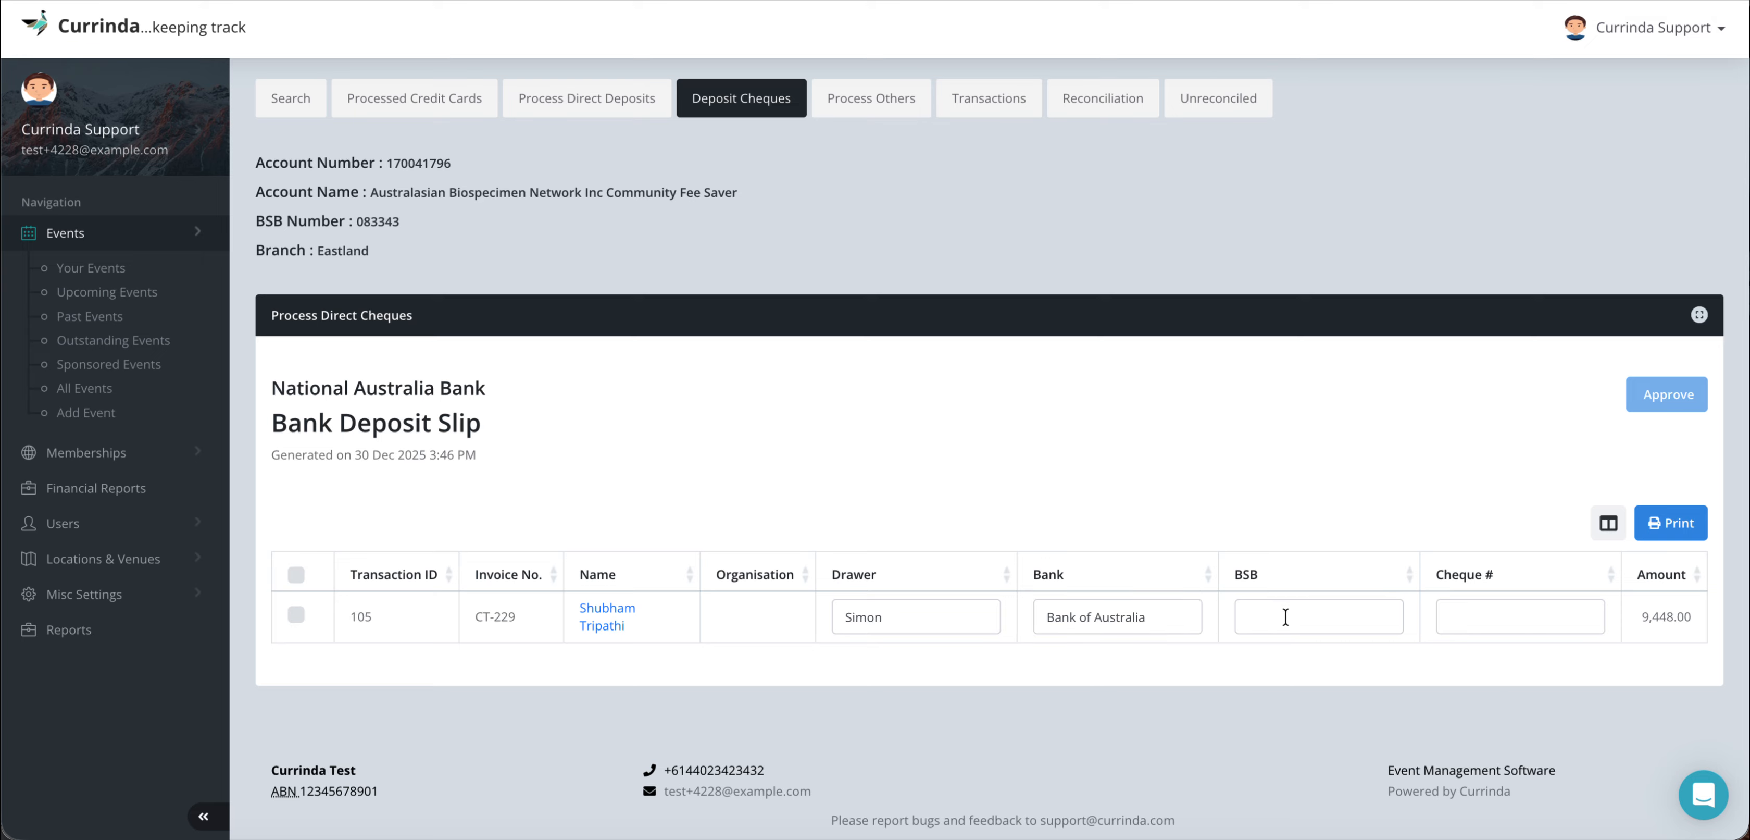
type("123456")
left_click(1477, 616)
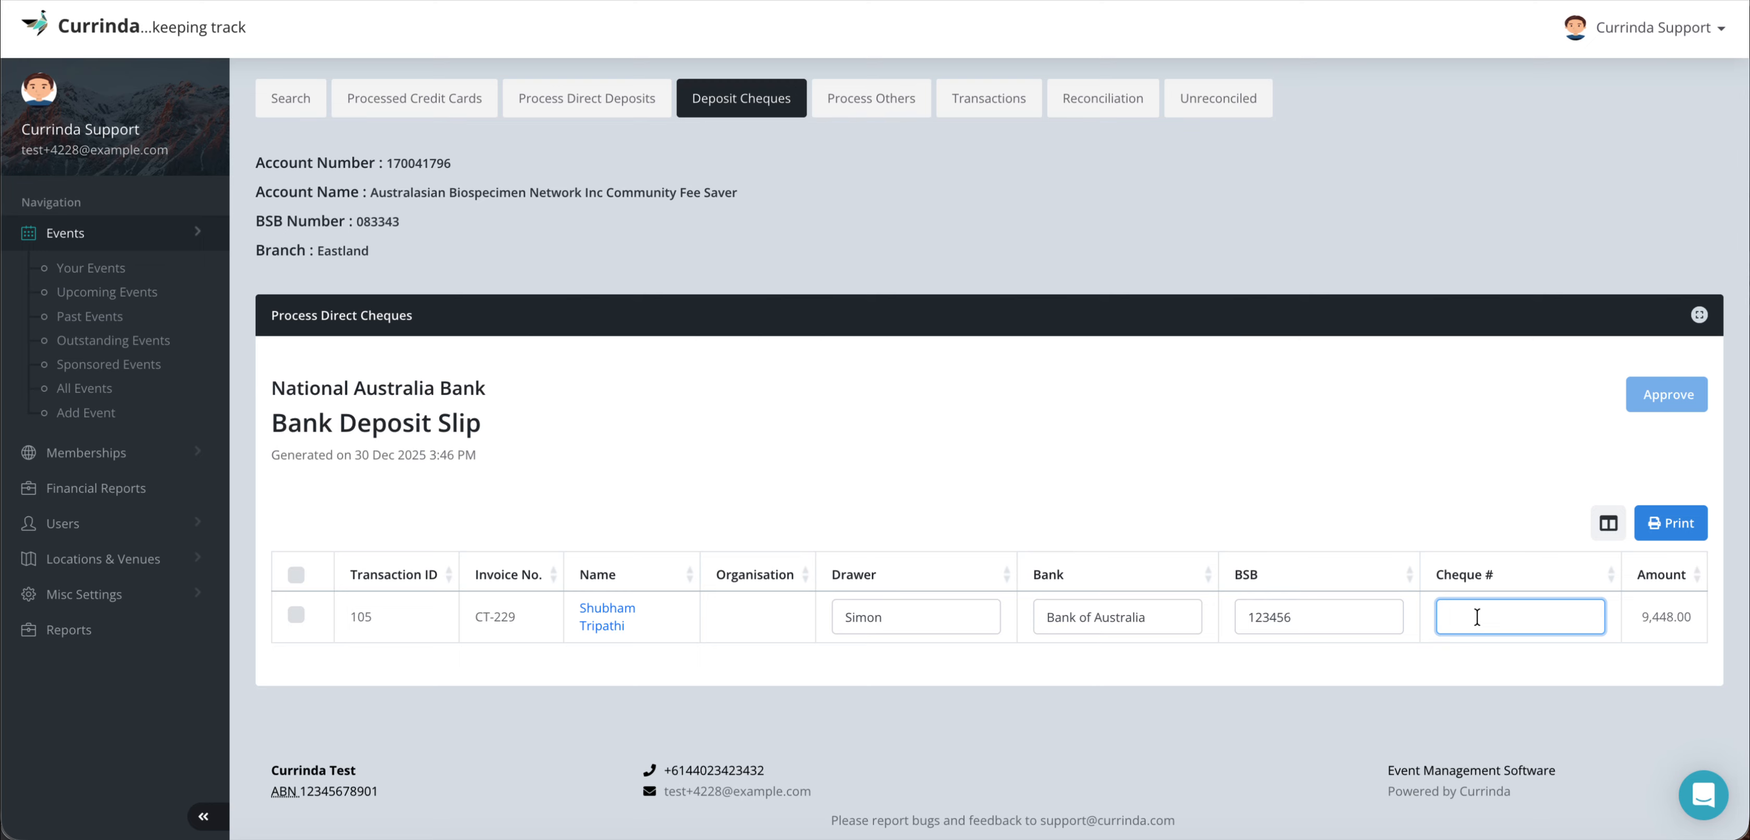
type("145")
Select the pending cheque and approve its payment
left_click(294, 625)
left_click(303, 615)
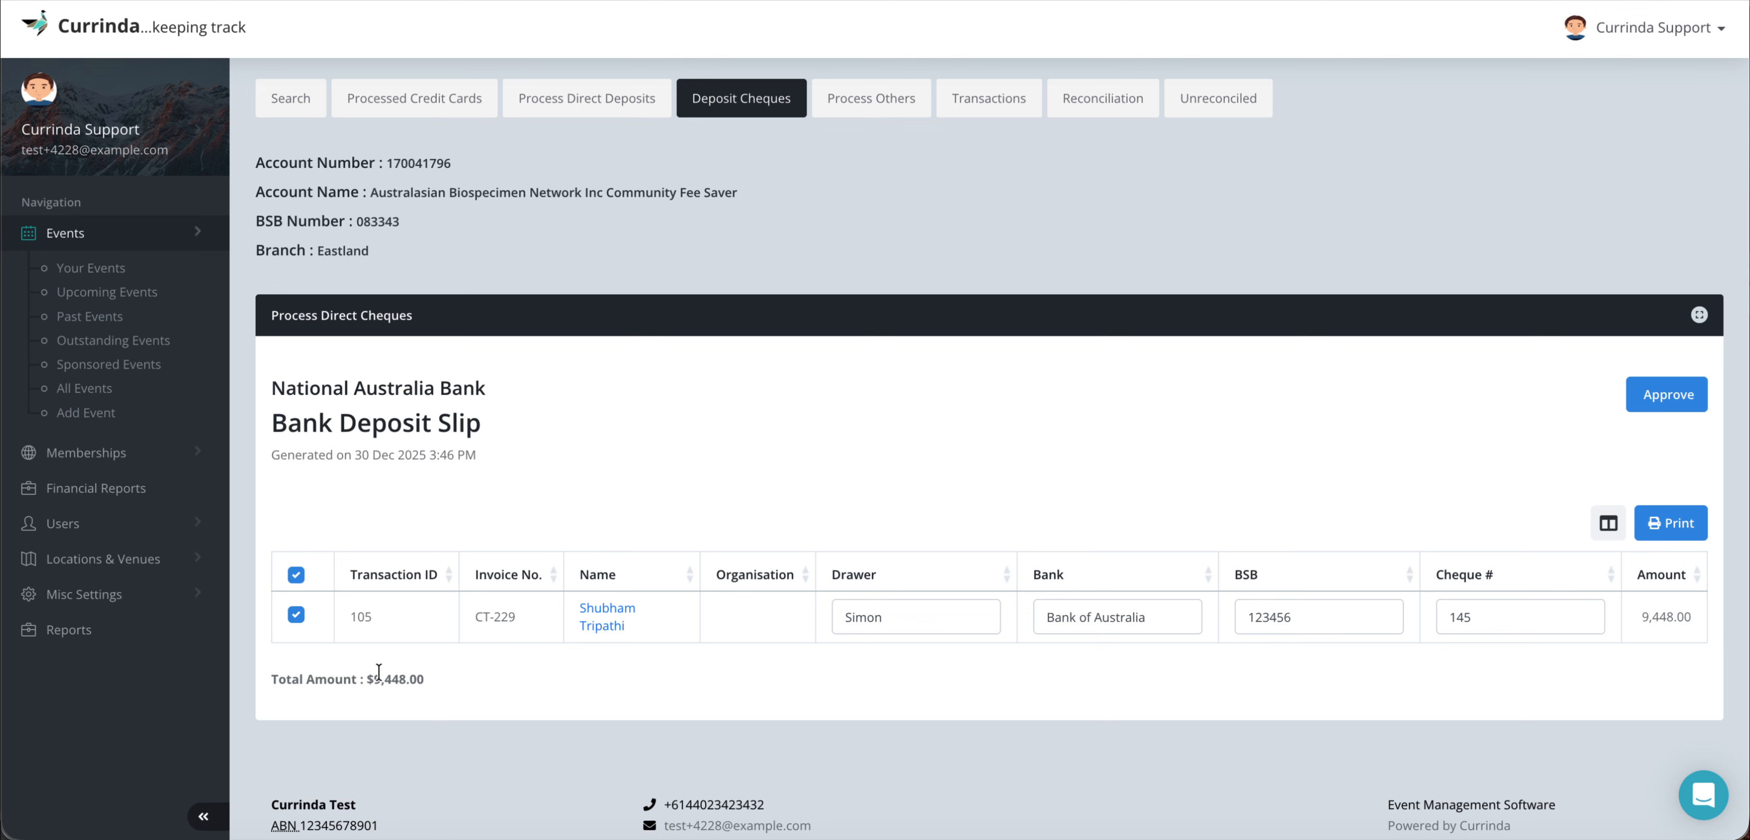
left_click_drag(367, 679, 451, 688)
left_click(451, 688)
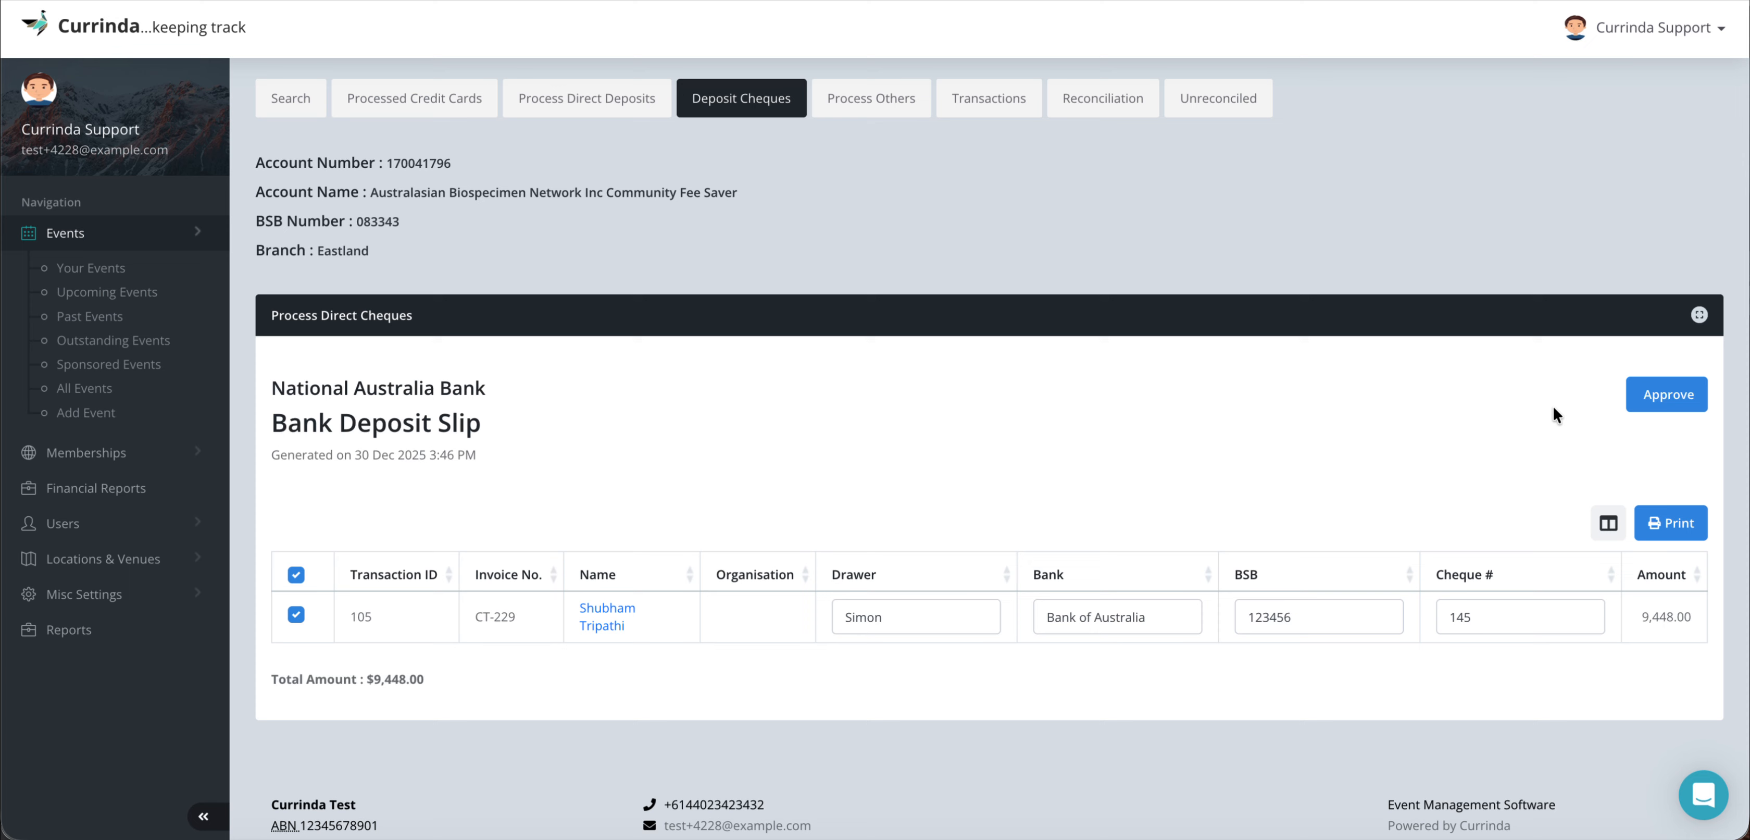
left_click(1667, 394)
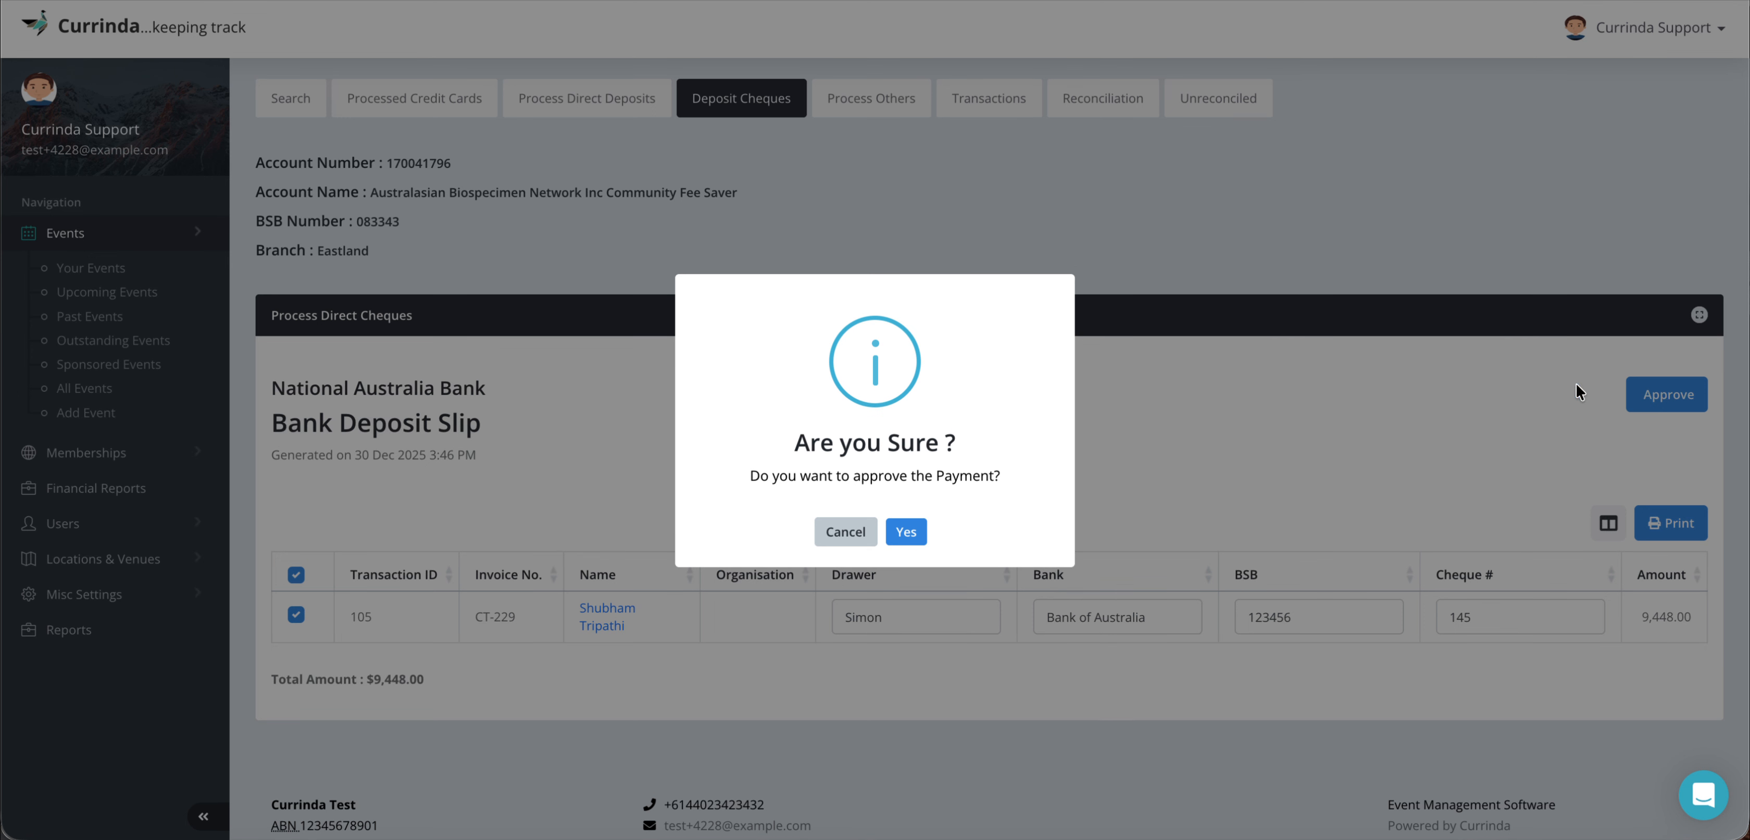
left_click(908, 533)
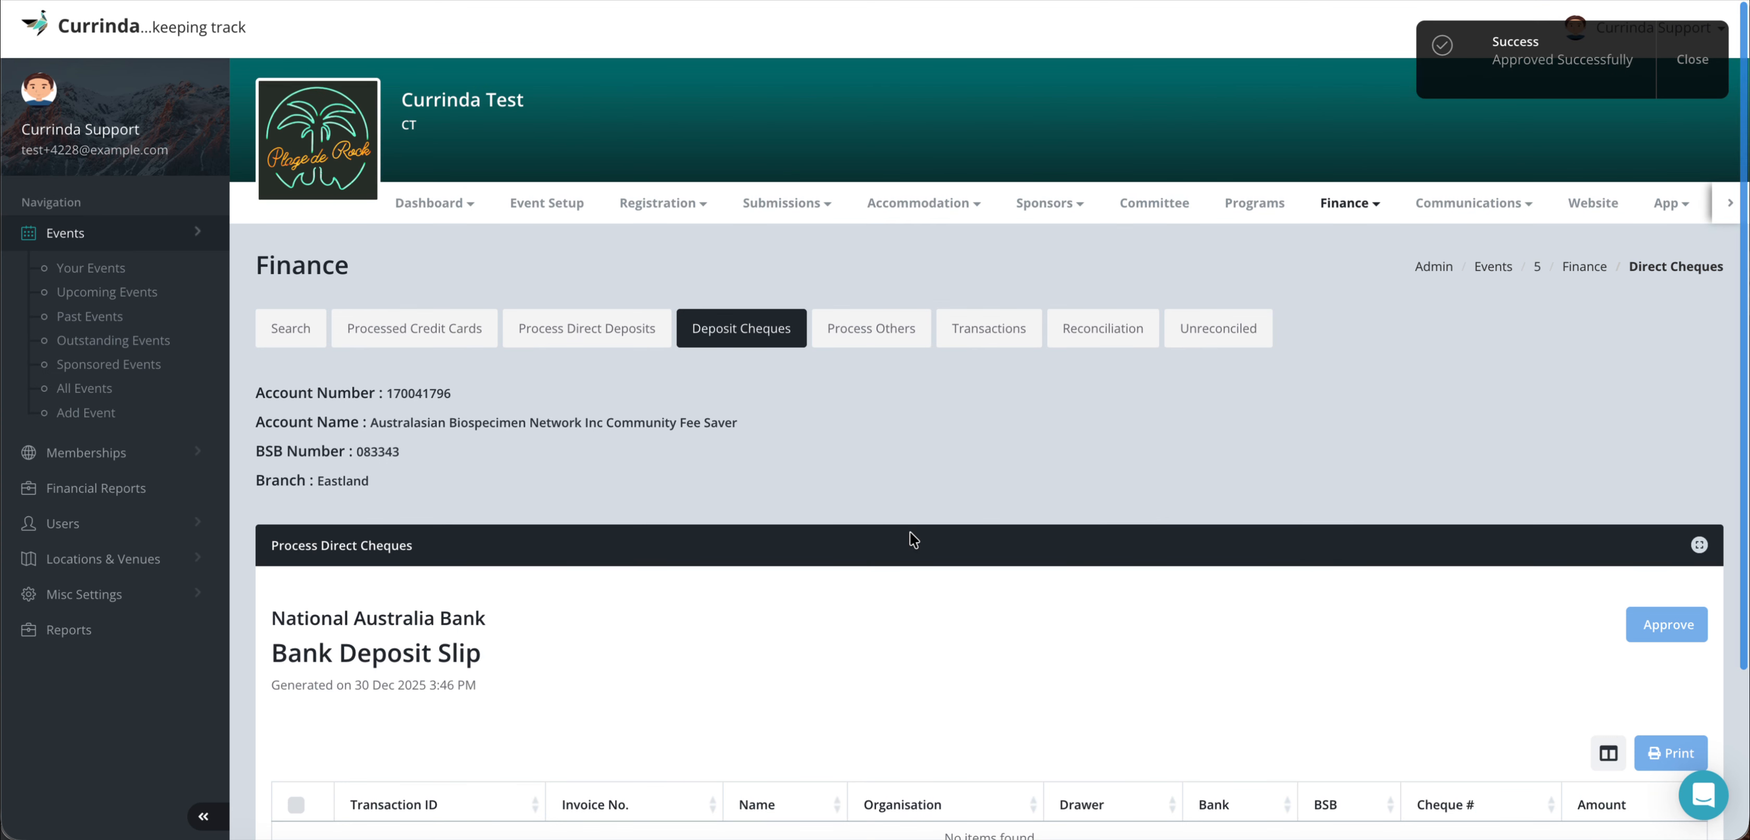
Review the bank account details shown above the bank deposit slip
scroll(824, 624, "down", 2)
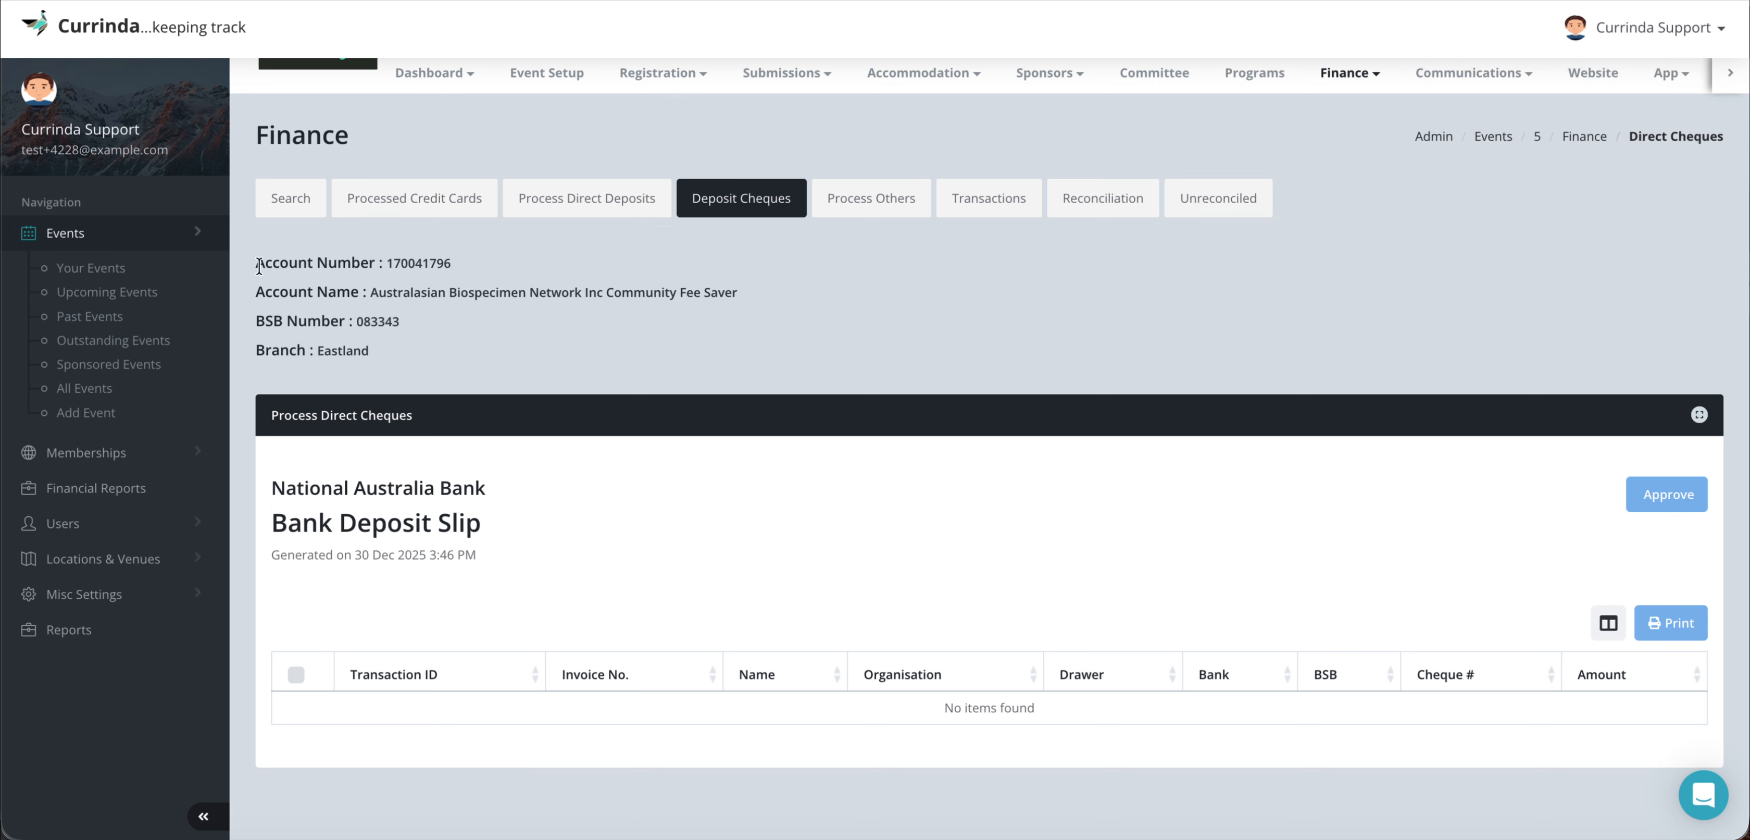
left_click_drag(257, 264, 400, 347)
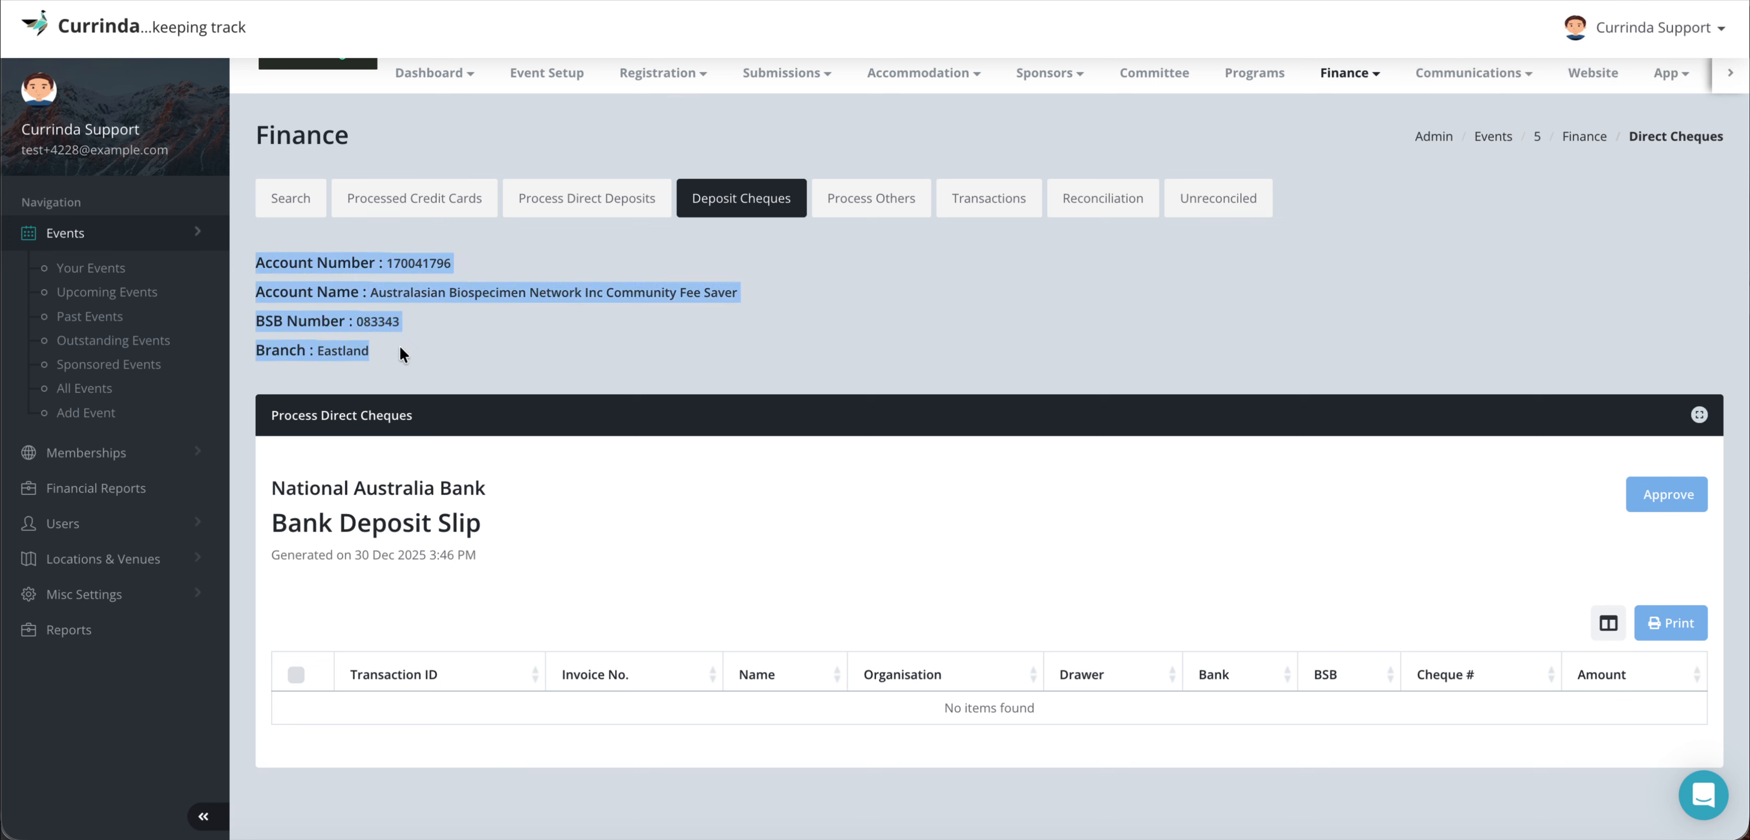
left_click(475, 358)
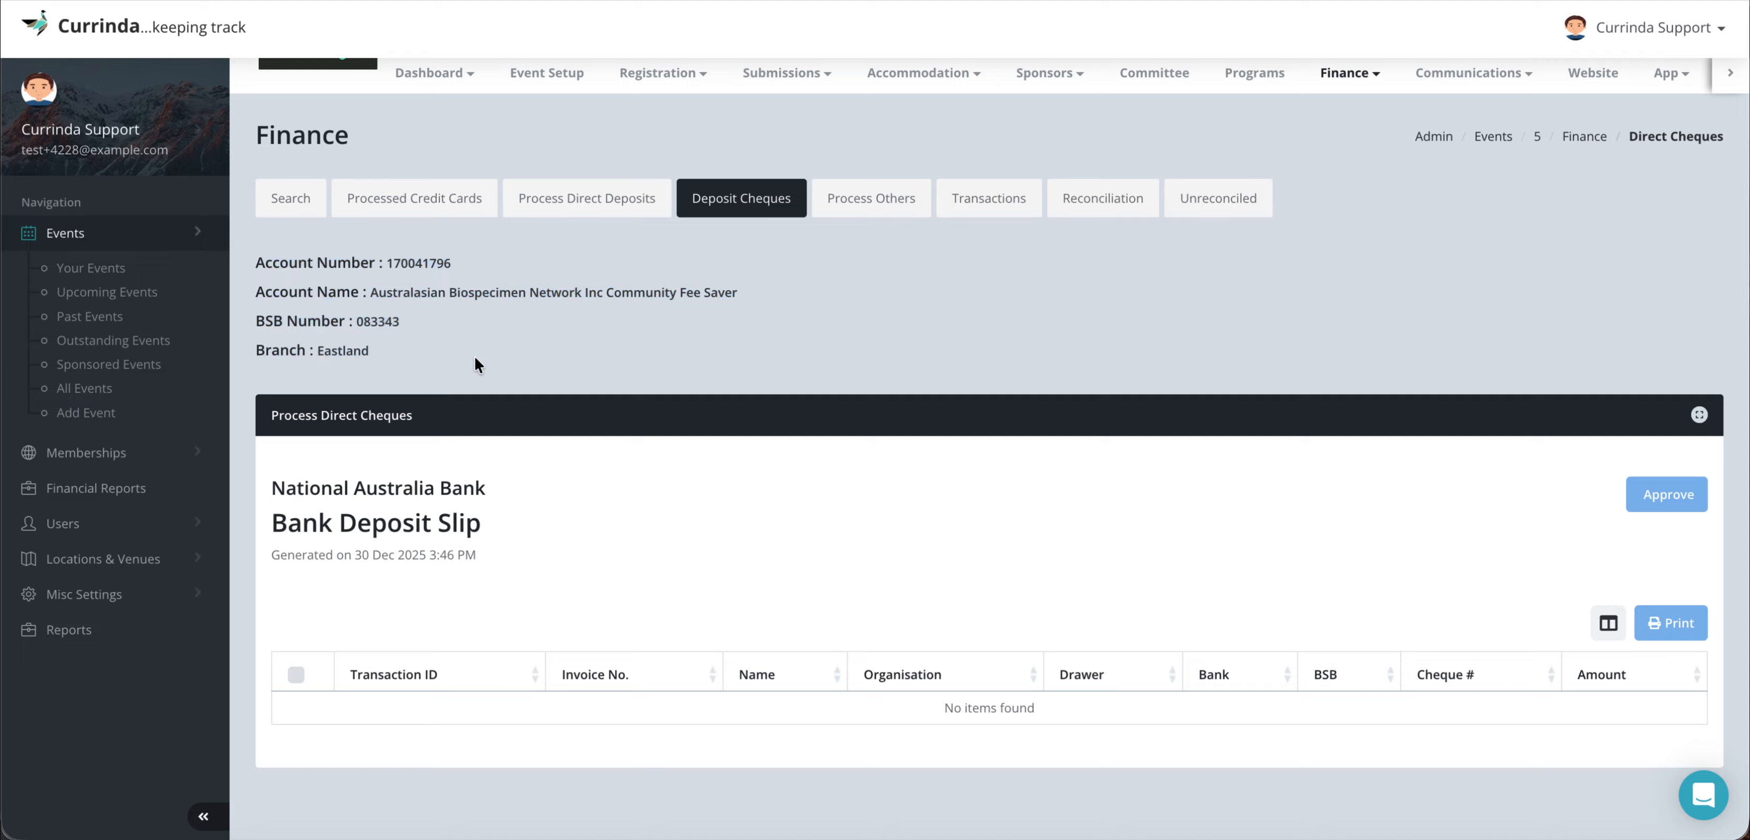
Open the Process Refunds page under Process Others, and open the event's Delegates list in a new browser tab
left_click(879, 199)
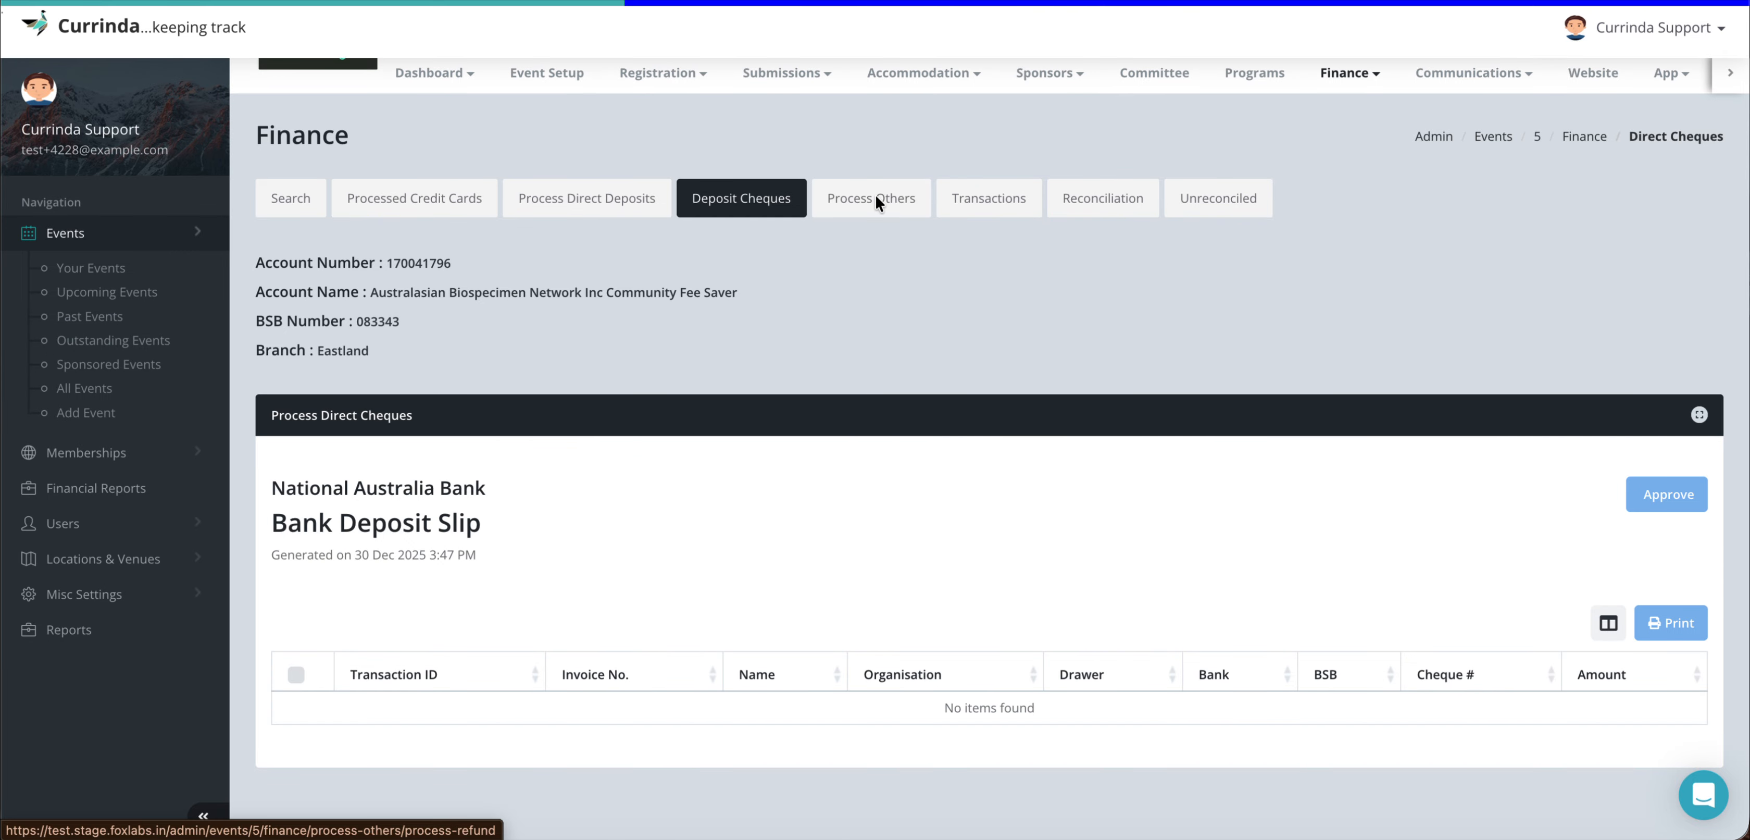
scroll(637, 506, "down", 1)
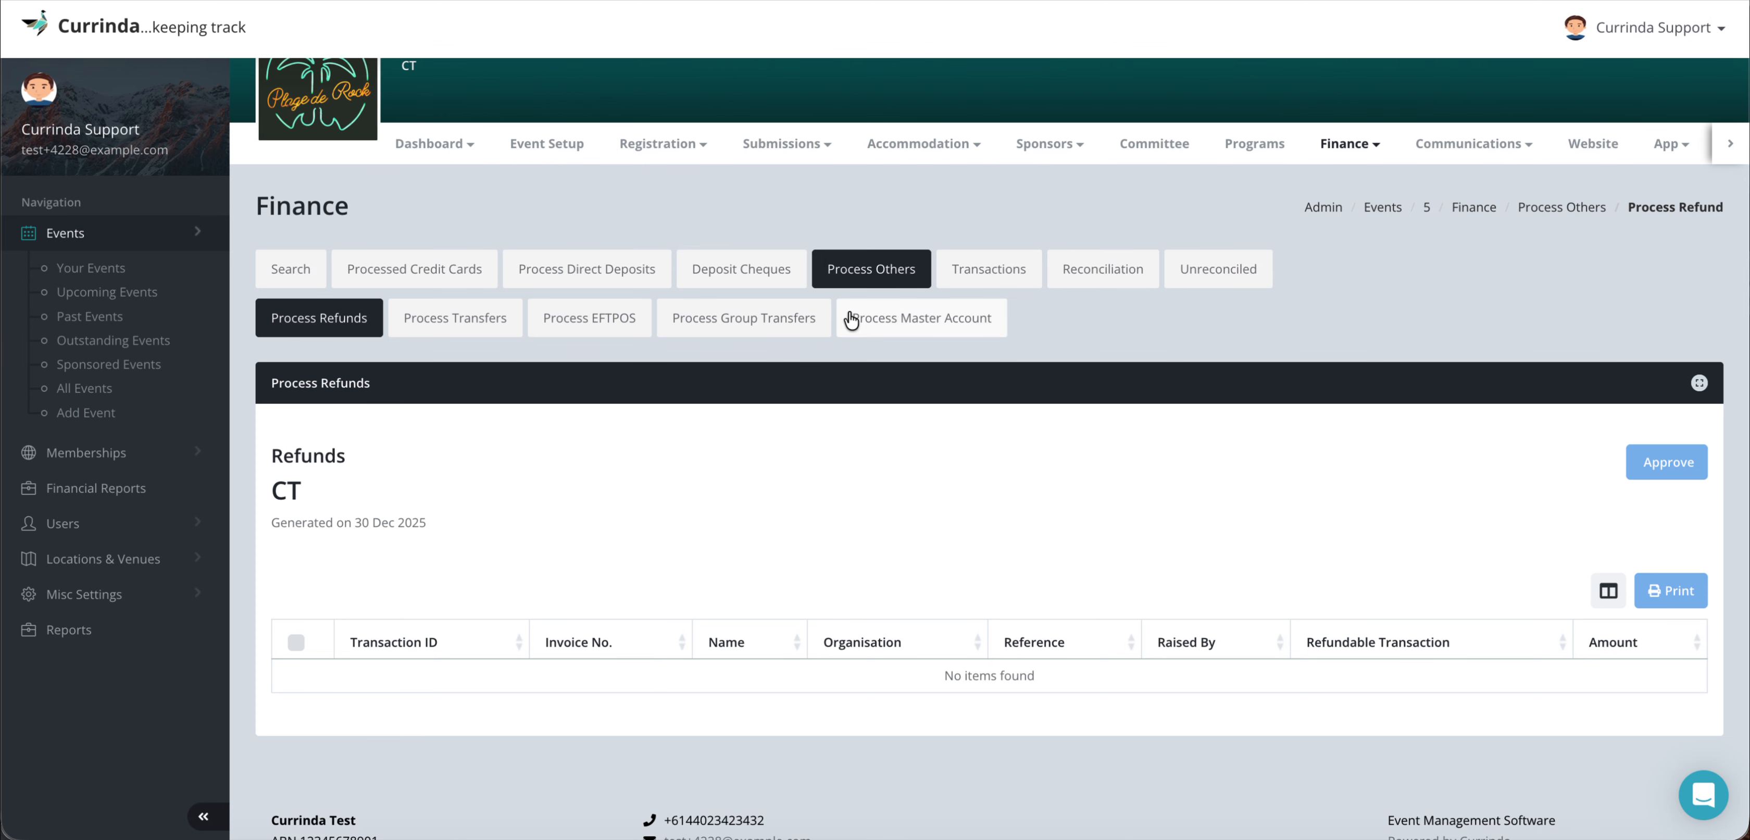
left_click(686, 156)
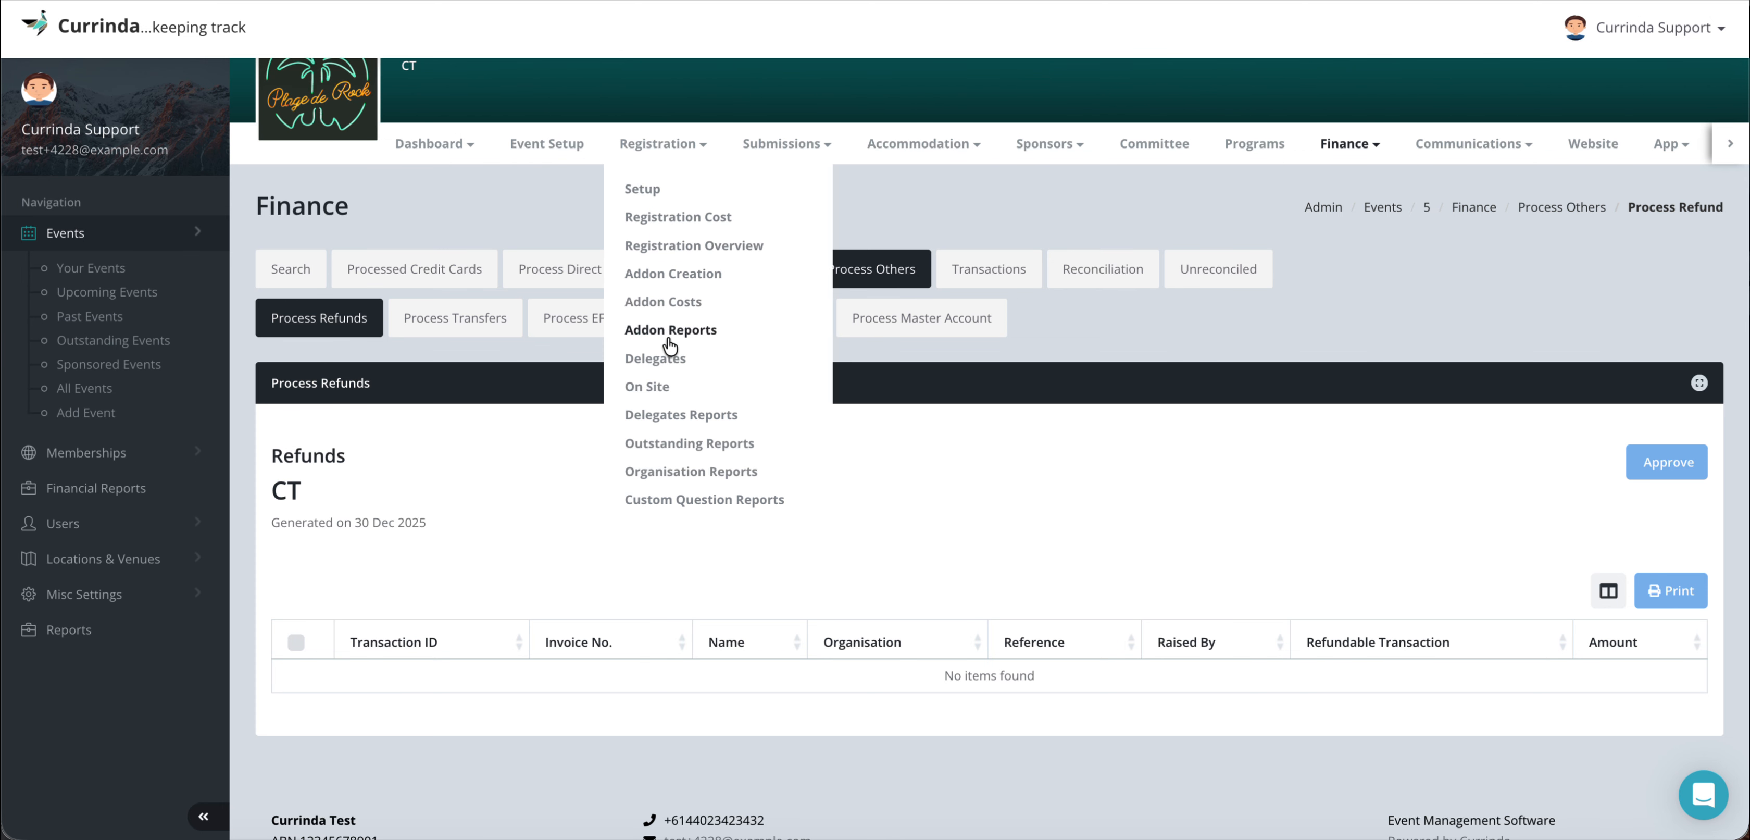
left_click(669, 358)
right_click(669, 359)
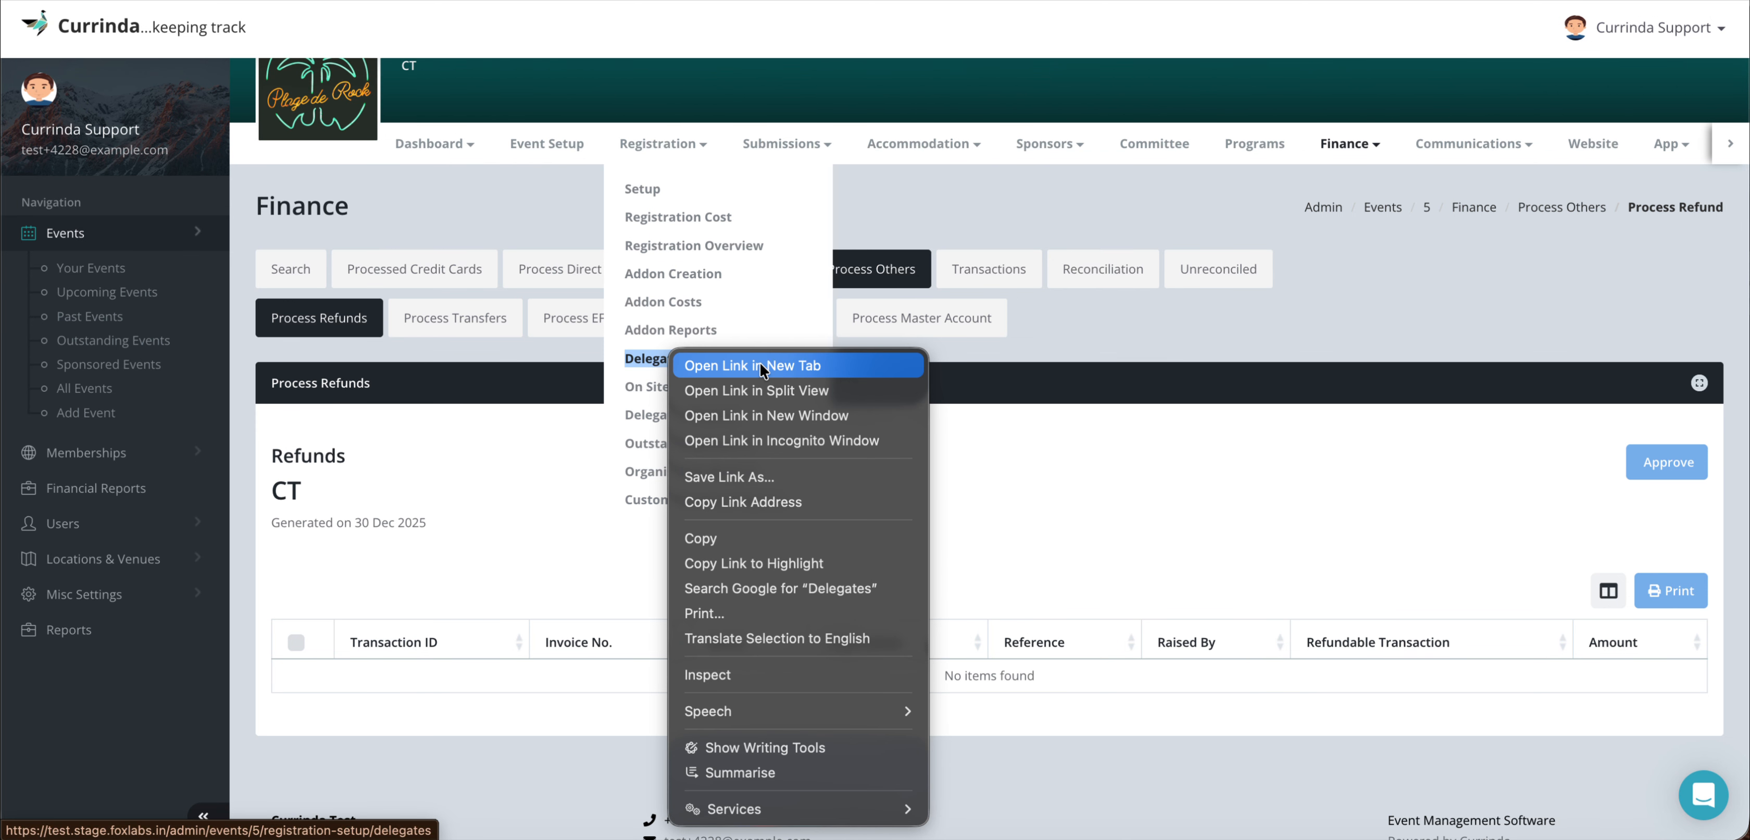
left_click(766, 359)
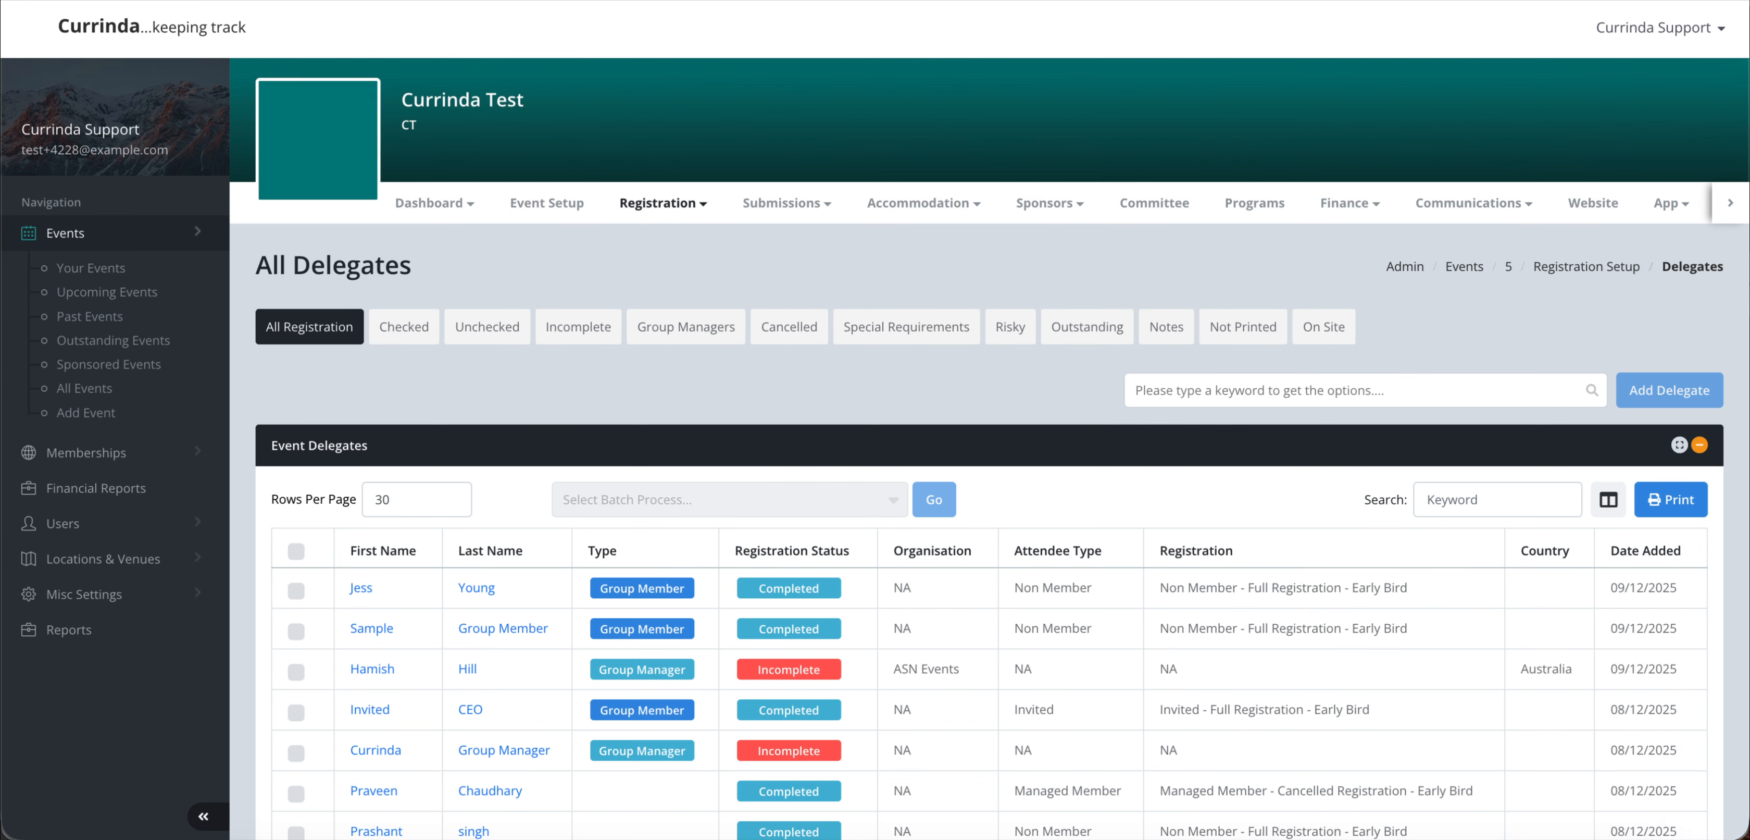
Open the record of the delegate with the Managed Member cancelled registration and go to their individual discounts
scroll(689, 474, "down", 2)
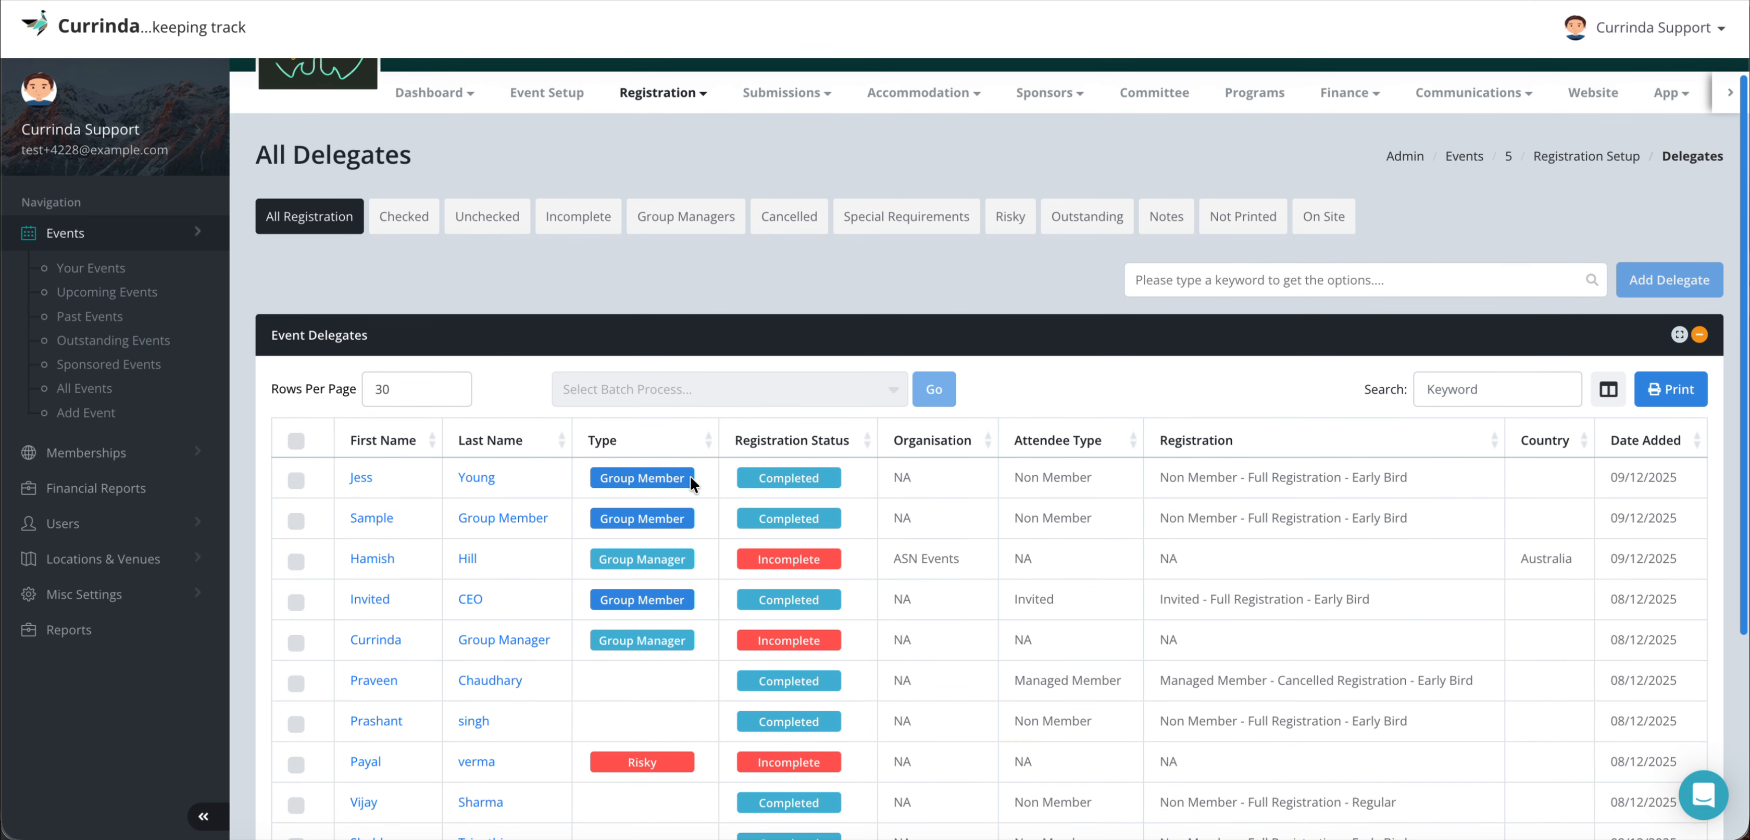
scroll(642, 564, "down", 1)
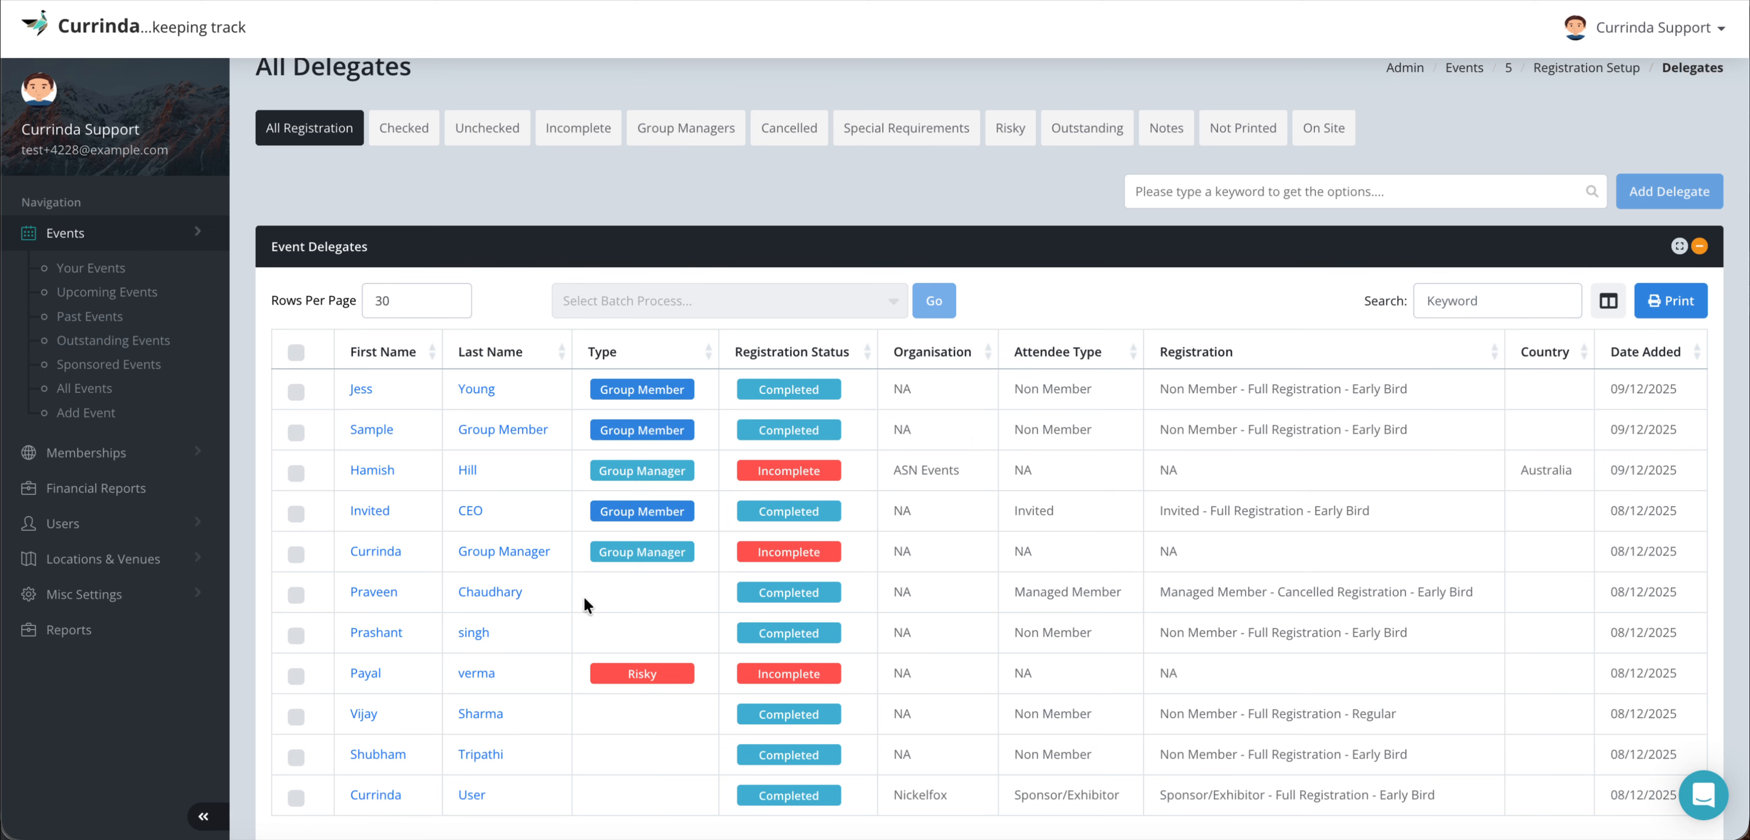
left_click(374, 592)
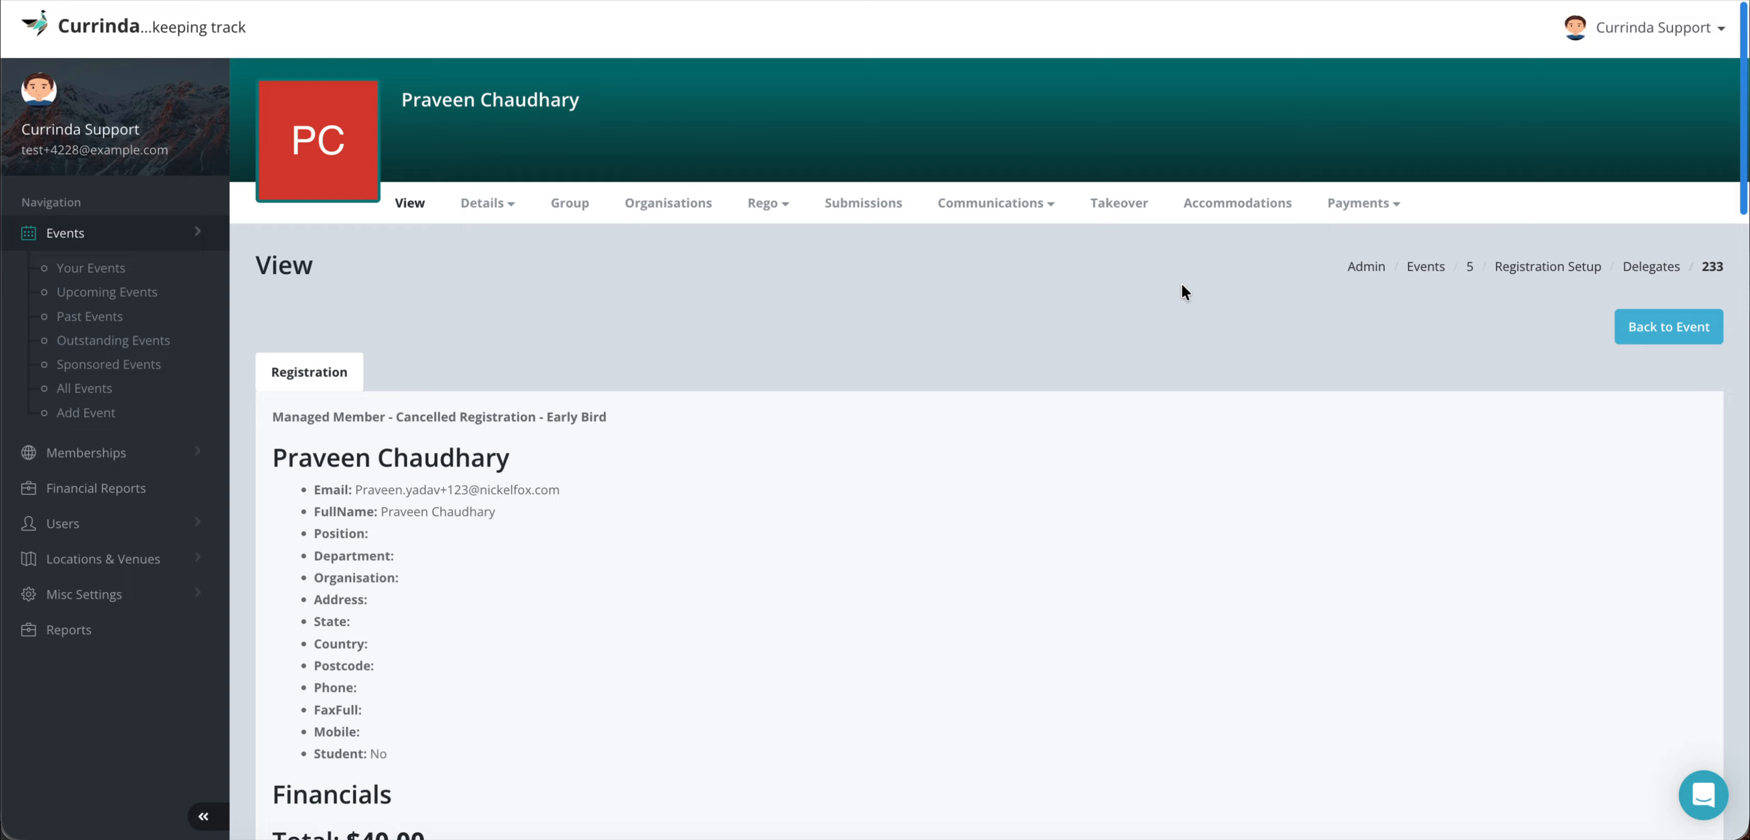
left_click(1357, 203)
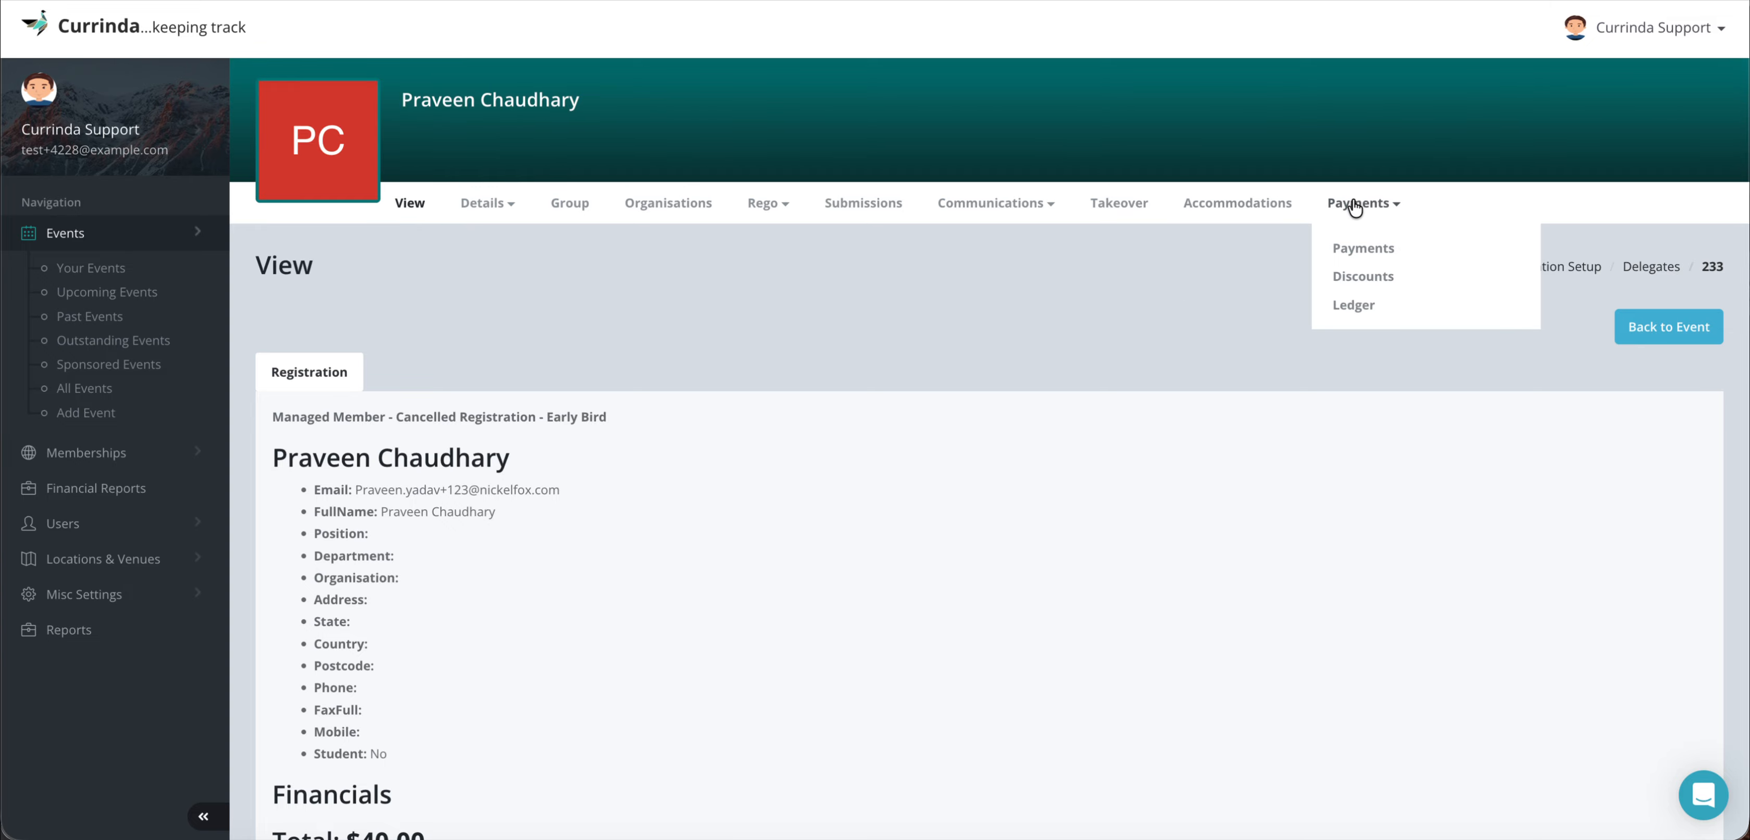
left_click(1357, 280)
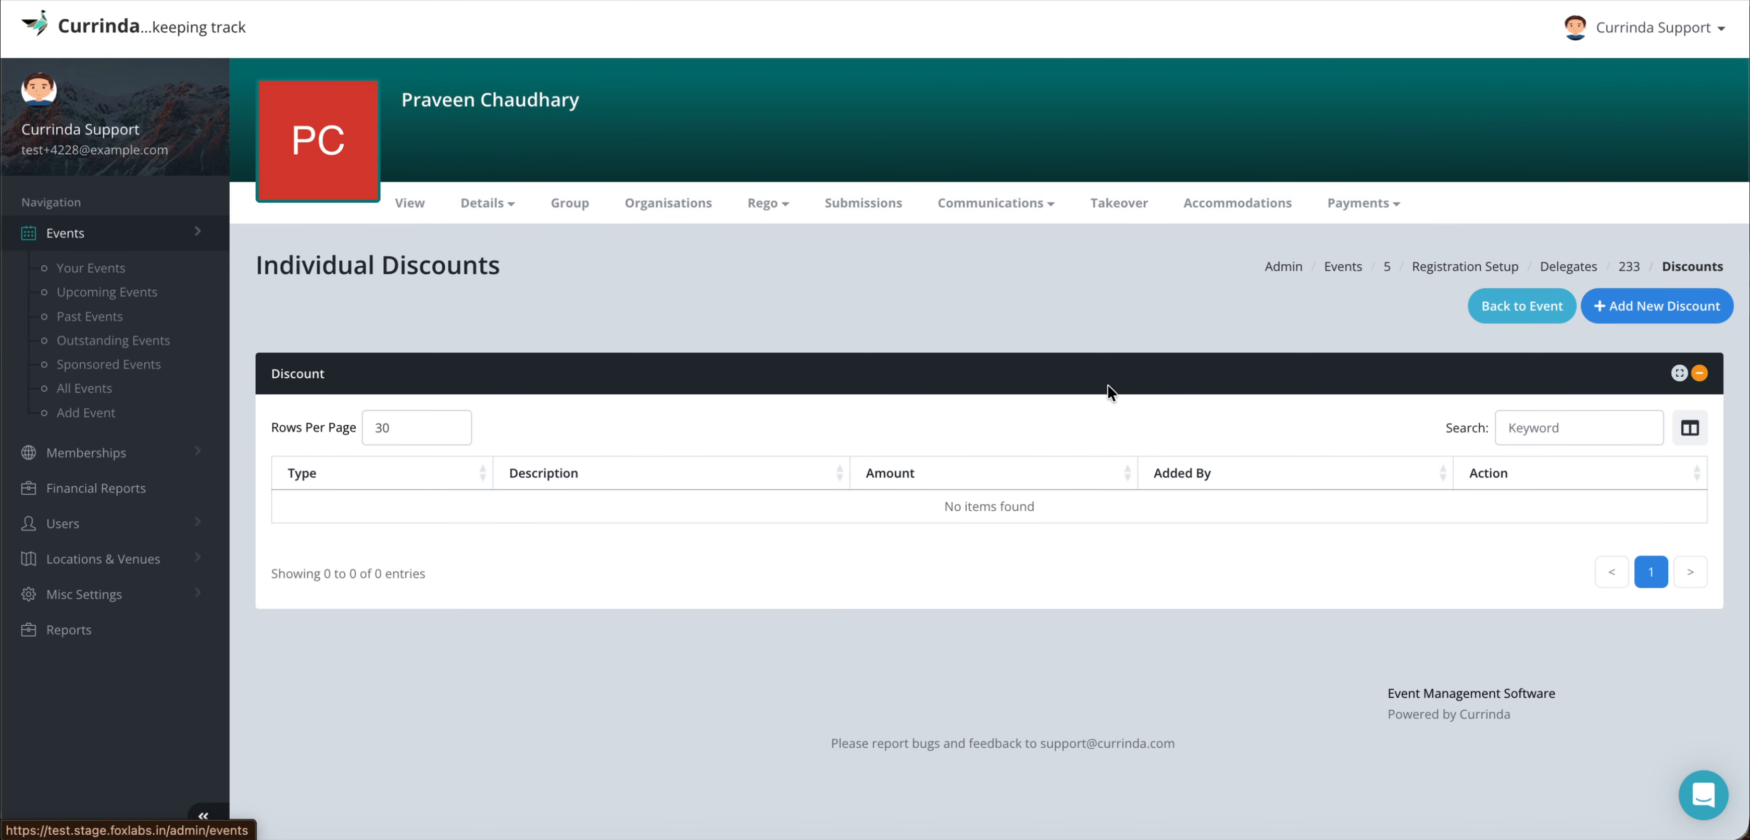
Start a new discount for the delegate with the account Discount and a newly created description "Discount"
left_click(1600, 312)
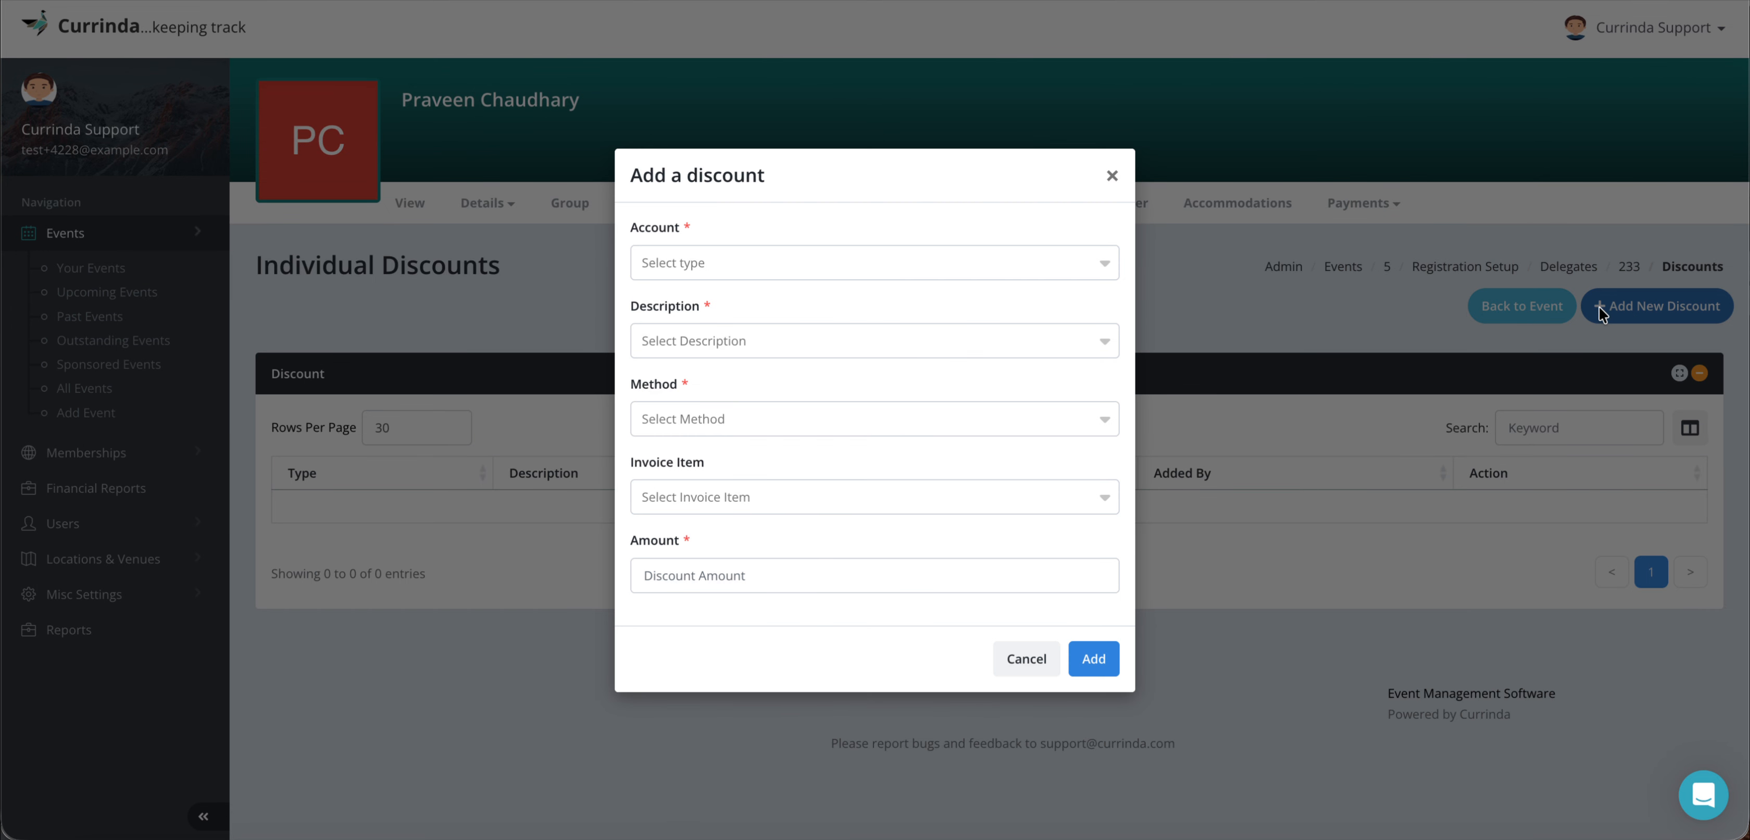
left_click(820, 272)
left_click(754, 304)
left_click(715, 341)
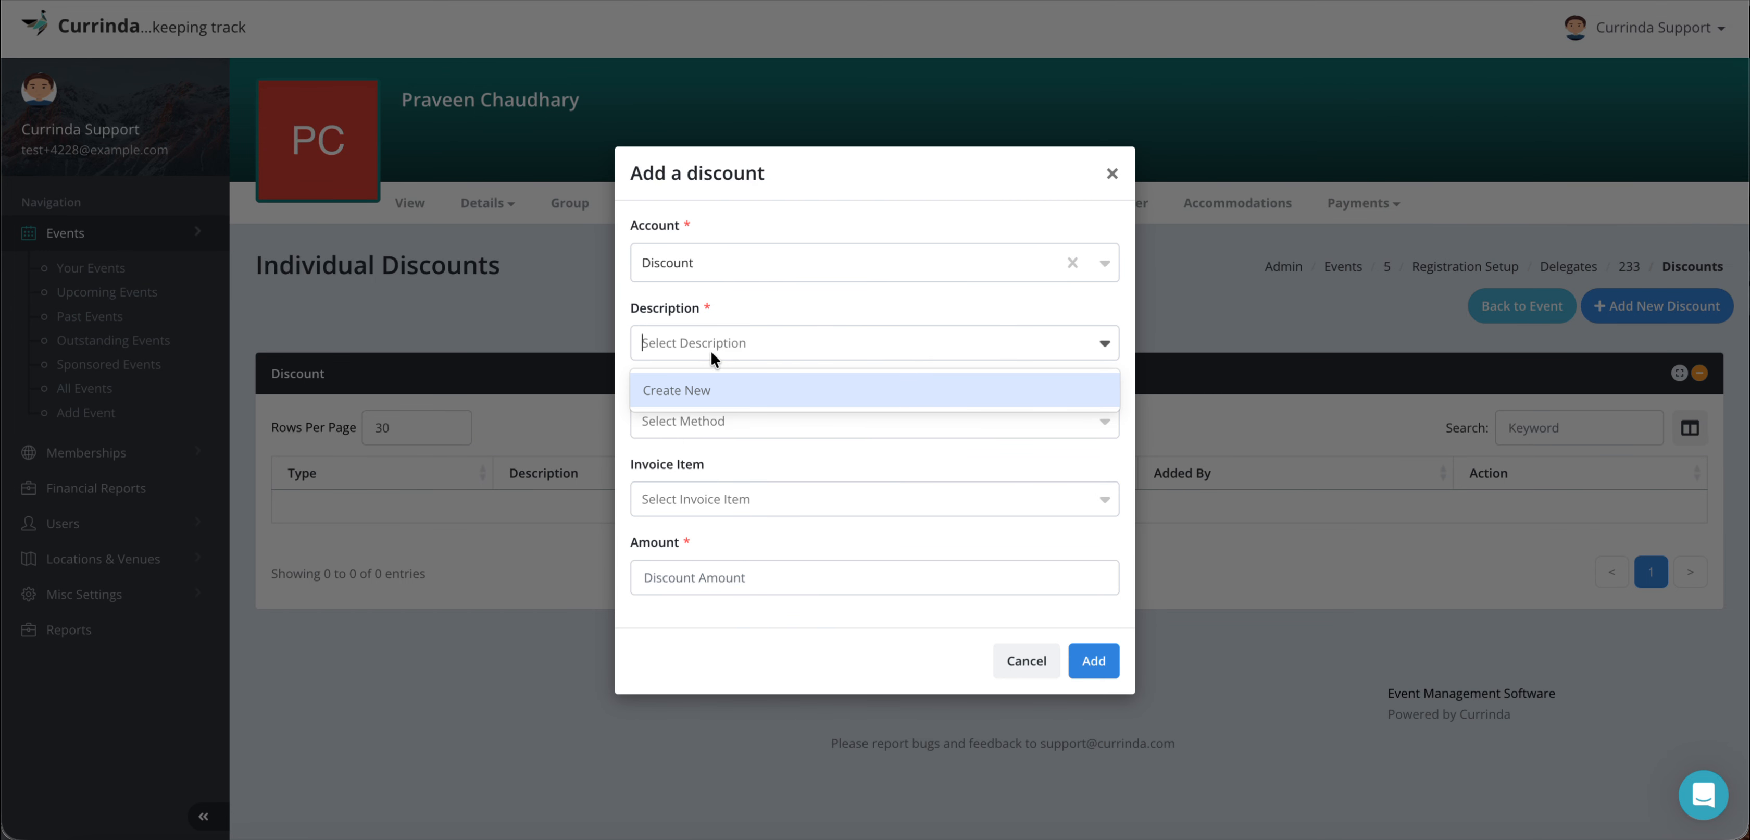
left_click(706, 389)
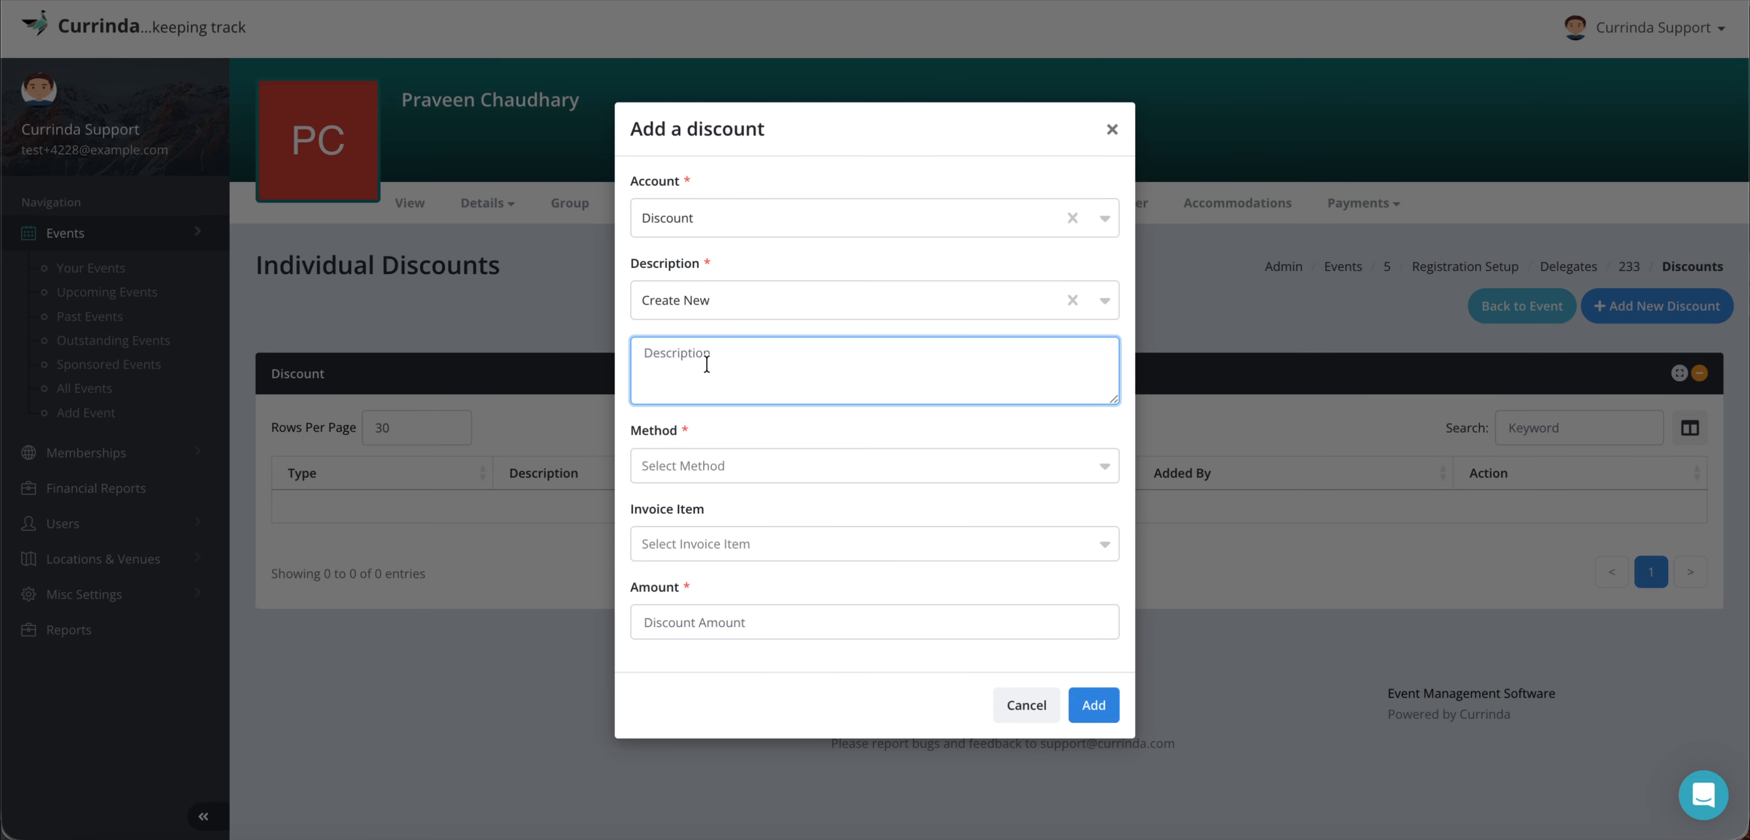
type("Discount")
Try to add the discount with the Arbitrary method, the Managed Member cancelled registration invoice item and an amount of 100
left_click(697, 465)
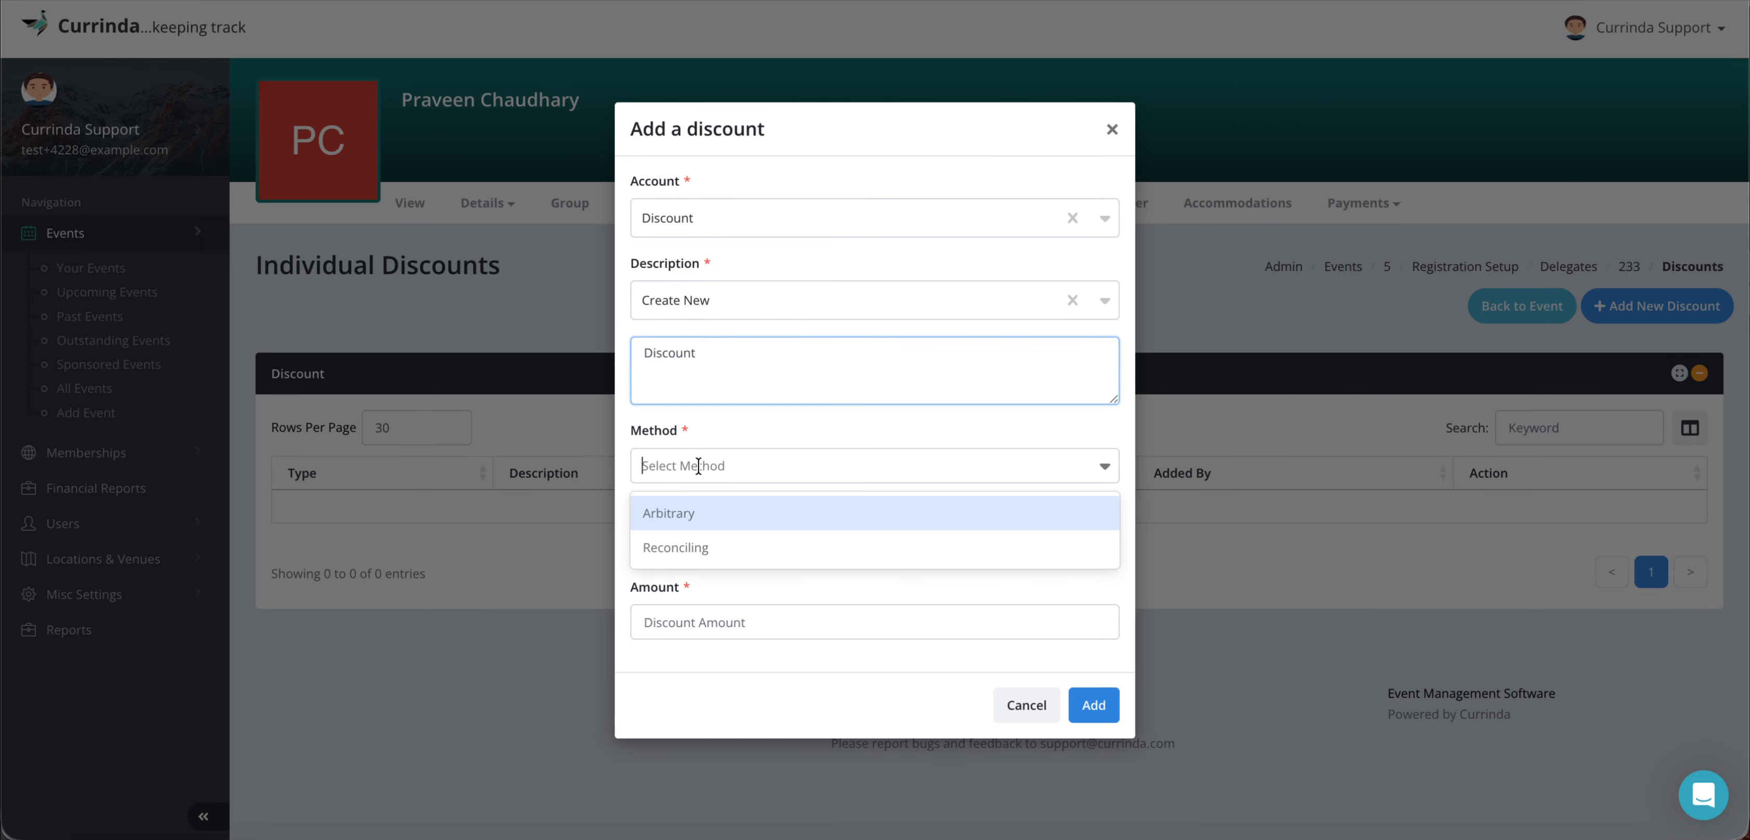
left_click(697, 513)
left_click(703, 543)
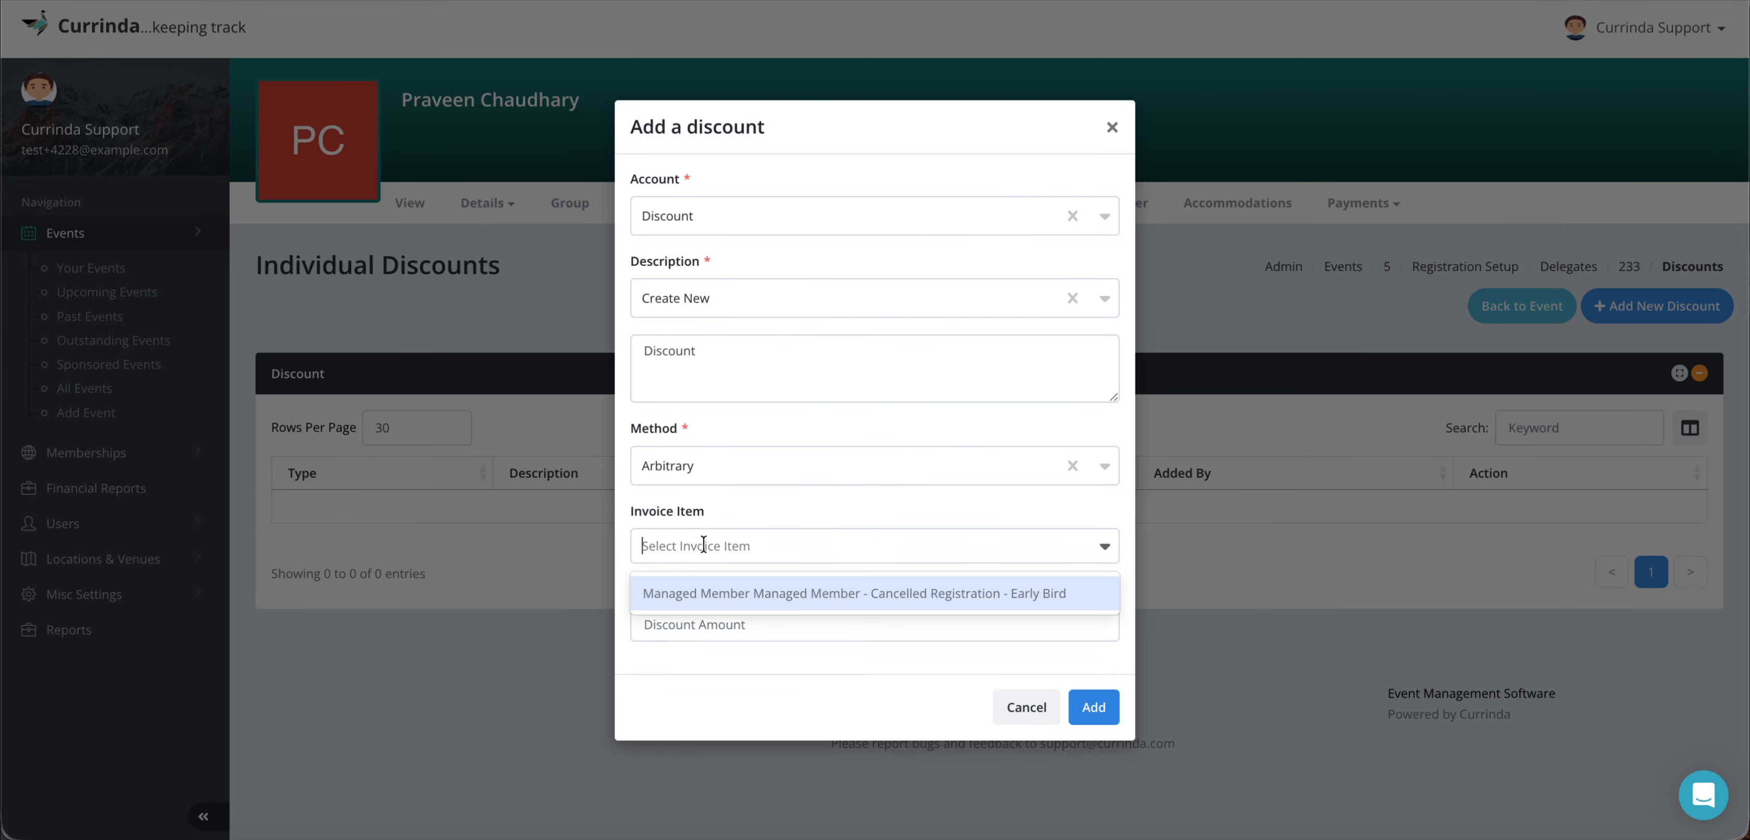
left_click(706, 598)
left_click(725, 639)
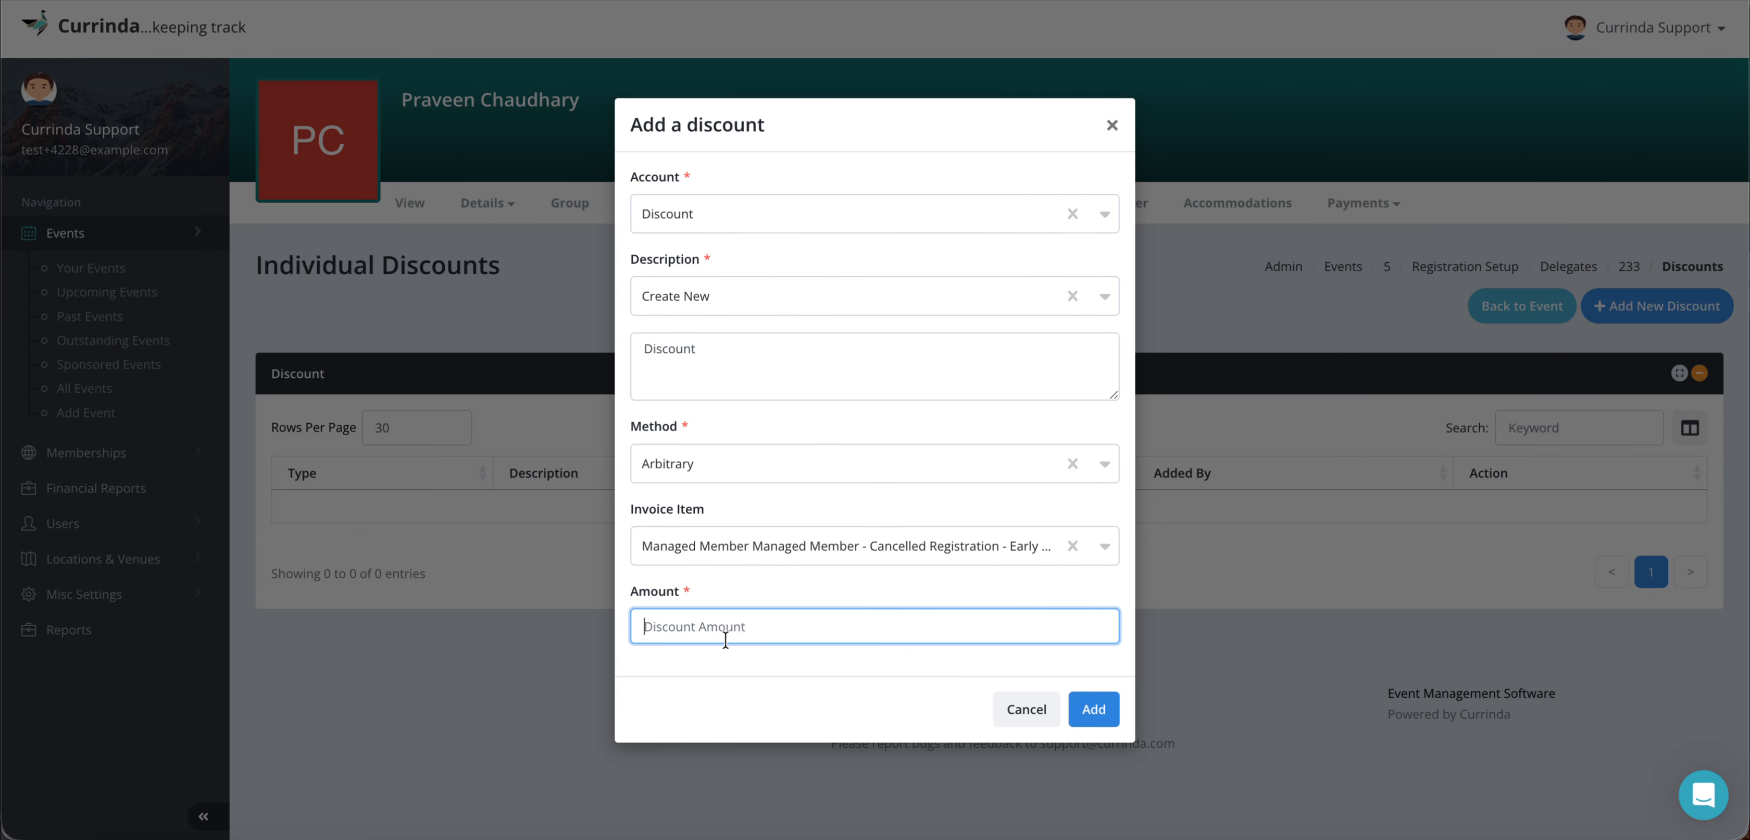
type("100")
left_click(1087, 707)
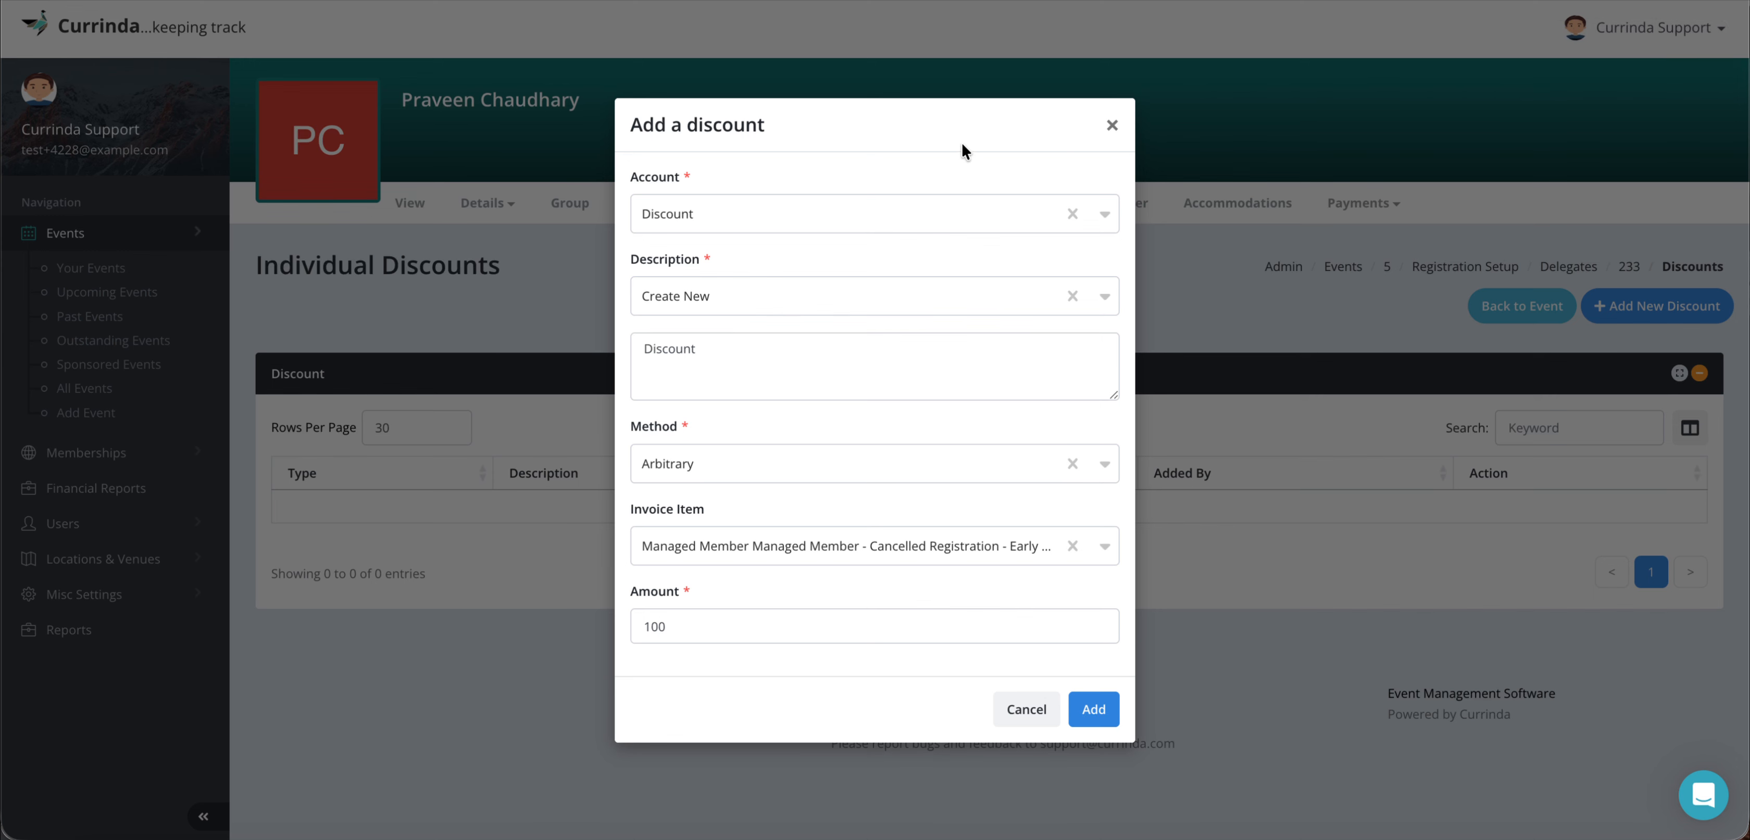
Add the discount using the Reconciling method with the Managed Member cancelled registration item selected, and view it on the delegate's payments page
left_click(812, 462)
left_click(741, 537)
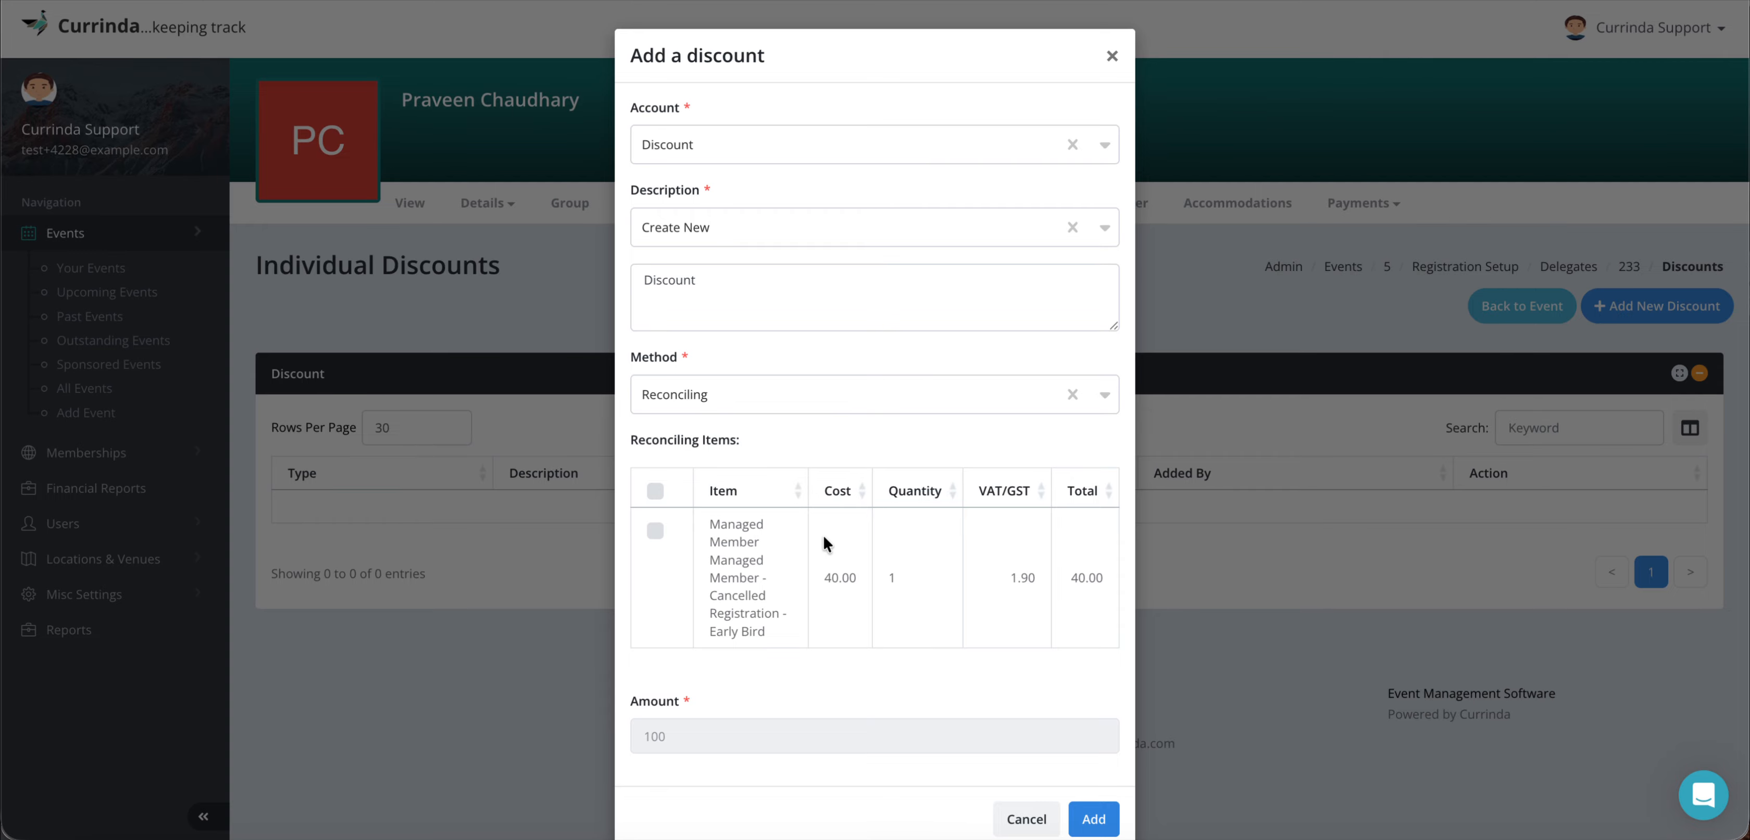
scroll(824, 533, "down", 1)
left_click(654, 491)
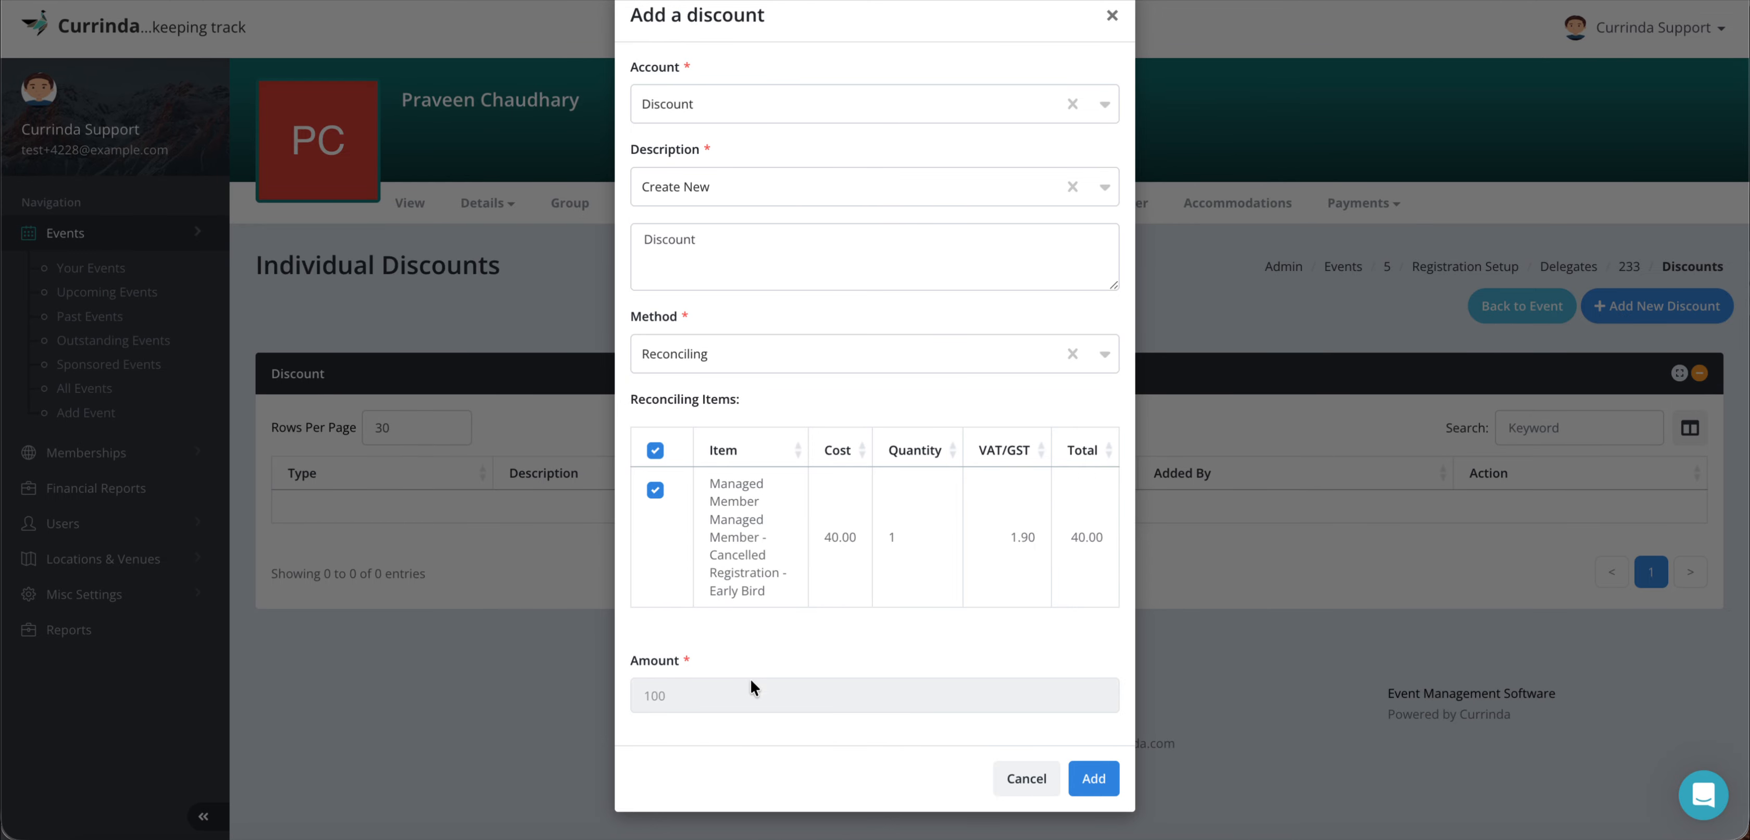
left_click(1107, 775)
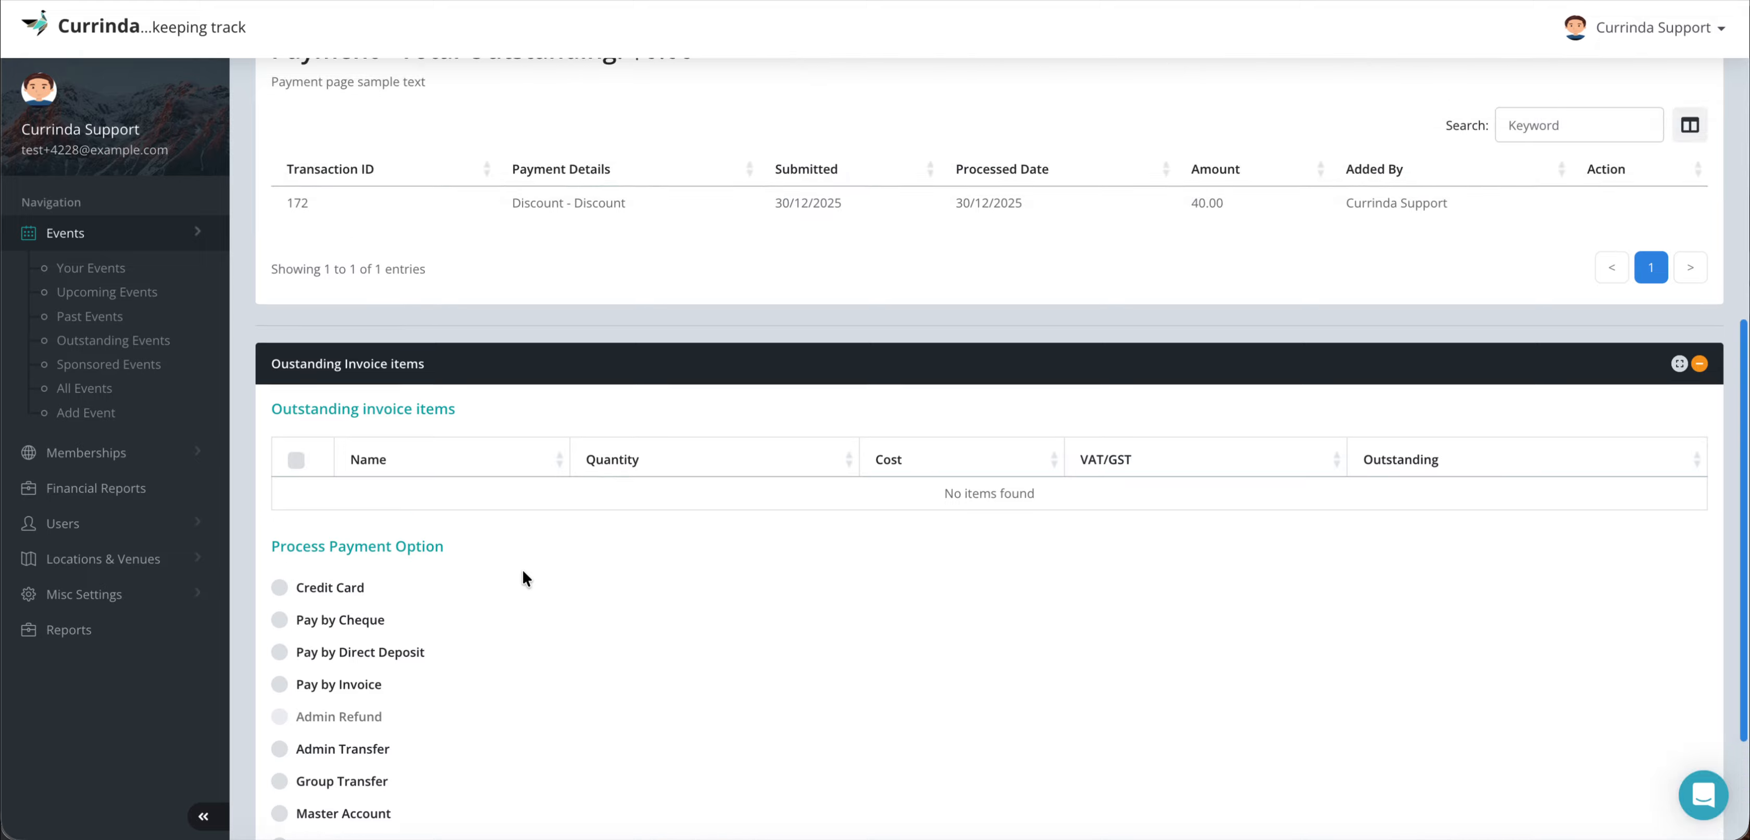
scroll(522, 569, "up", 2)
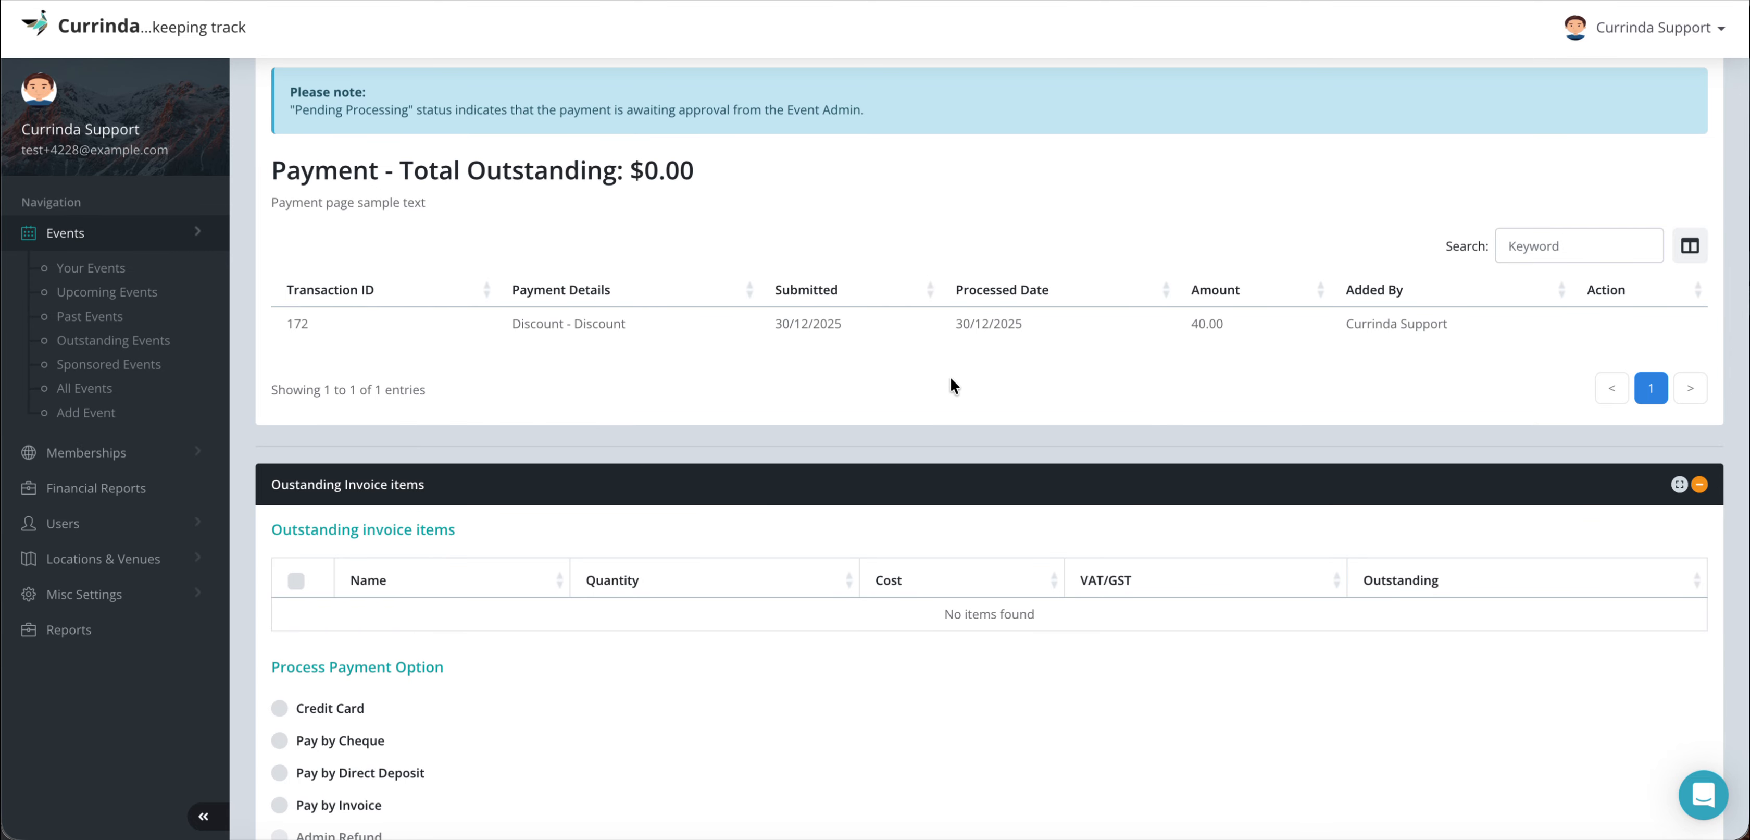
Start another individual discount for the delegate with the account Discount and a newly created description "Test"
scroll(950, 379, "down", 3)
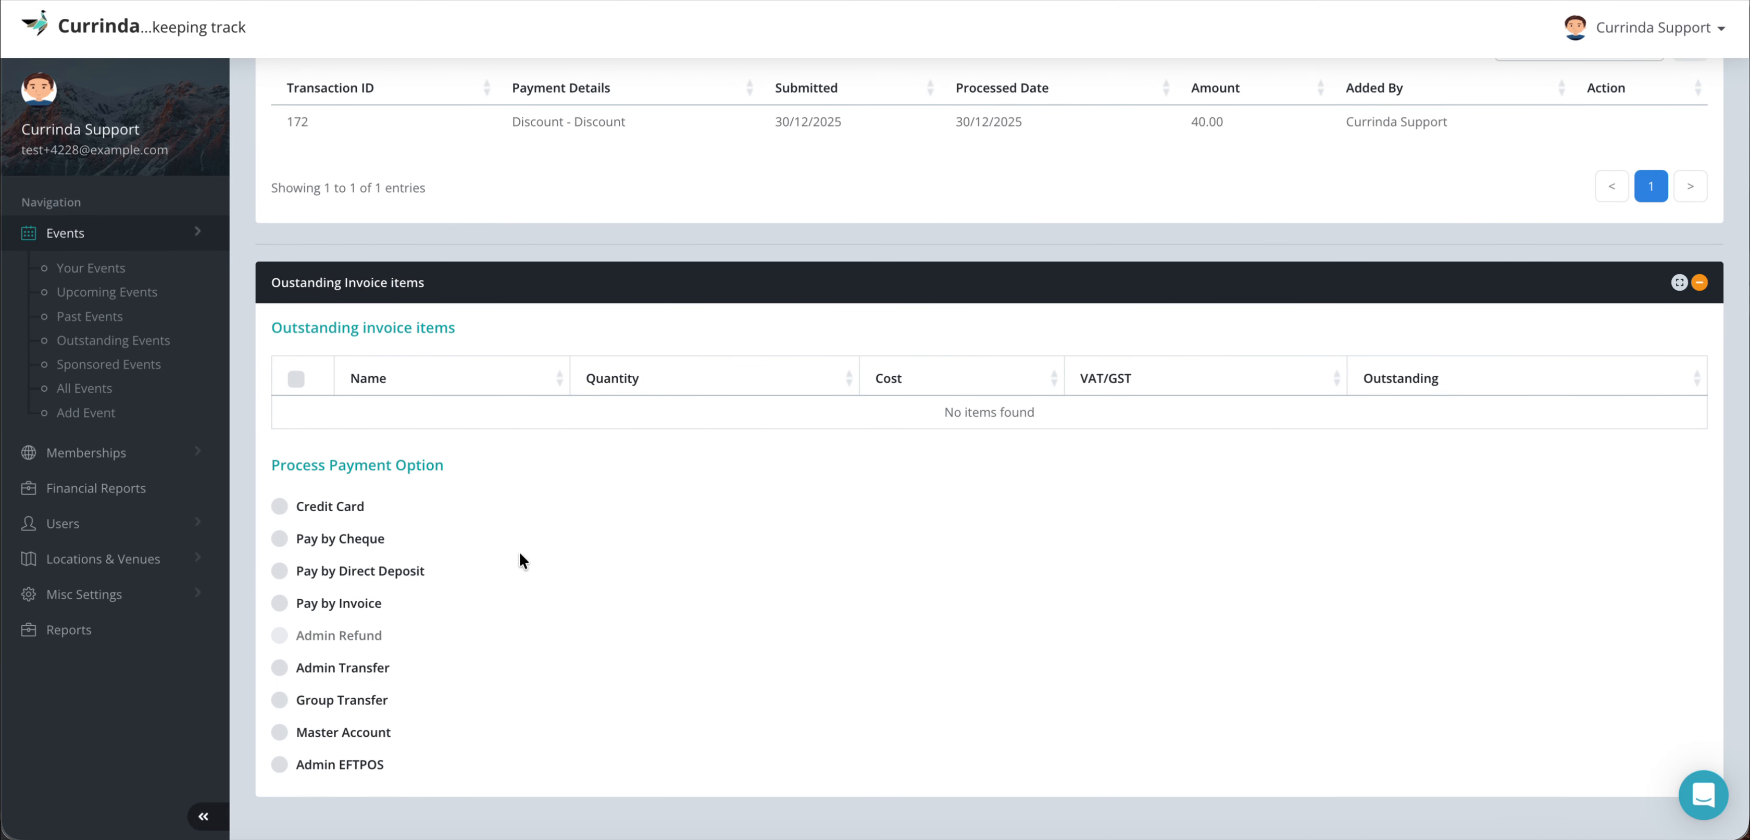
scroll(682, 578, "up", 10)
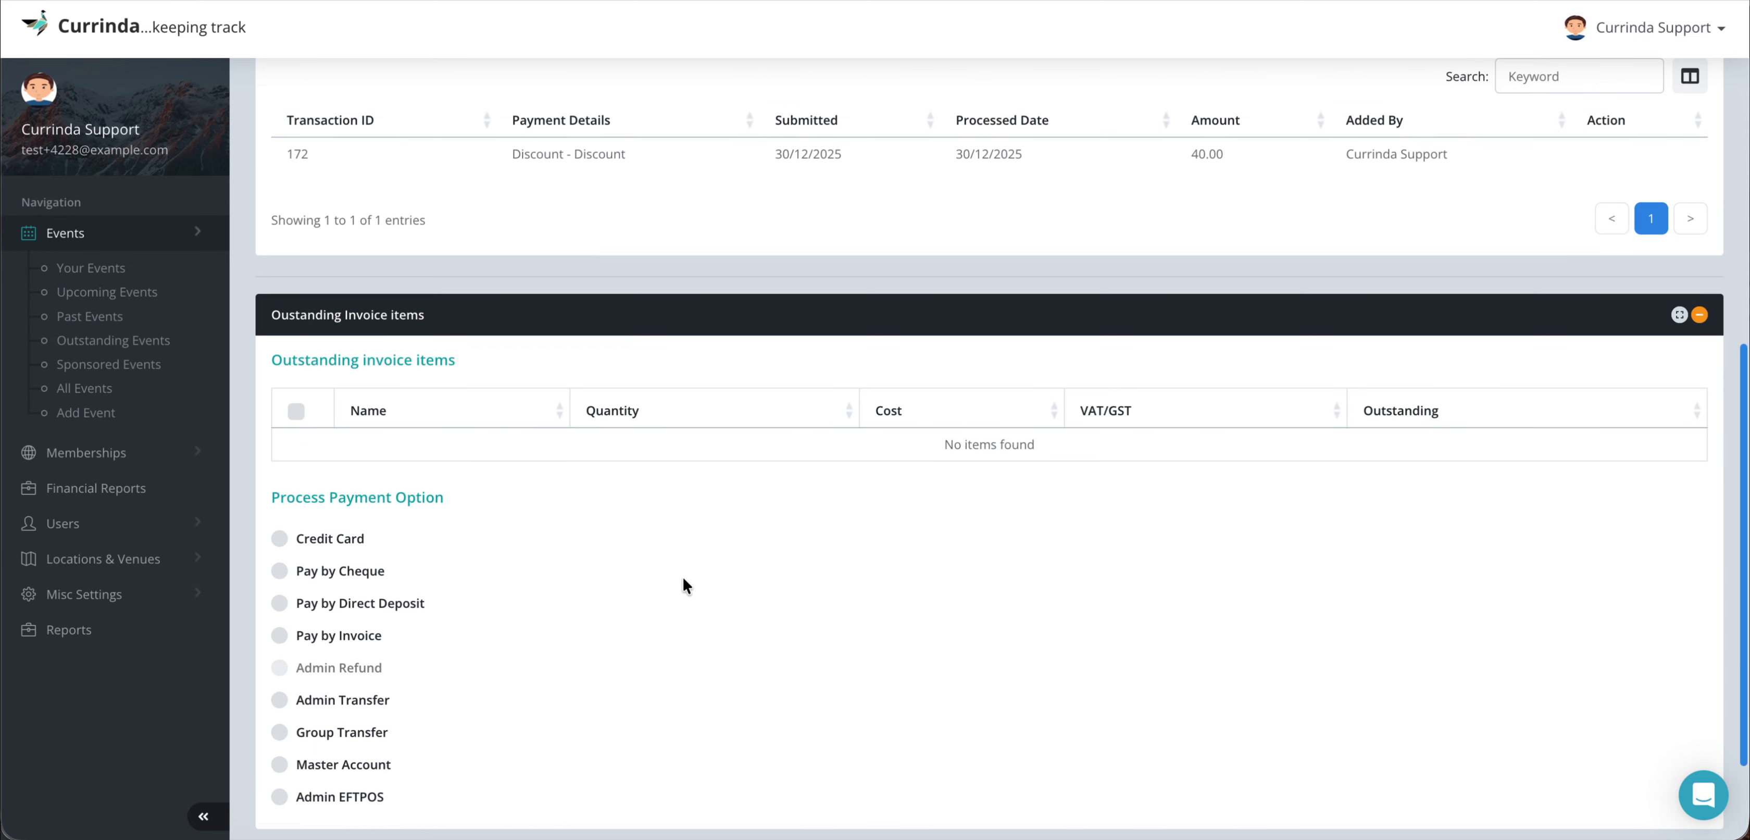
mouse_move(1370, 228)
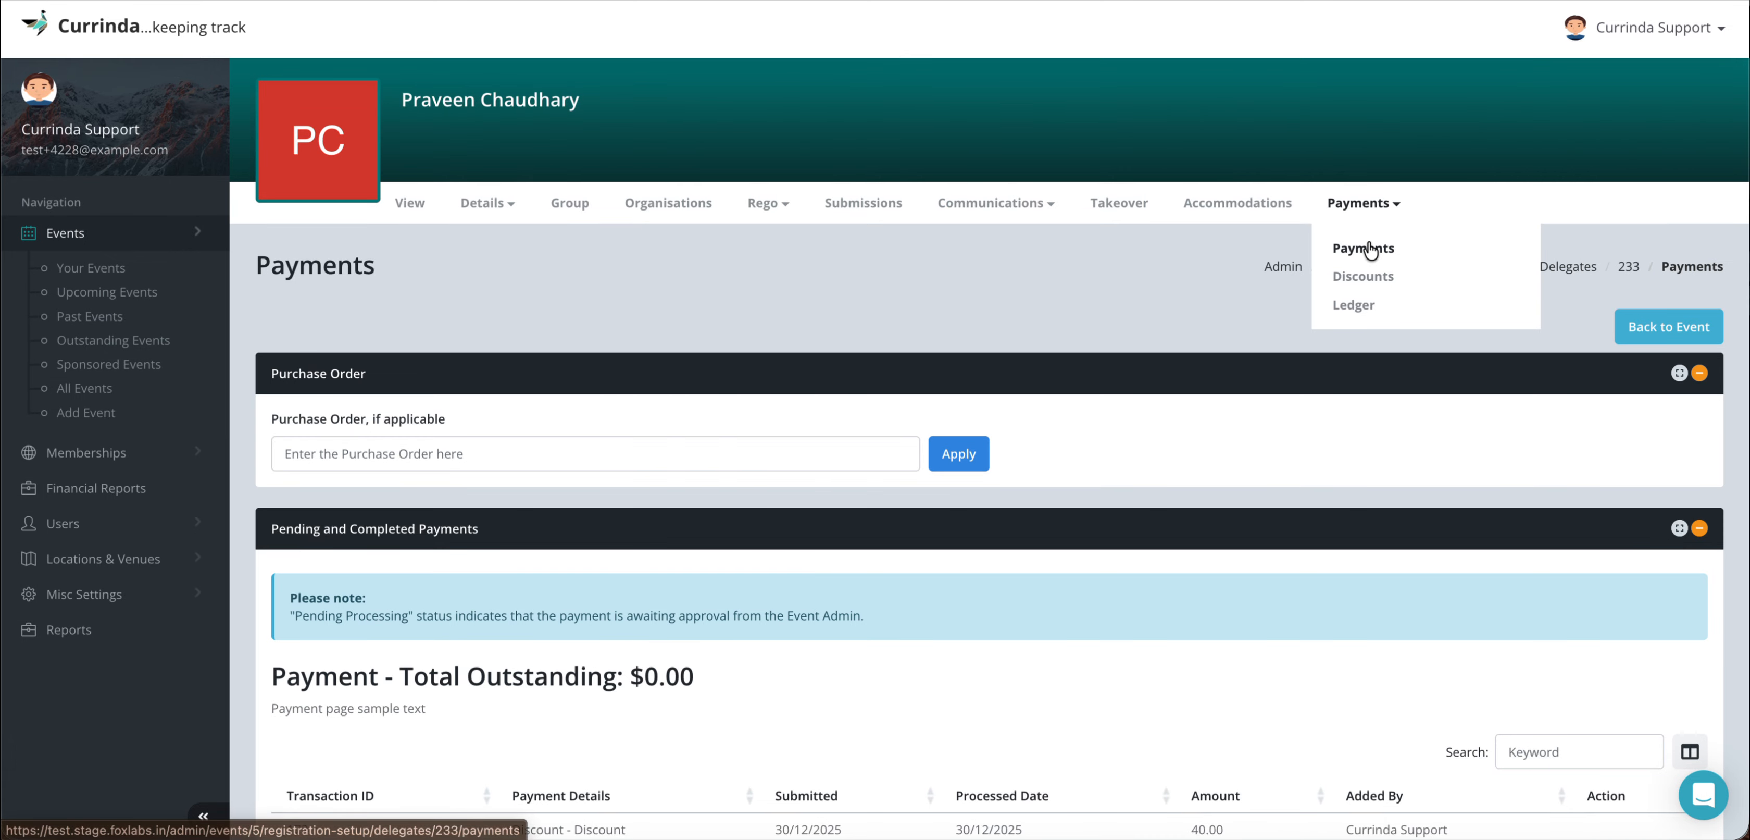
left_click(1368, 277)
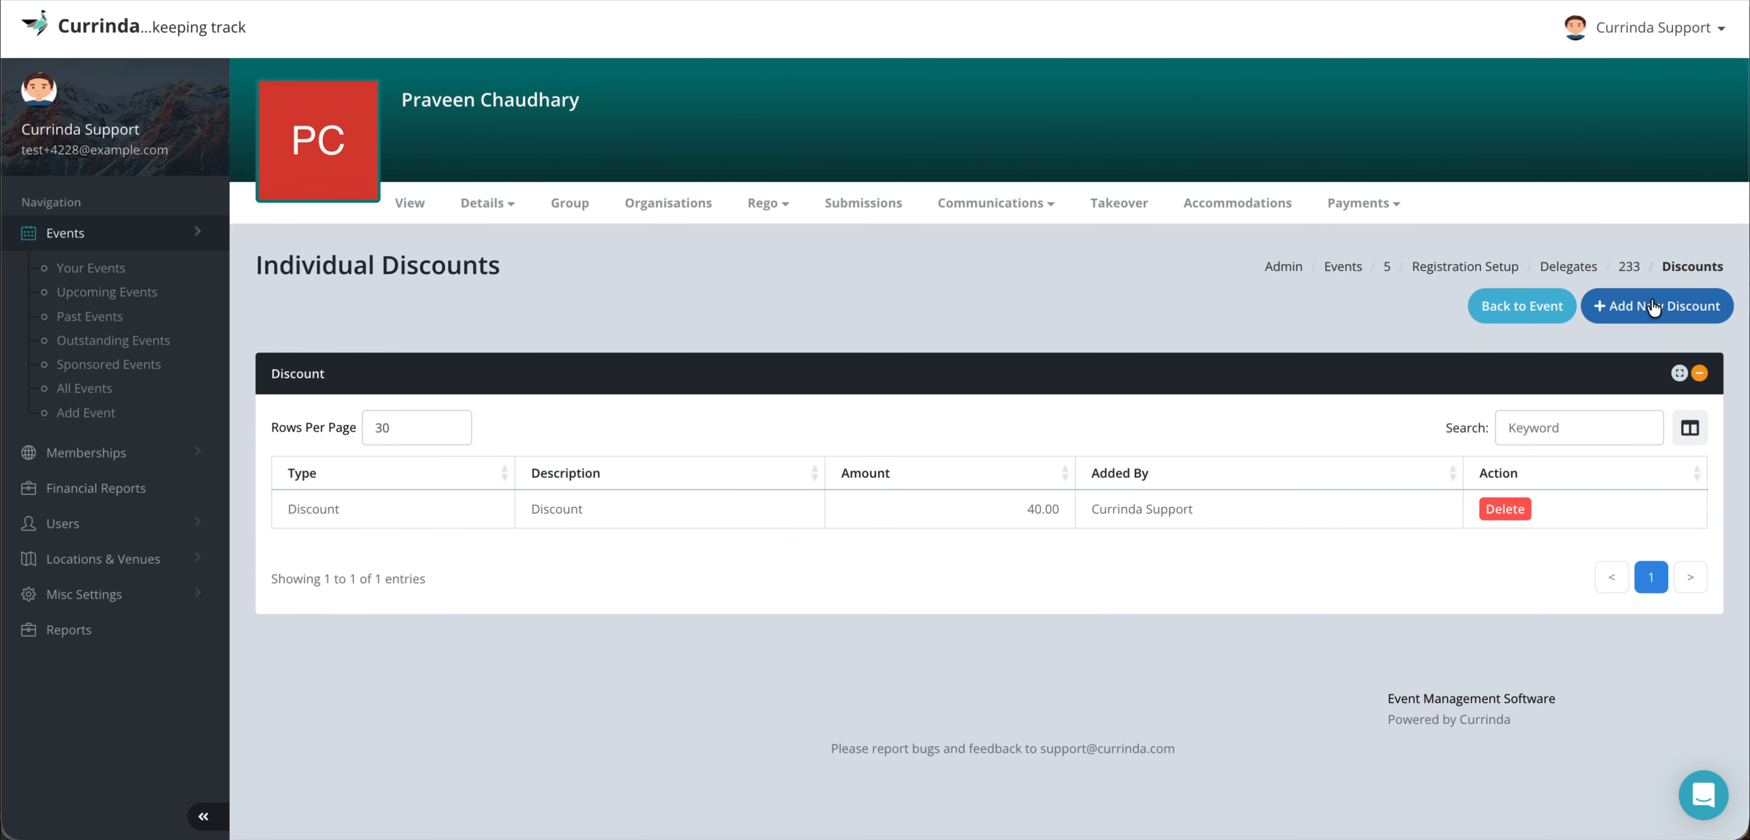
left_click(1602, 306)
left_click(778, 266)
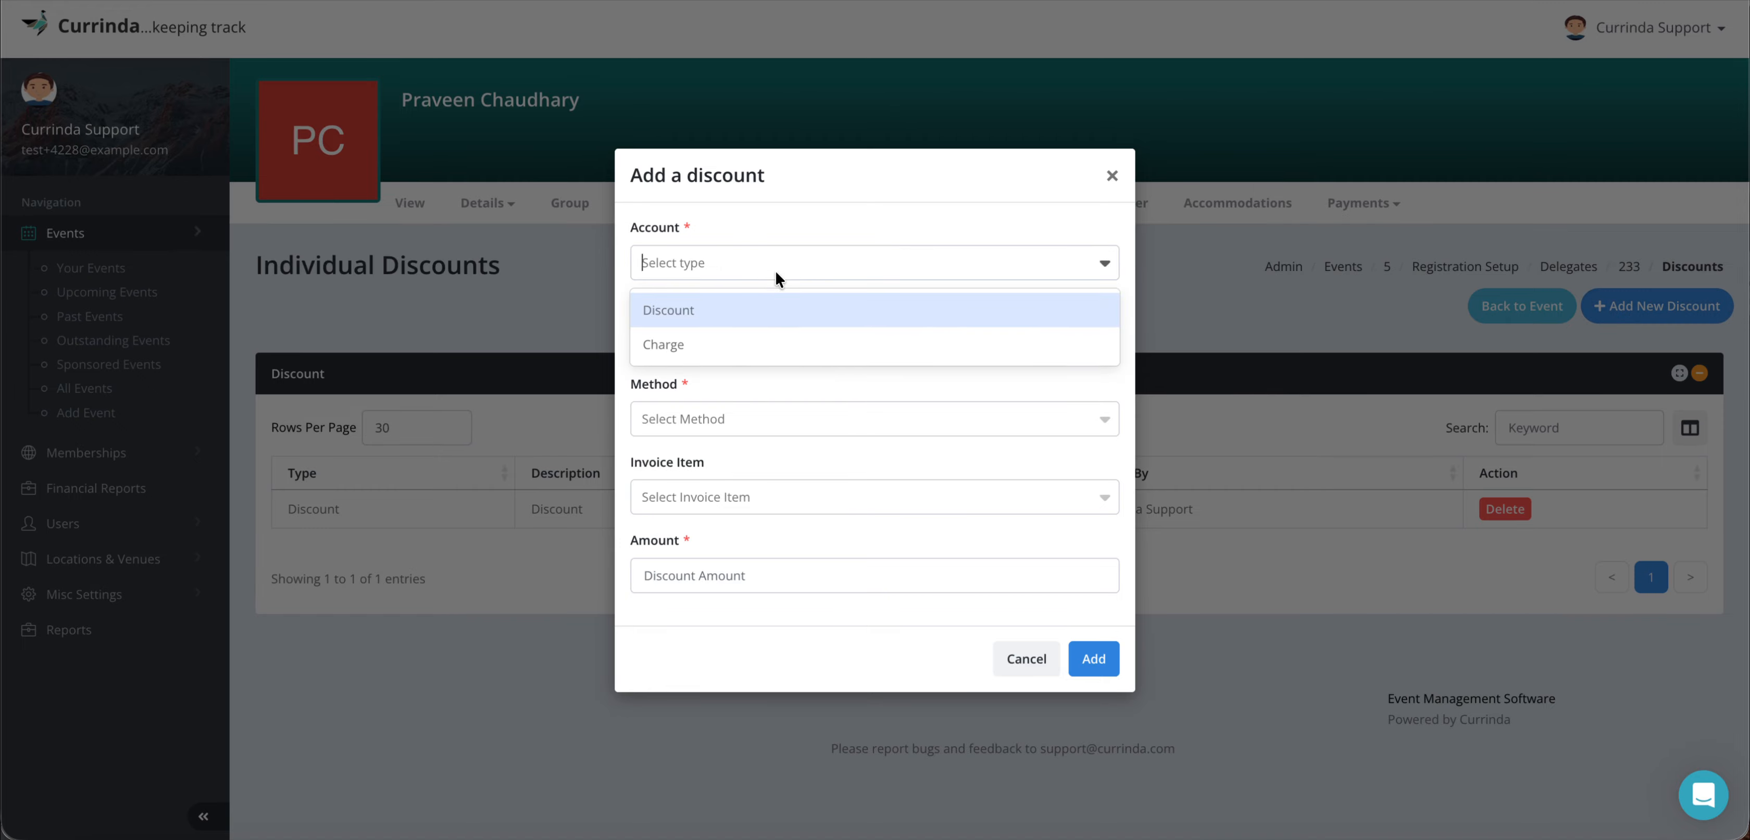
left_click(723, 312)
left_click(691, 344)
left_click(693, 389)
left_click(715, 381)
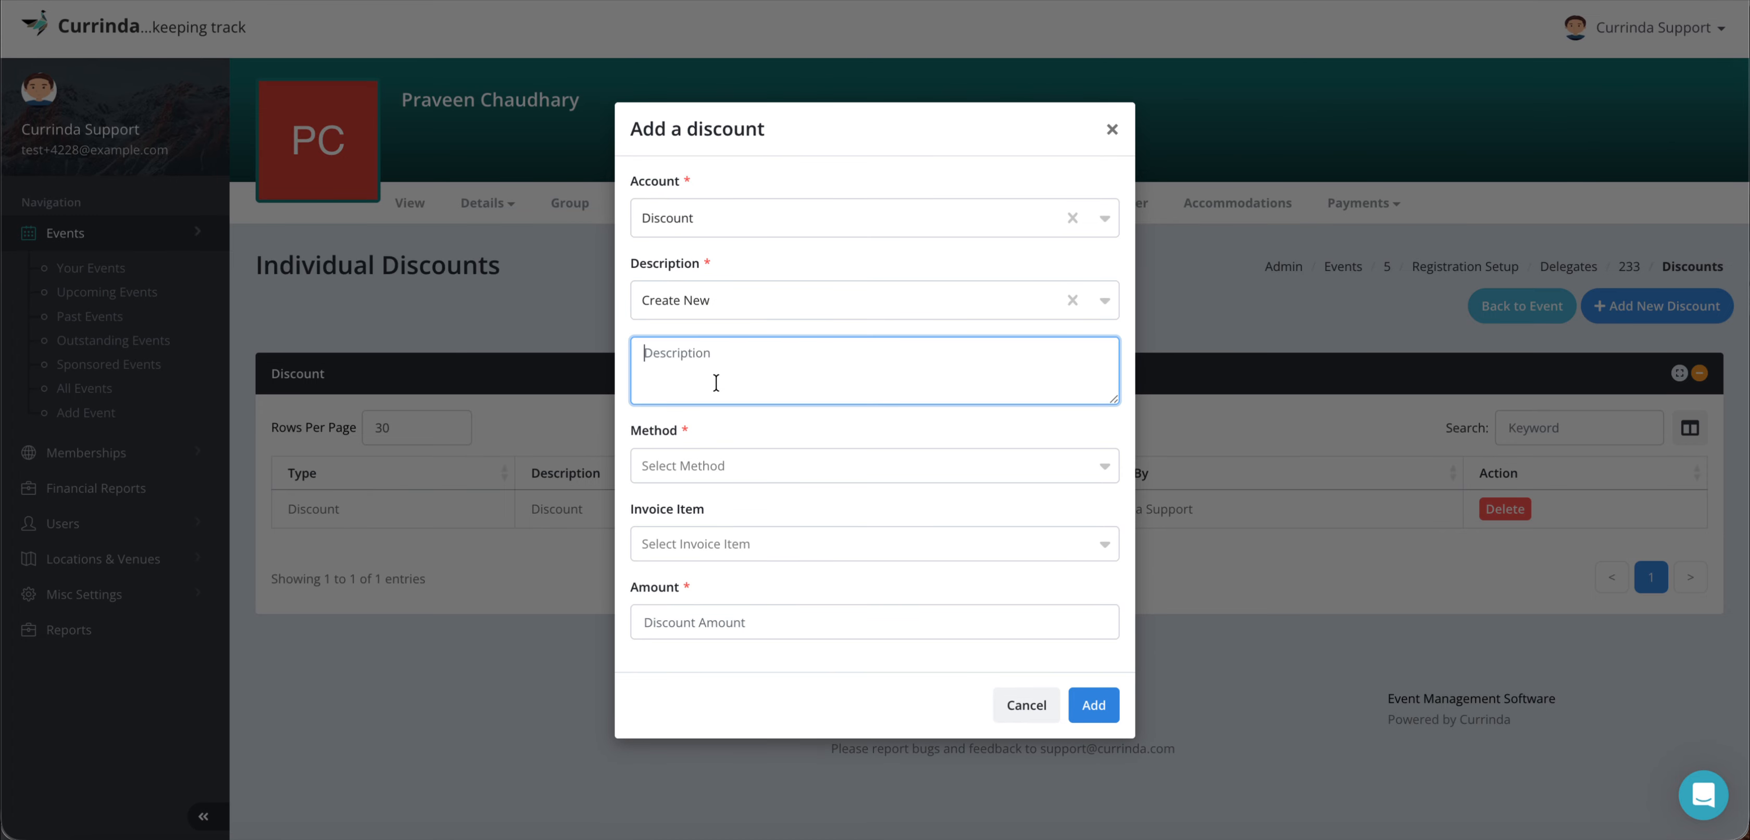
type("Test")
Add the discount with the Arbitrary method, no invoice item and an amount of 100
left_click(722, 473)
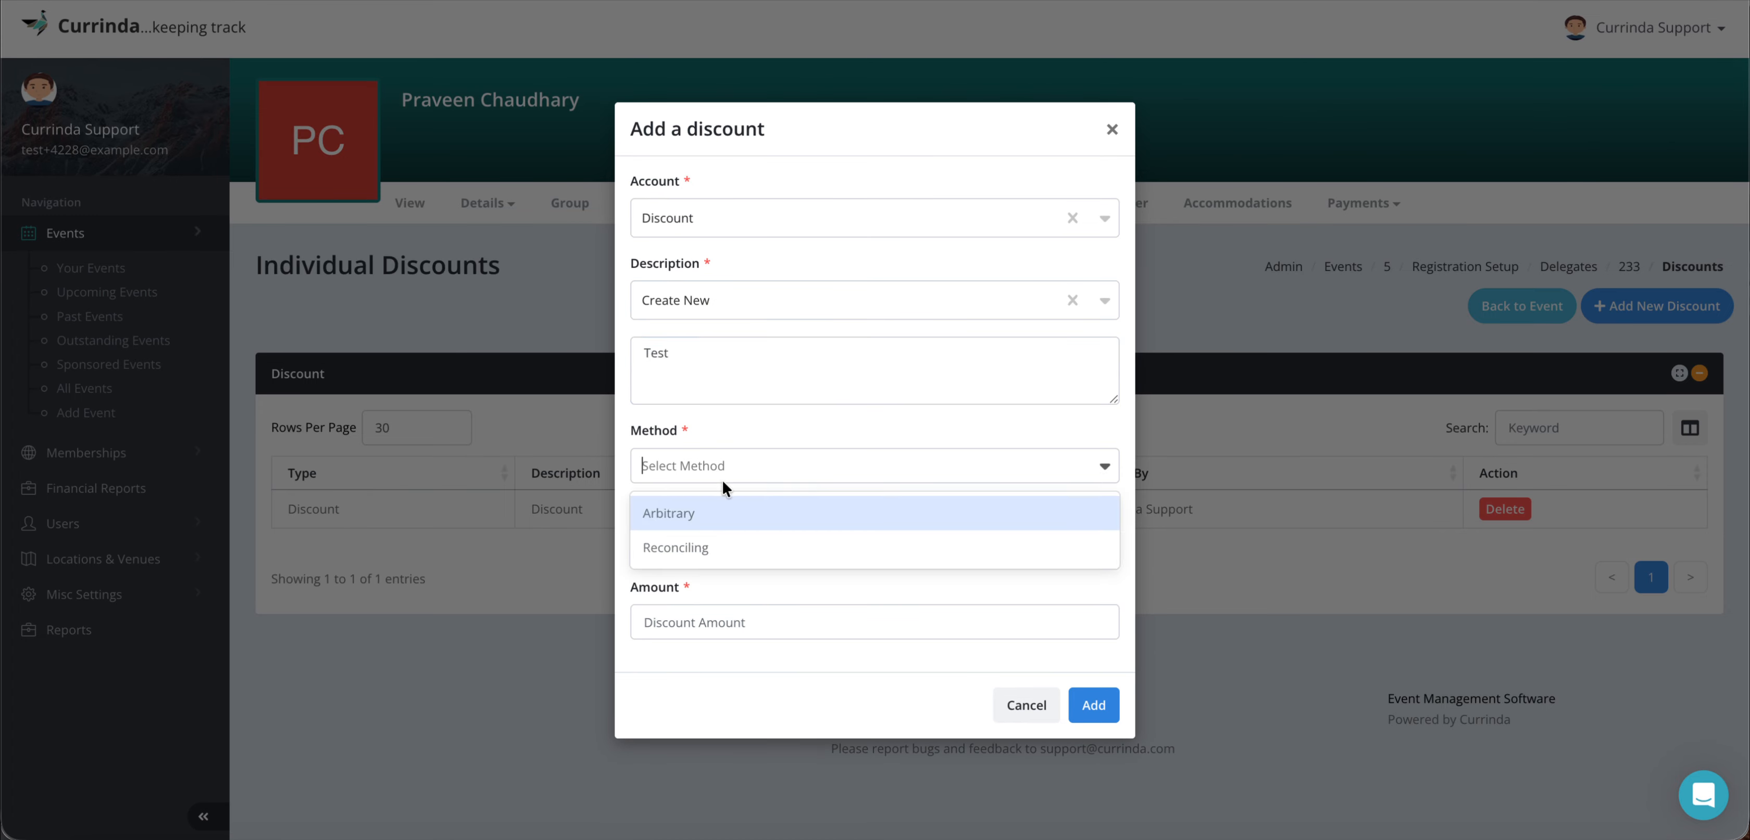
left_click(713, 509)
left_click(706, 545)
left_click(707, 545)
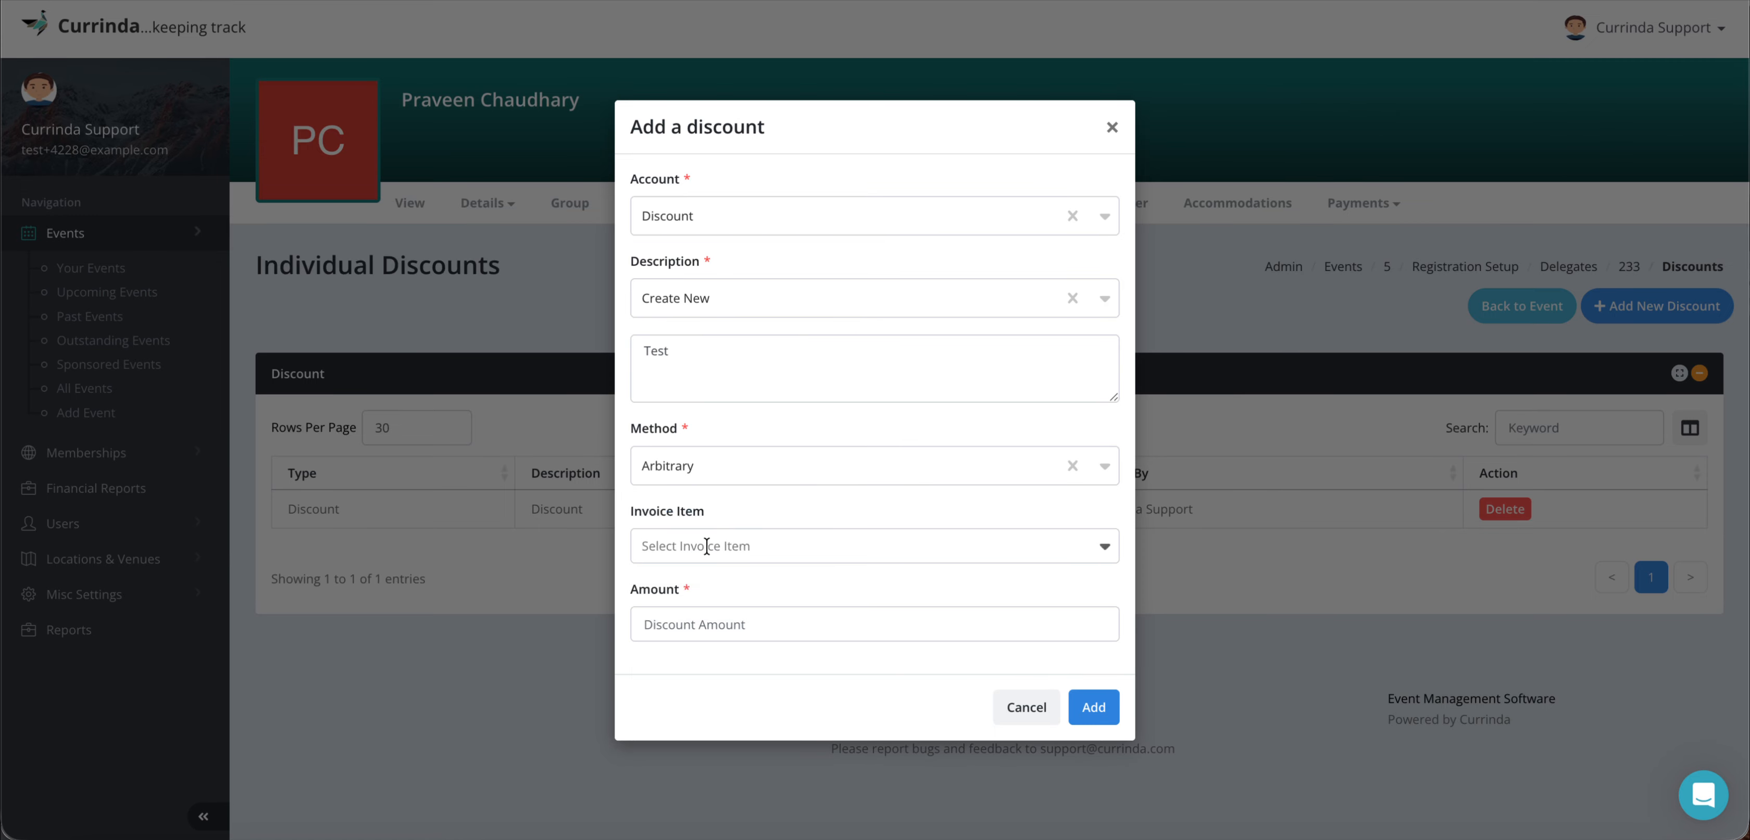
left_click(714, 622)
type("100")
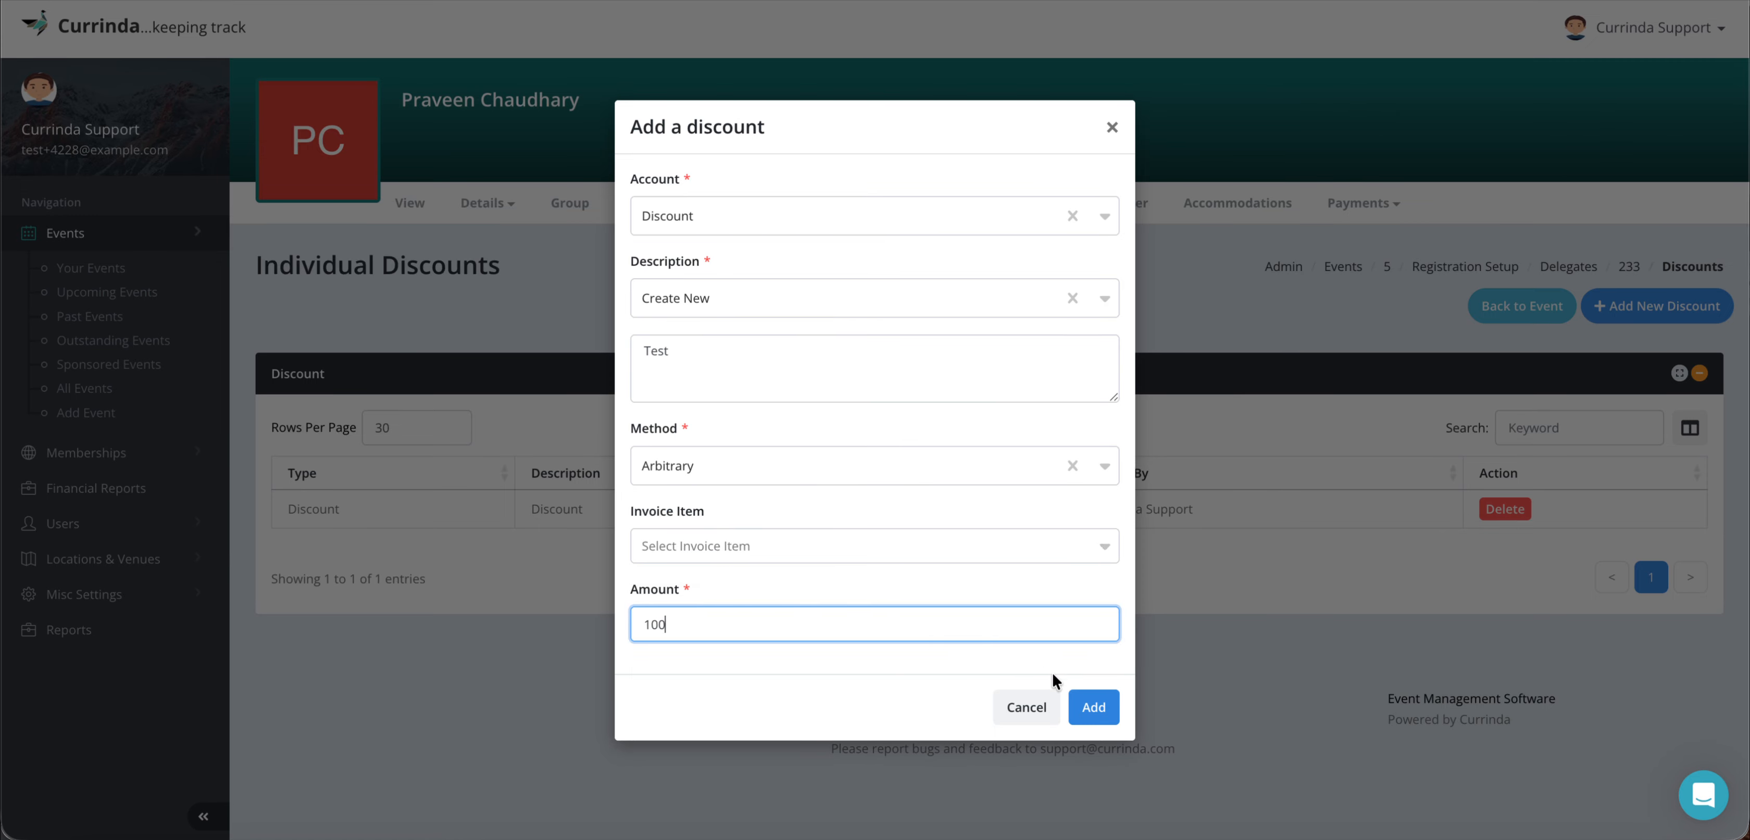
left_click(1080, 706)
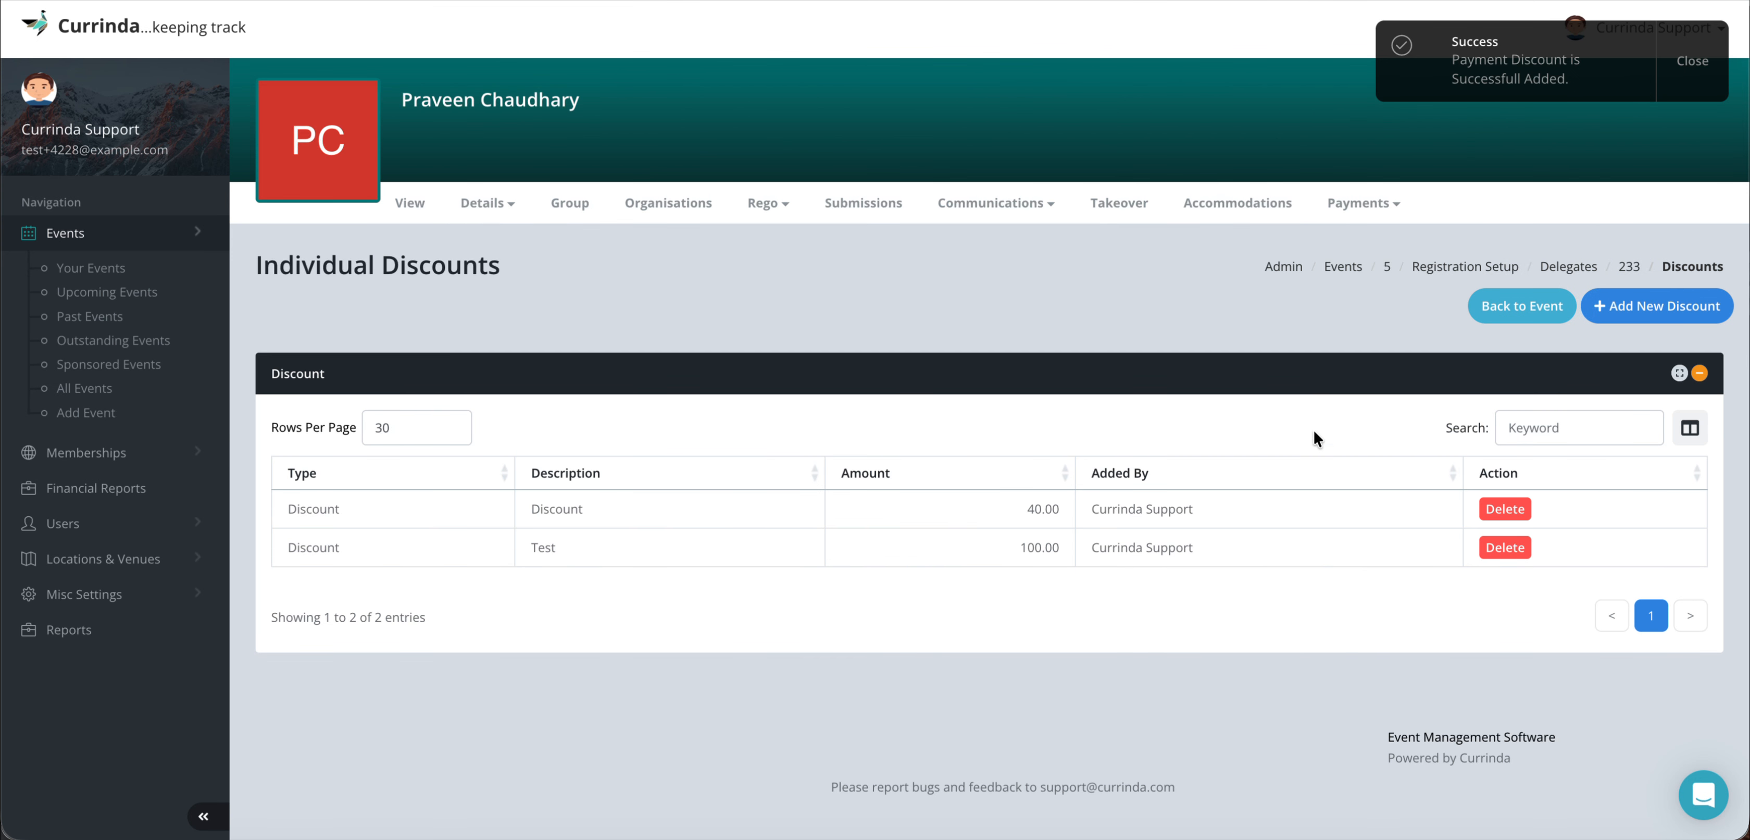
Submit the outstanding Test discount on the delegate's payments page as an Admin Refund with the message "Discount been given"
left_click(1362, 202)
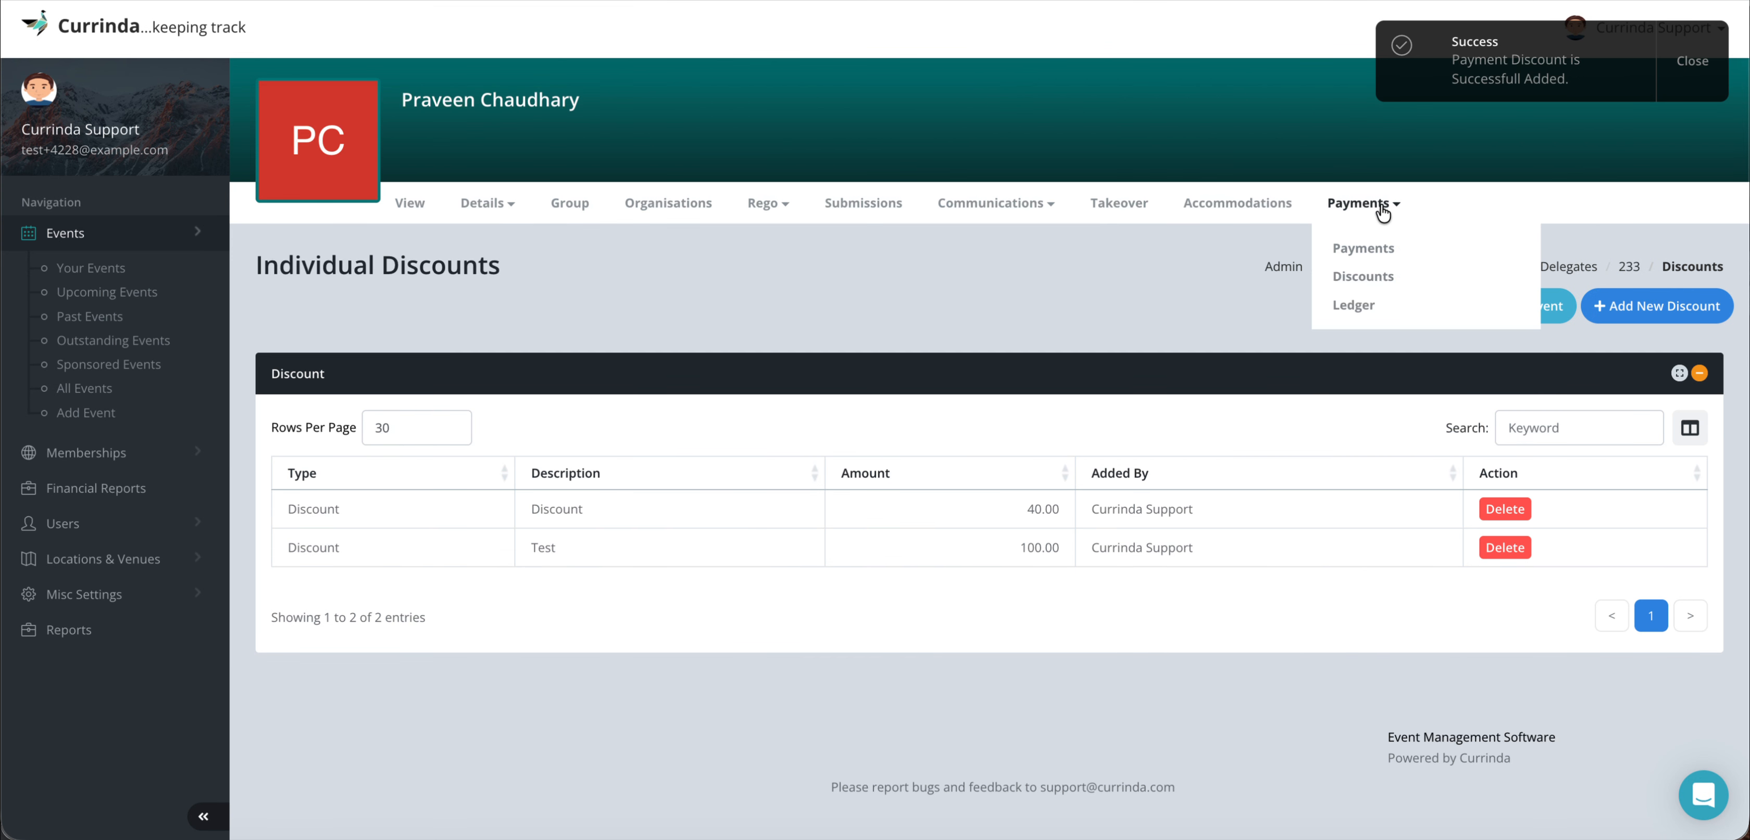
left_click(1356, 247)
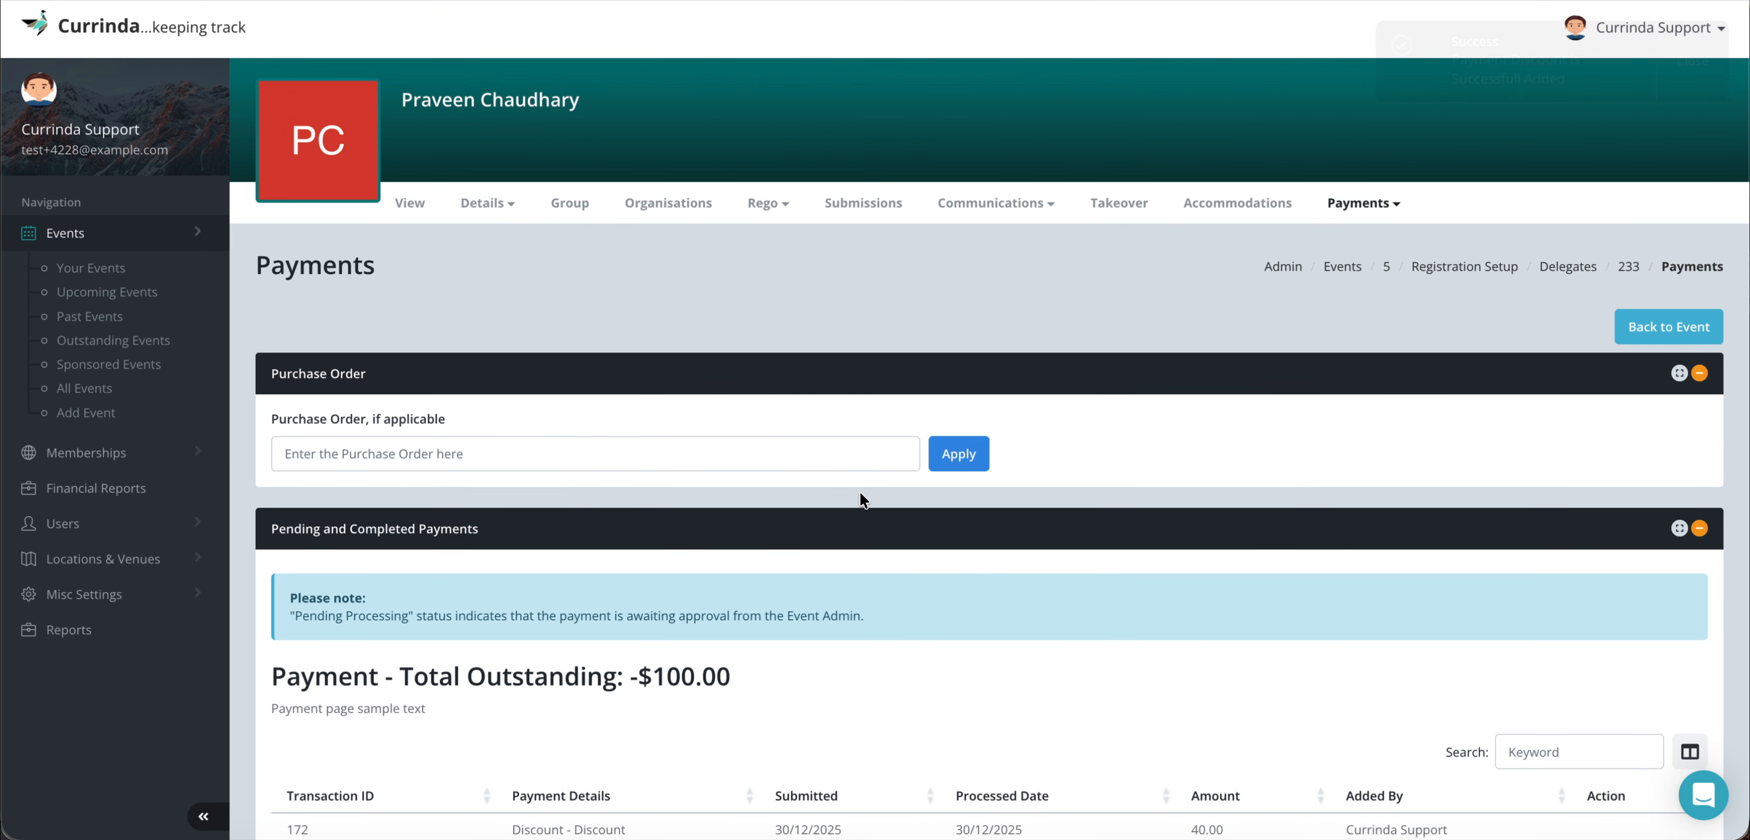
scroll(860, 491, "down", 10)
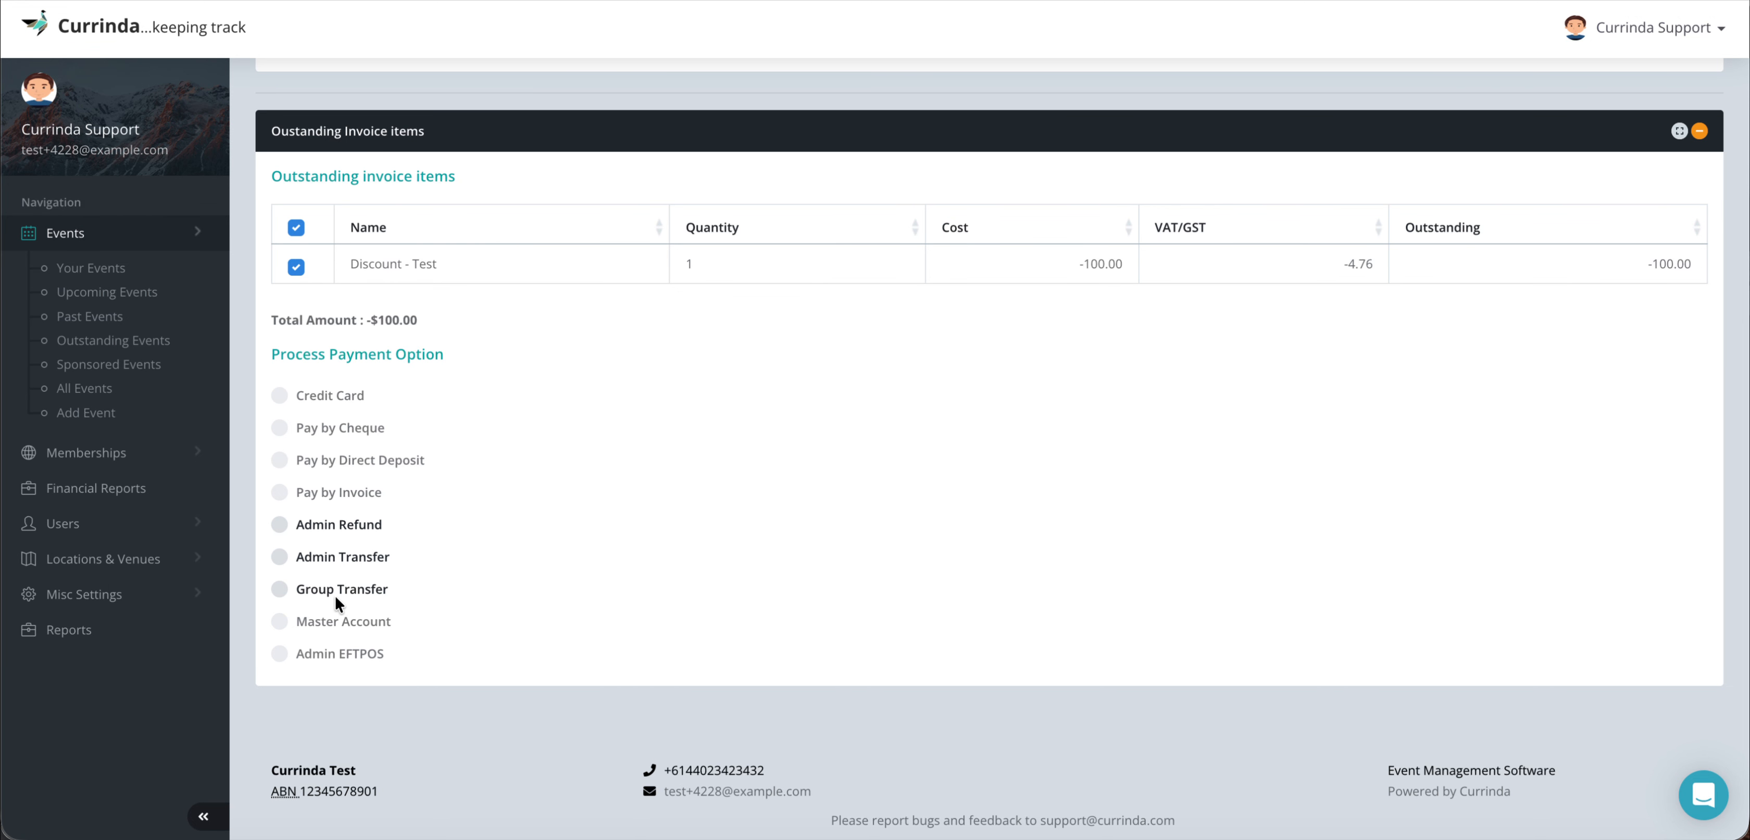
left_click(279, 526)
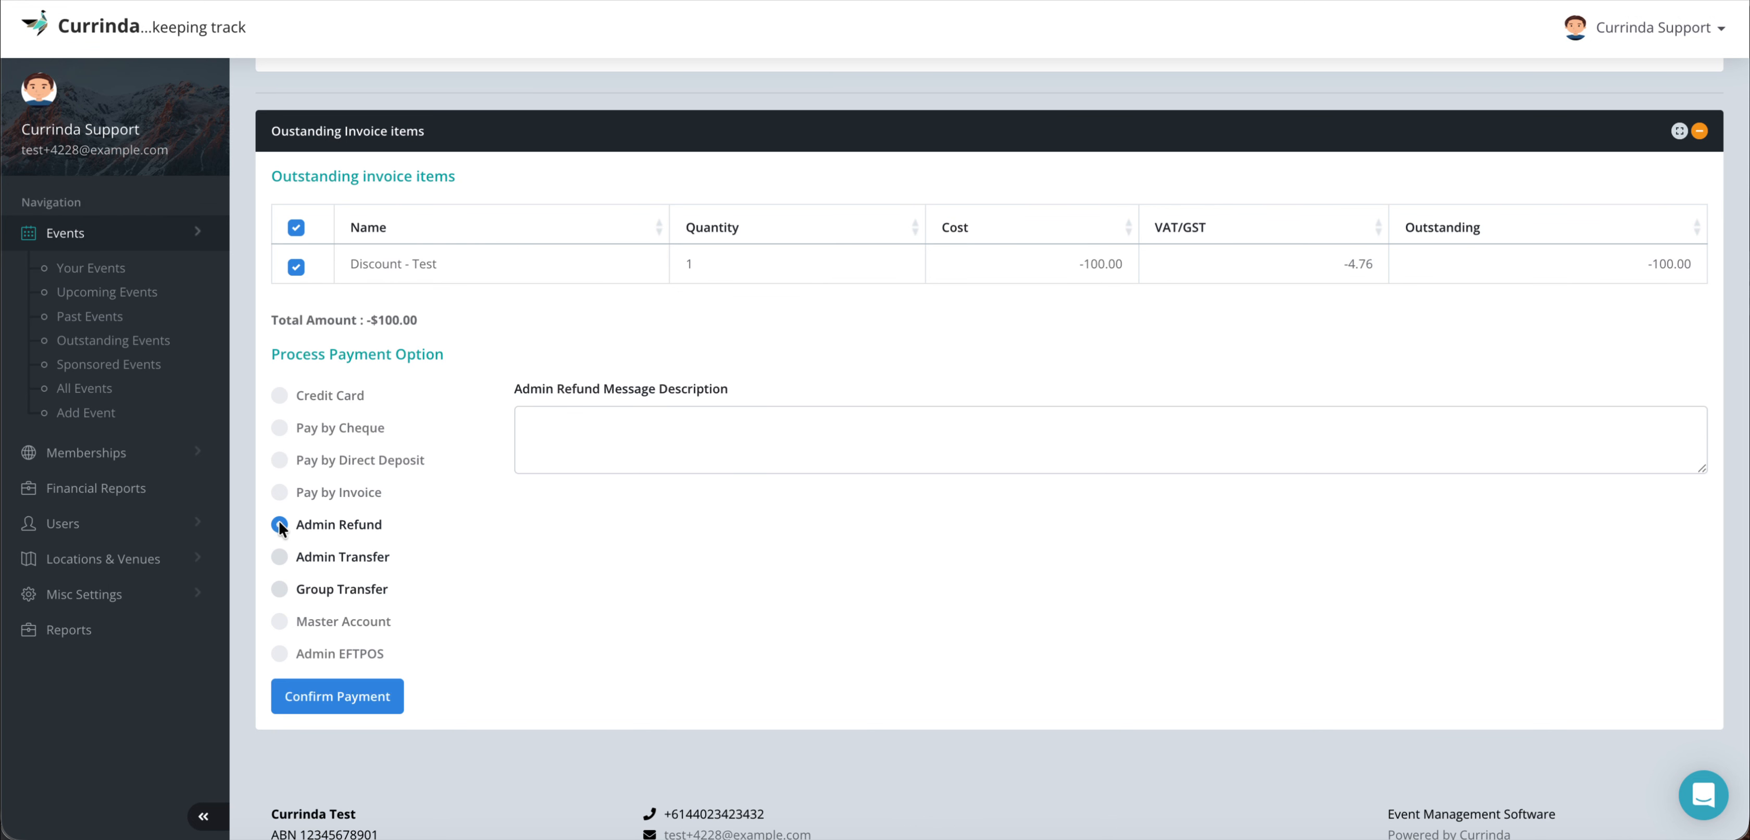
left_click(684, 441)
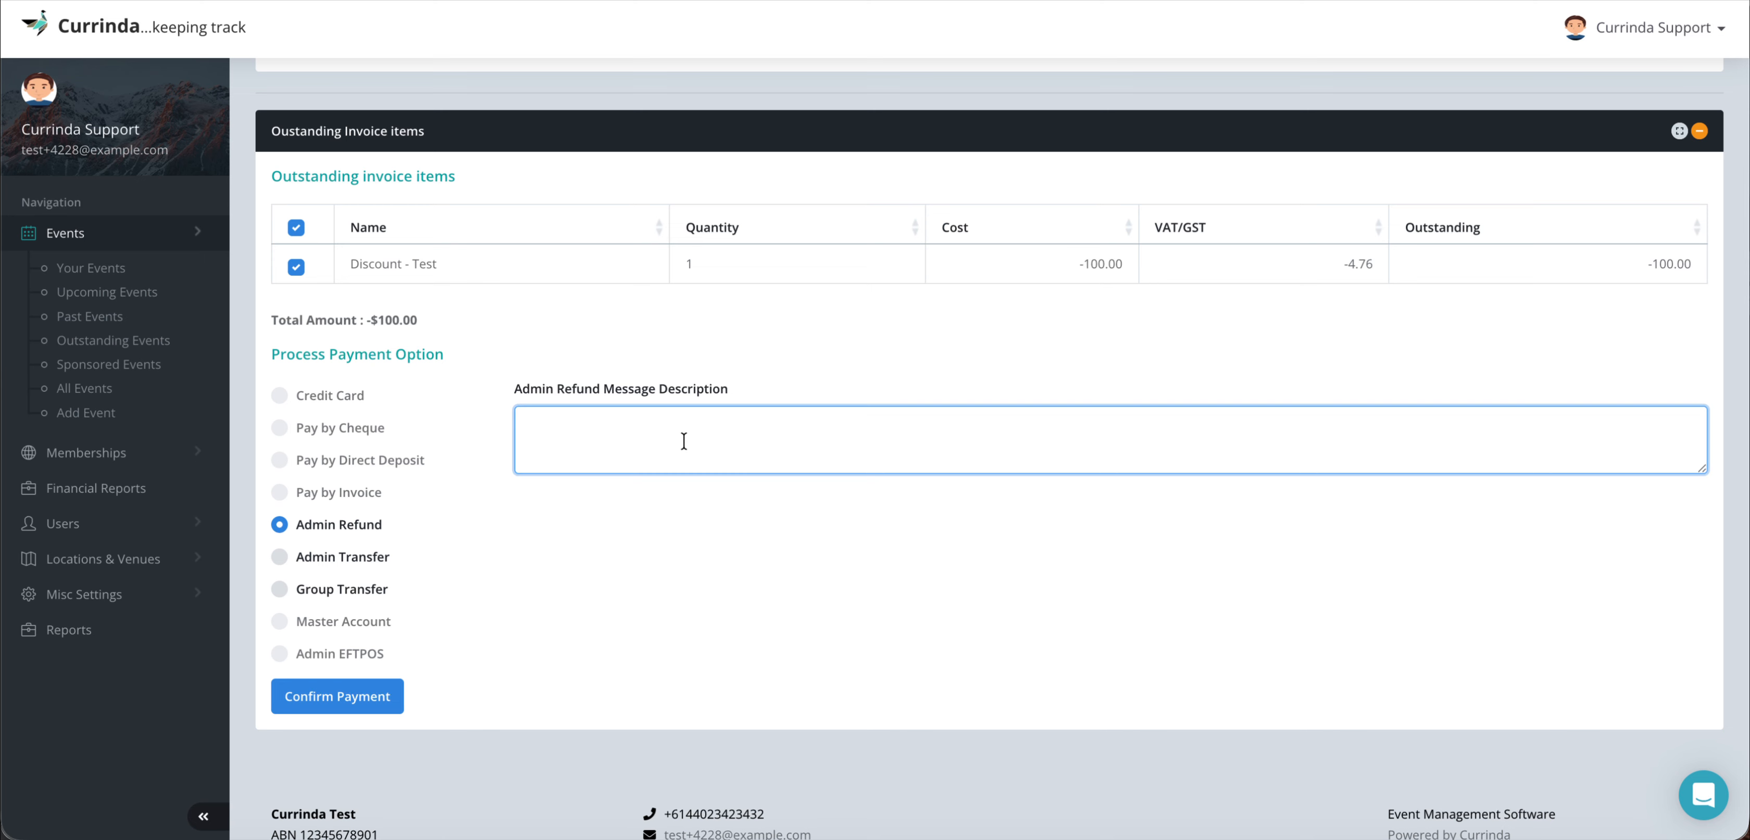
type("Discount been given")
left_click(362, 693)
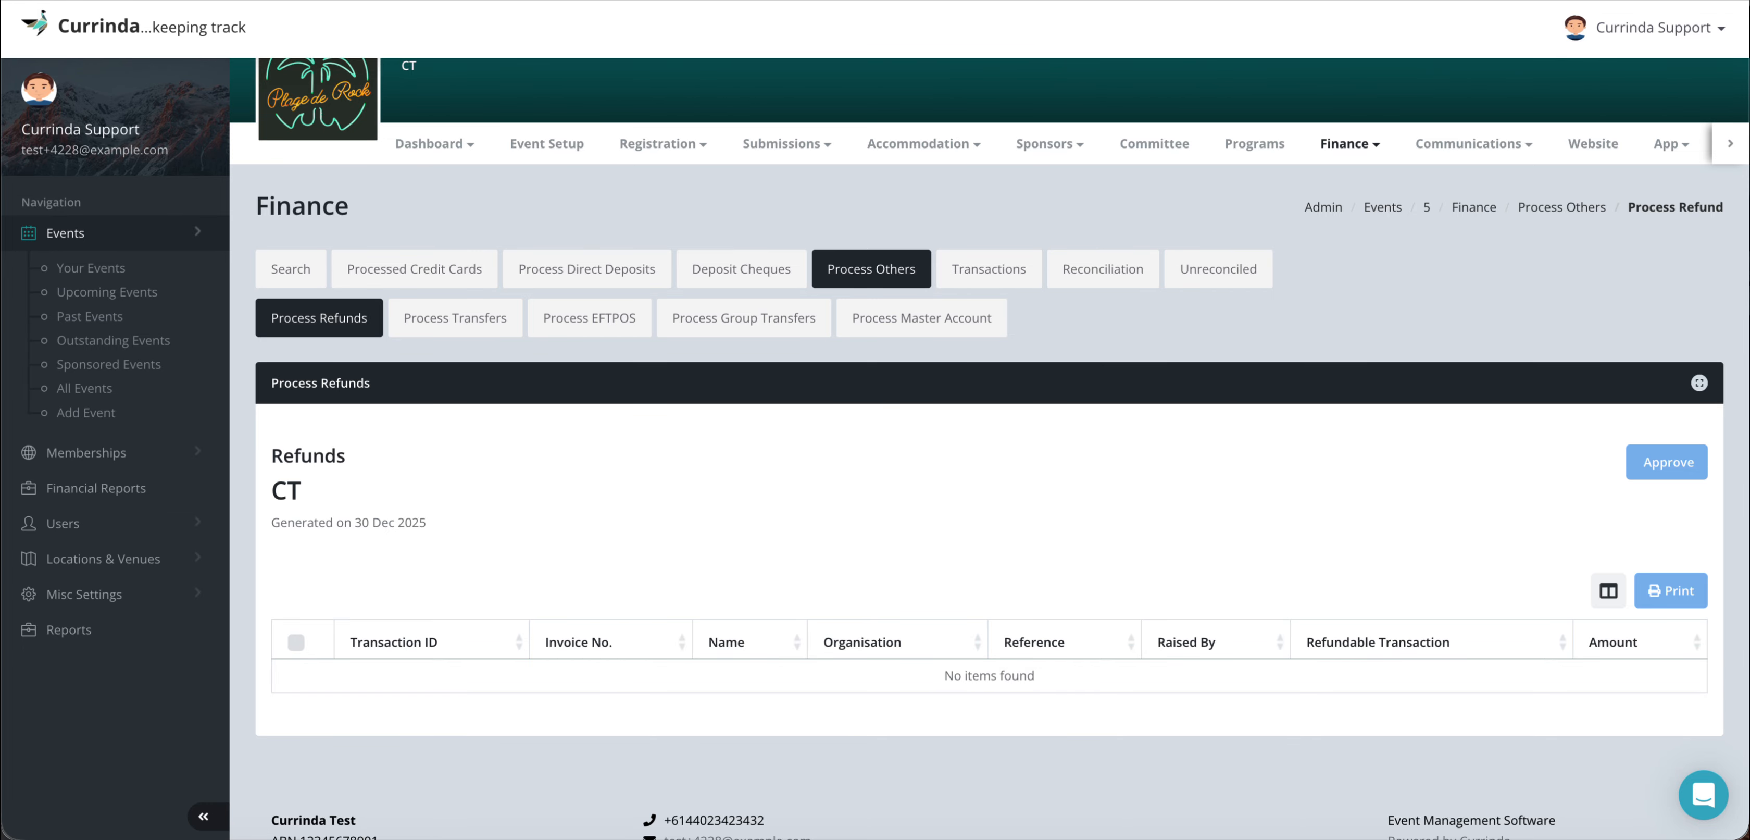
Mark the delegate's registration as checked in their record and save the changes
scroll(585, 379, "up", 1)
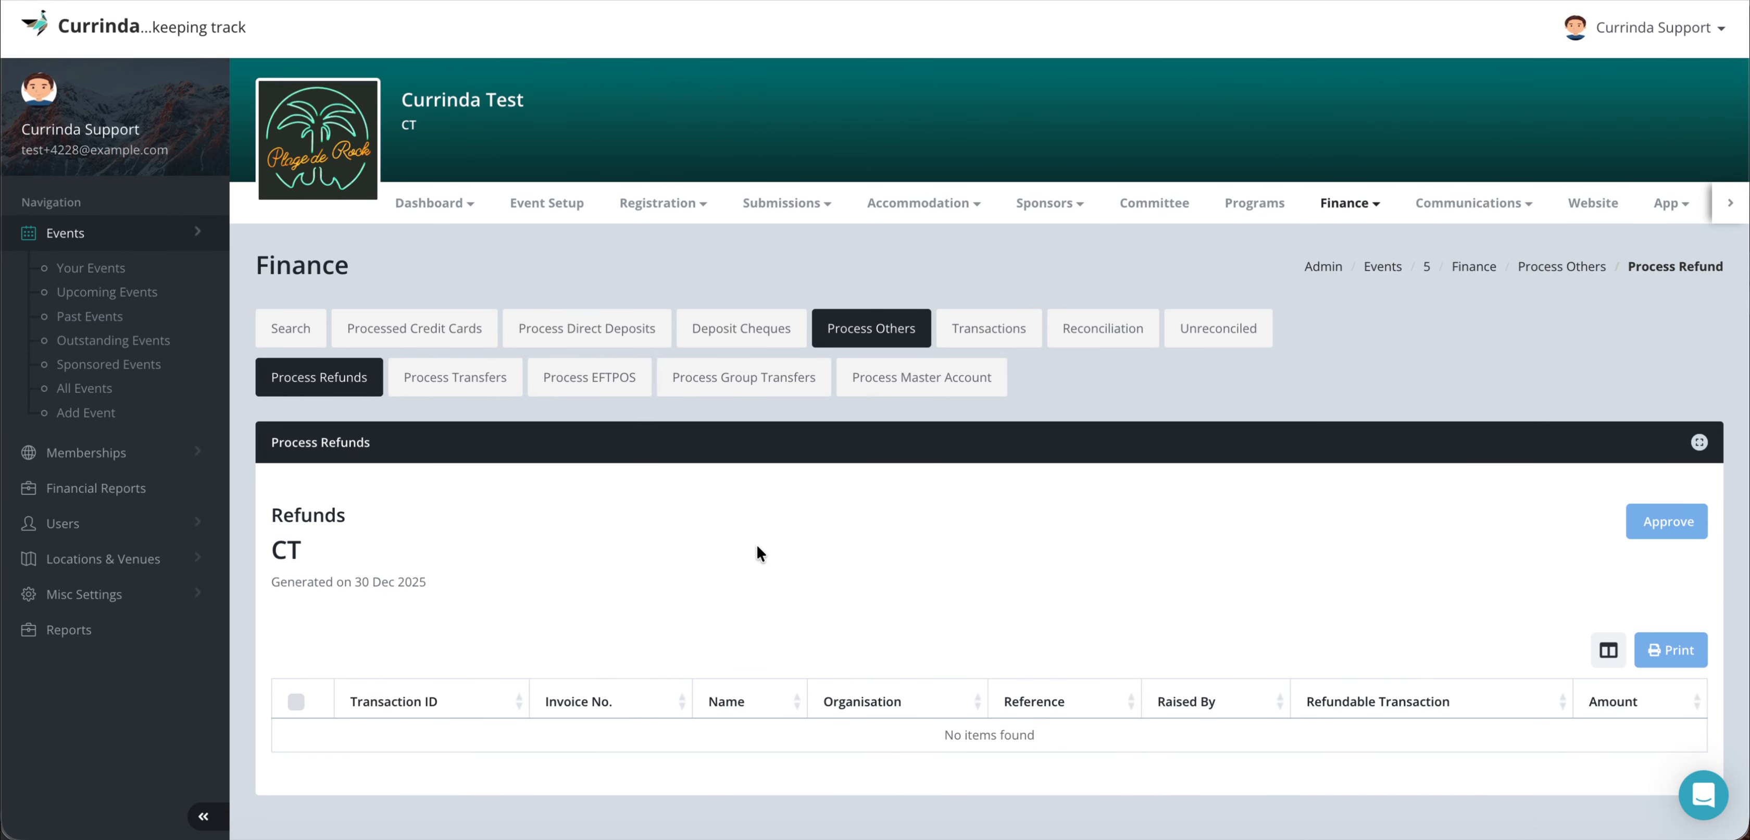
scroll(757, 543, "down", 1)
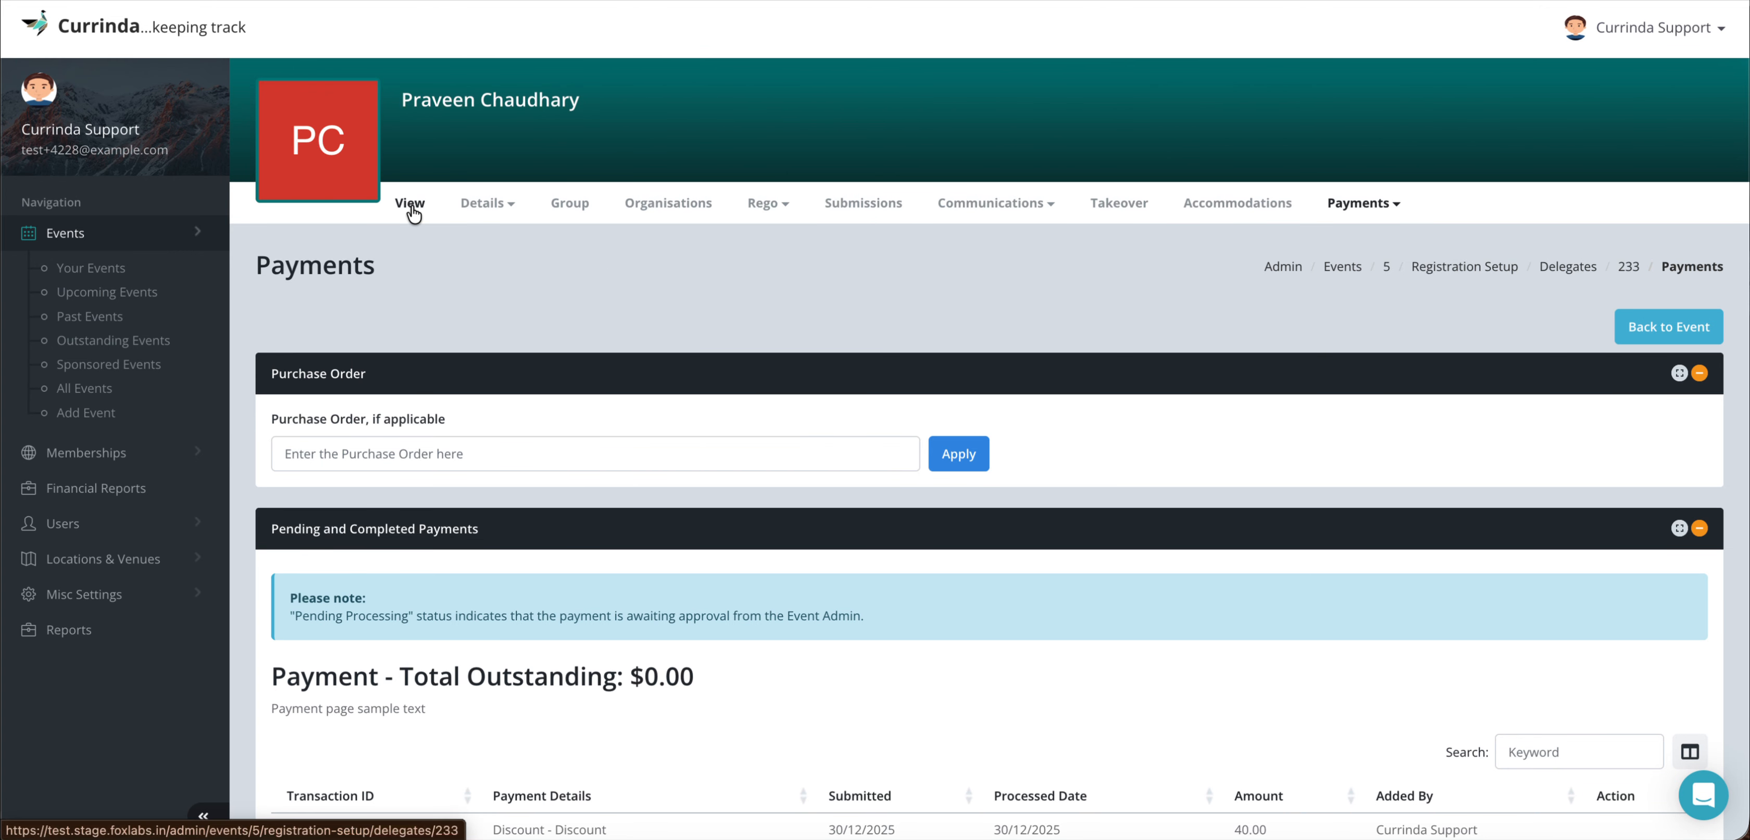
left_click(410, 203)
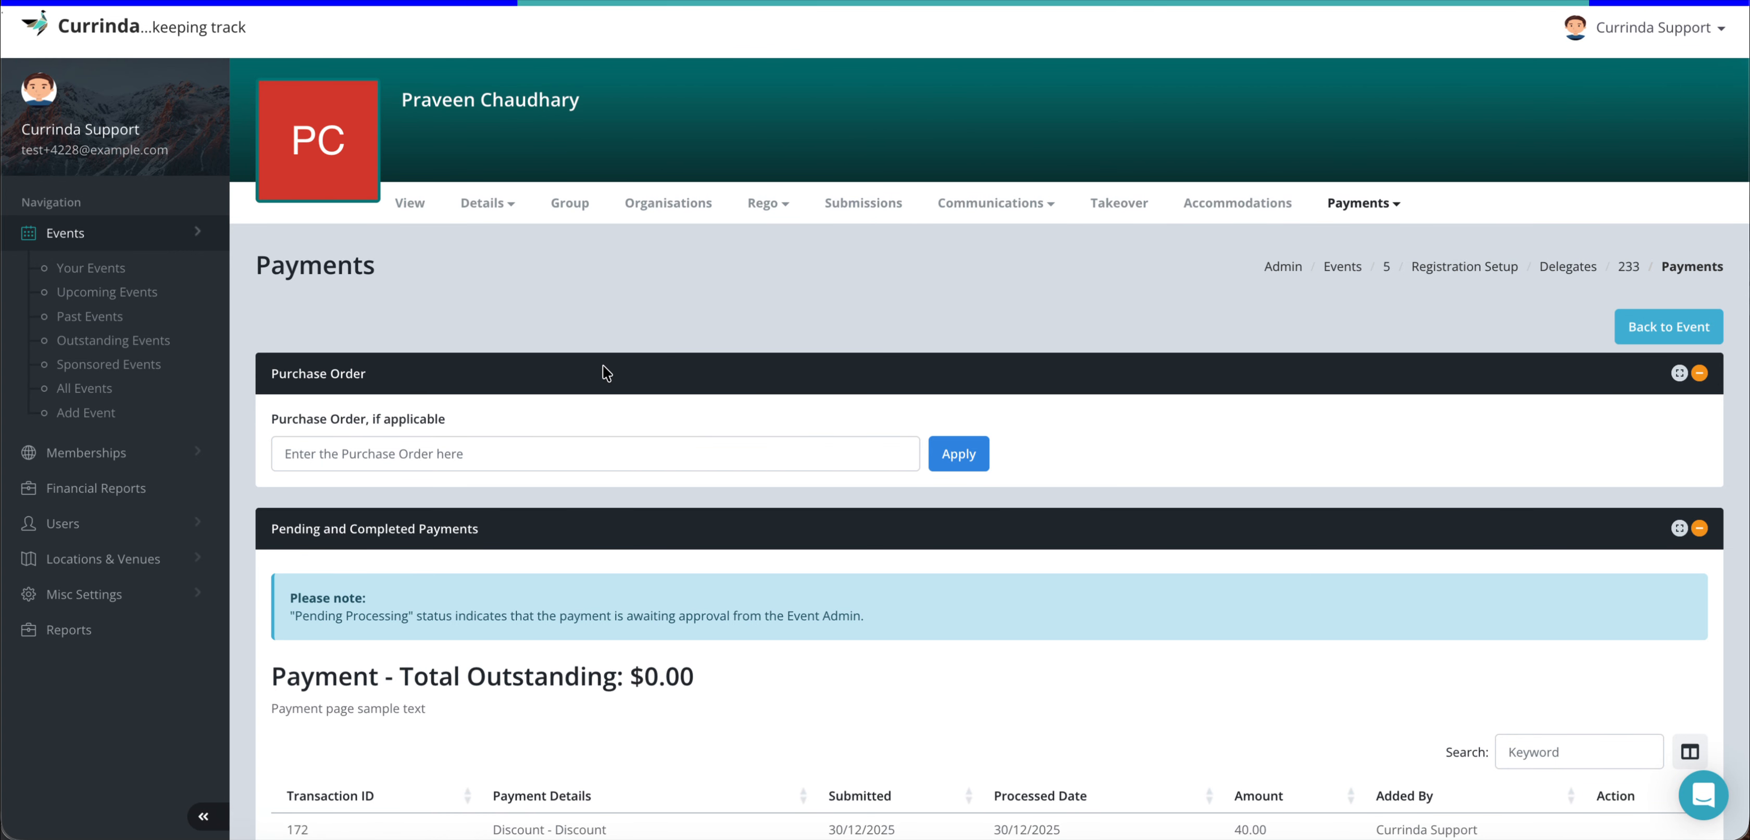
scroll(603, 363, "down", 5)
scroll(603, 366, "down", 3)
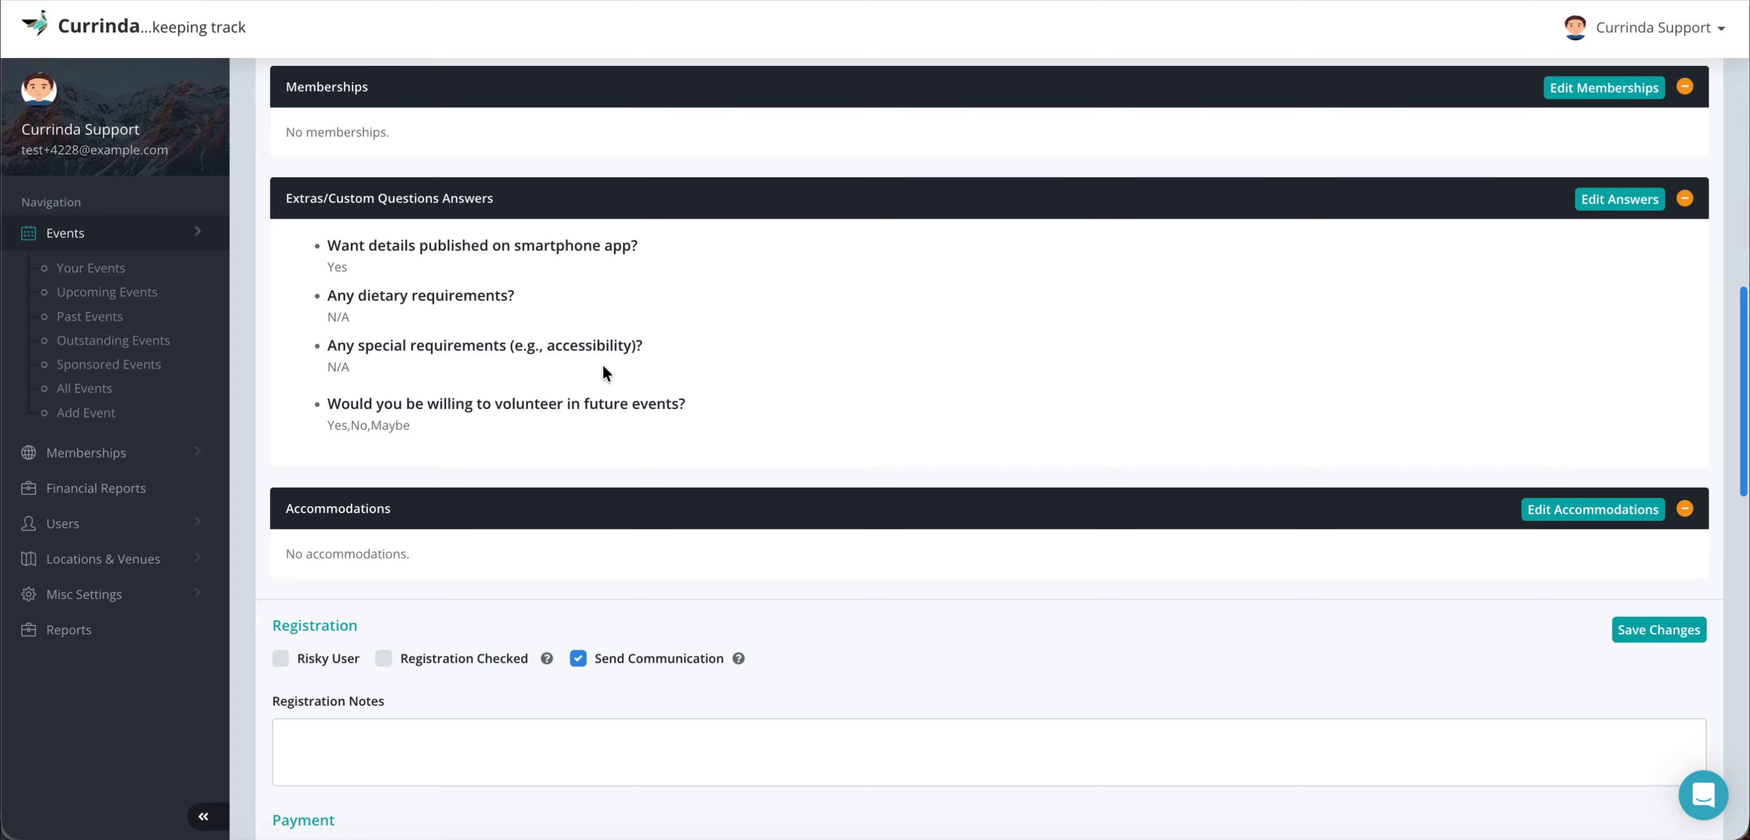
left_click(385, 659)
scroll(995, 525, "down", 1)
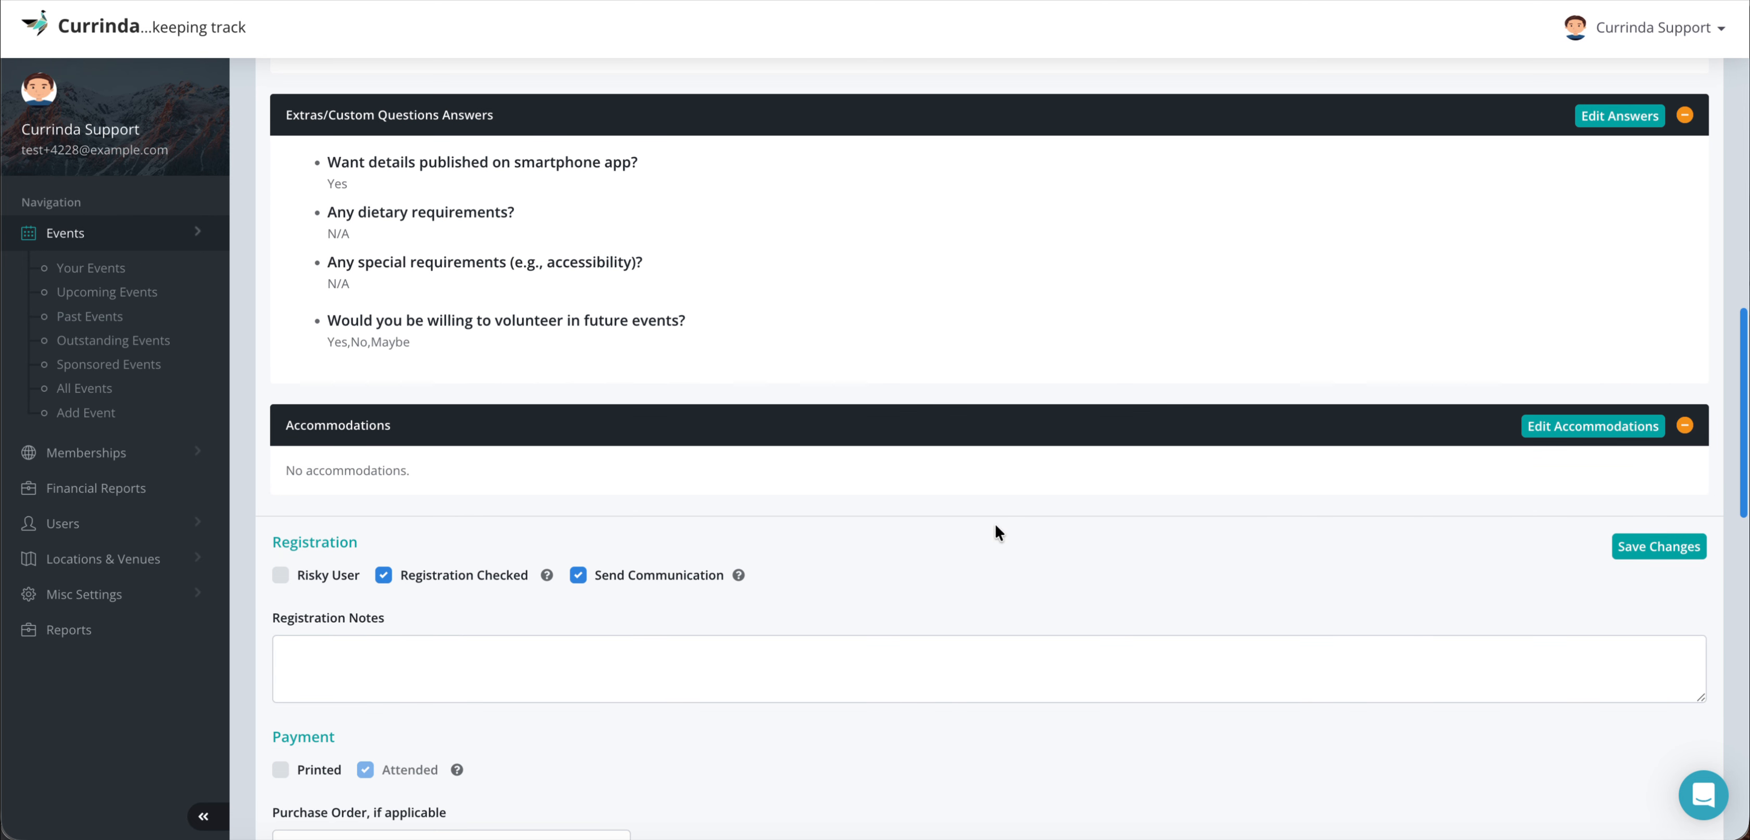
left_click(1673, 541)
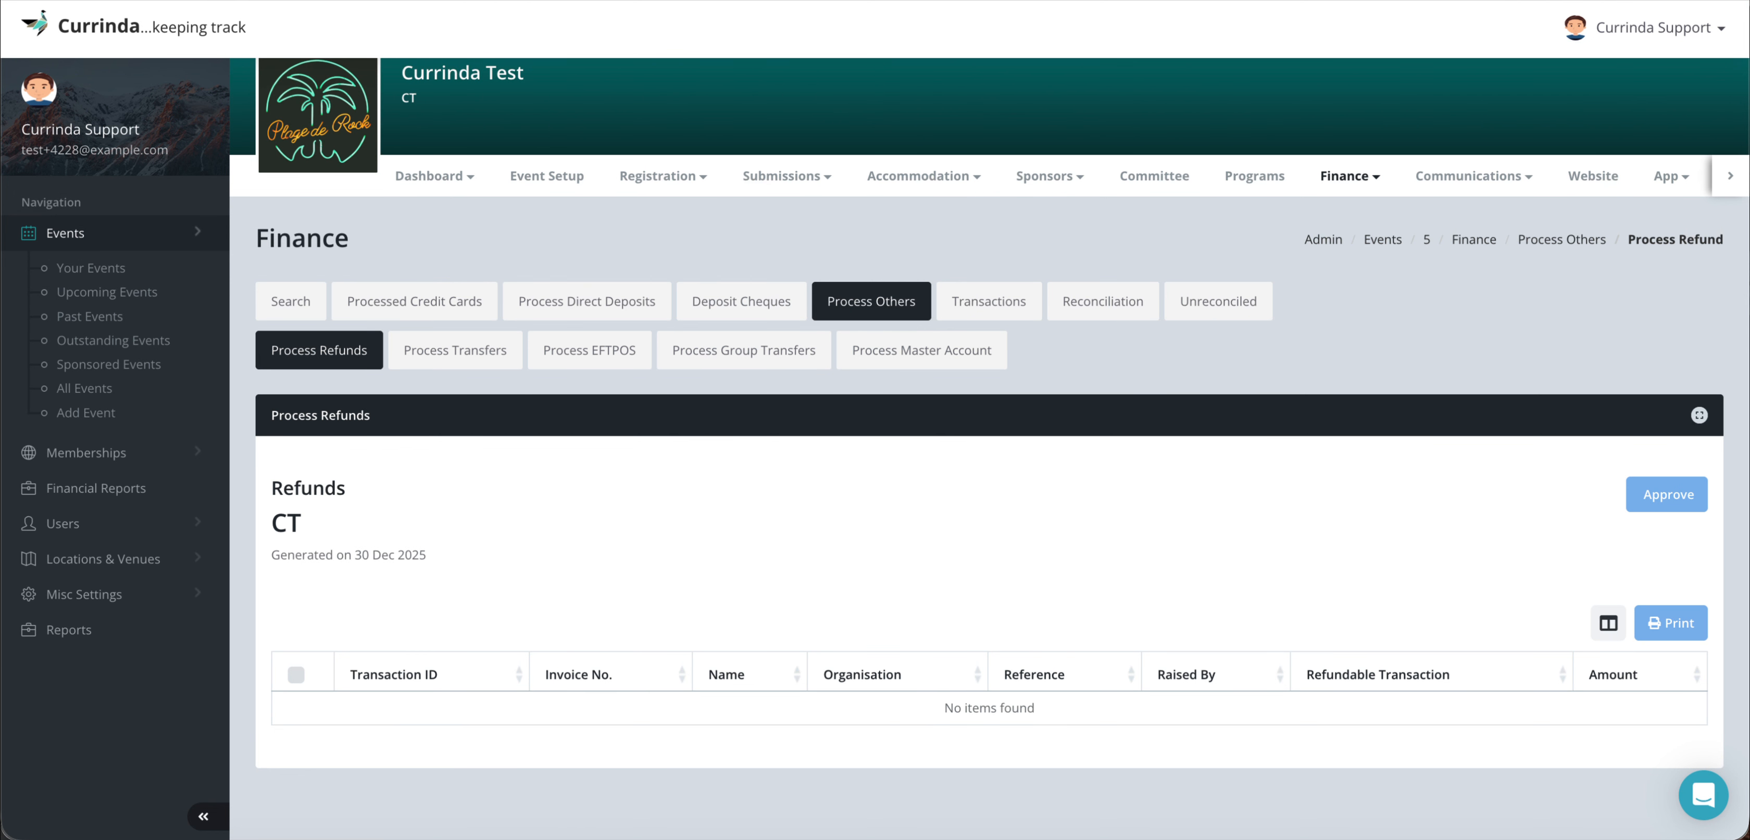
Approve the delegate's pending refund in the event's Process Refunds list, with the 100 discount as its refundable transaction
scroll(672, 611, "down", 2)
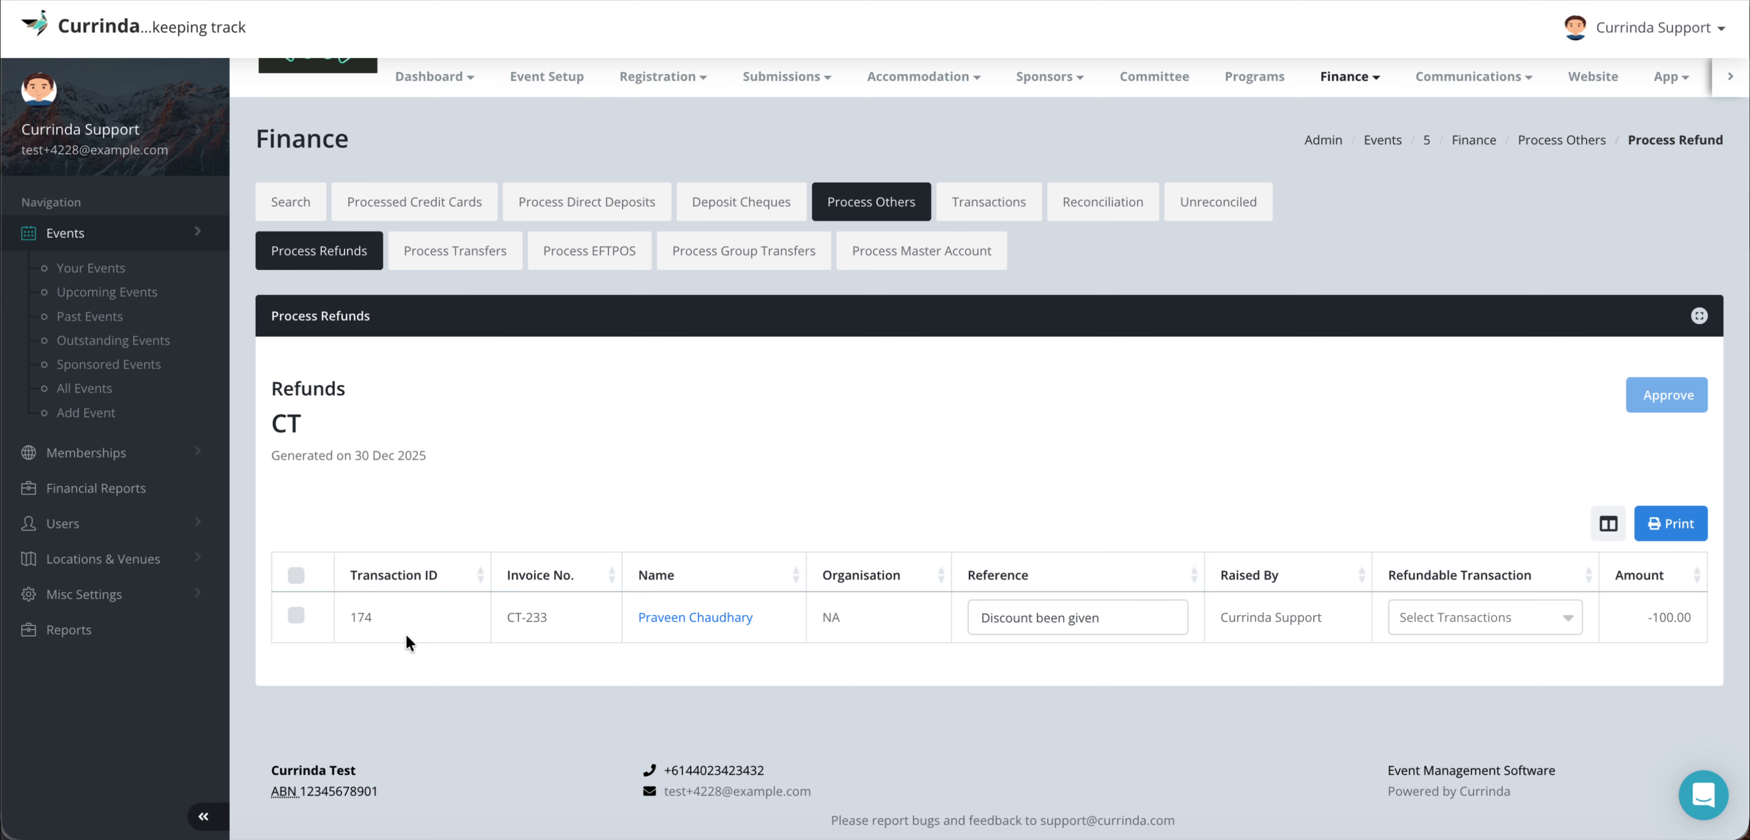
left_click(295, 616)
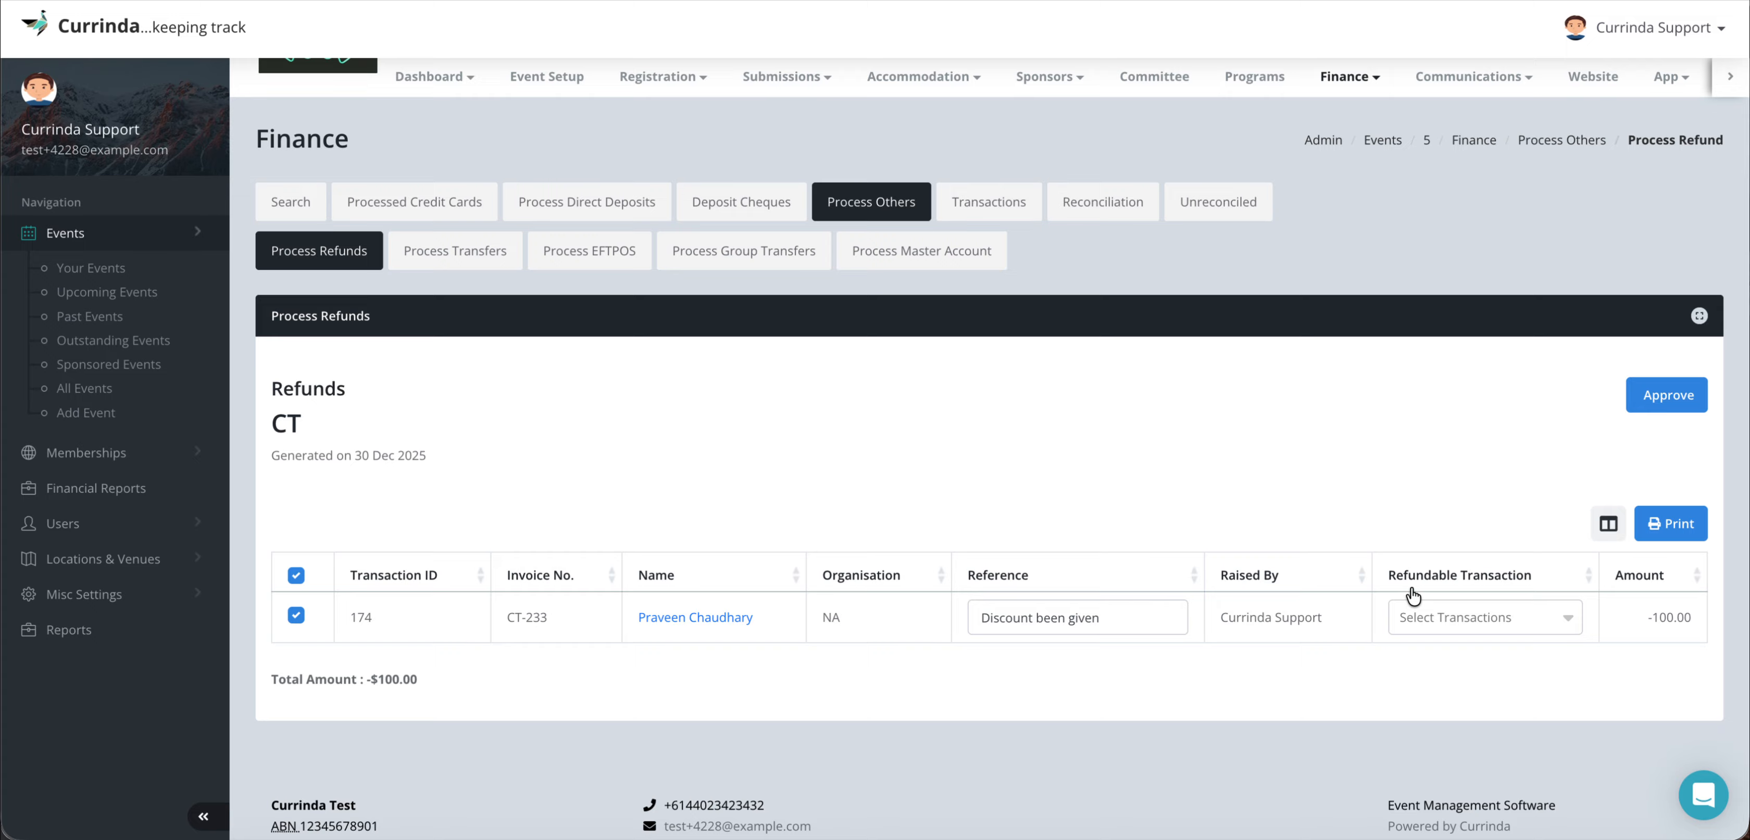
left_click(1435, 615)
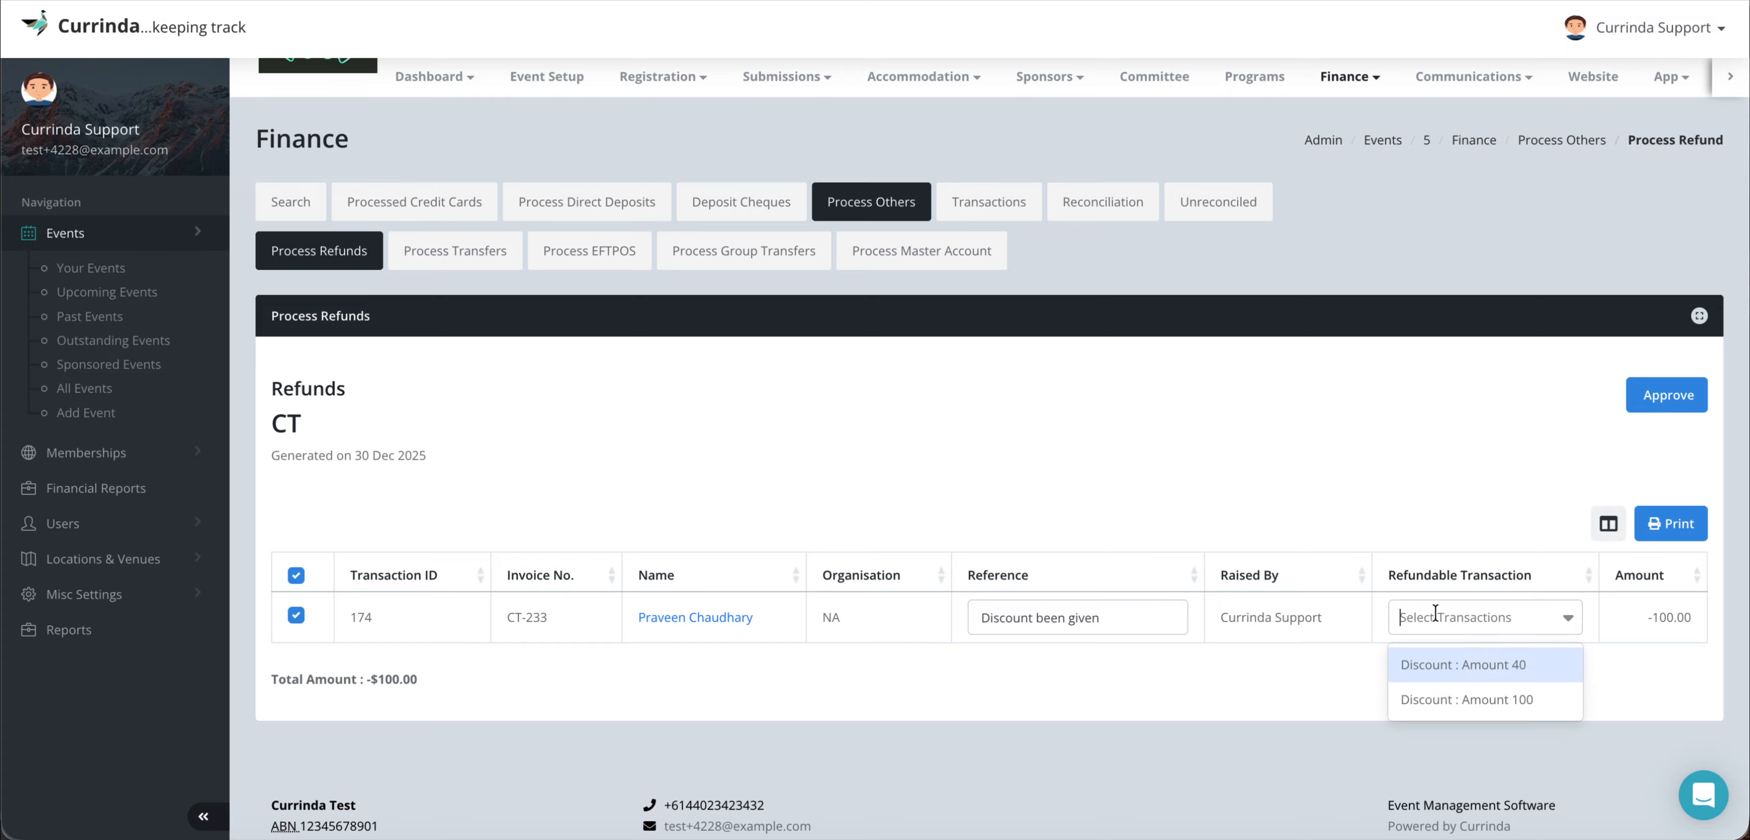
left_click(1471, 699)
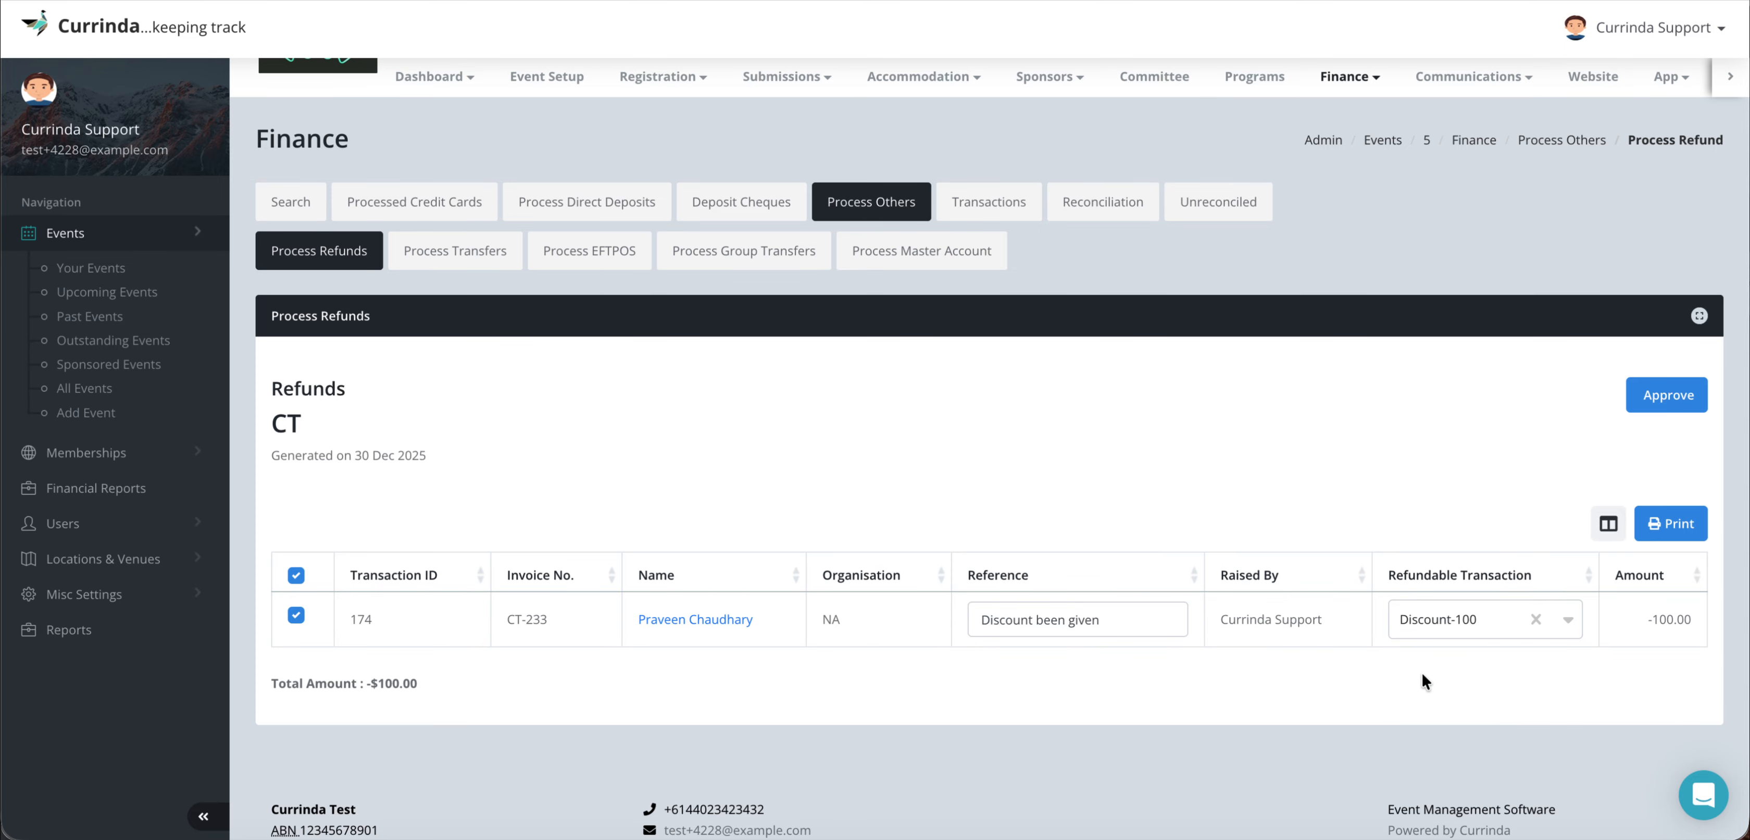
left_click(1657, 397)
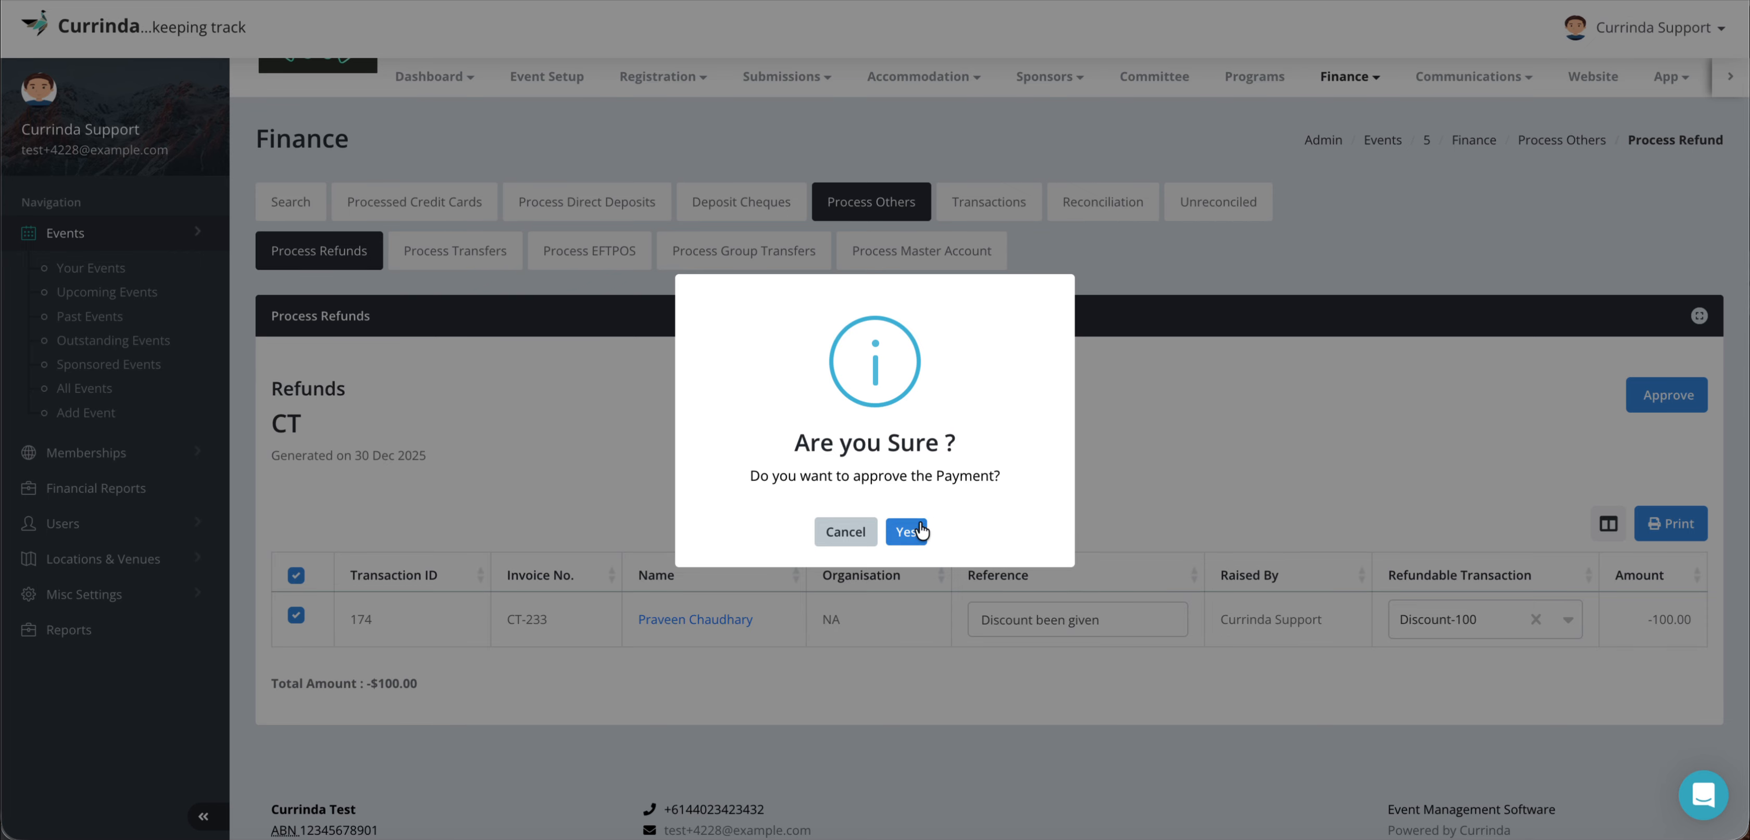
left_click(910, 532)
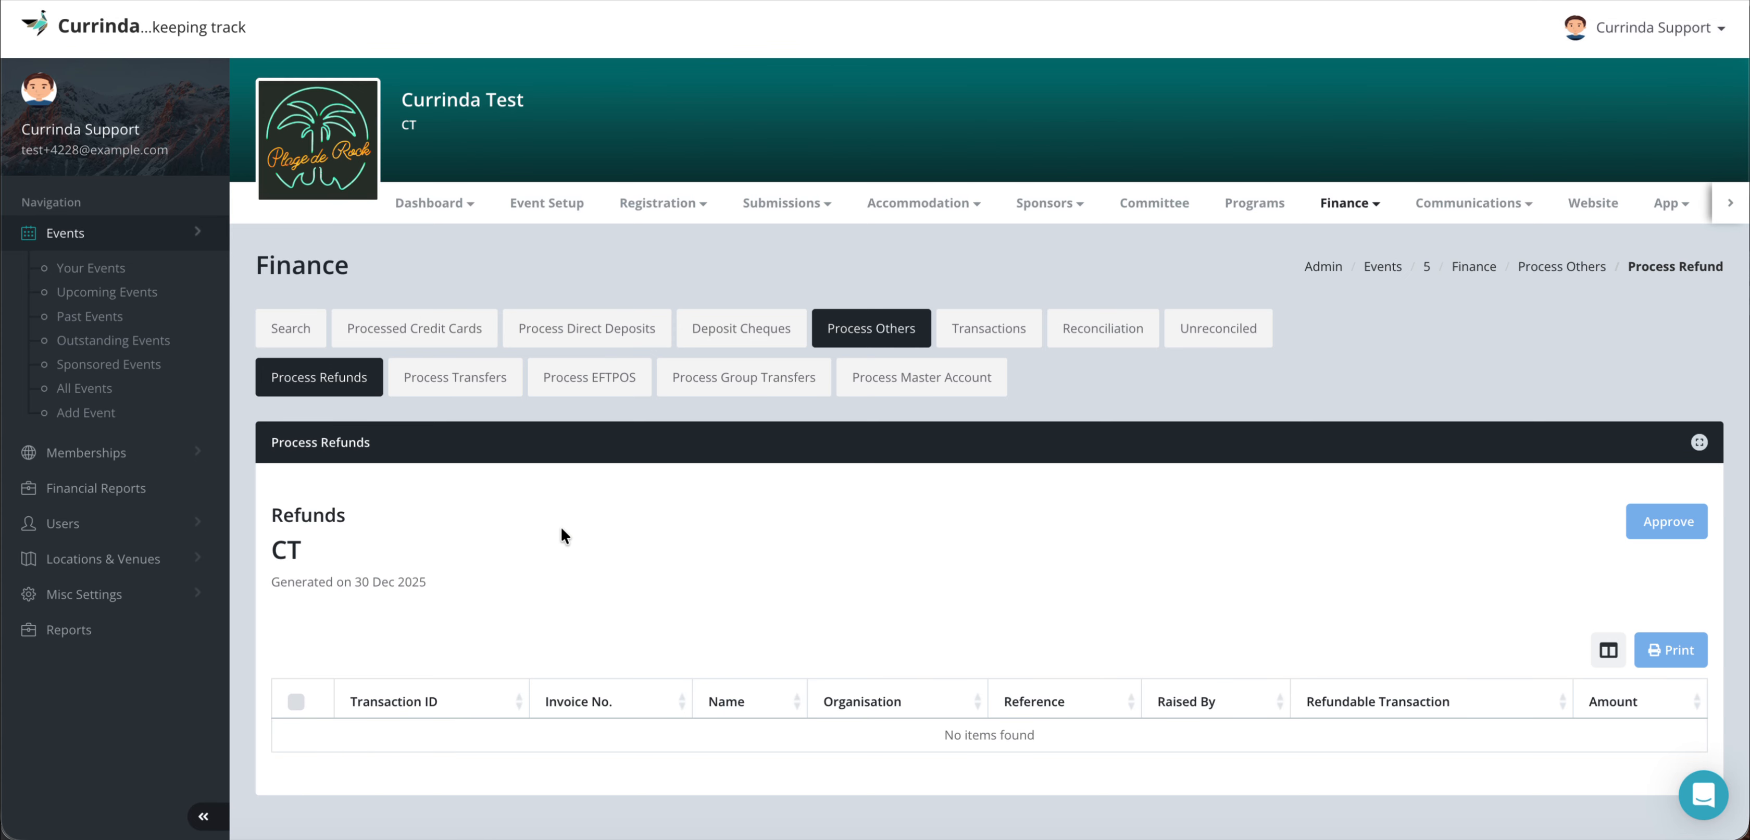
View the processing pages for transfers, EFTPOS, group transfers and master account payments in turn
left_click(464, 376)
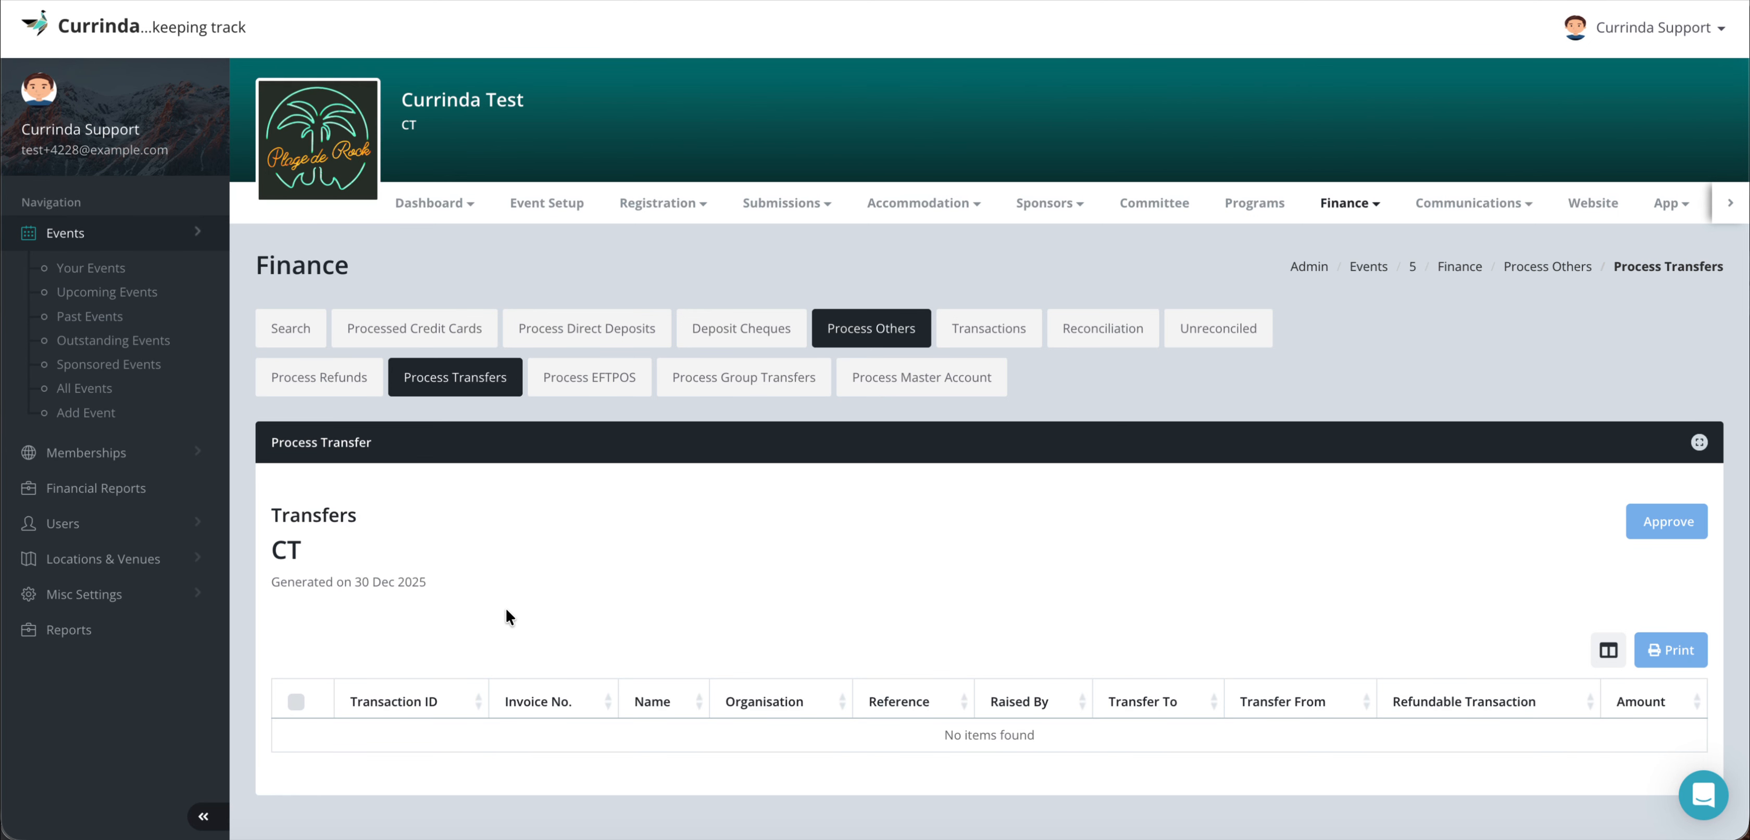
left_click(586, 377)
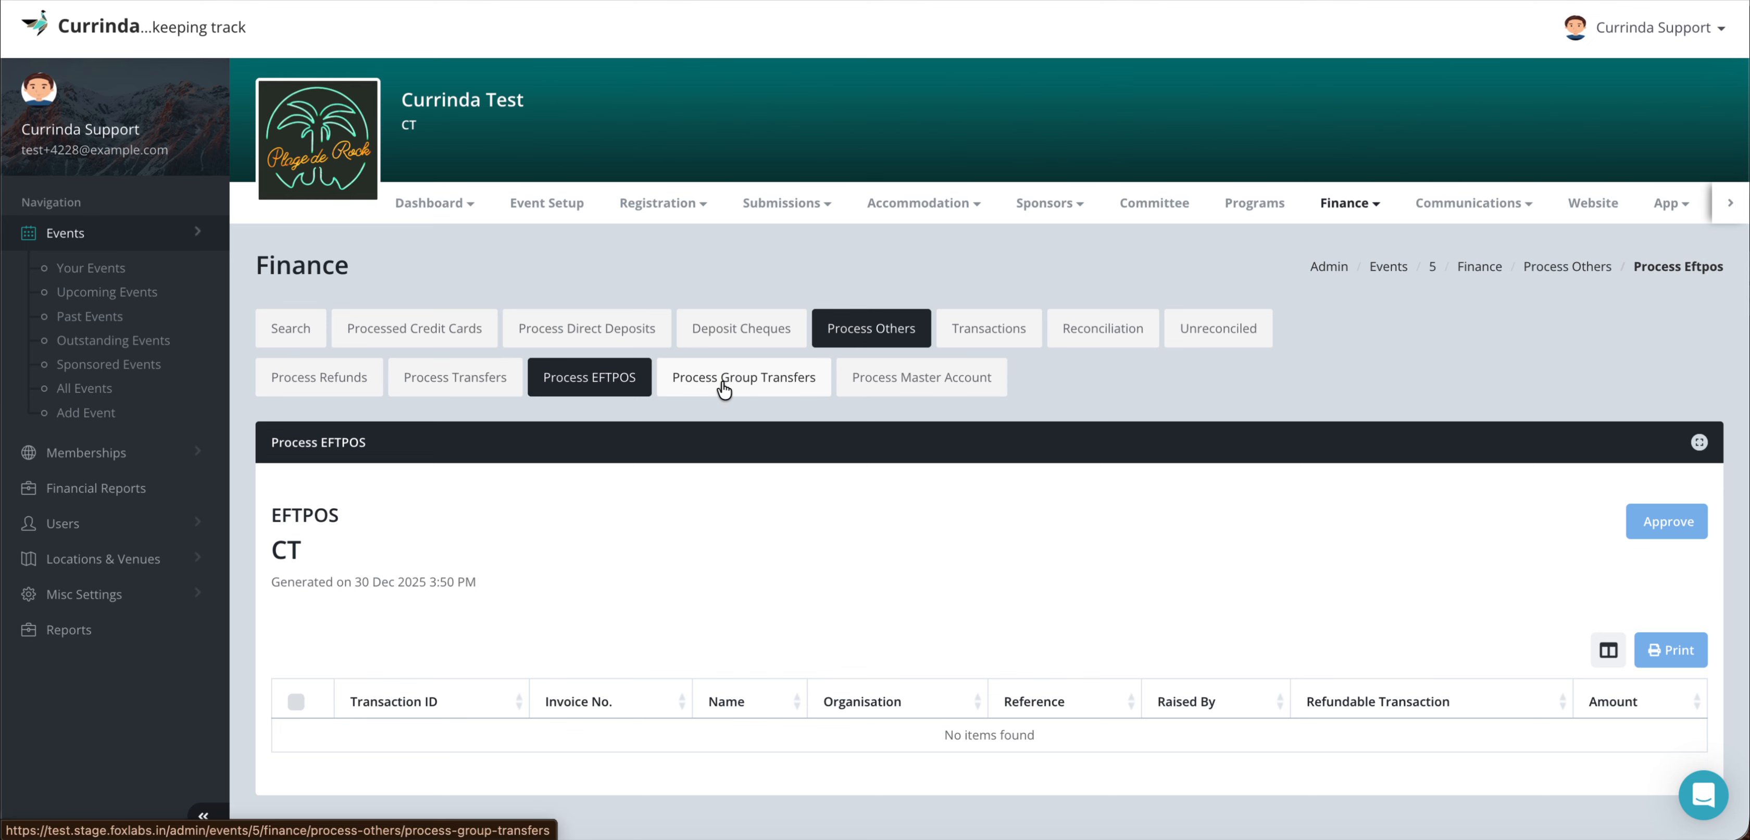
left_click(760, 381)
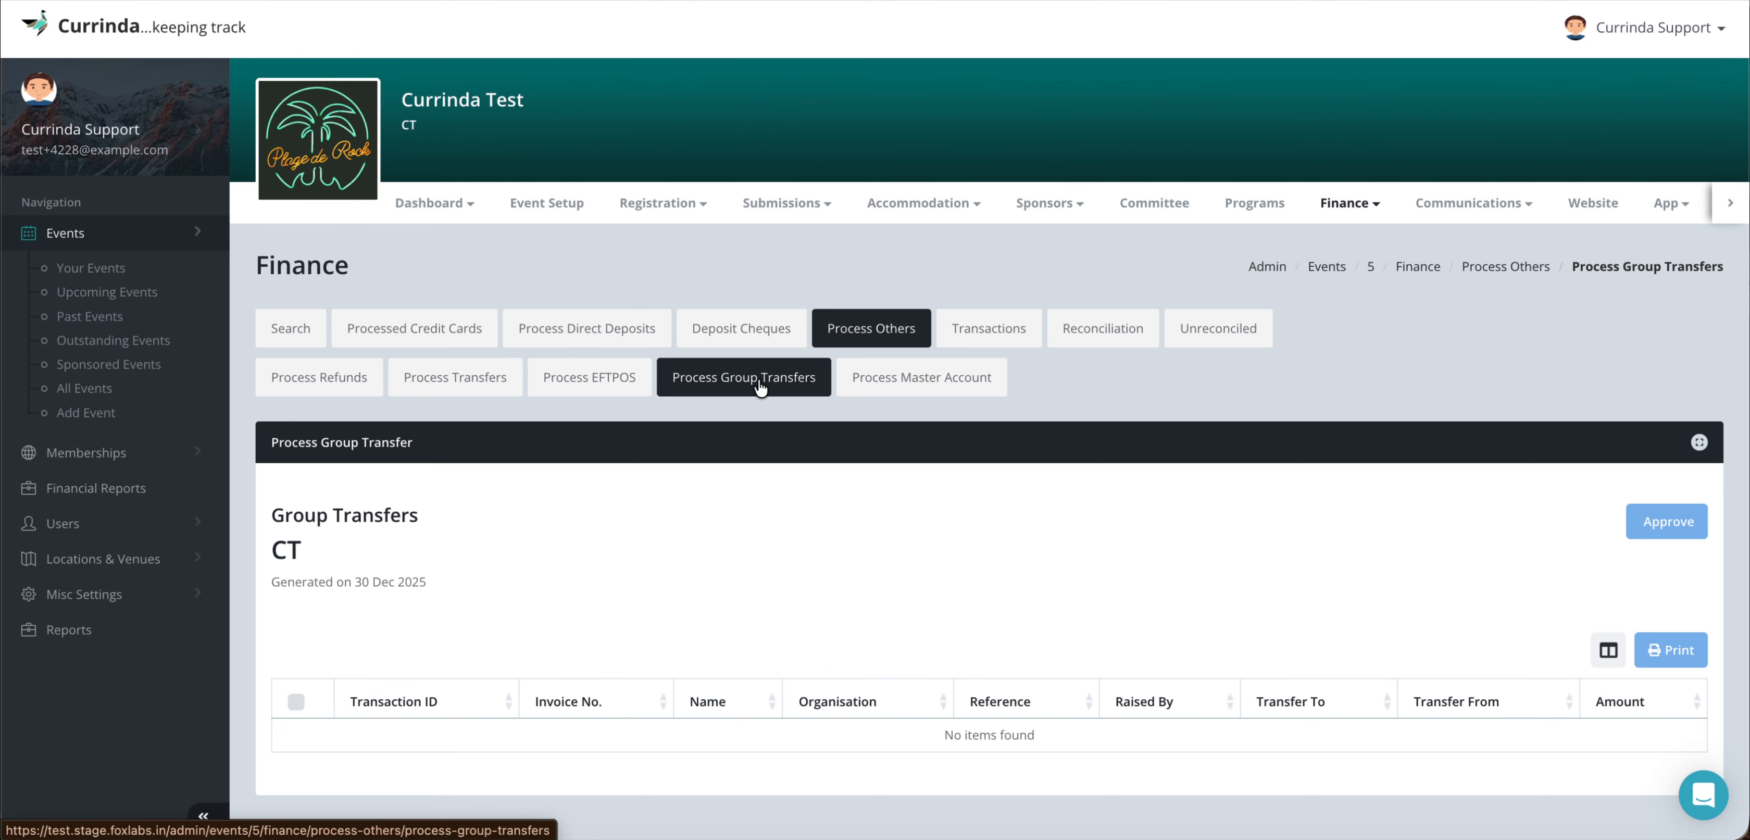
left_click(937, 377)
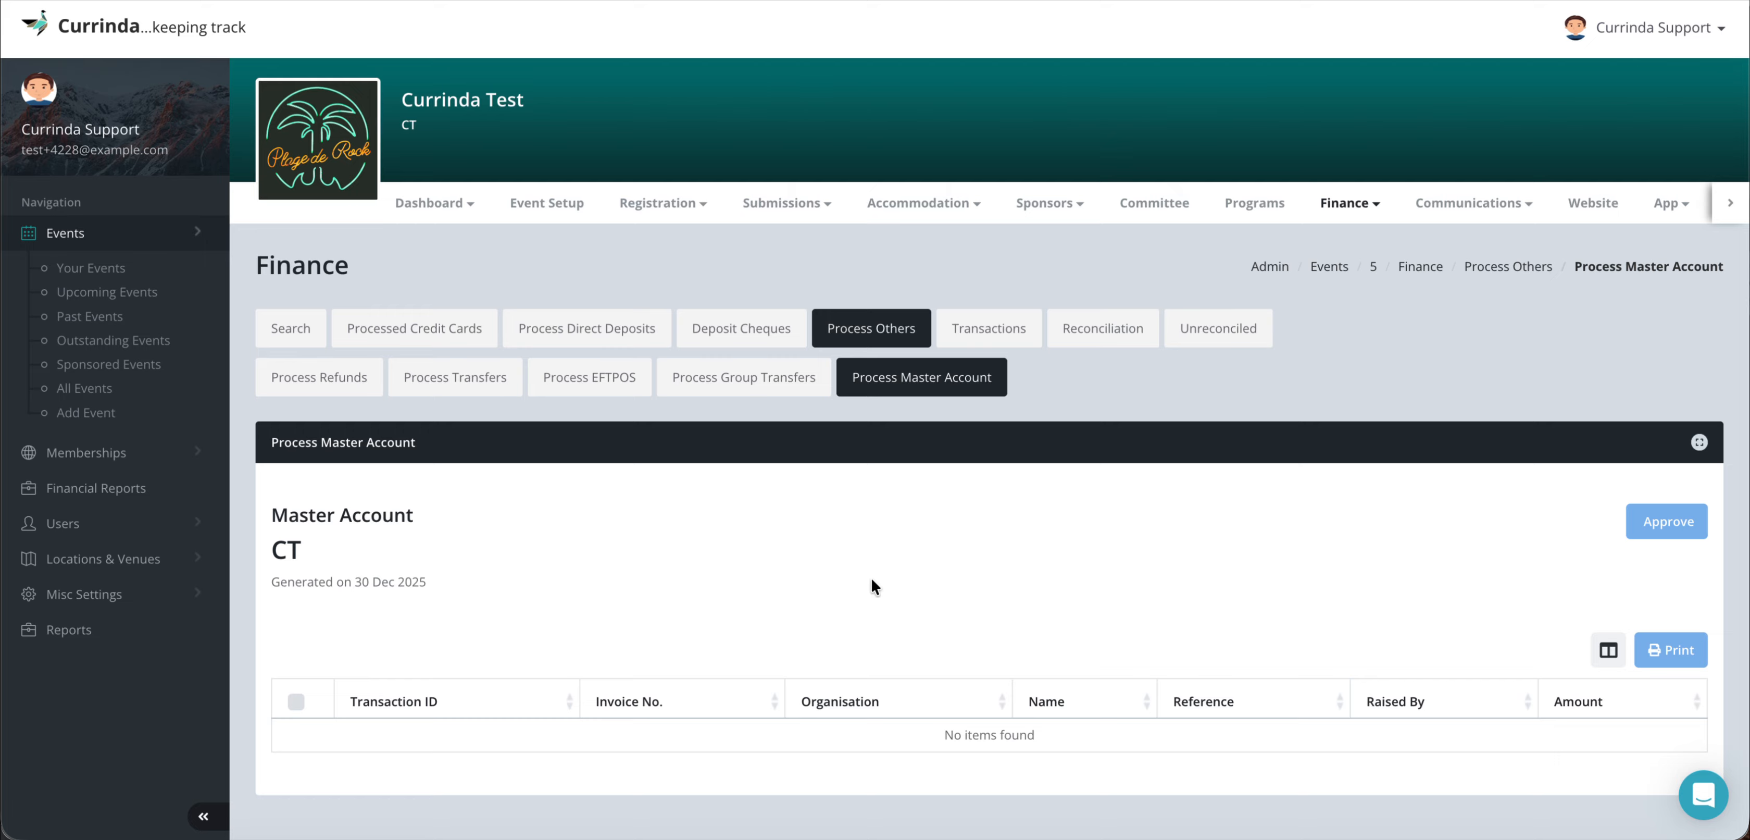
Open the event's finance transactions and examine the list of processed discounts, payments and refunds
left_click(998, 330)
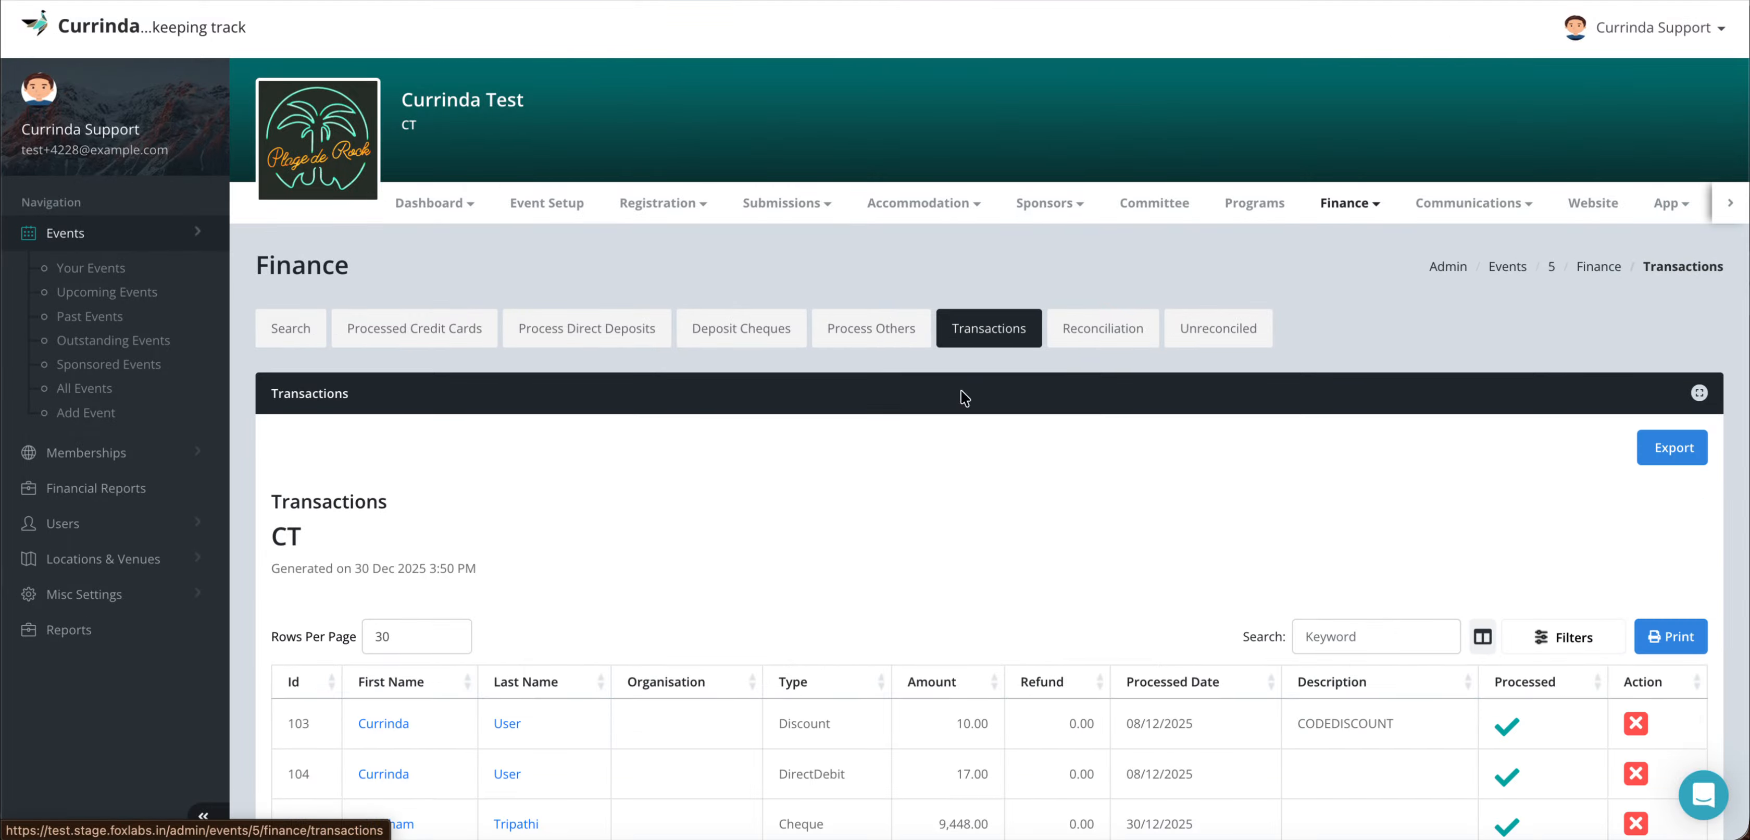
scroll(904, 508, "down", 4)
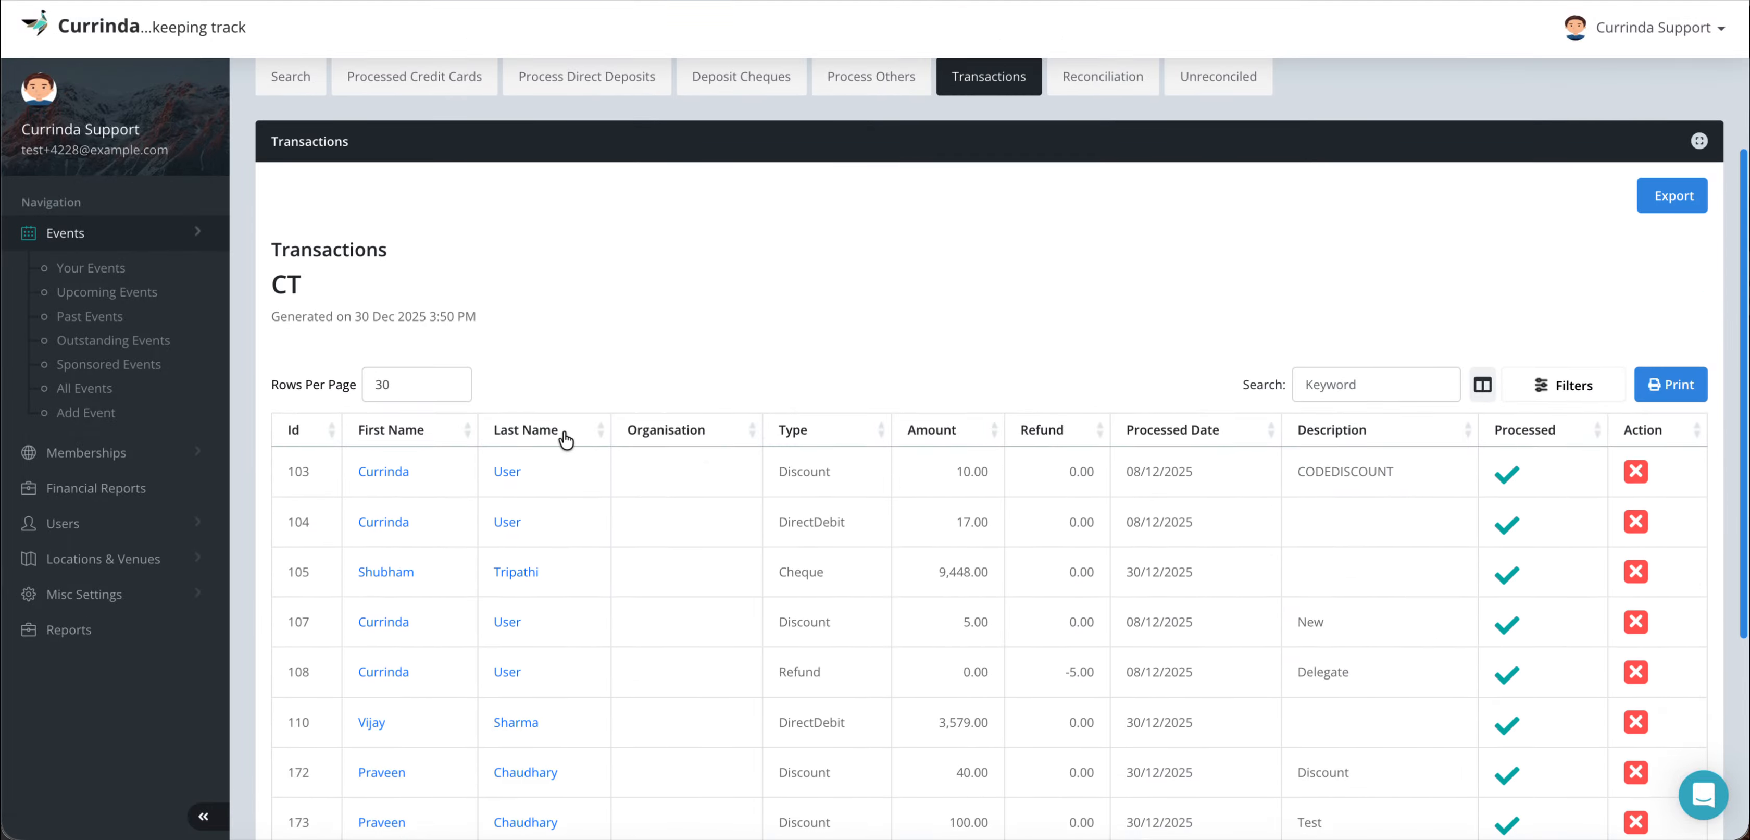
scroll(741, 461, "down", 2)
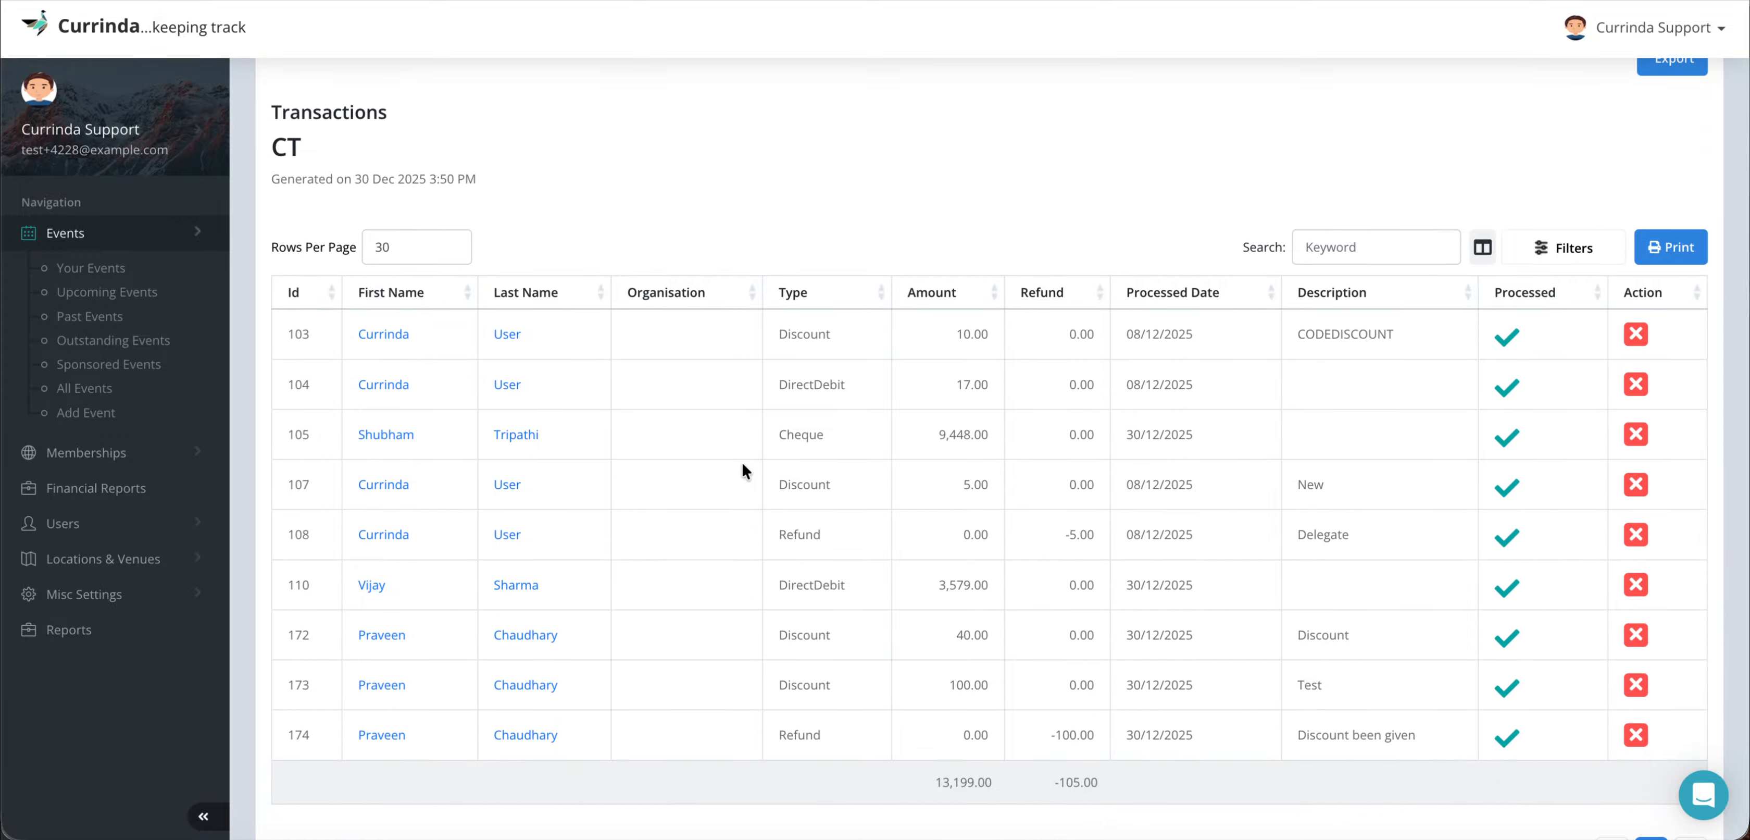
Examine the type and processed status of each entry in the event's transactions list
scroll(741, 460, "down", 2)
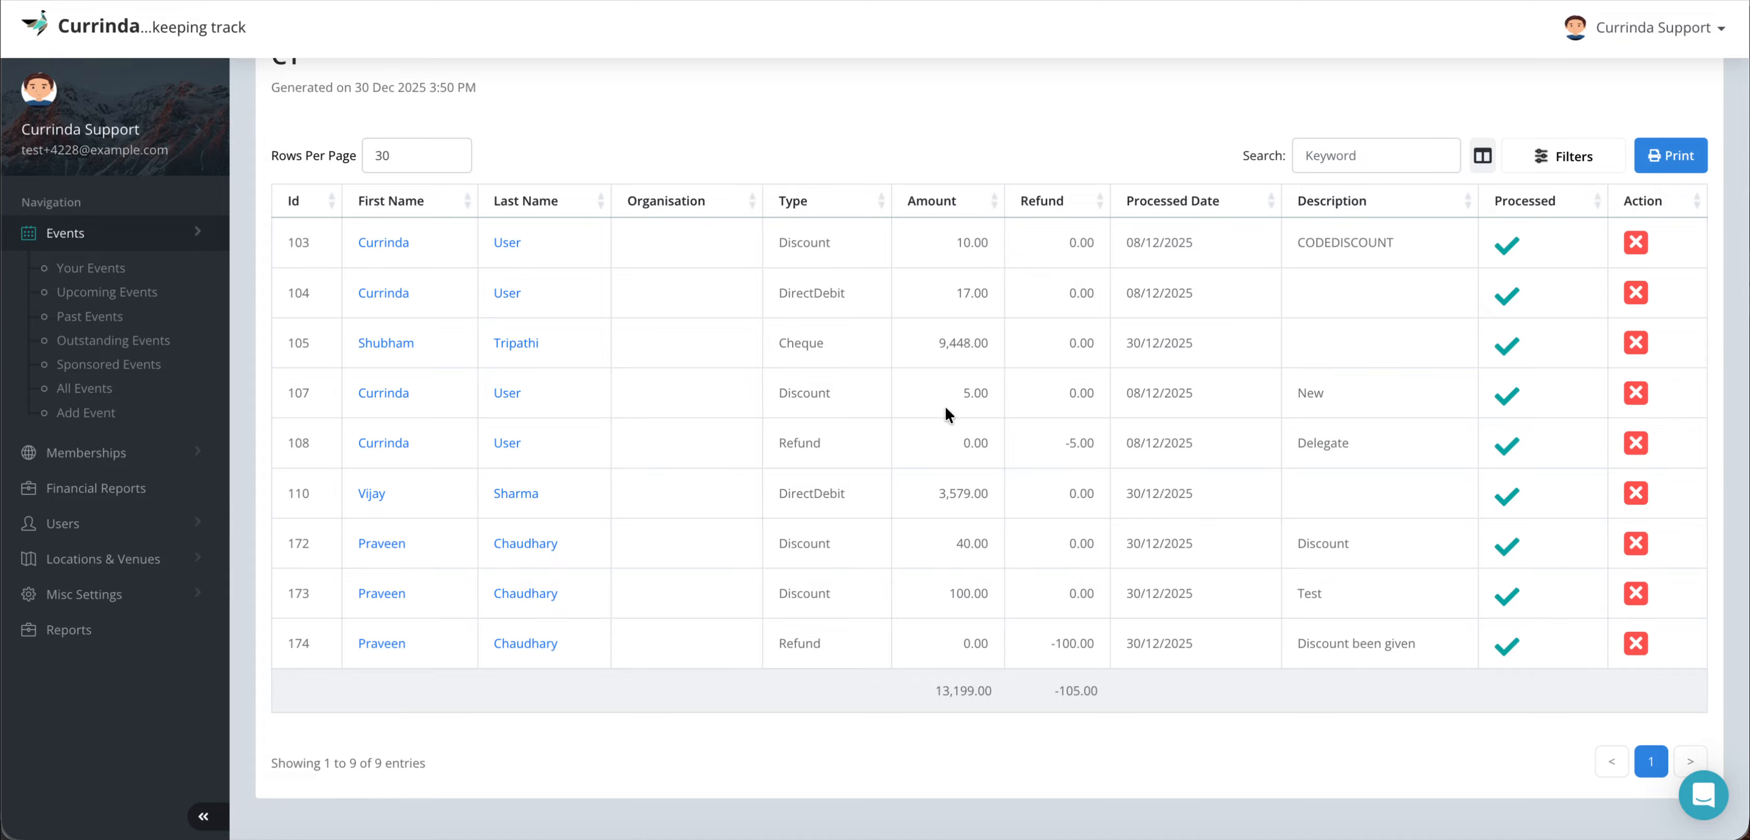
double_click(786, 243)
left_click(815, 309)
double_click(811, 293)
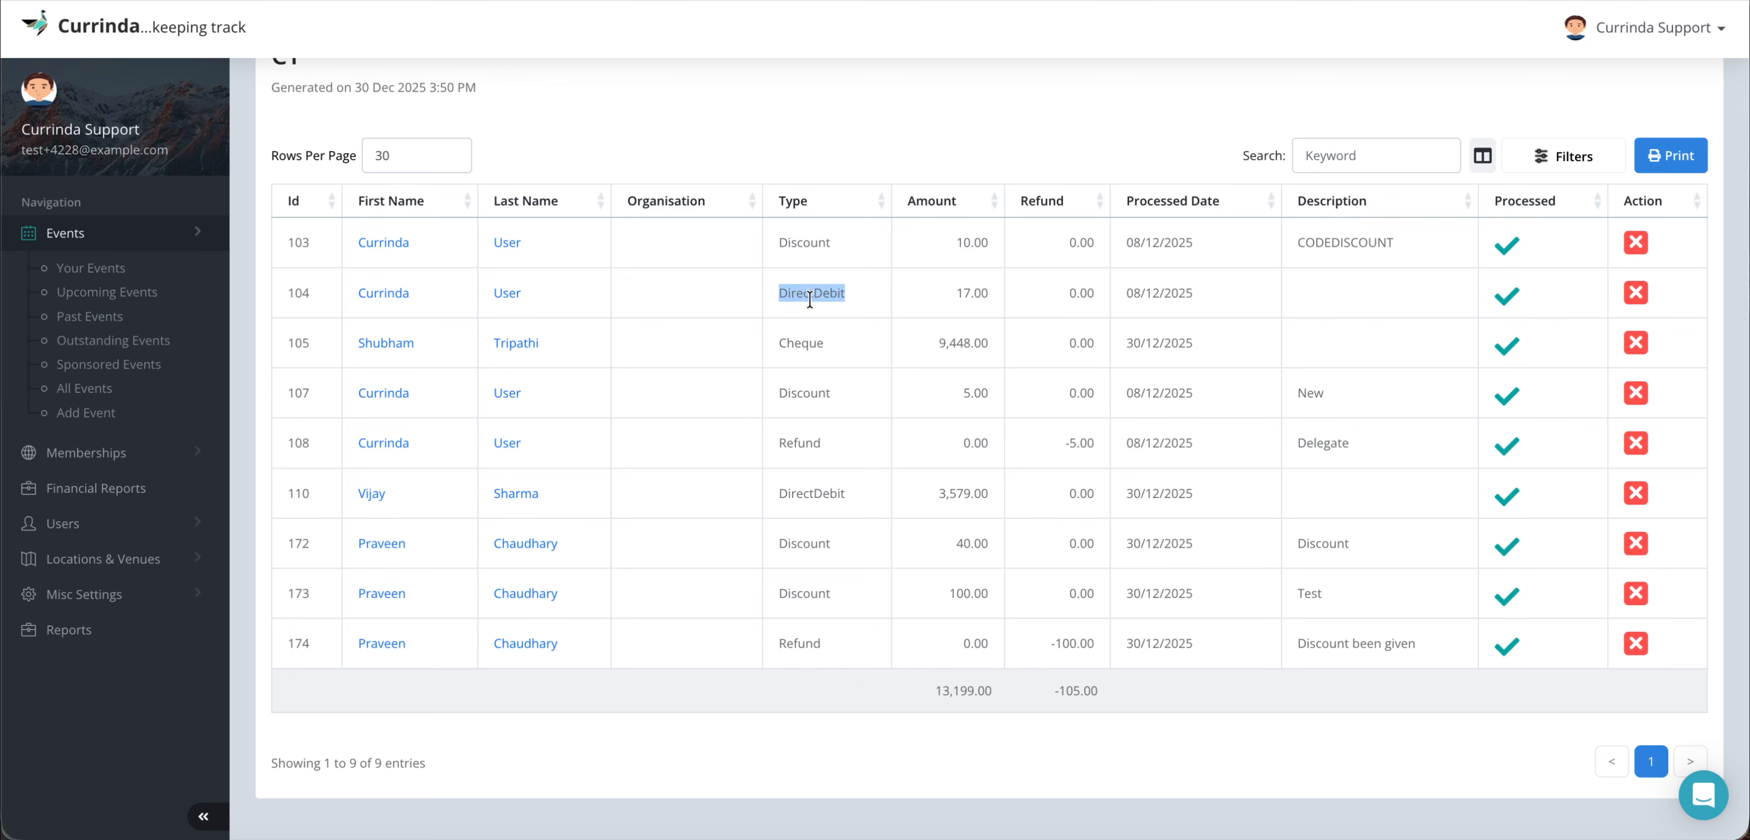
double_click(799, 343)
left_click(804, 405)
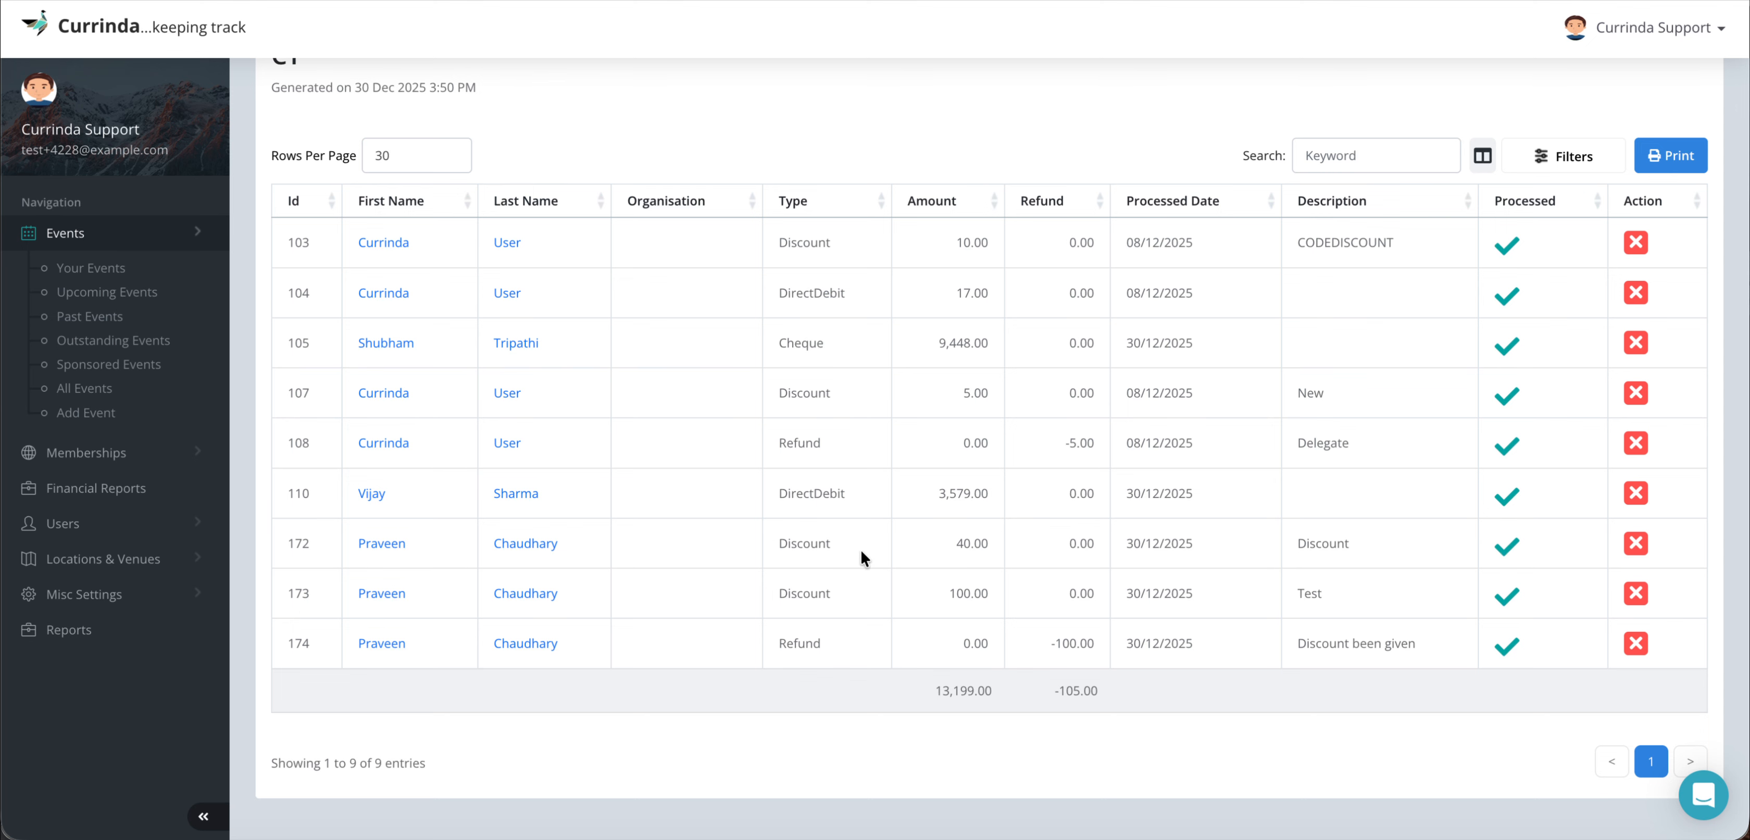
scroll(1064, 535, "up", 1)
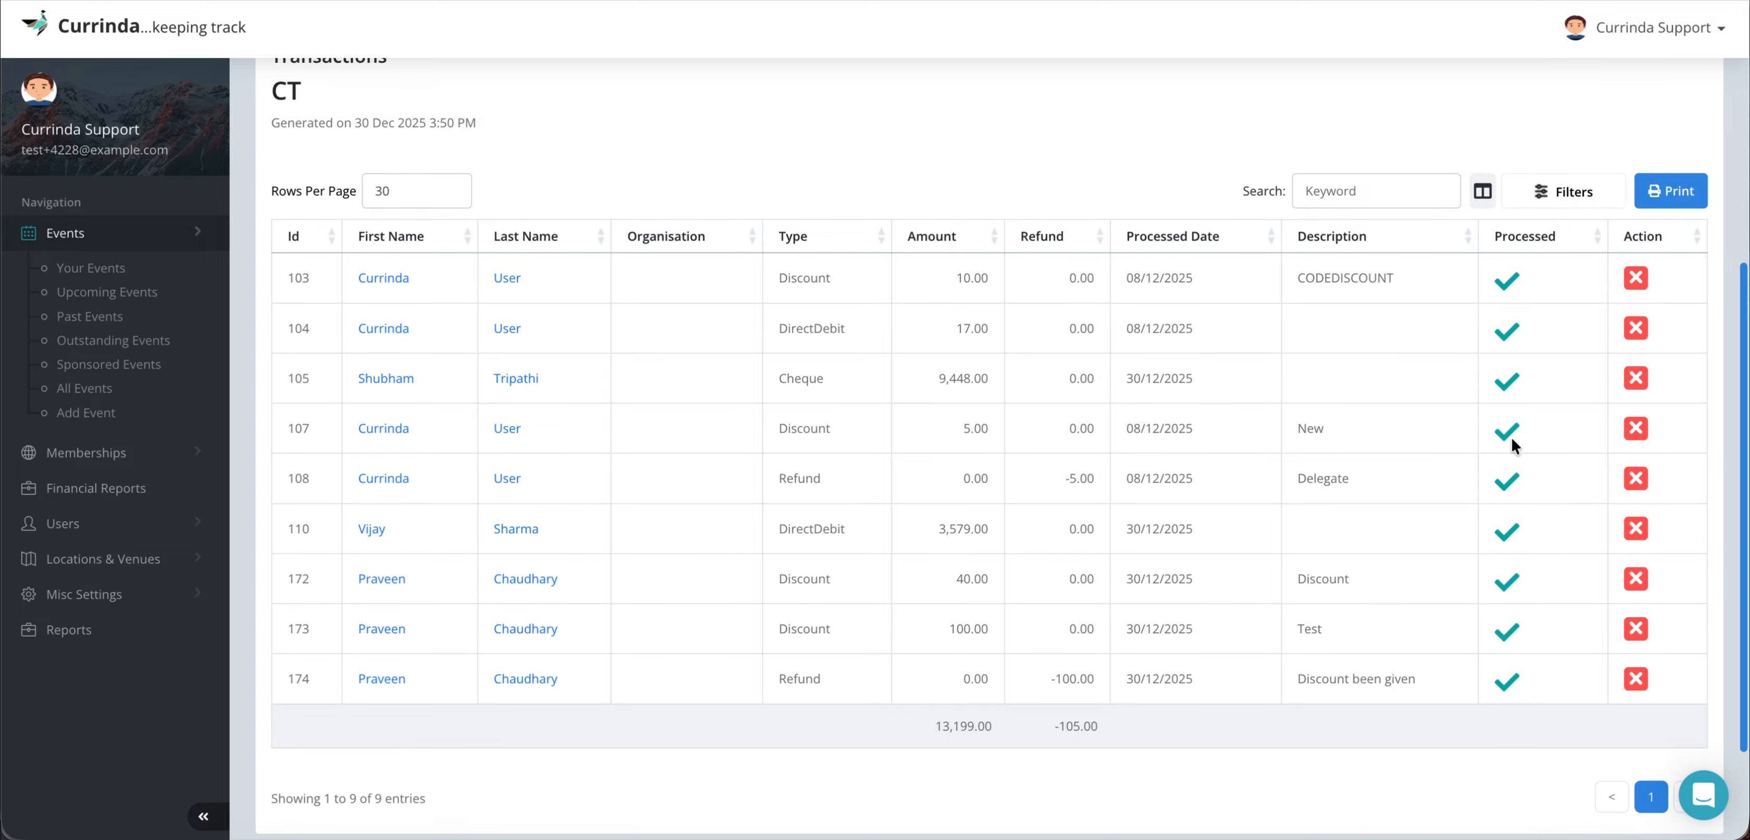
left_click_drag(1499, 269, 1533, 634)
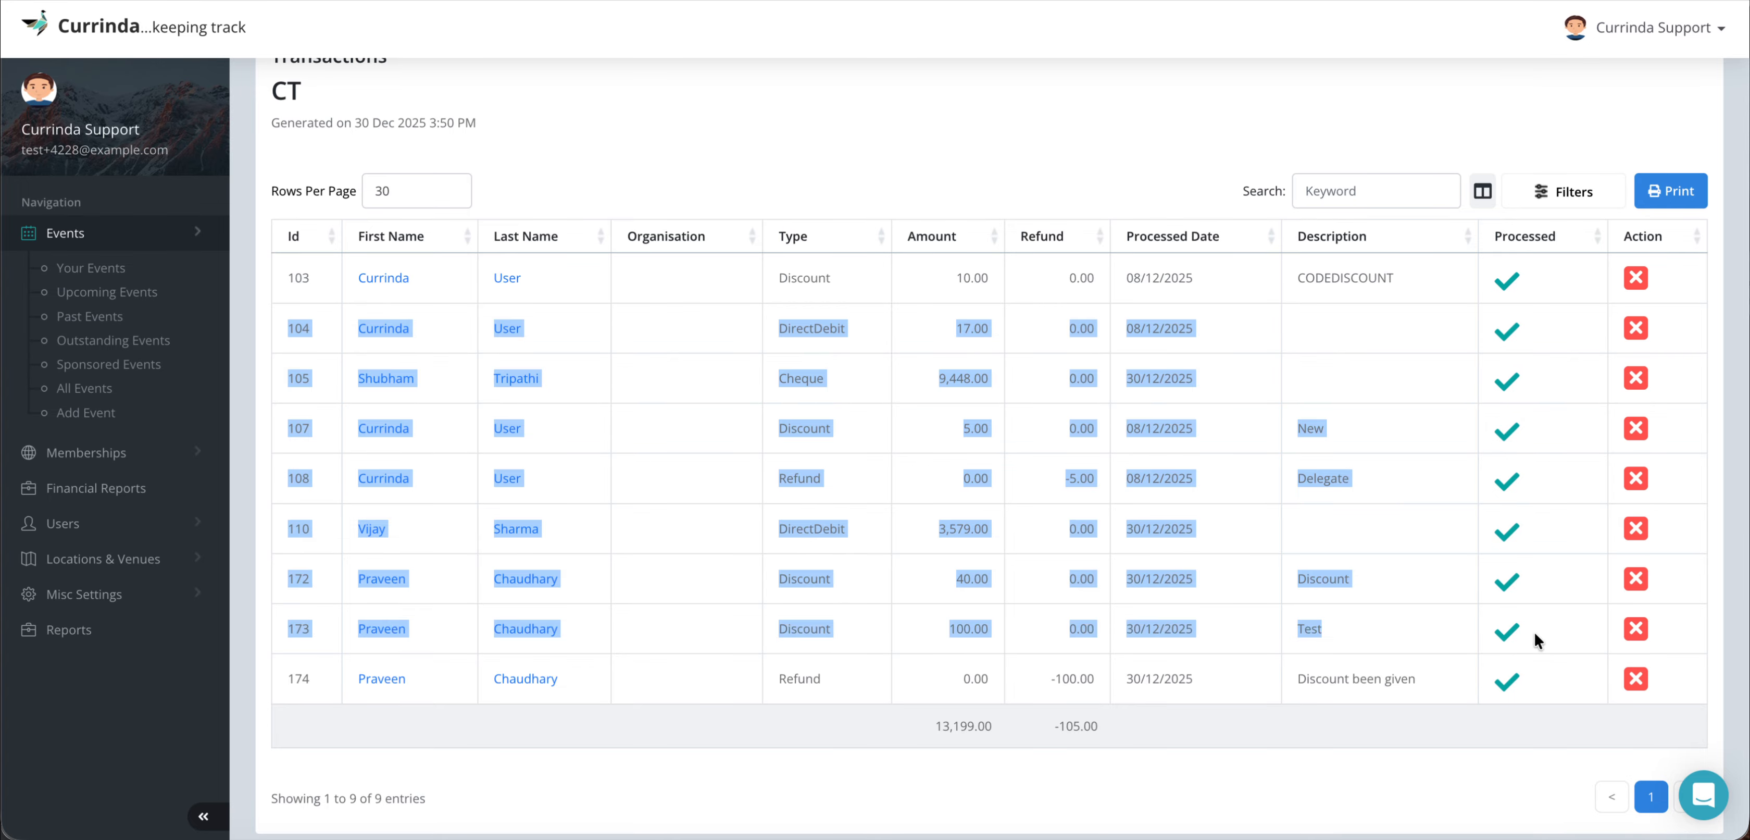
left_click(1534, 634)
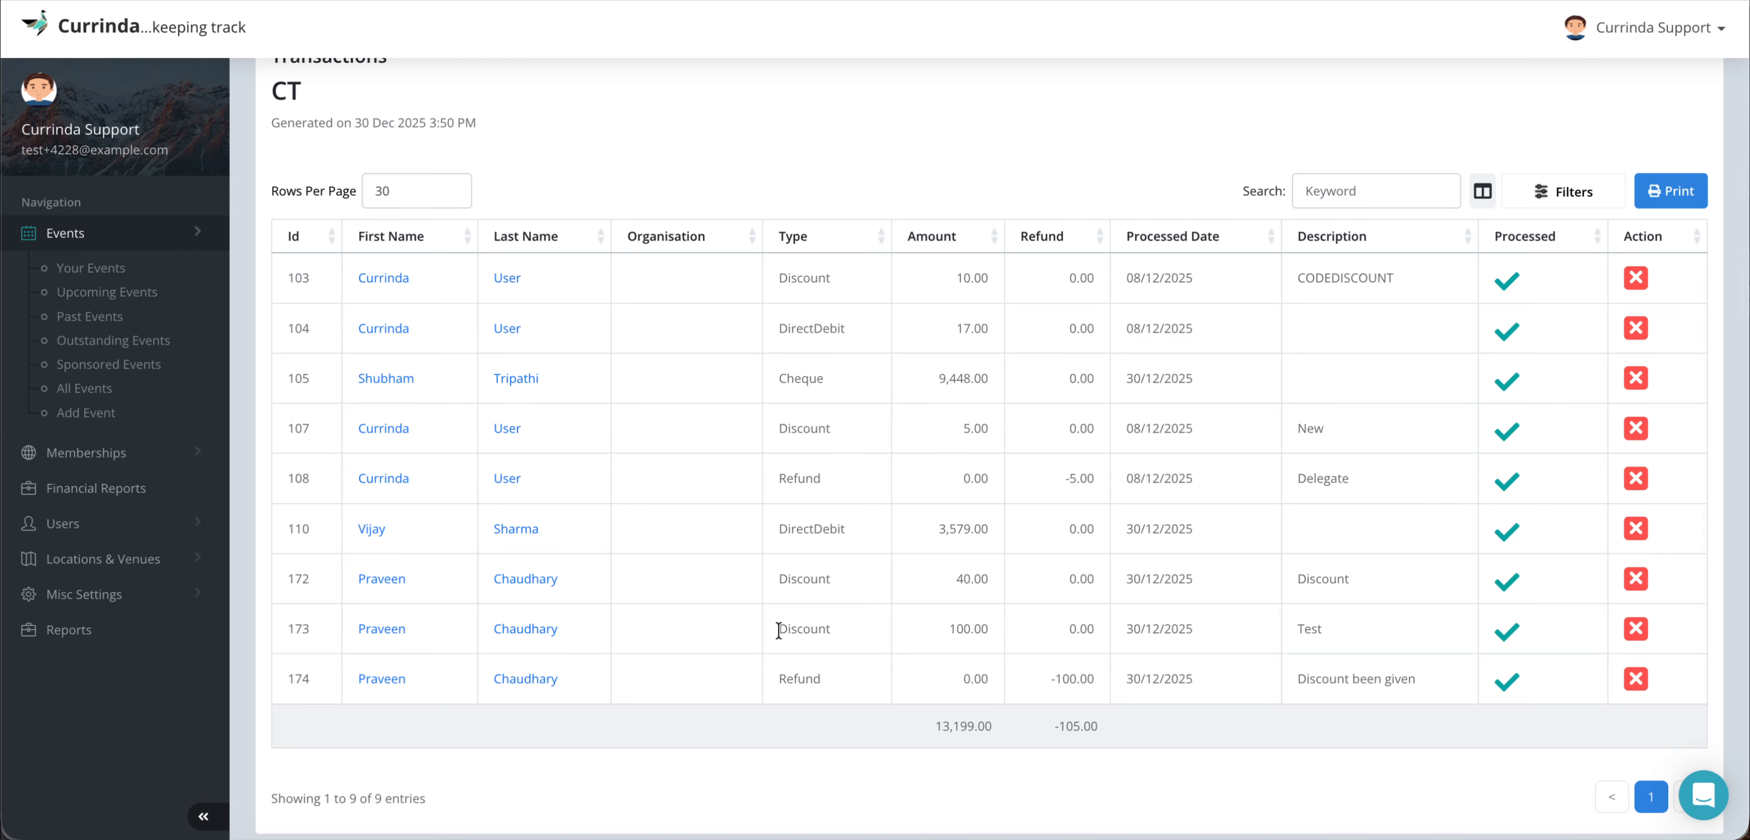
Delete the 100.00 discount transaction described as Test from the event's transactions and confirm the deletion
left_click_drag(774, 629, 1061, 634)
left_click(933, 631)
left_click(1637, 630)
left_click(916, 531)
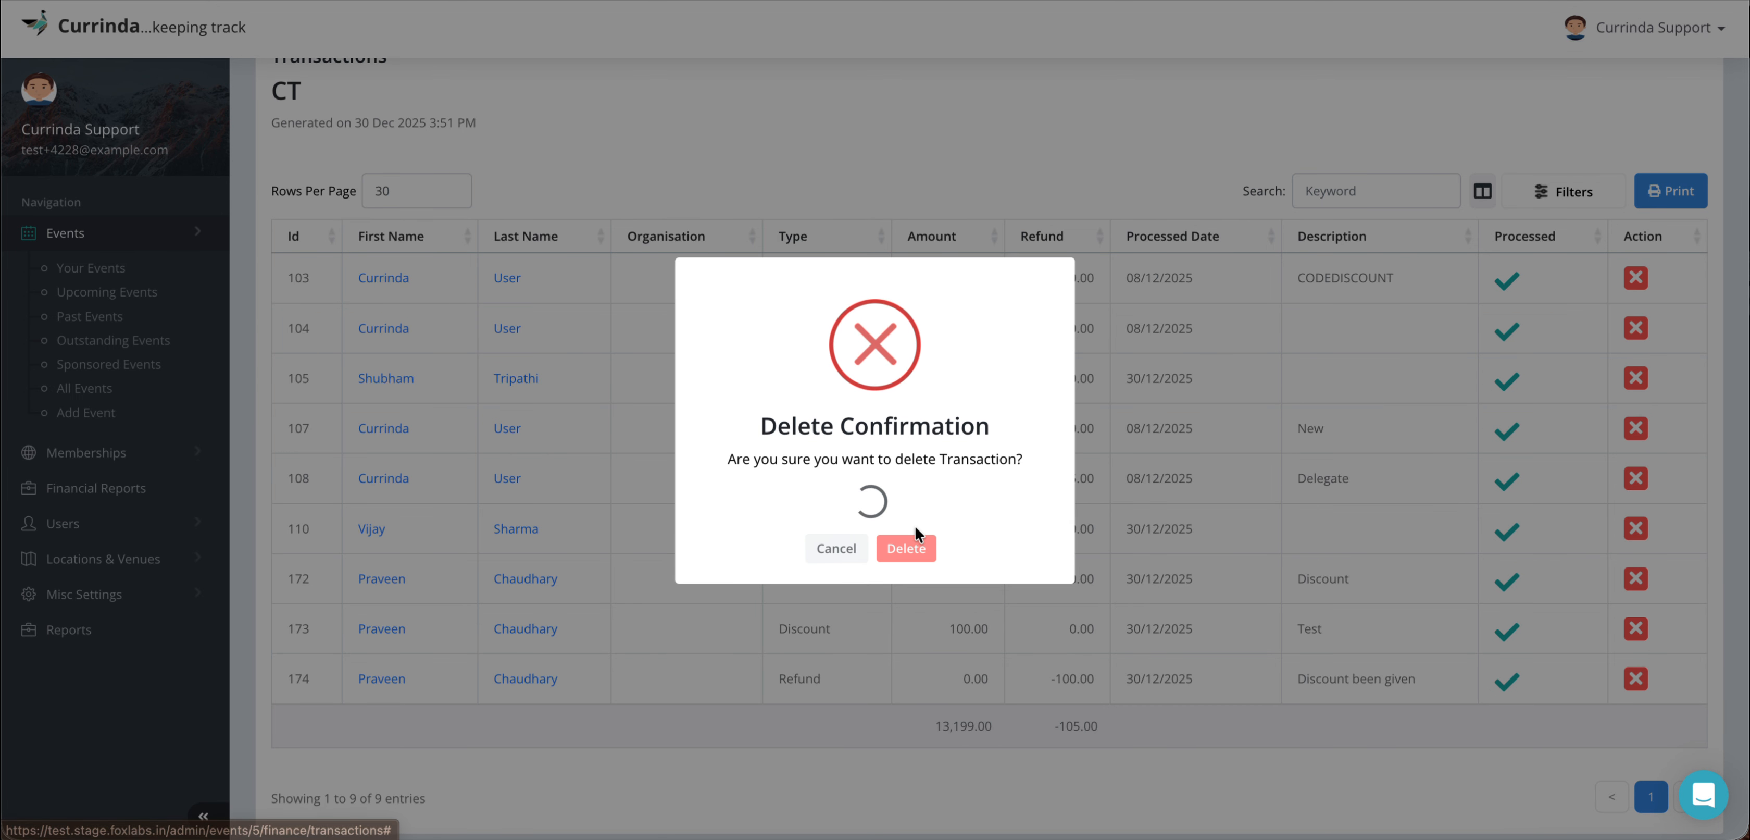
scroll(1057, 534, "down", 8)
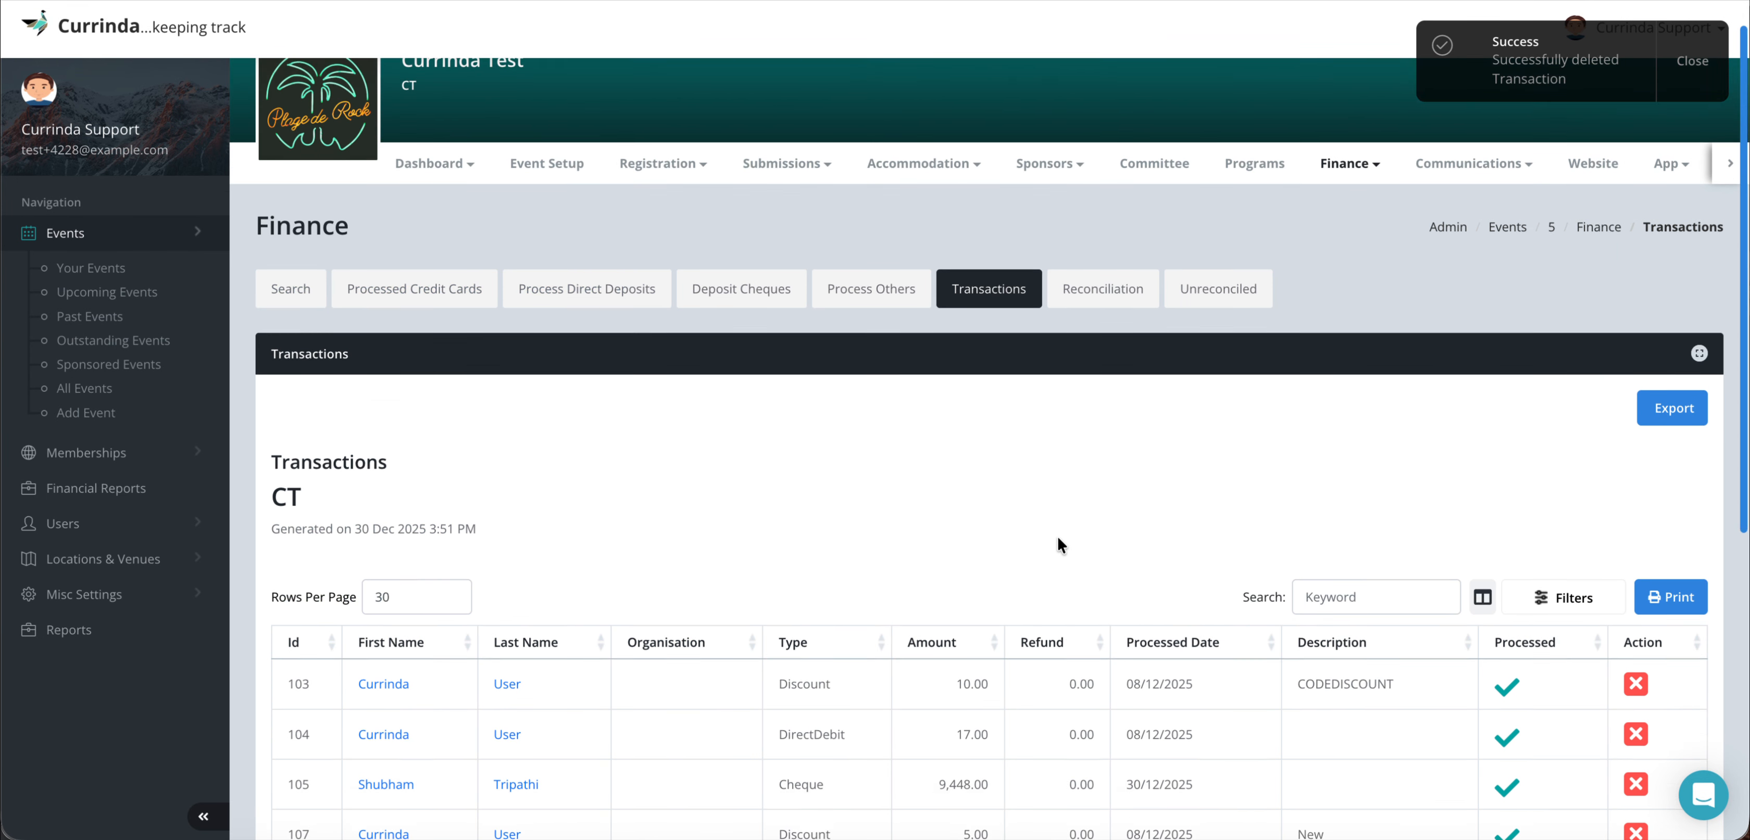
scroll(1159, 503, "up", 7)
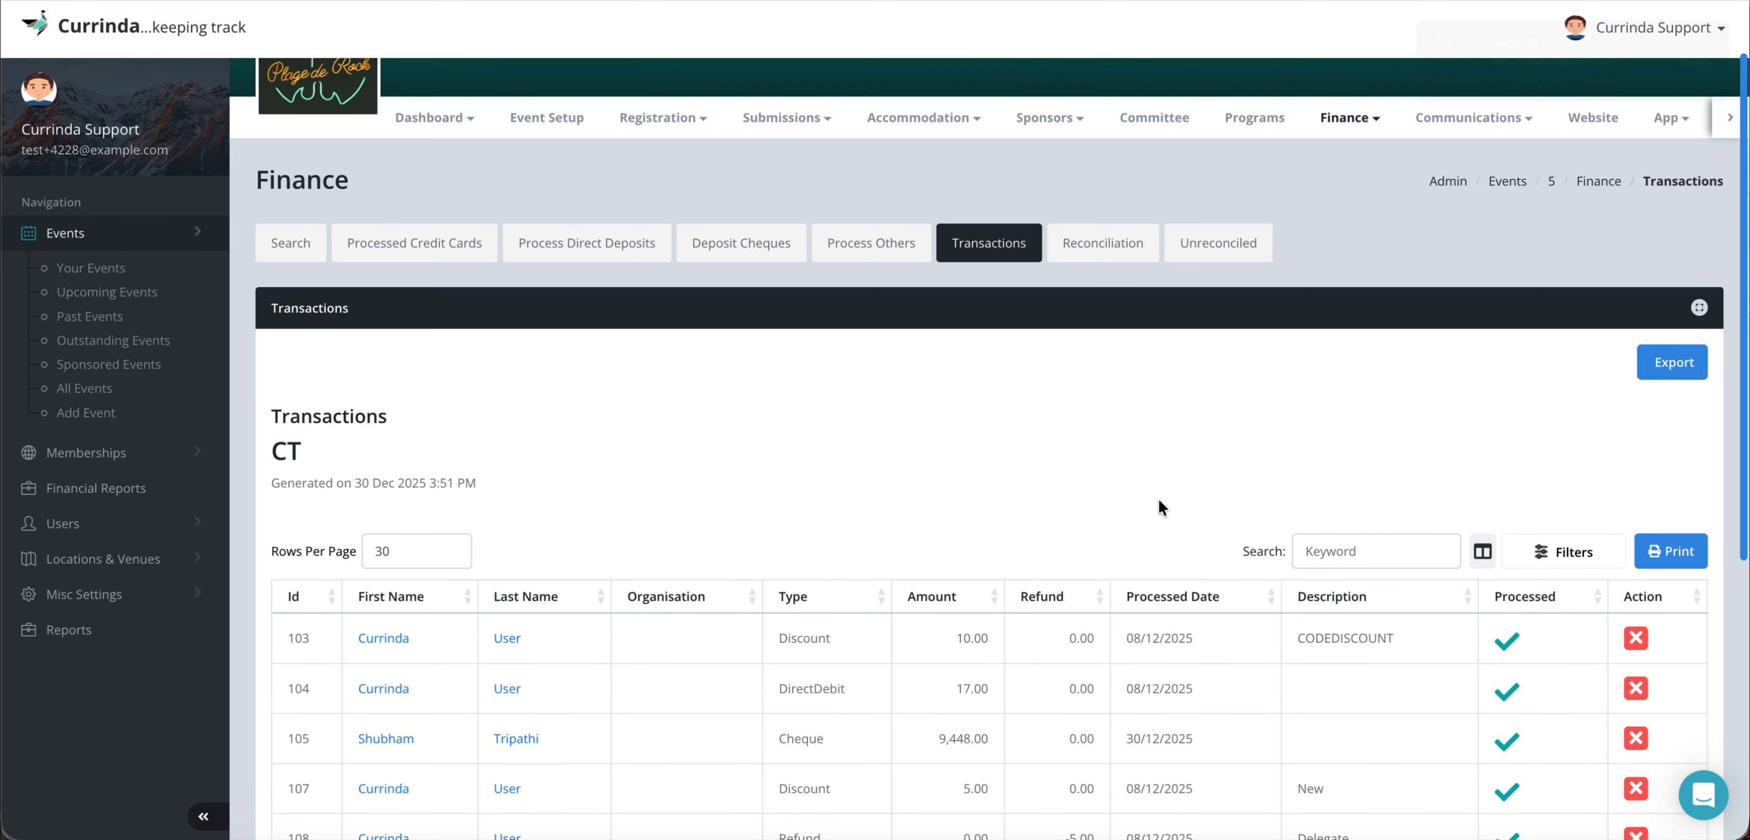
Open the payments page of the delegate with the 100.00 refund and examine their payments and outstanding invoice items
scroll(1159, 503, "down", 7)
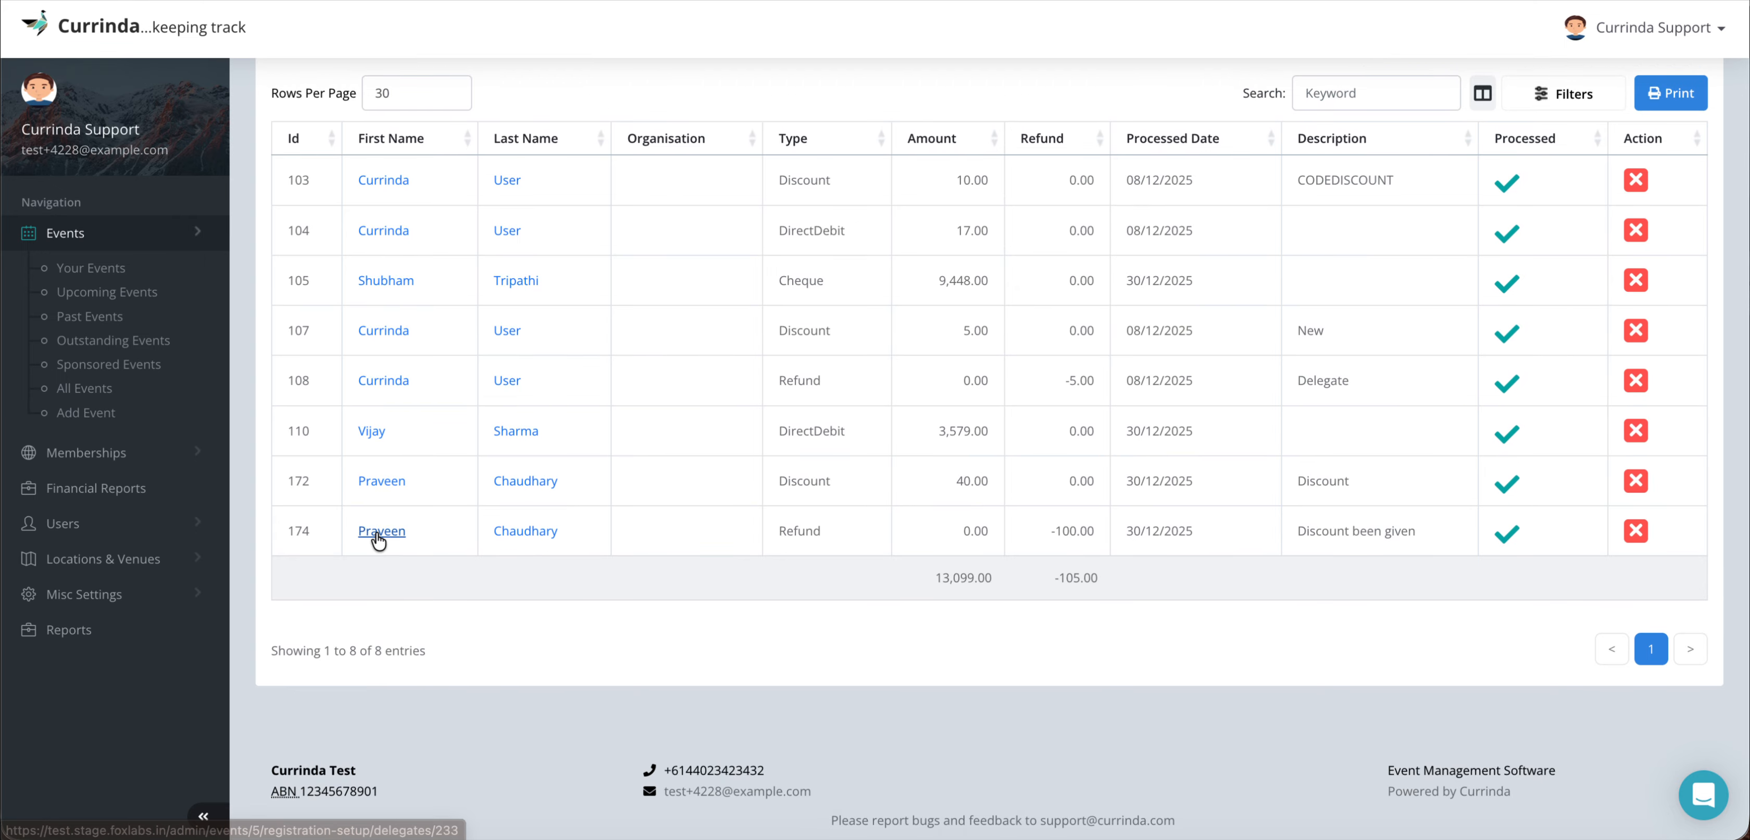
left_click(381, 533)
left_click(1358, 204)
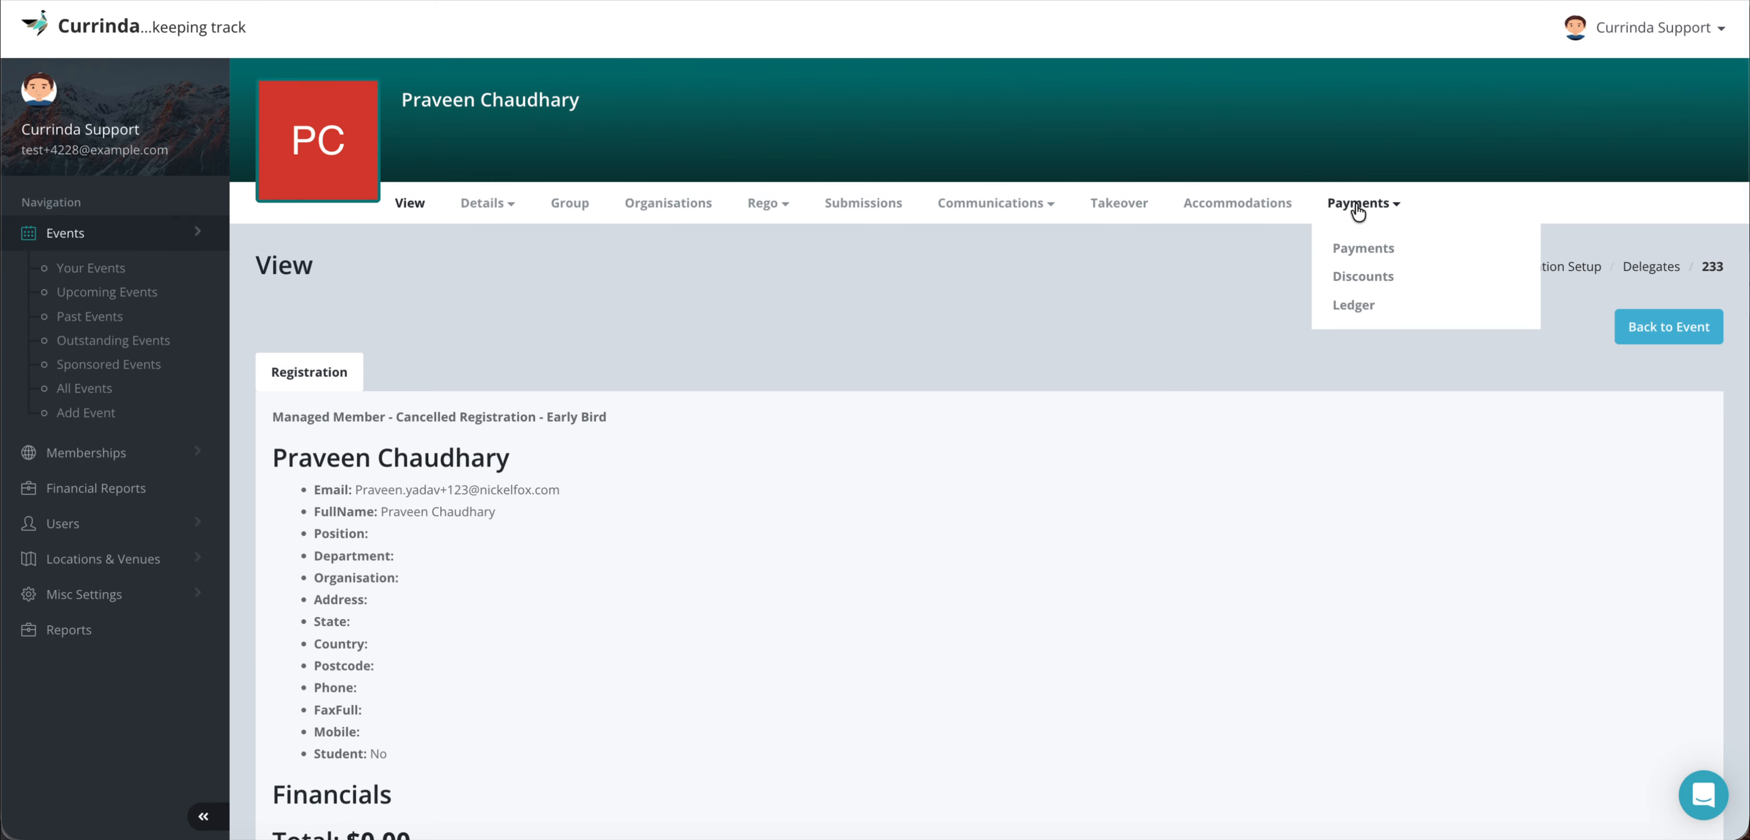
left_click(1353, 248)
scroll(980, 401, "down", 5)
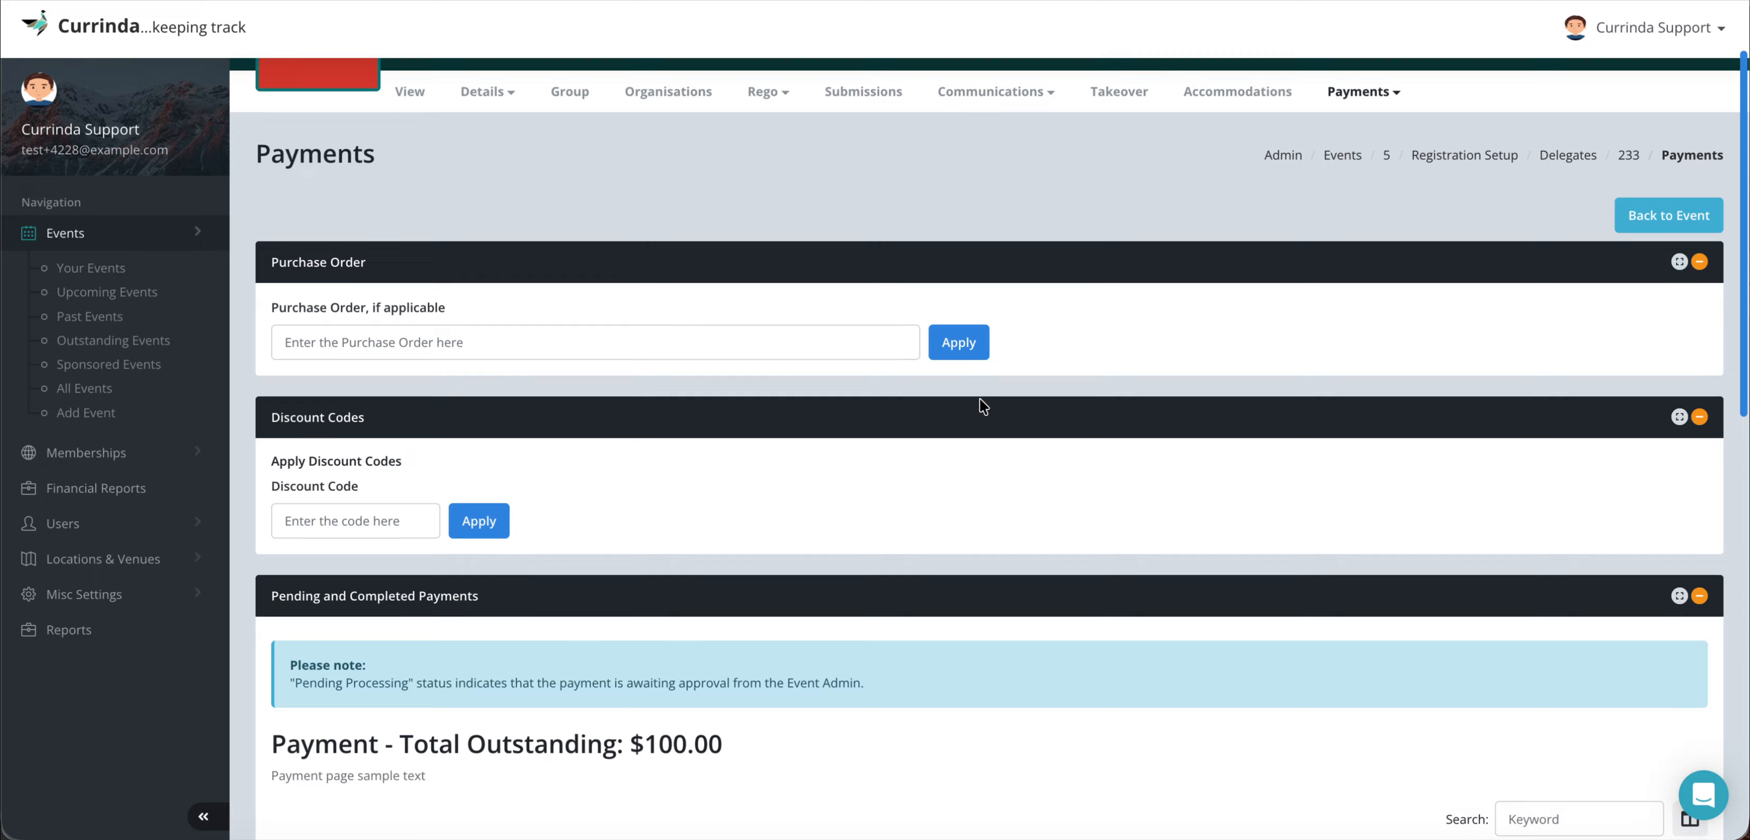
scroll(980, 399, "down", 7)
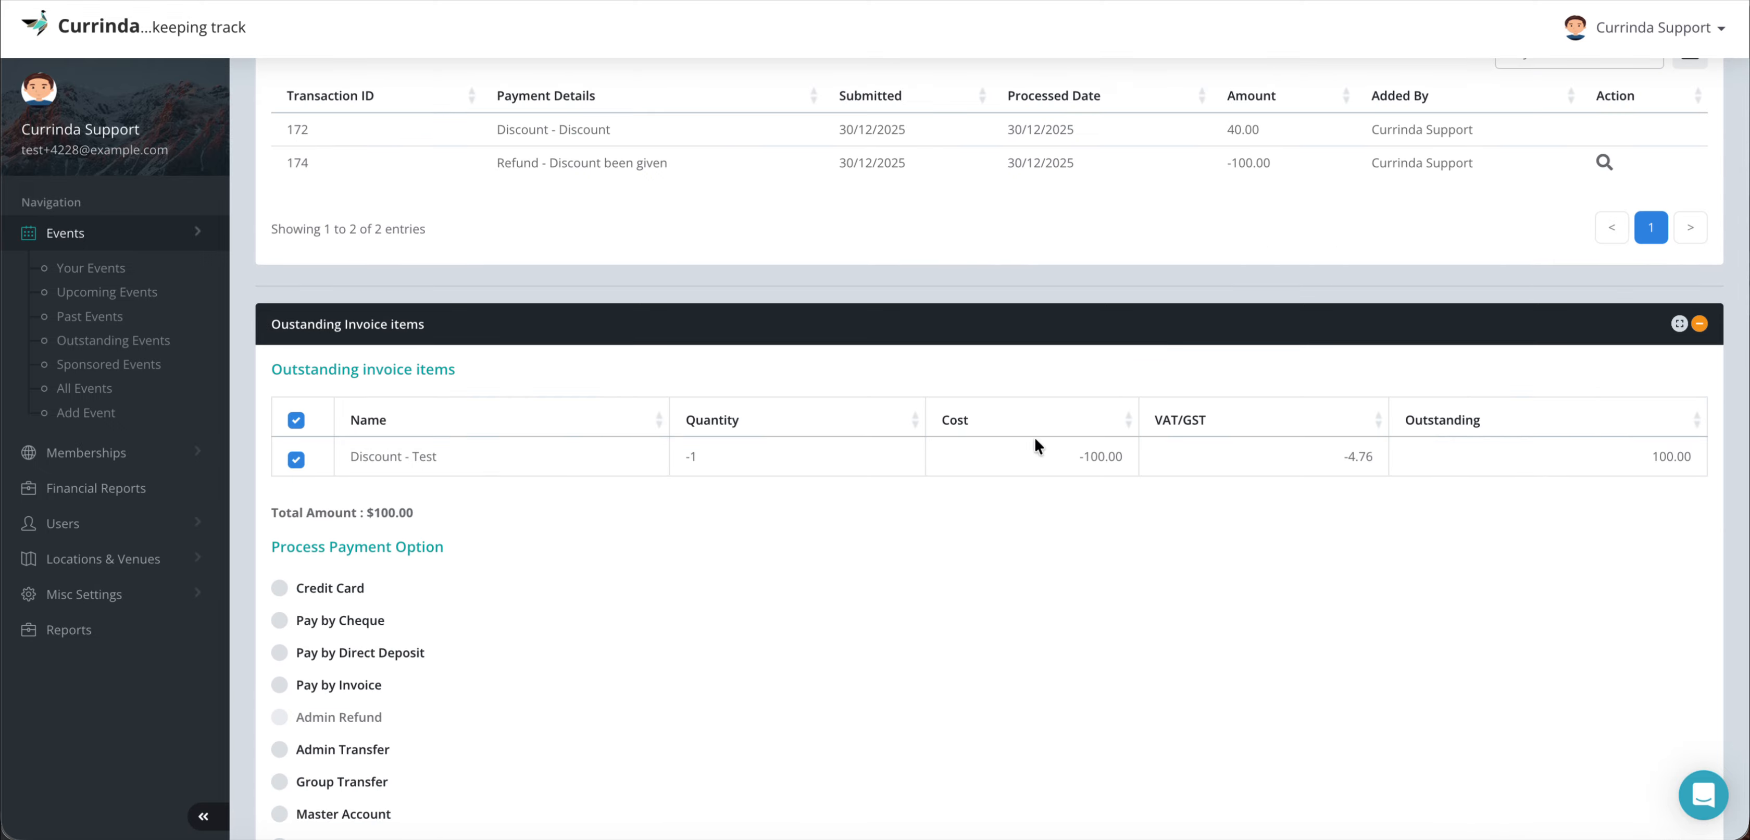
scroll(1059, 528, "down", 1)
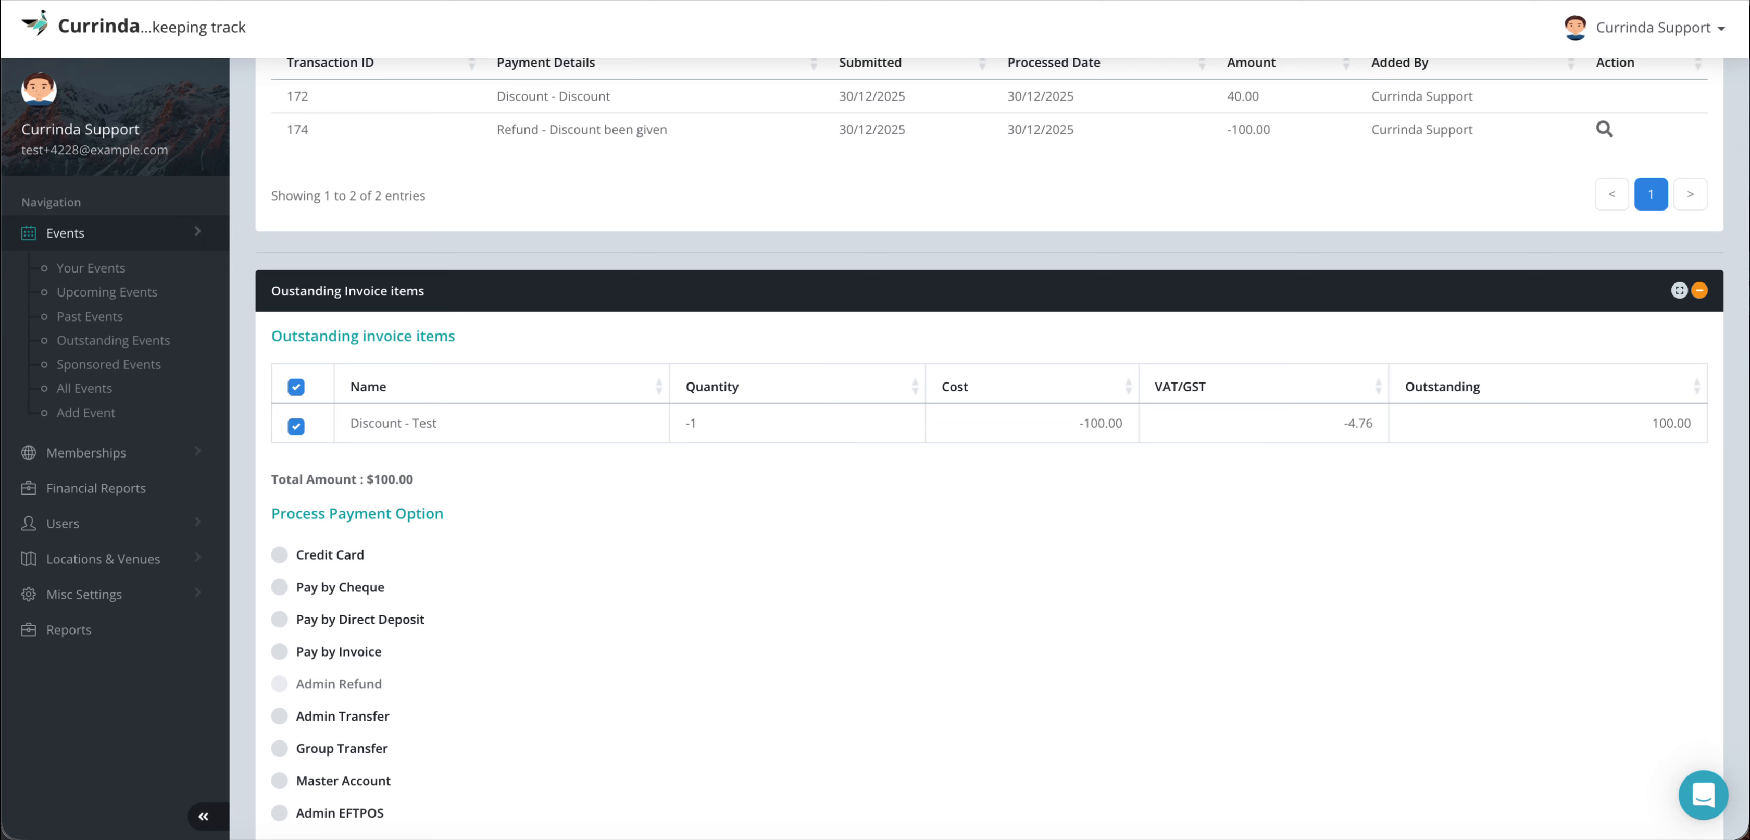
Return to the event's transactions and look through the available filters, including ID, Type, Complete and Show Reconciled Ledger, without applying any
left_click(45, 1)
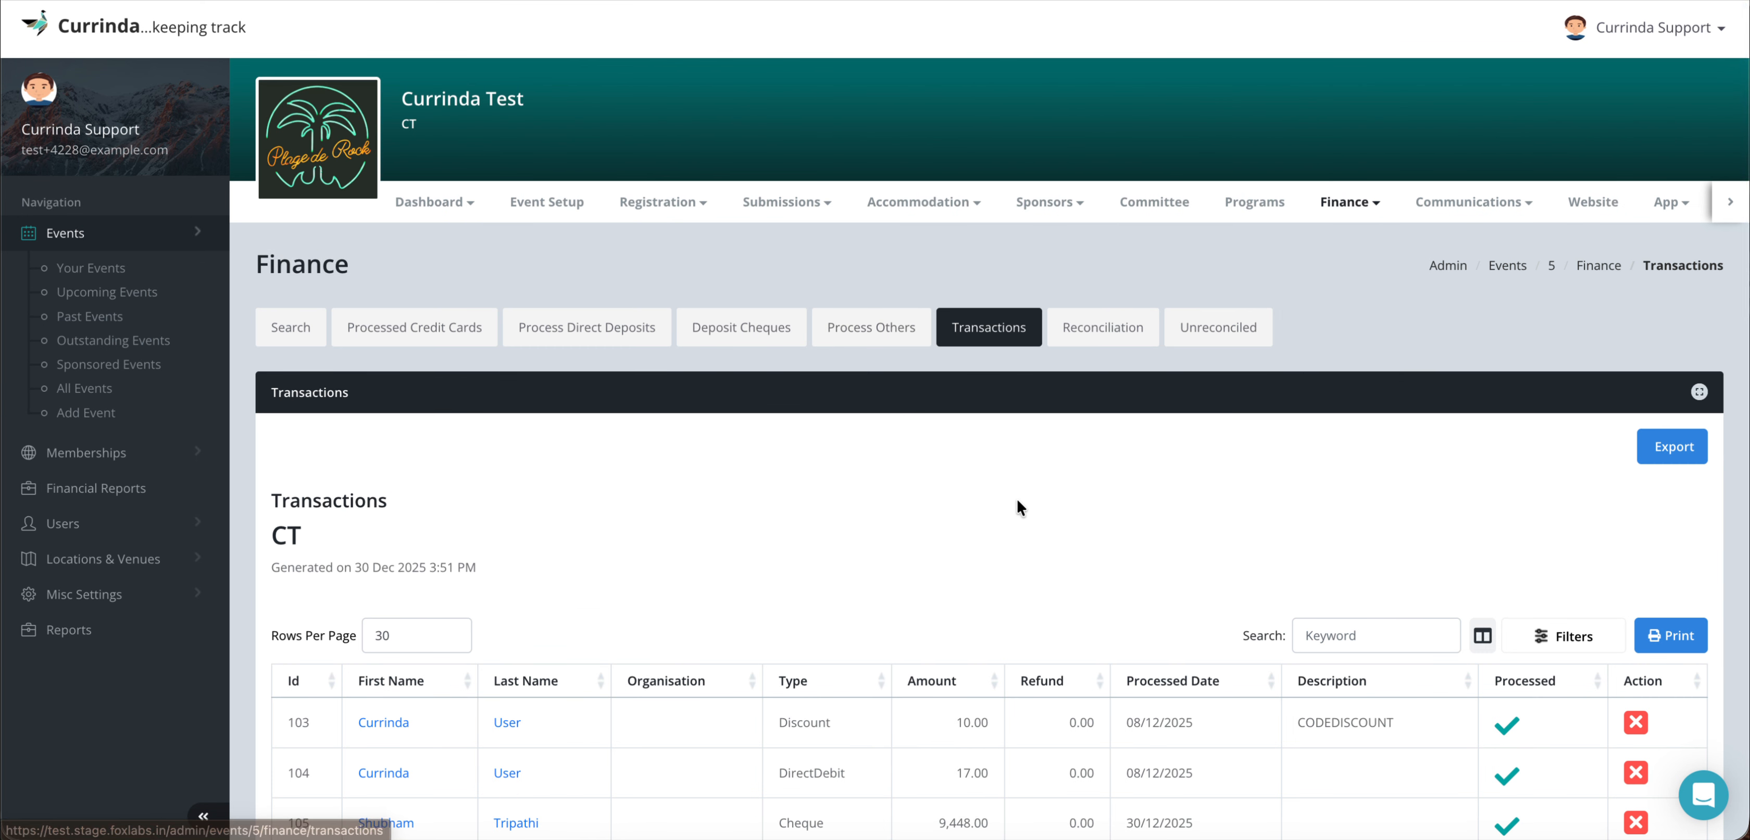
scroll(1016, 503, "down", 5)
left_click(1565, 281)
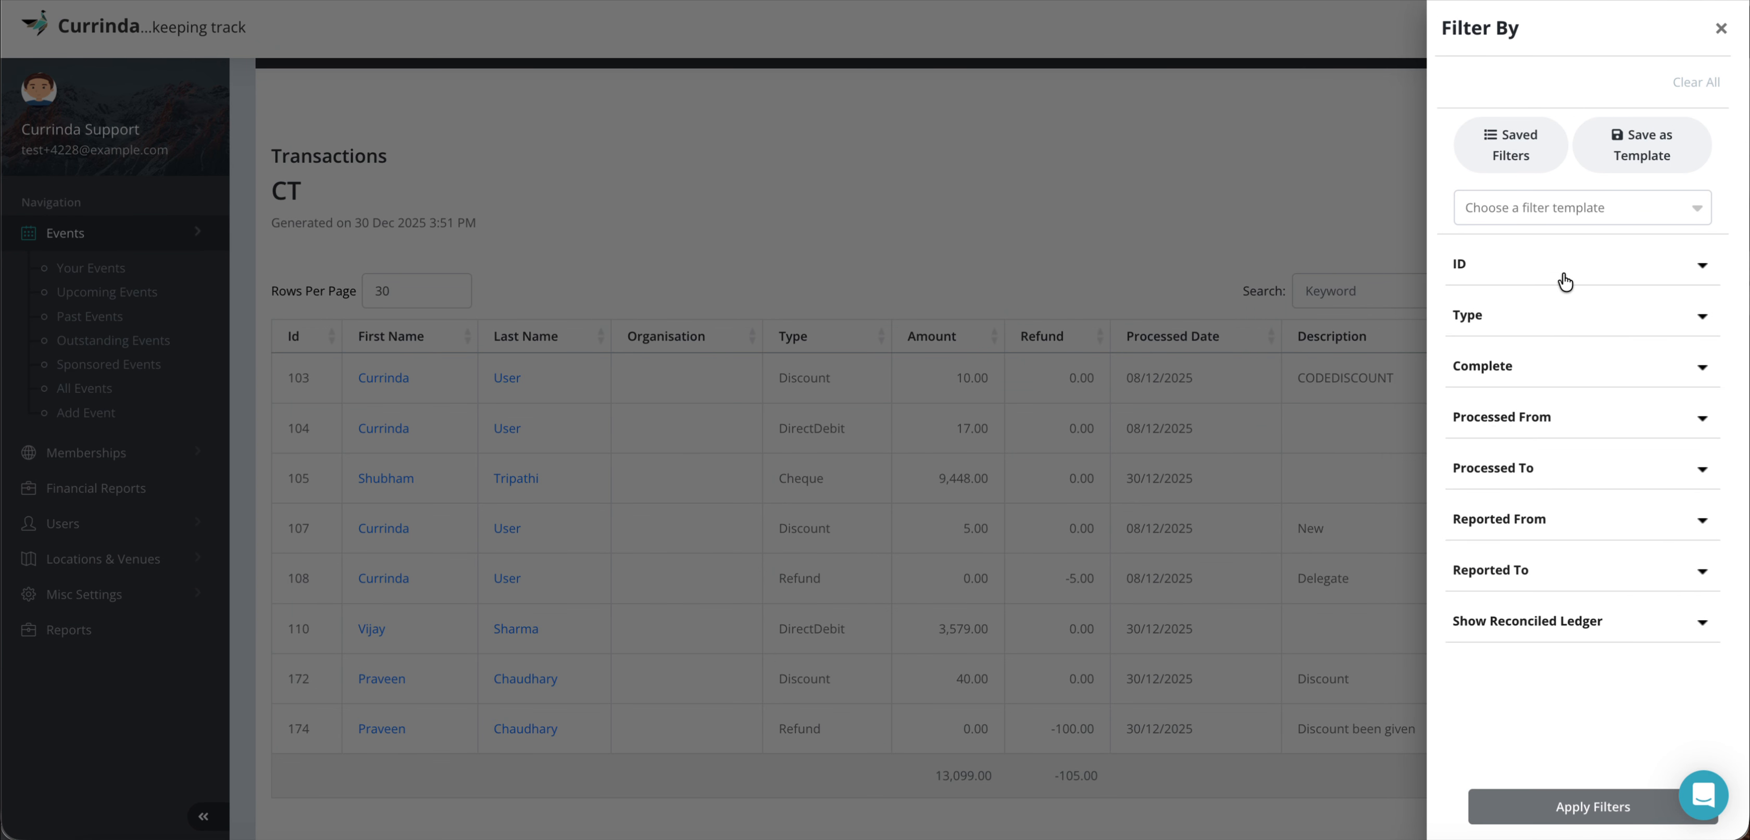
left_click(1556, 267)
left_click(1558, 271)
left_click(1538, 329)
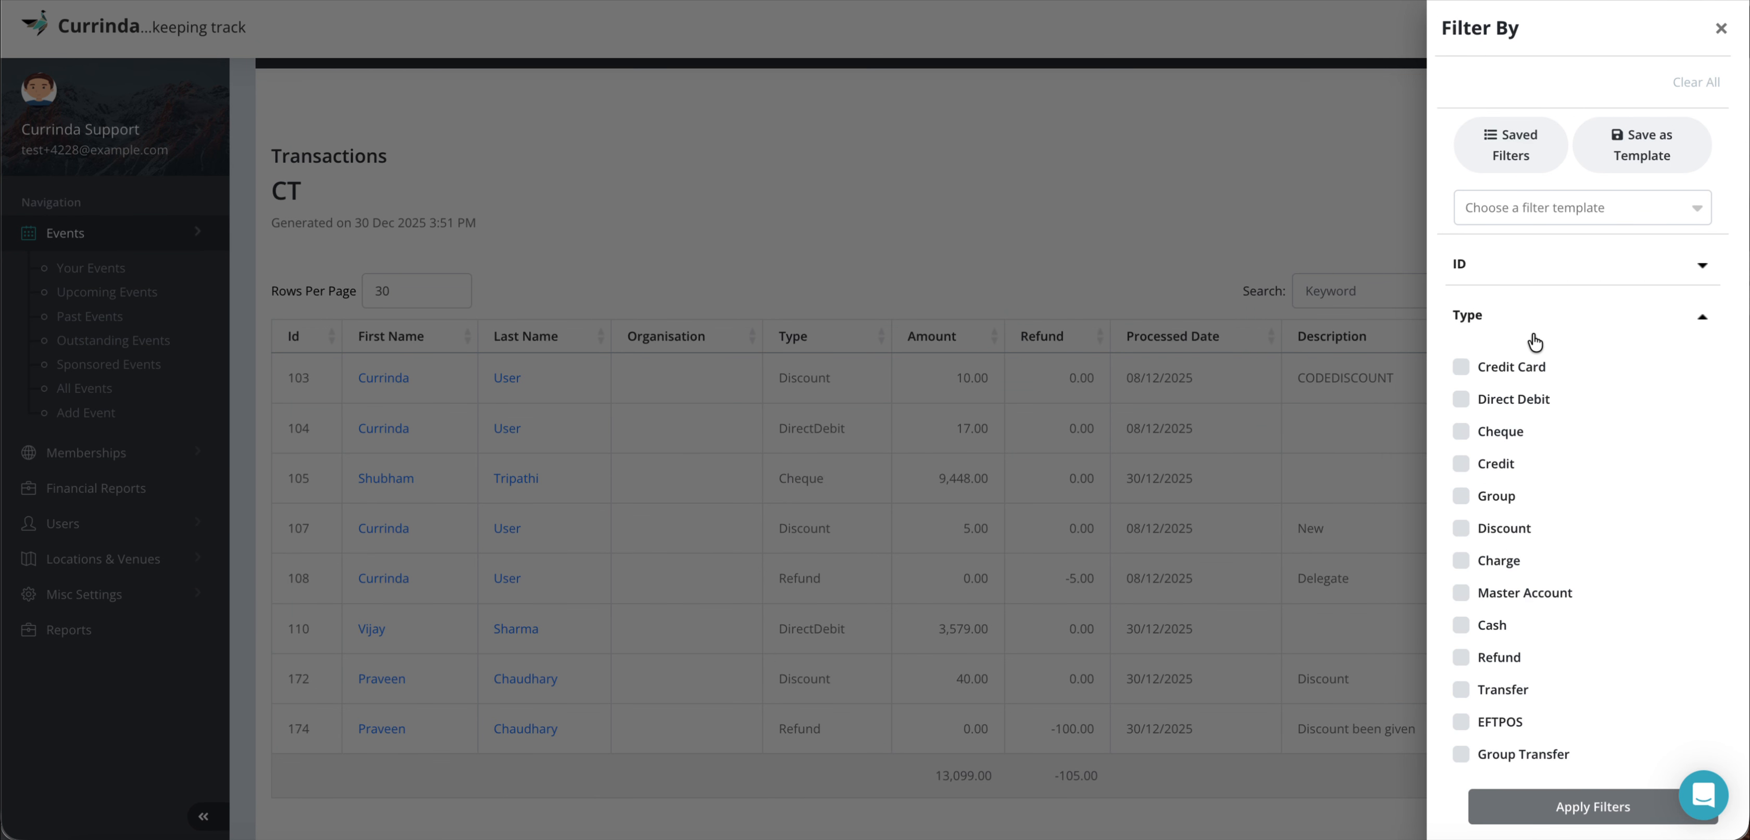
left_click(1493, 320)
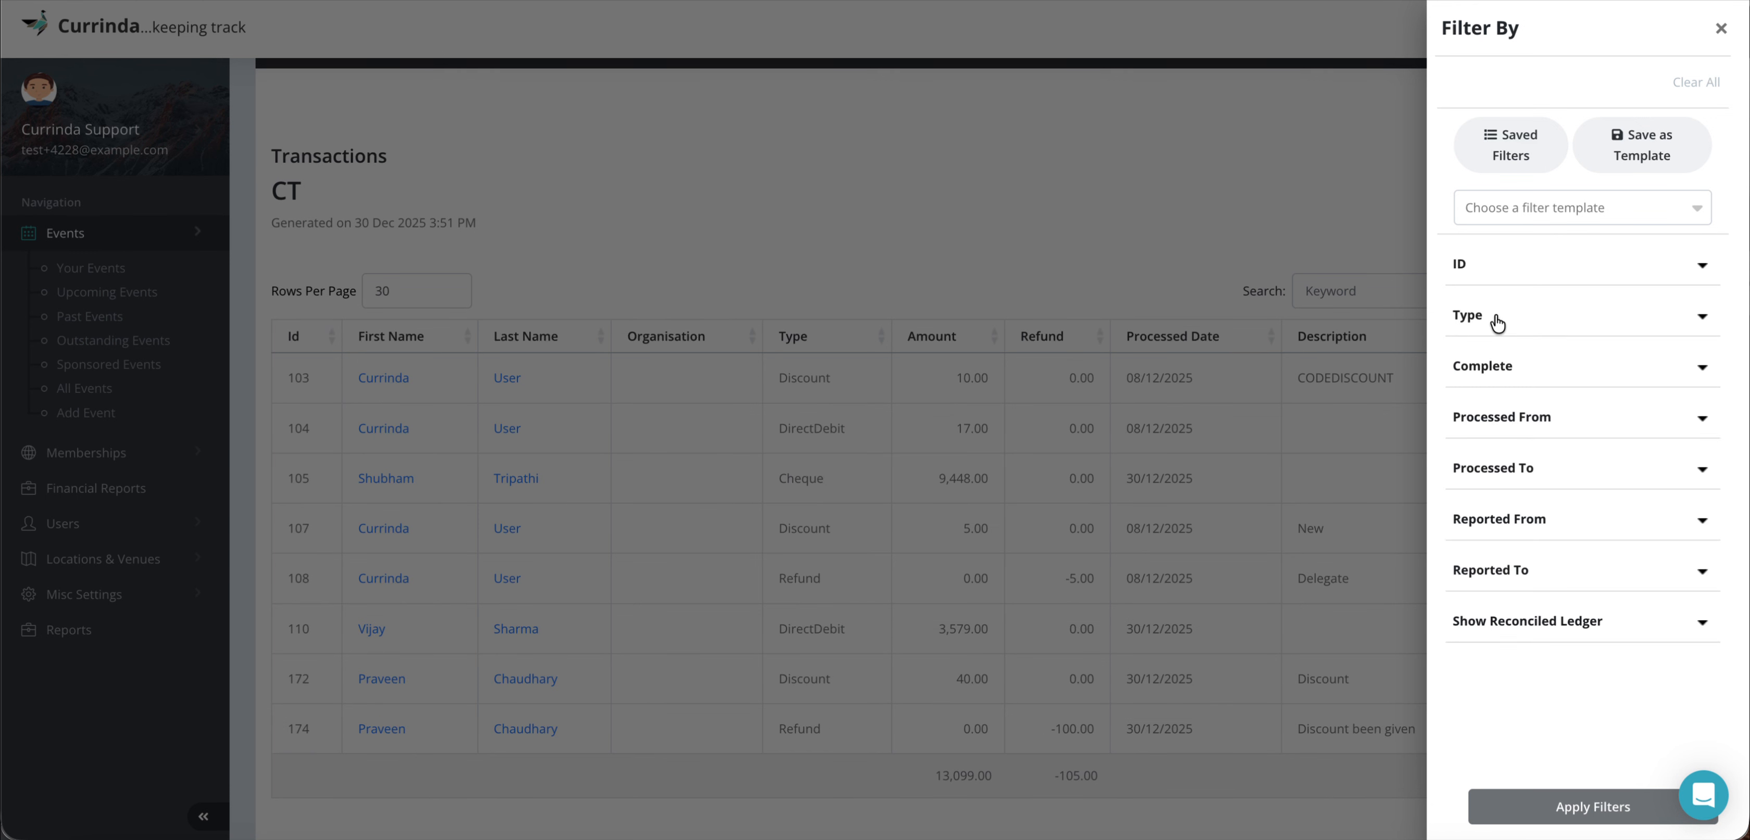
left_click(1490, 373)
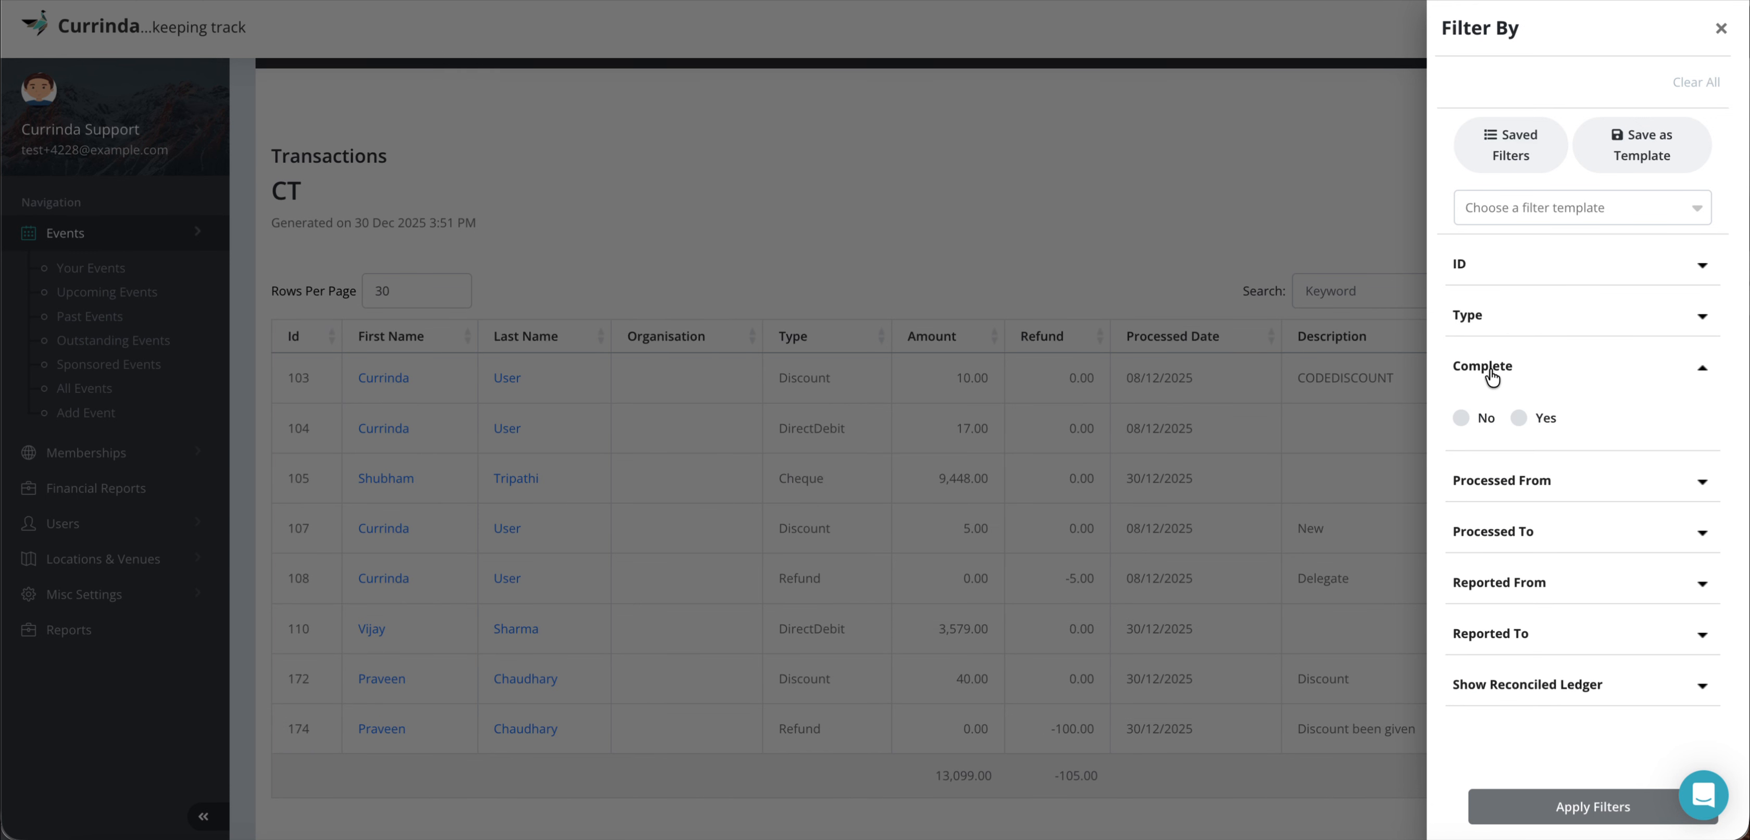
left_click(1491, 374)
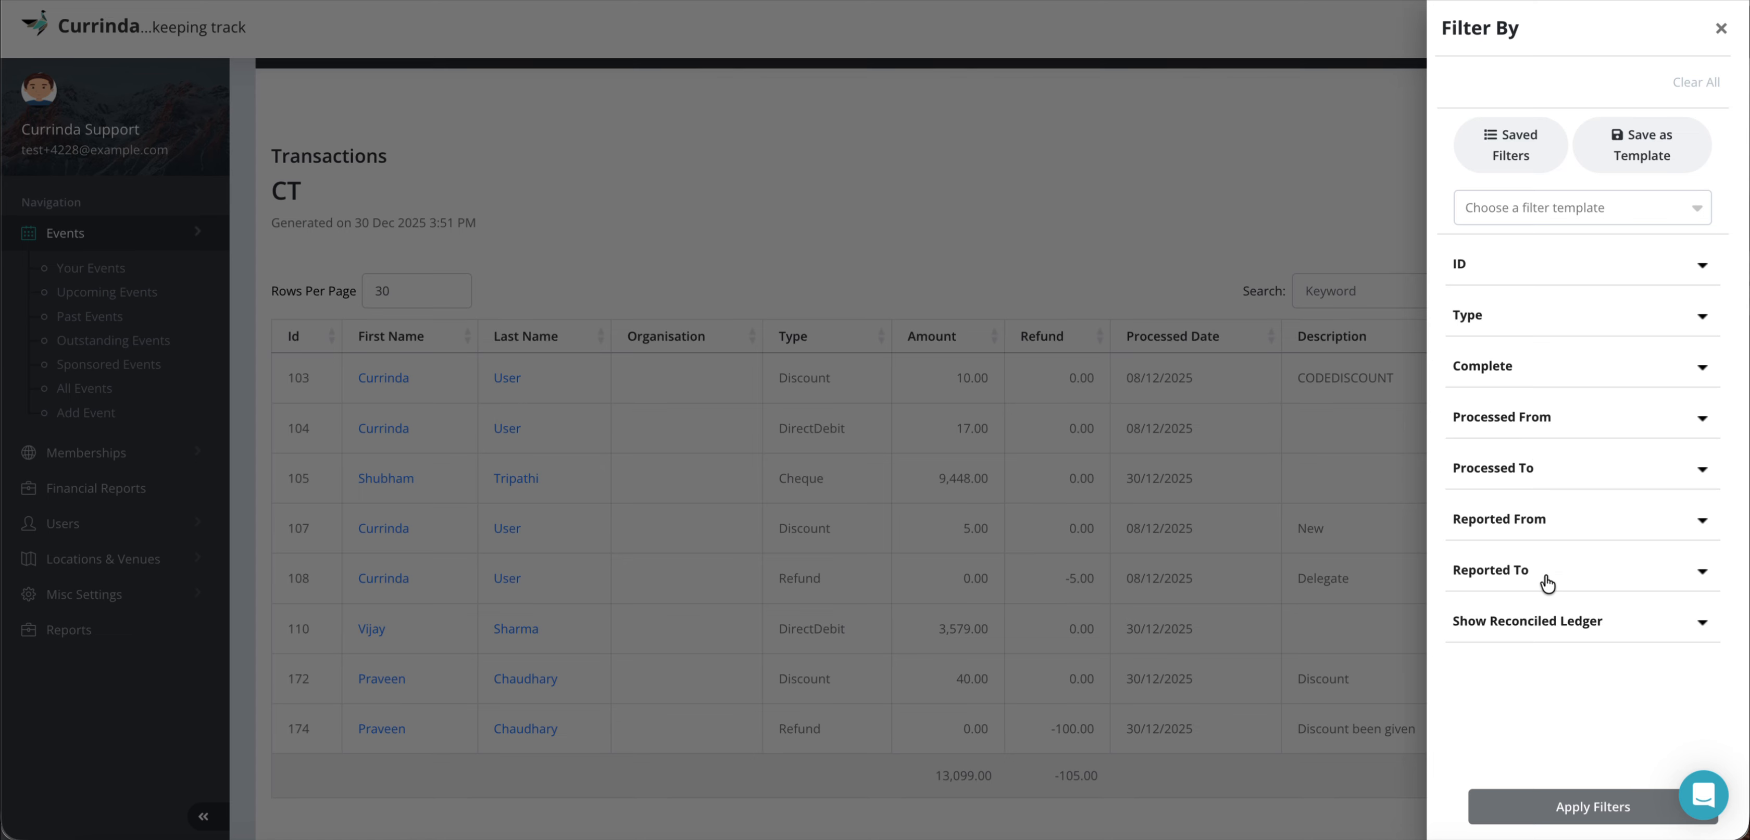
left_click(1545, 623)
left_click(1545, 624)
left_click(1721, 27)
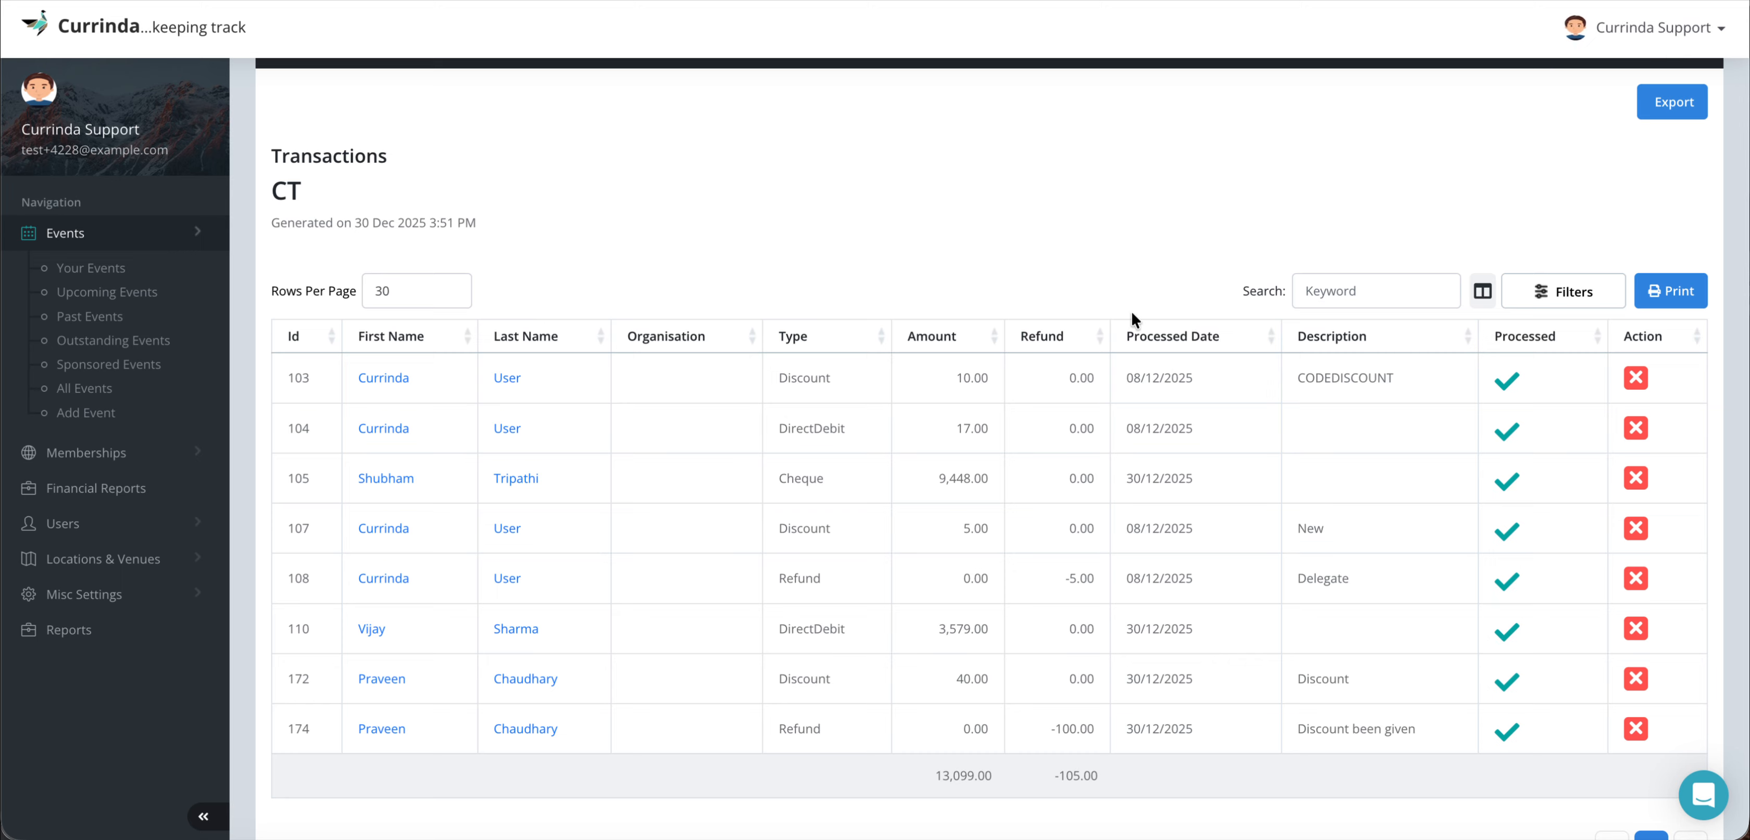
Open the event's Reconciliation report and examine the active and cancelled registrations with their total costs
scroll(917, 336, "up", 2)
scroll(920, 337, "up", 3)
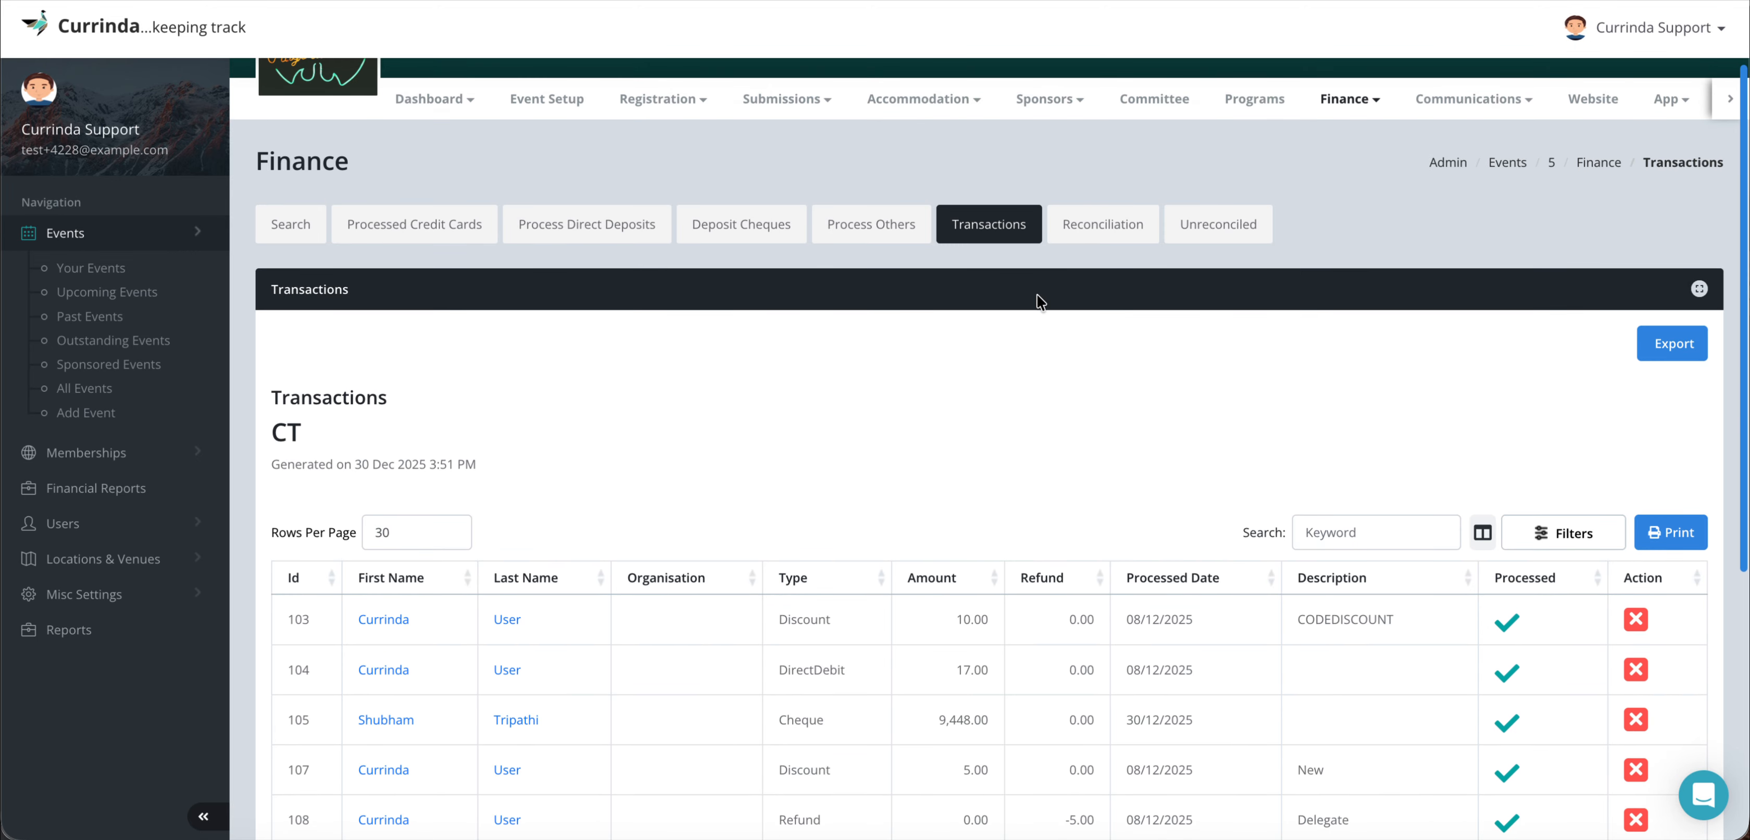
left_click(1110, 224)
scroll(1008, 503, "down", 5)
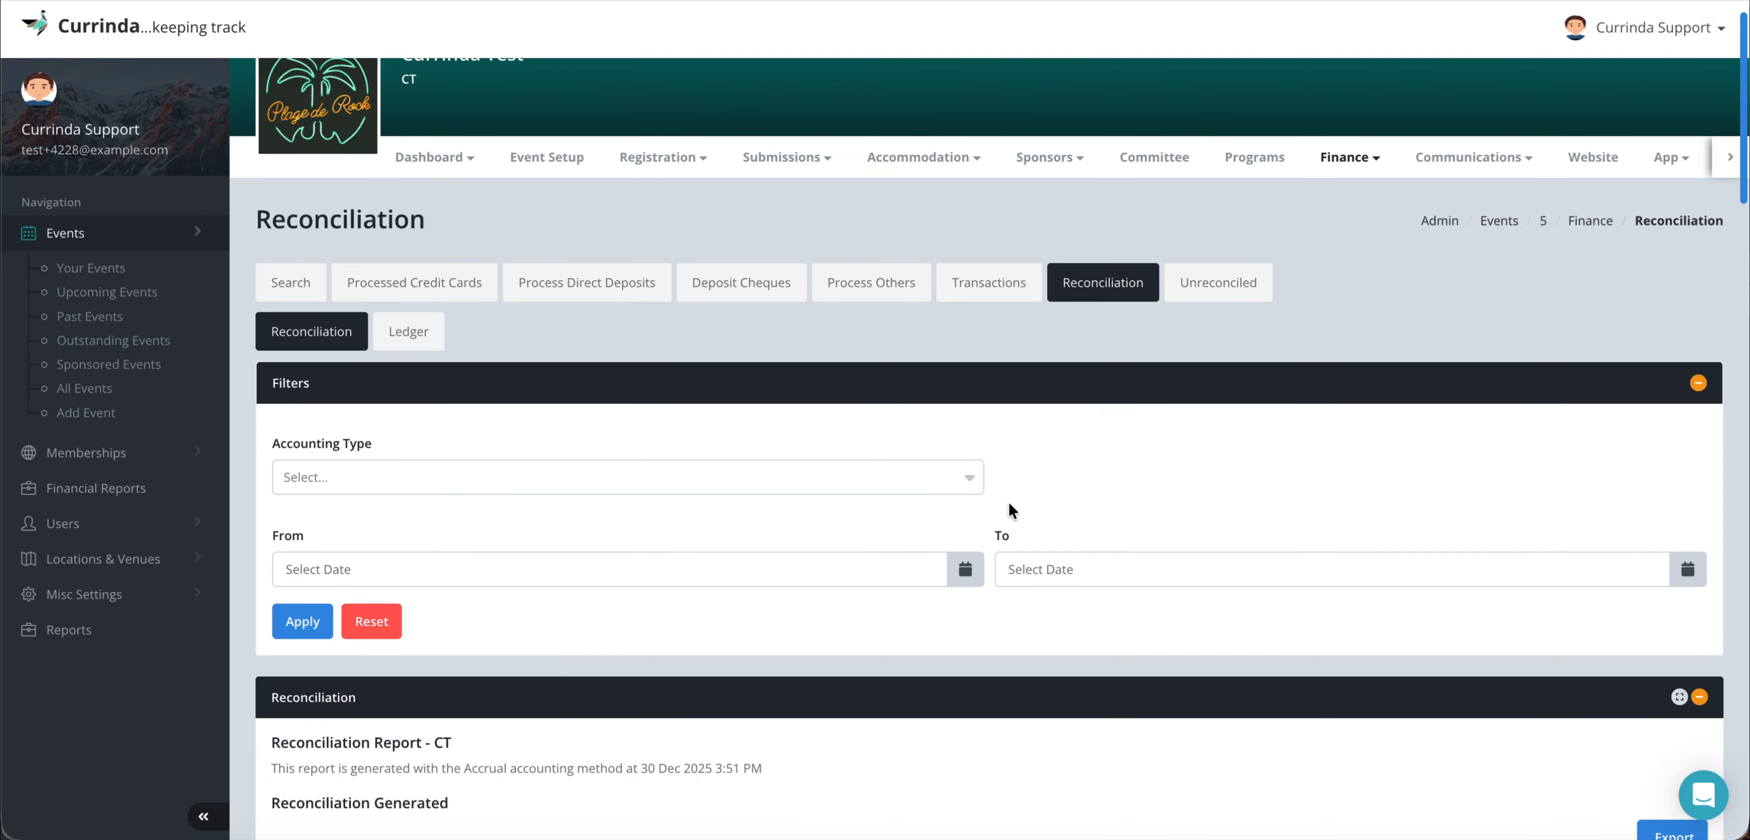
scroll(1008, 503, "down", 4)
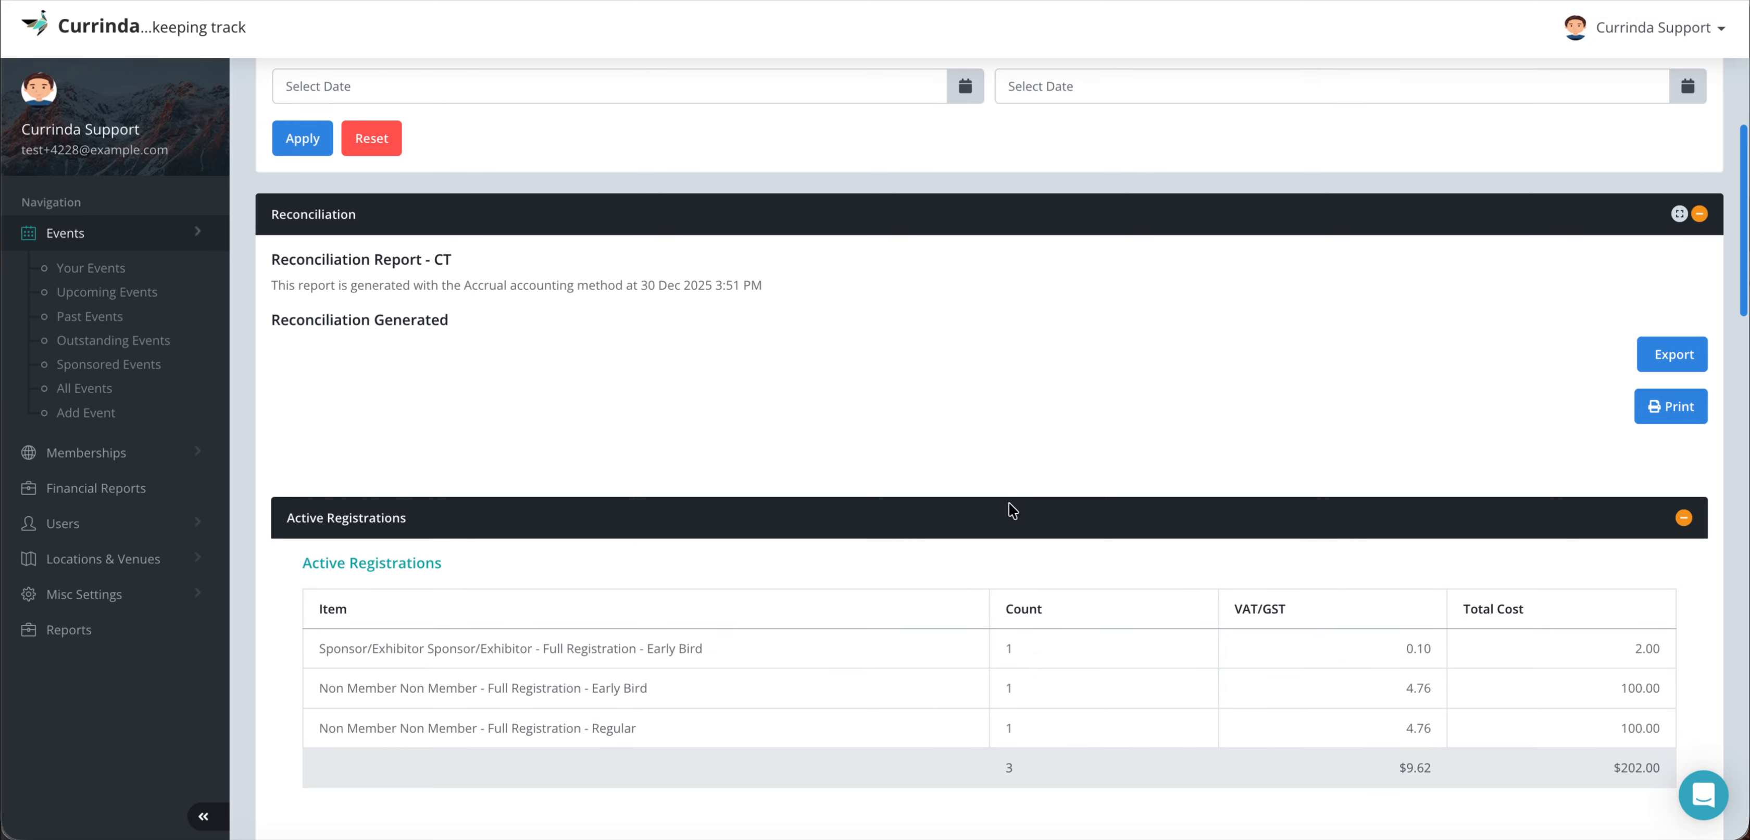
scroll(1009, 506, "down", 3)
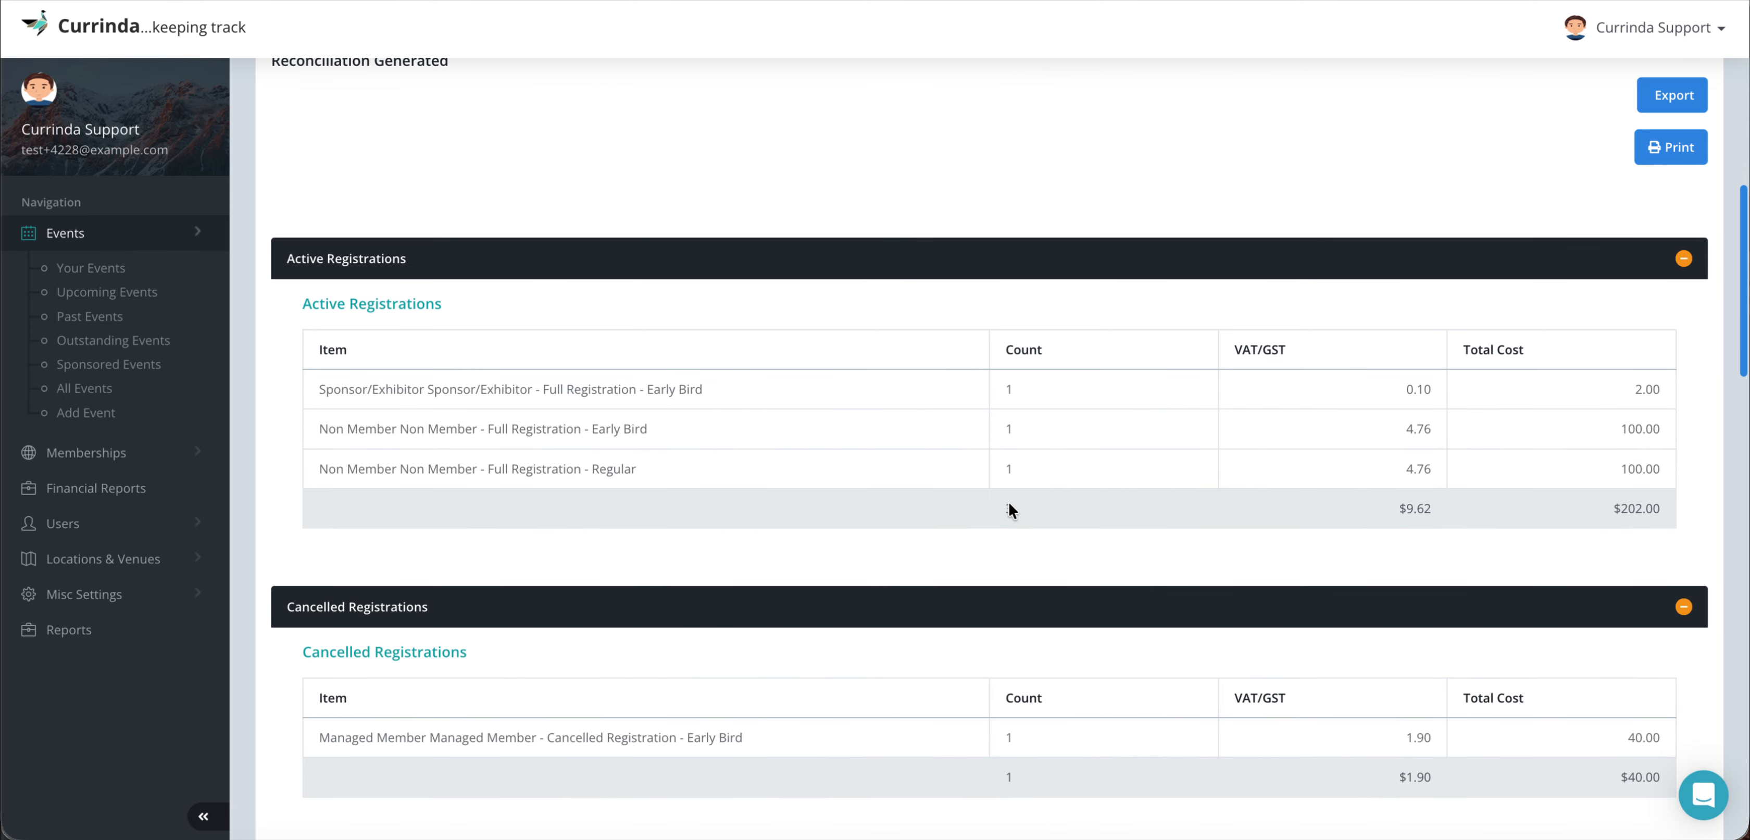
scroll(1009, 507, "down", 1)
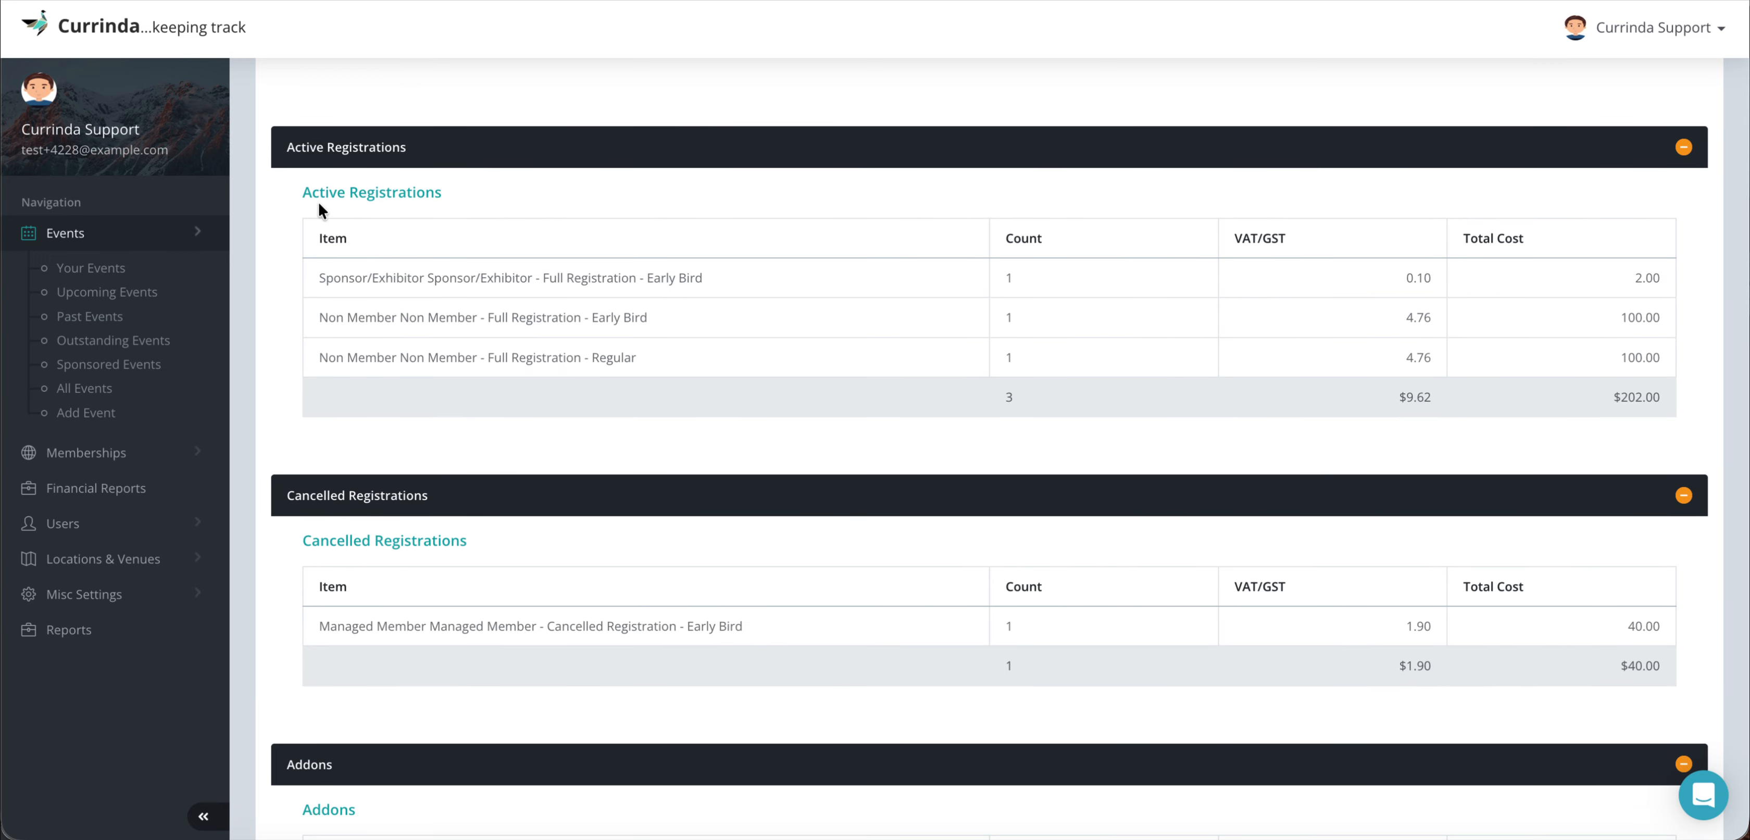
left_click_drag(297, 195, 499, 203)
left_click(500, 202)
scroll(1092, 459, "down", 1)
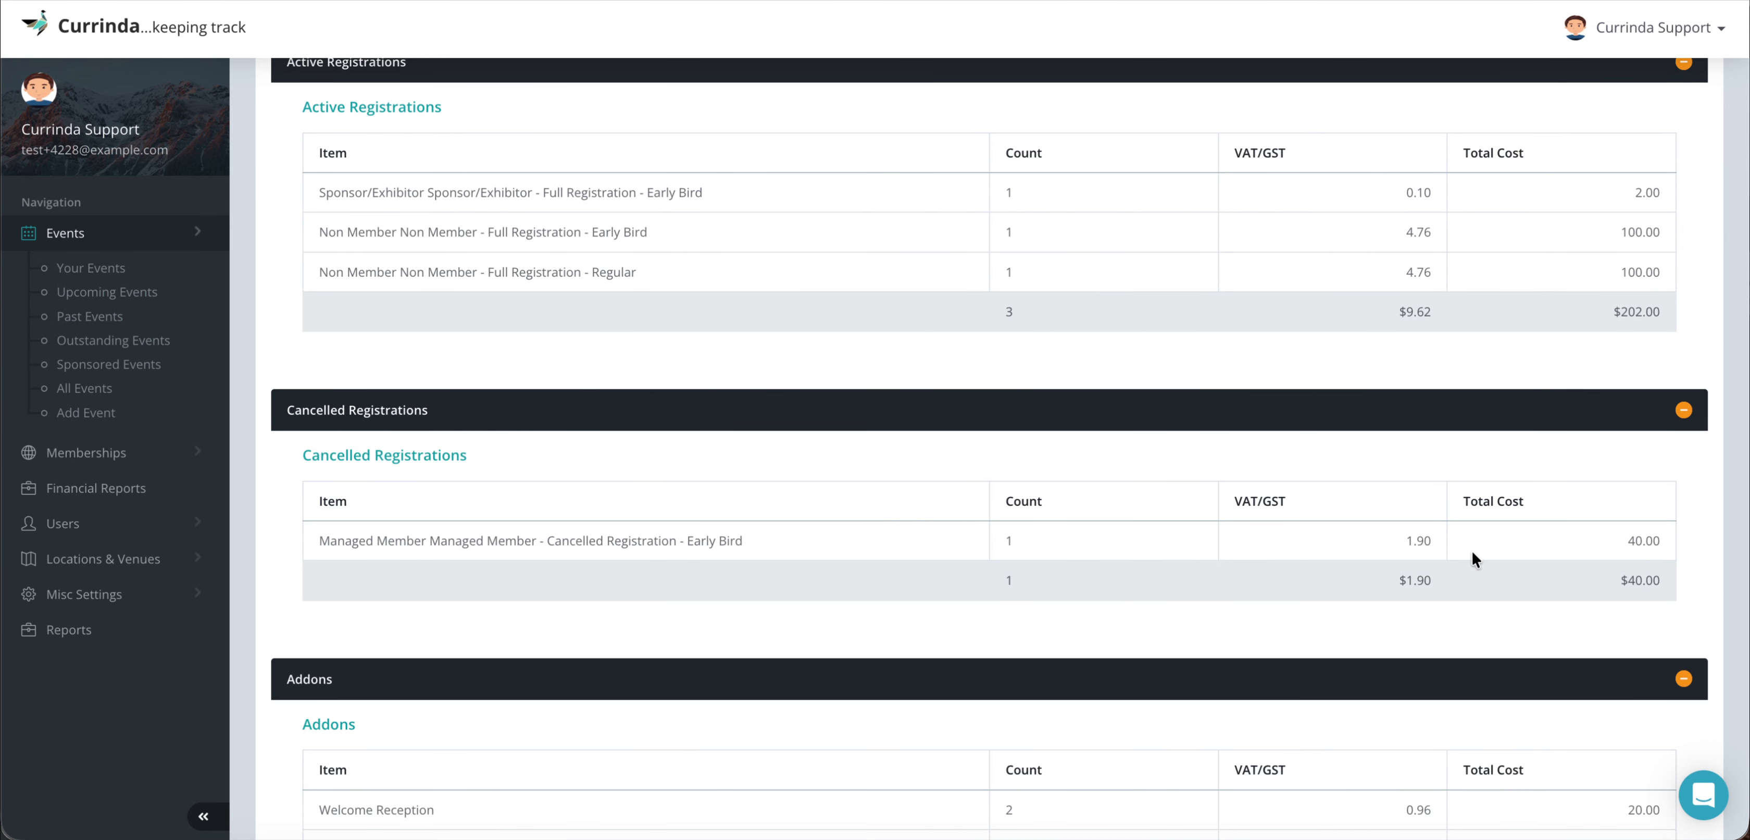
left_click_drag(1621, 576, 1689, 572)
left_click(1408, 608)
Review the report's addons, accommodations, discounts and user payments down to the reconciliation total outstanding
scroll(1408, 608, "down", 4)
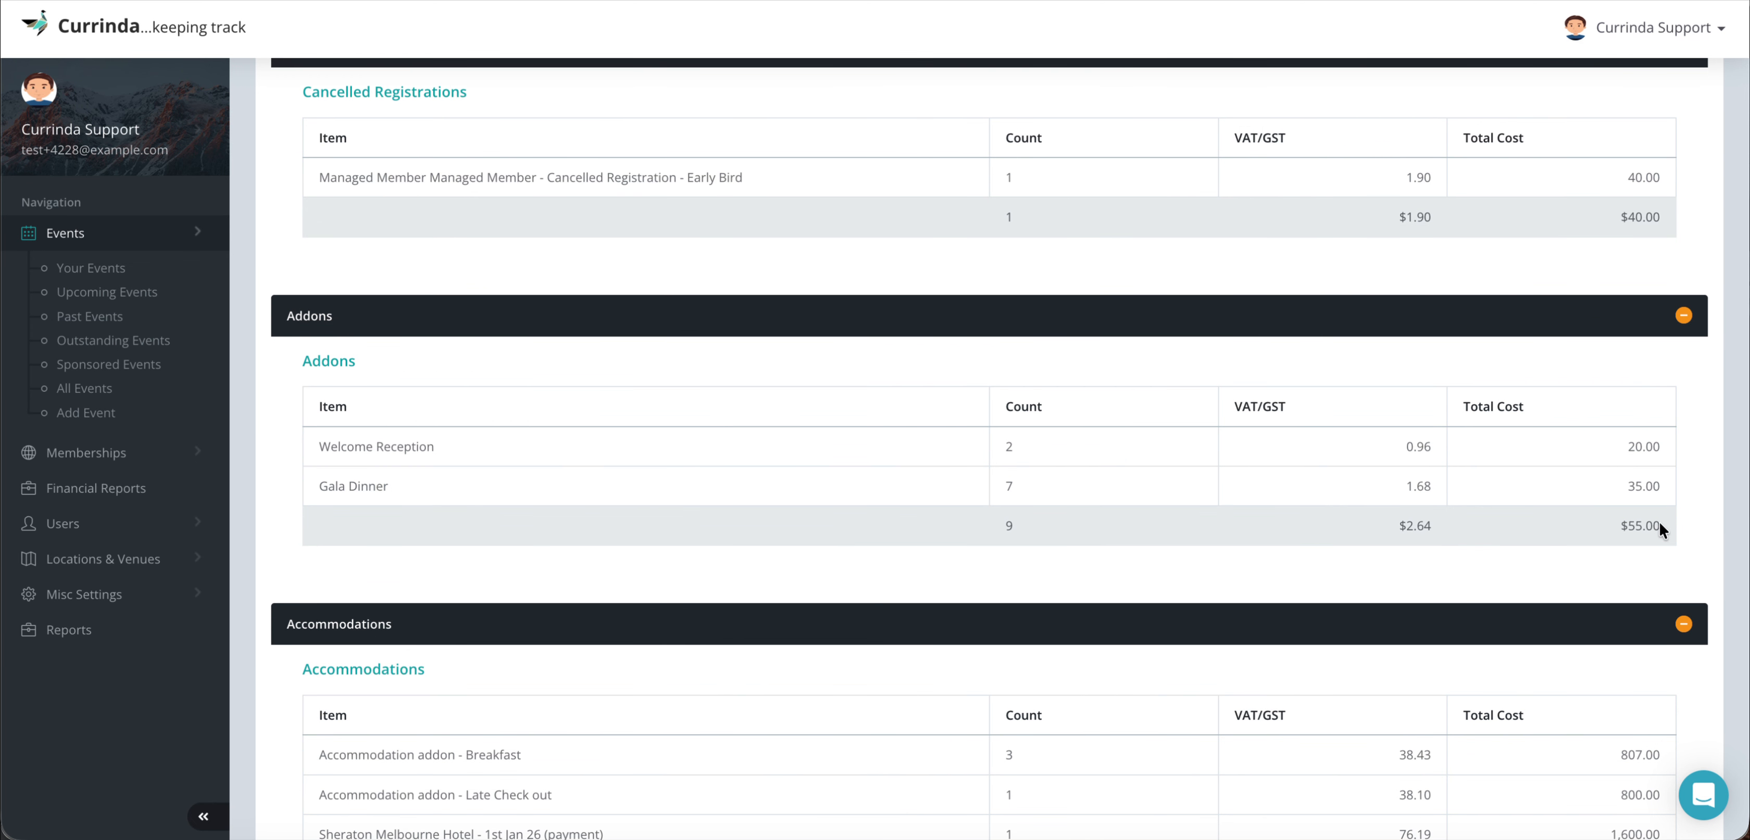
scroll(1564, 555, "down", 4)
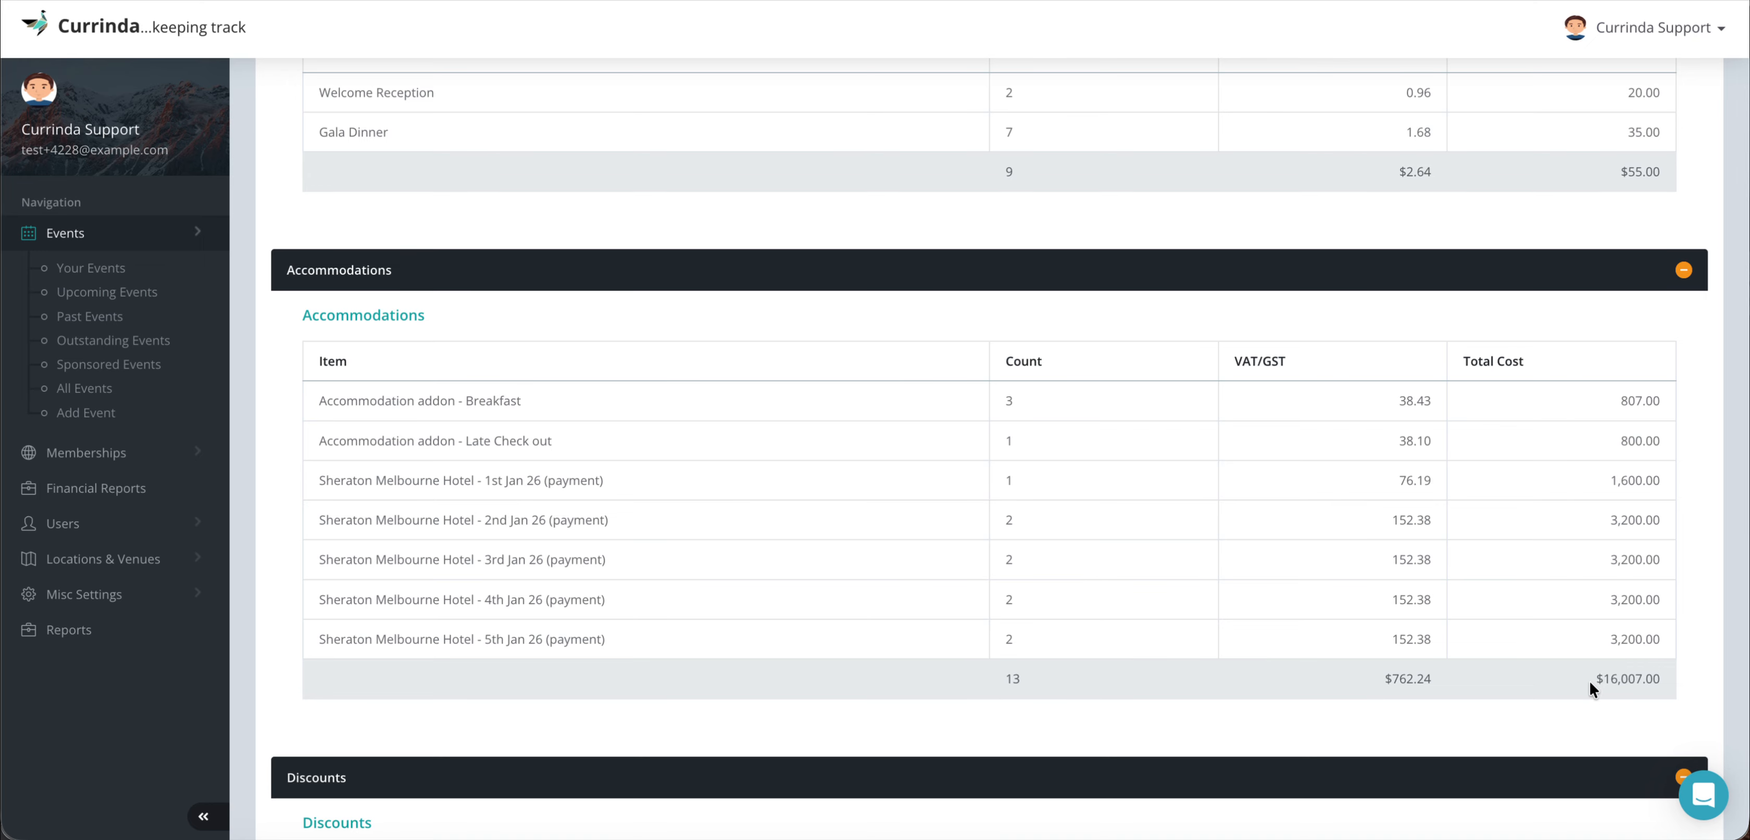
scroll(1536, 675, "down", 2)
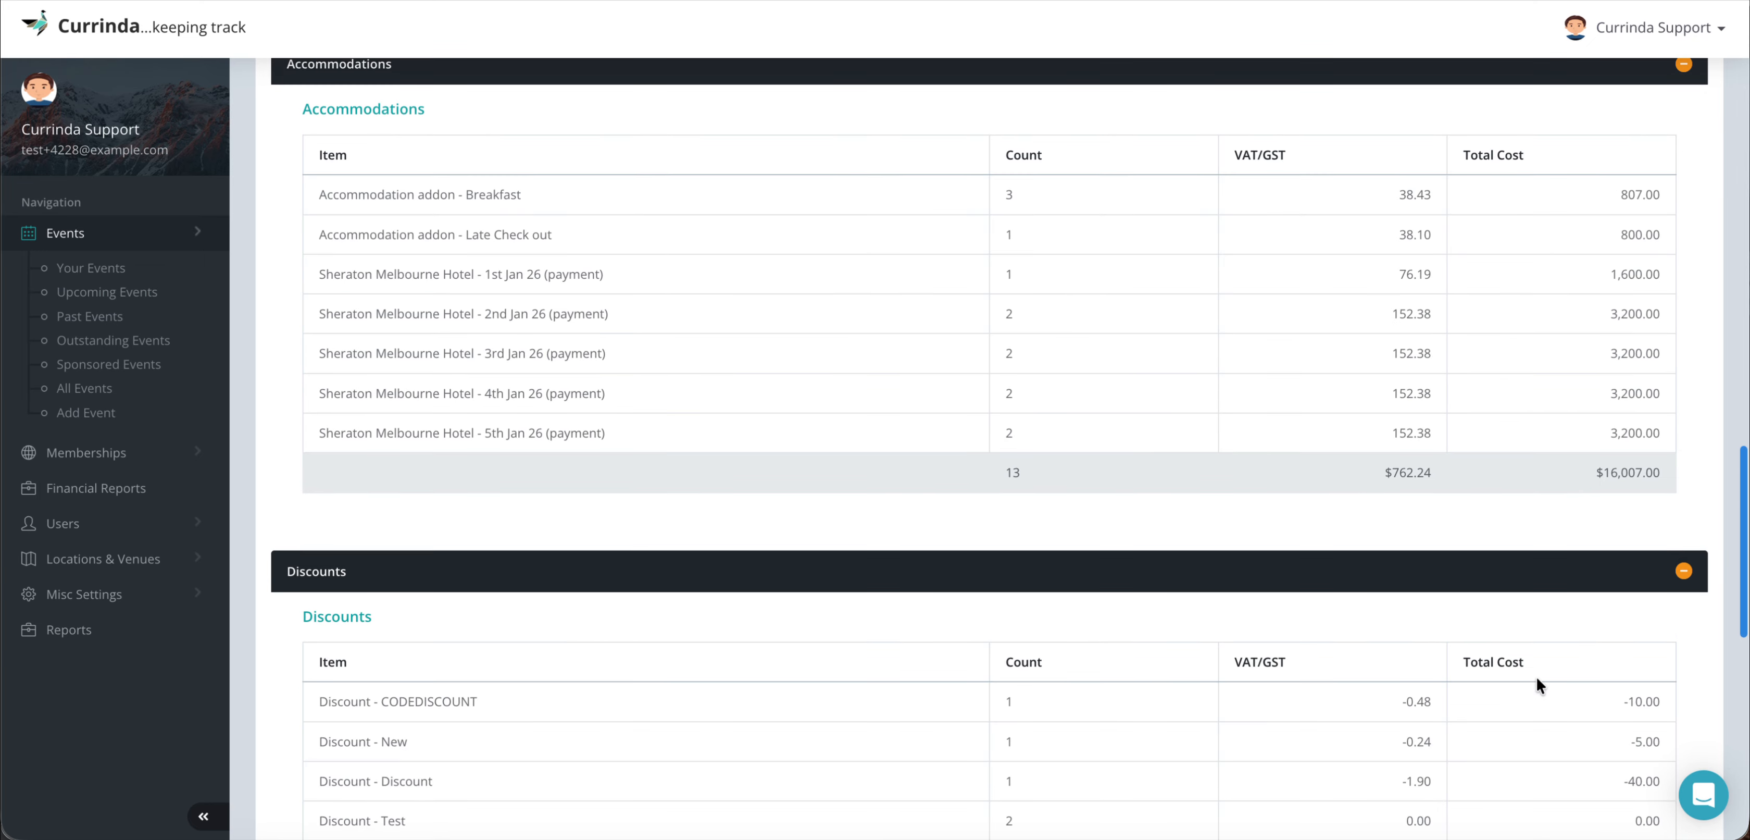
scroll(1548, 532, "down", 3)
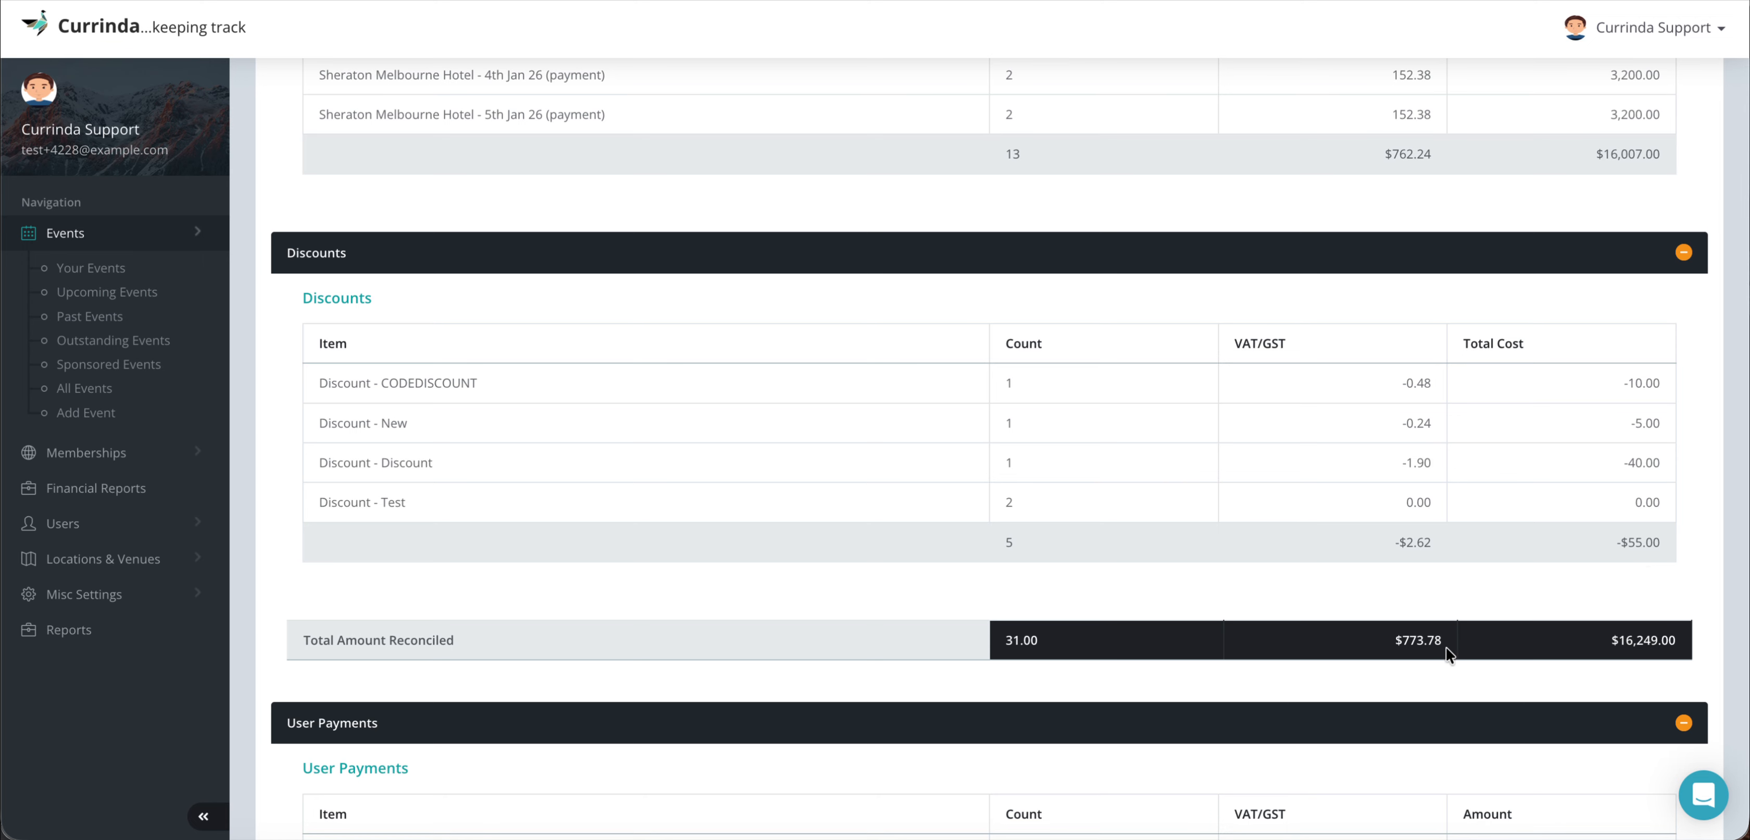
scroll(1602, 641, "down", 1)
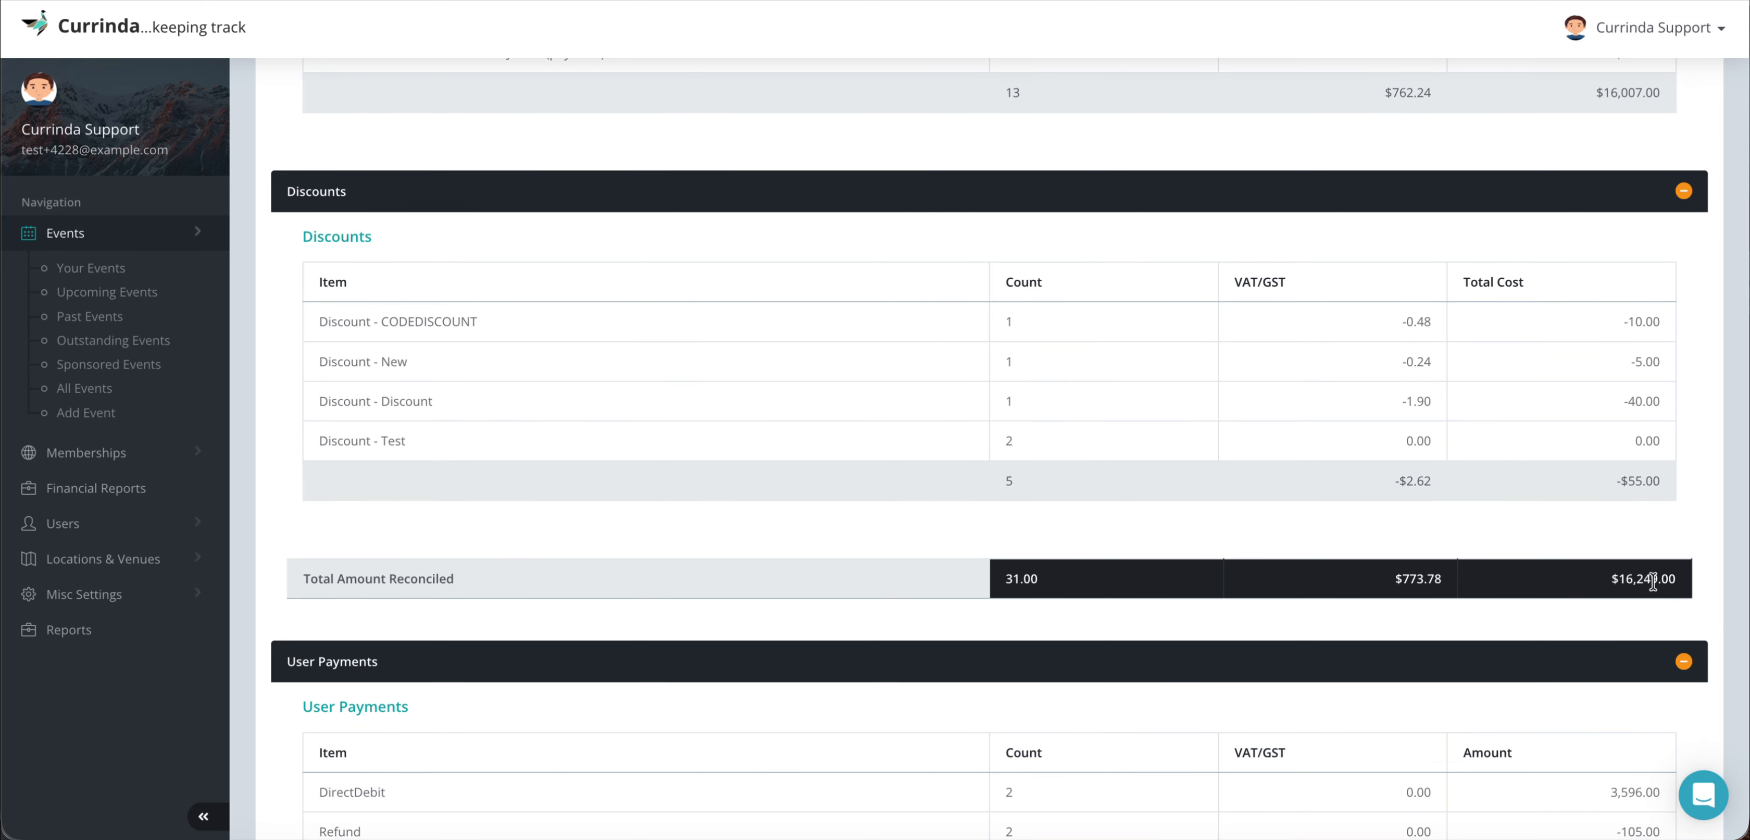
scroll(1606, 577, "down", 3)
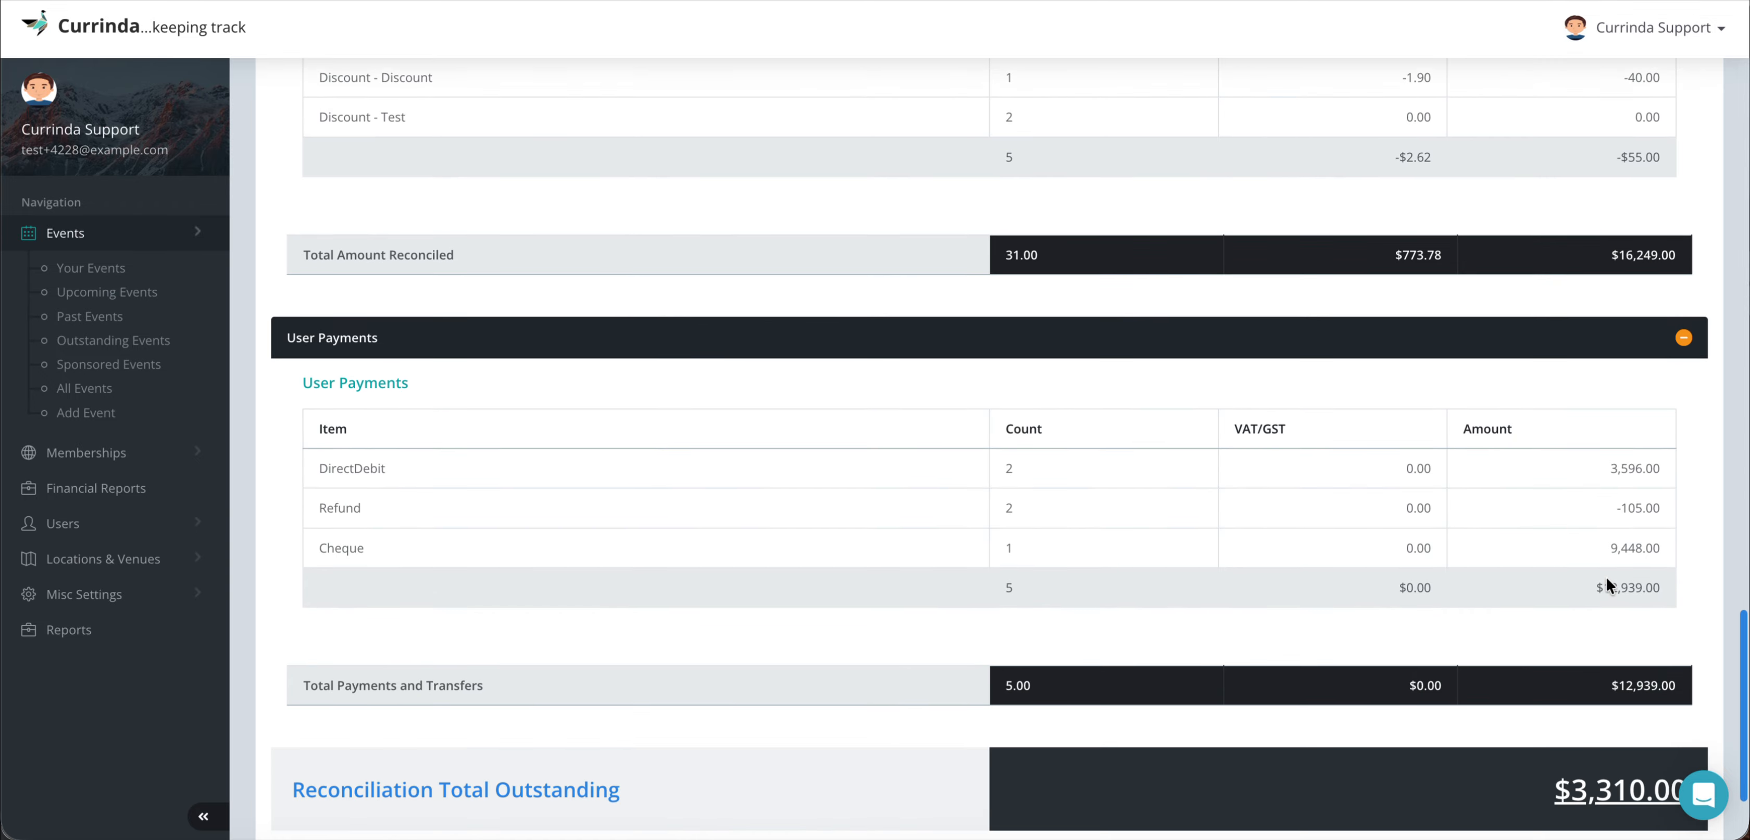
scroll(1488, 610, "down", 2)
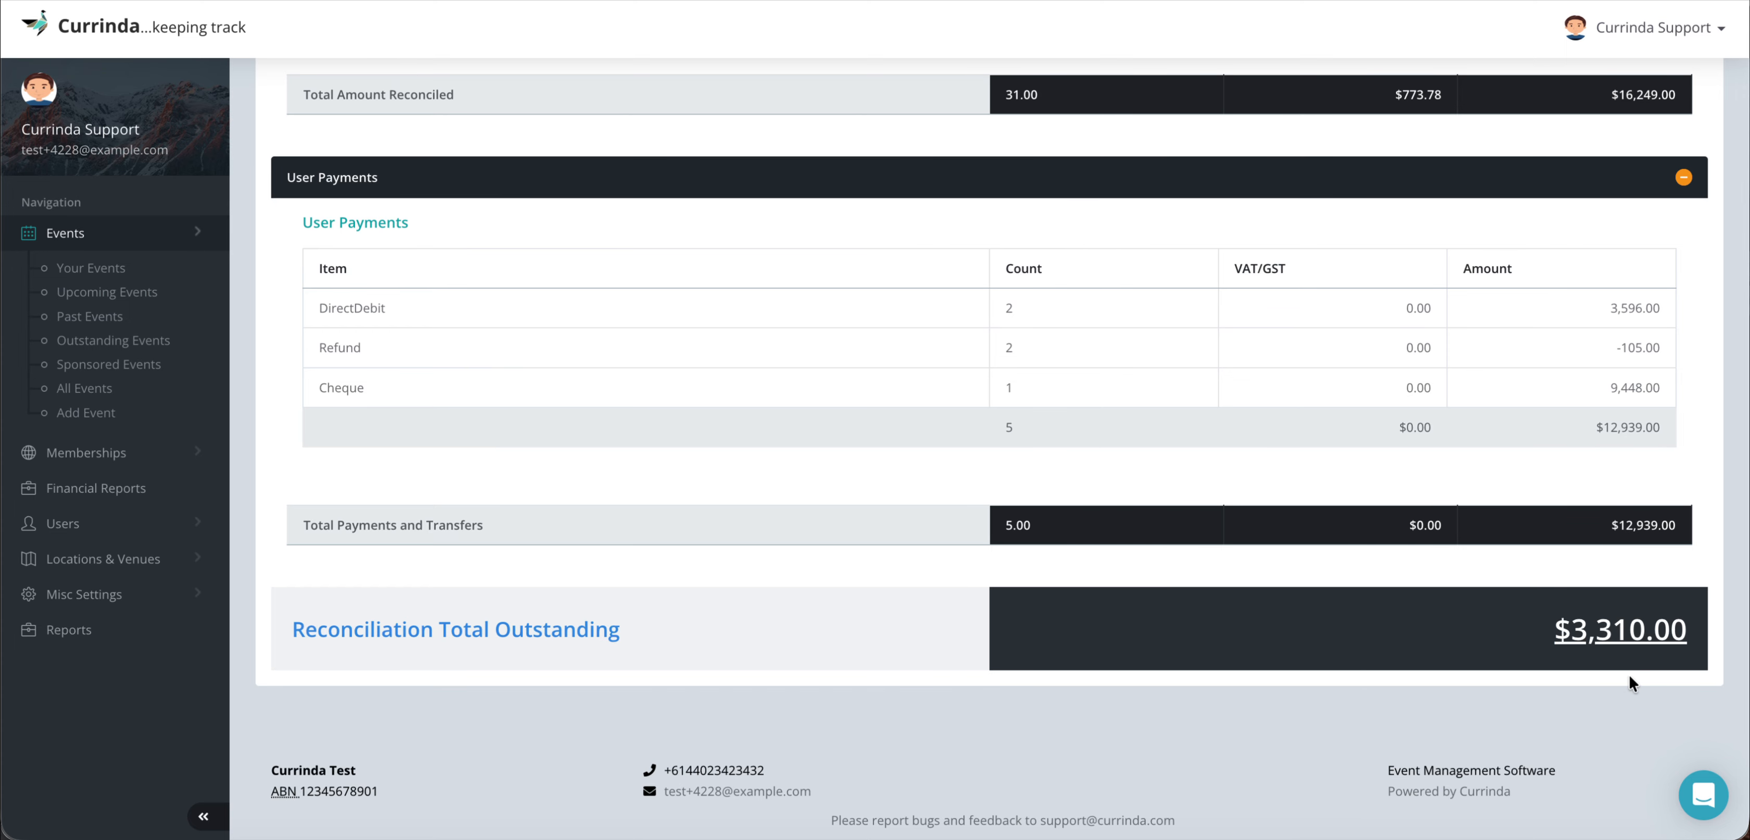
scroll(1301, 578, "up", 15)
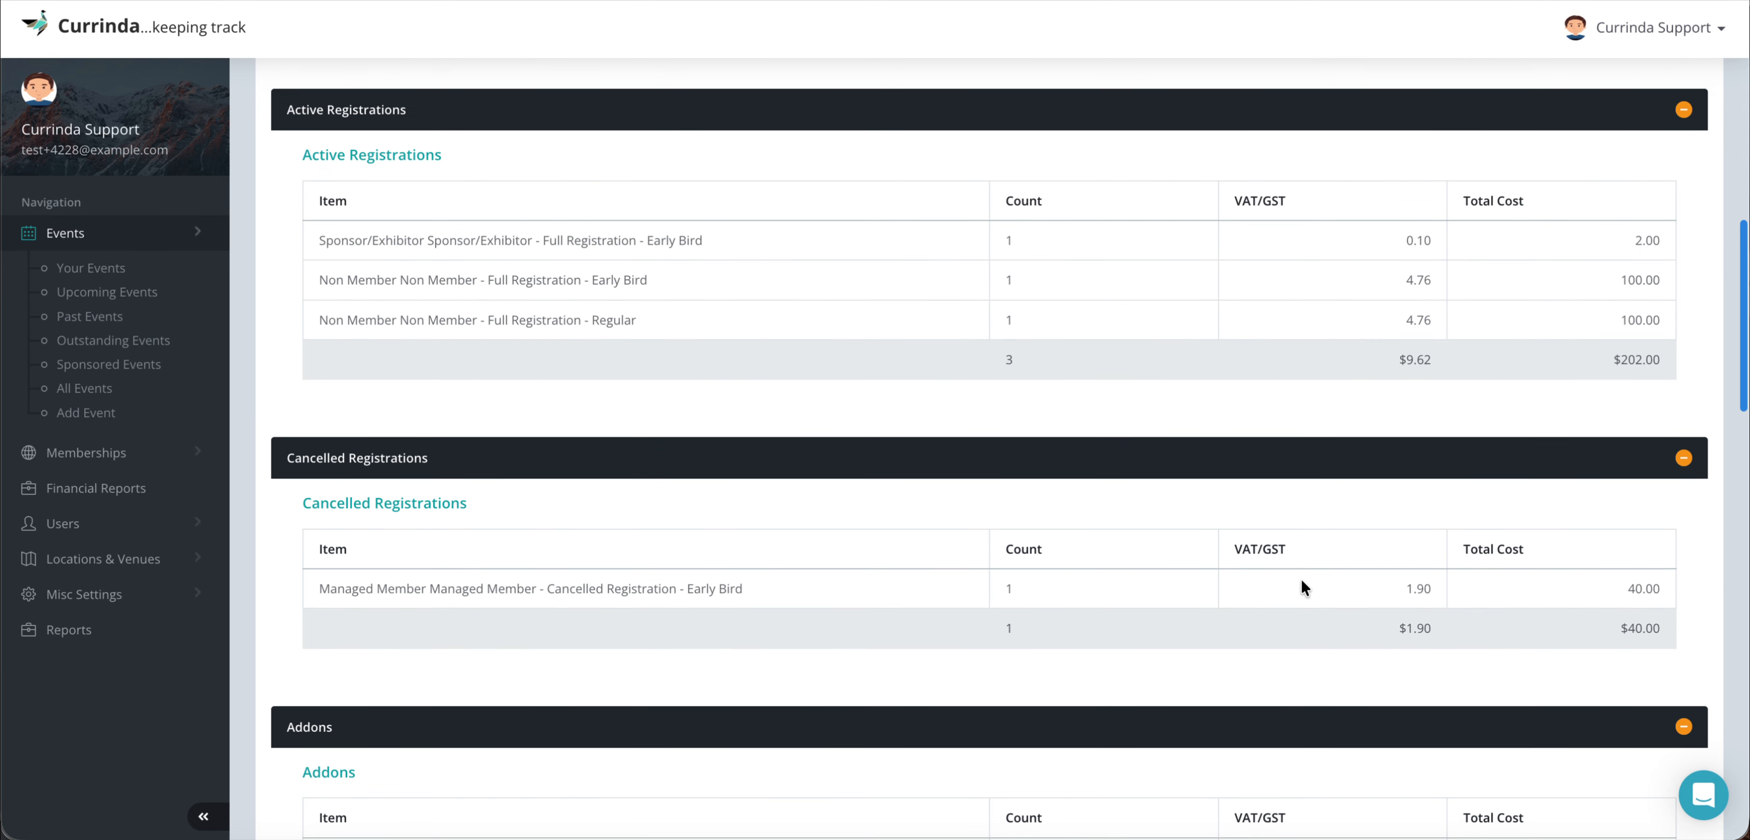
Open the Ledger view of the event's reconciliation and look through its entries down to the totals row
scroll(1301, 578, "up", 10)
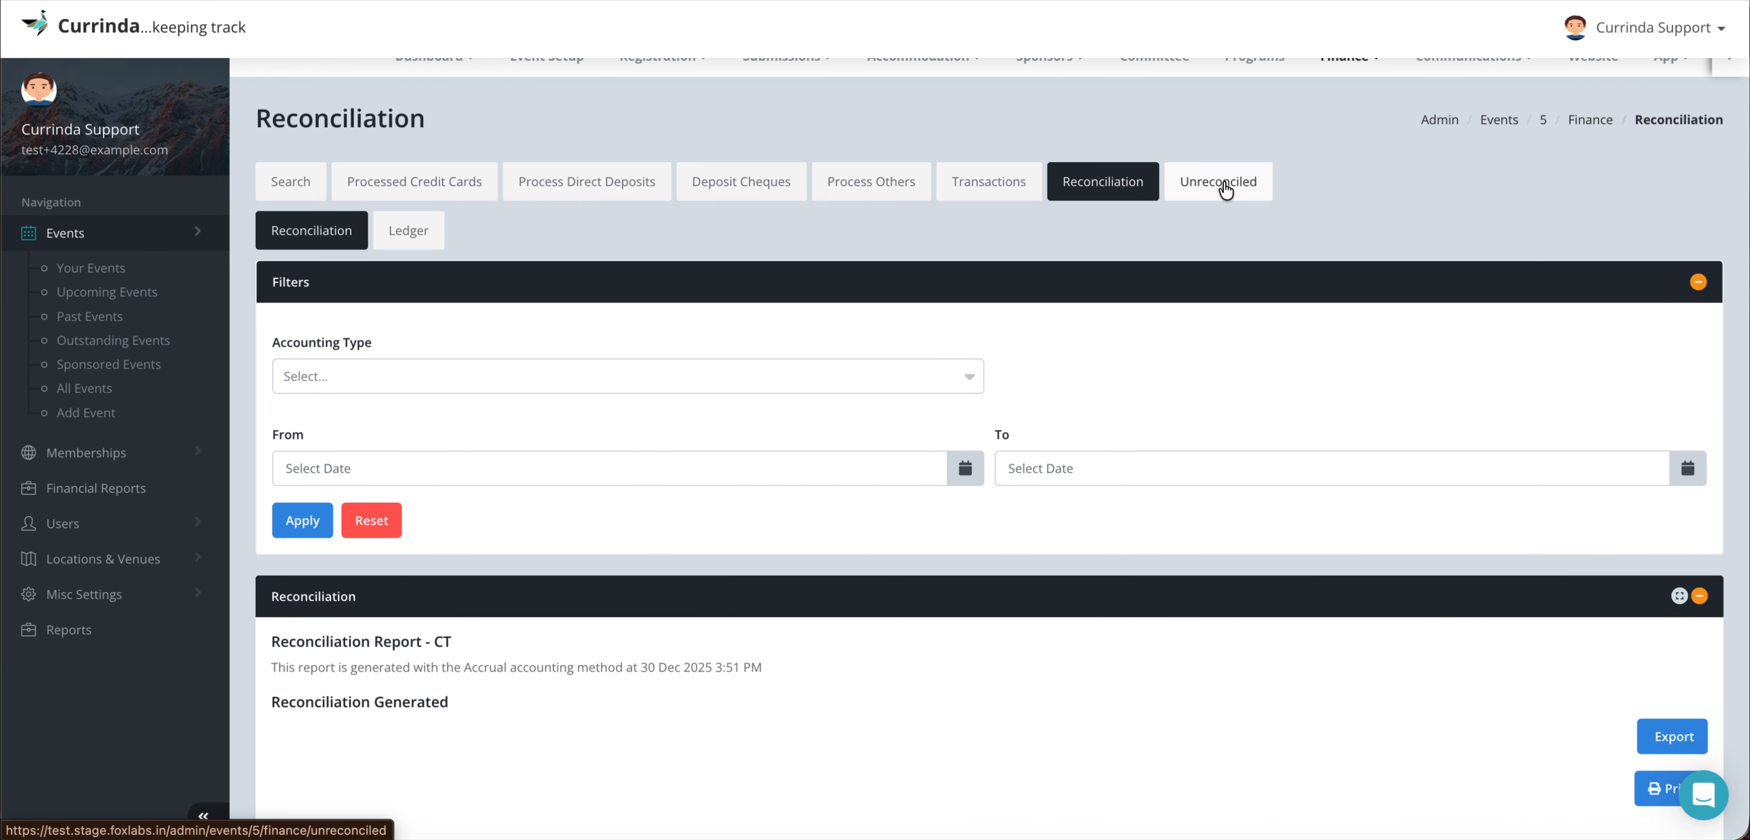
left_click(409, 228)
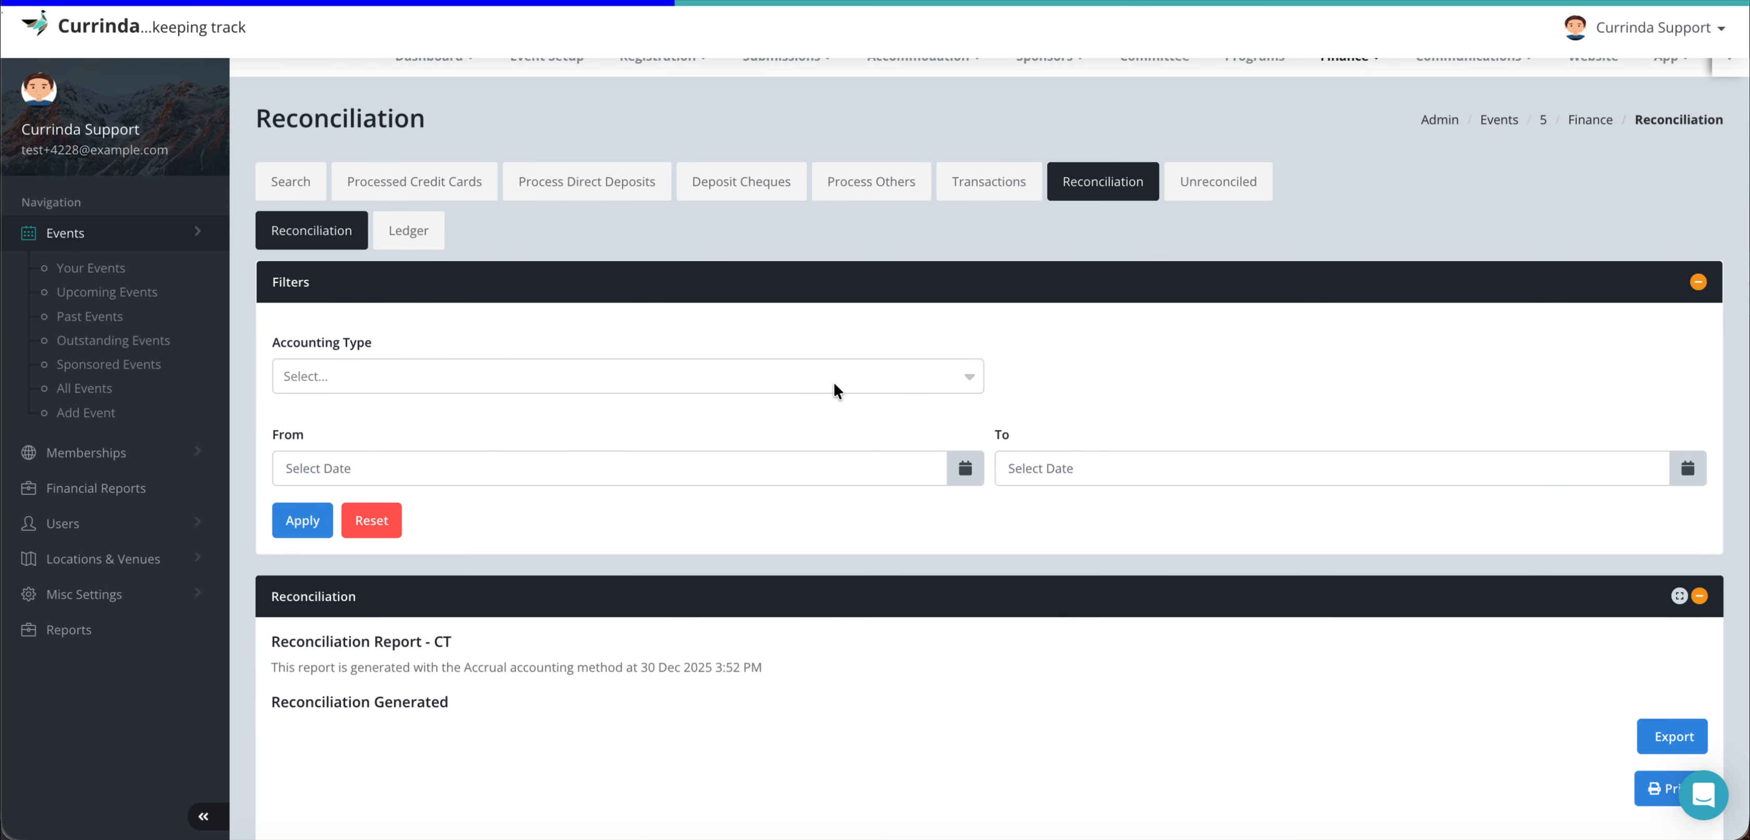
scroll(1086, 453, "down", 15)
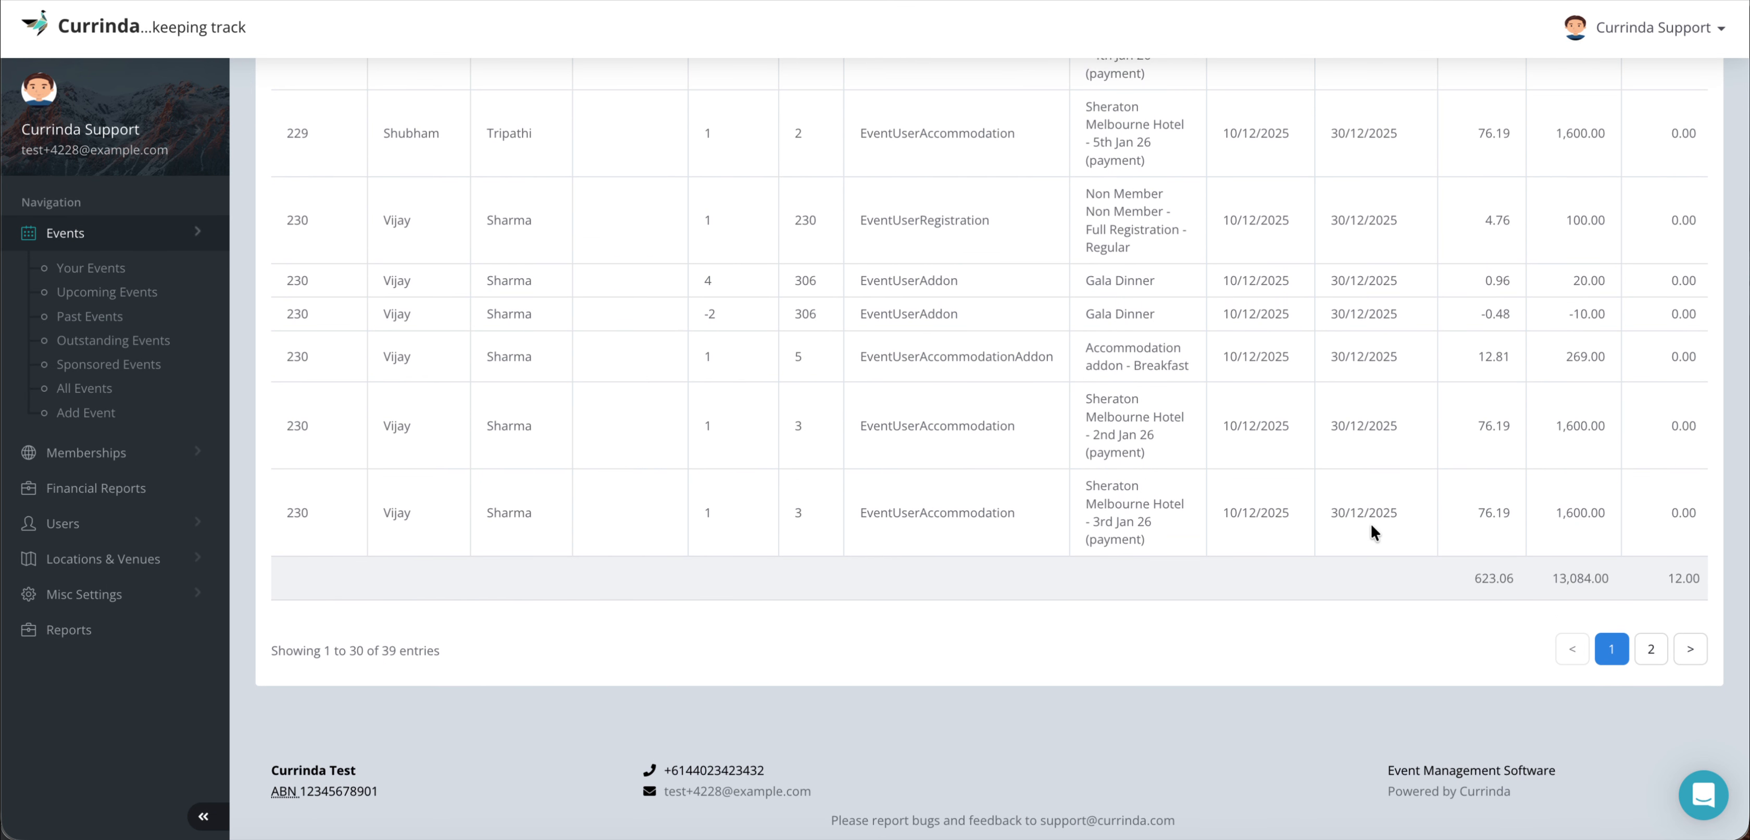
Set the ledger table to show 39 rows per page
scroll(1423, 500, "up", 10)
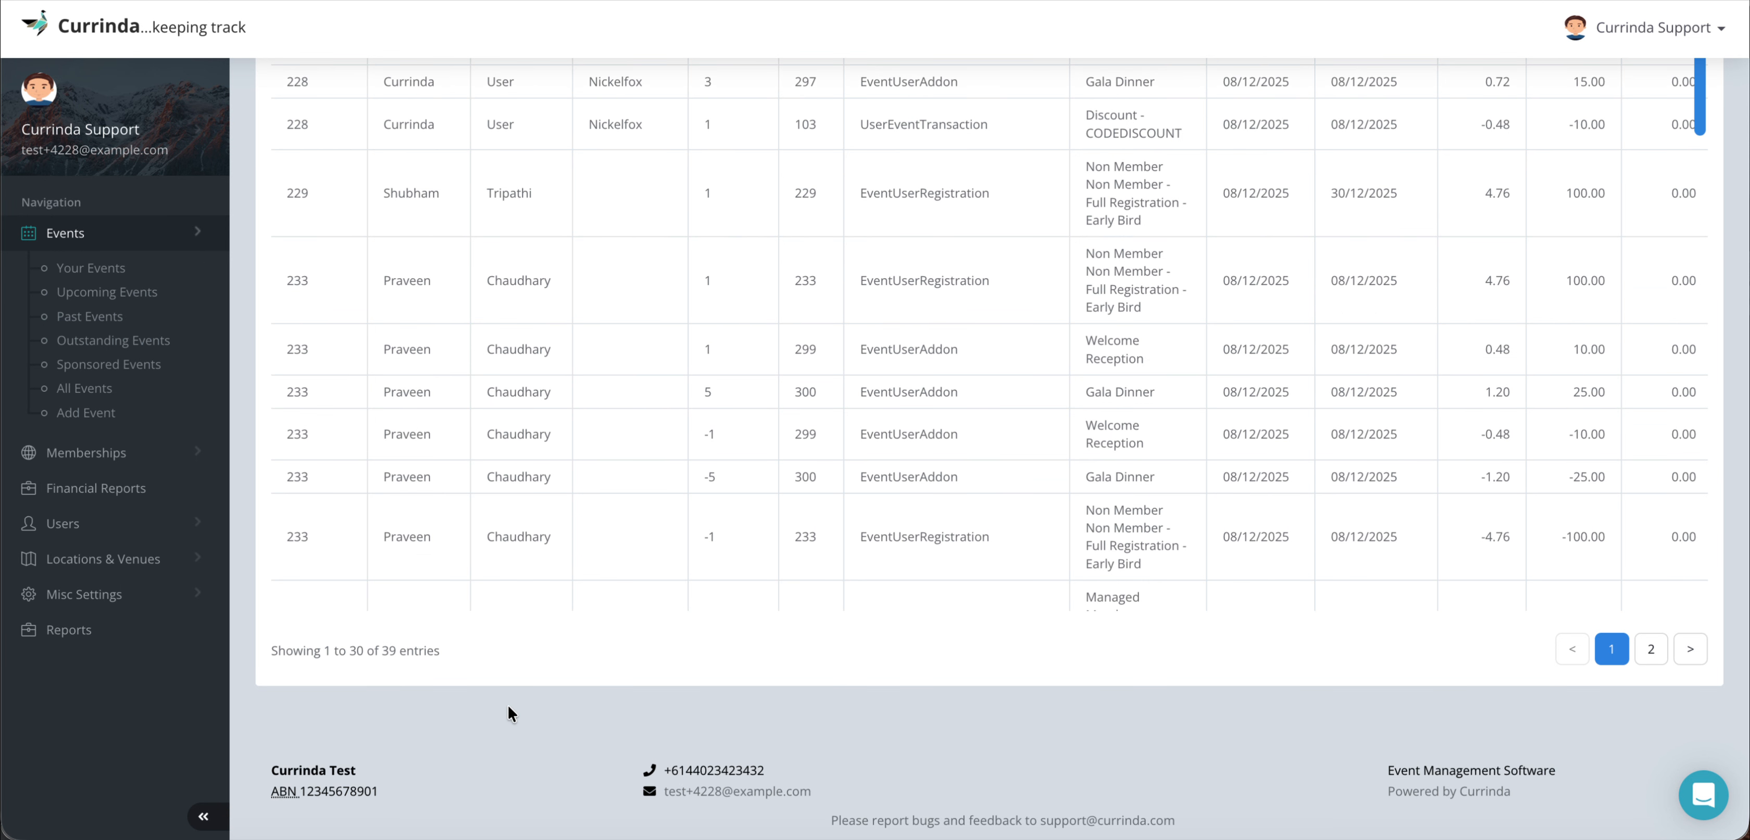
scroll(851, 643, "up", 10)
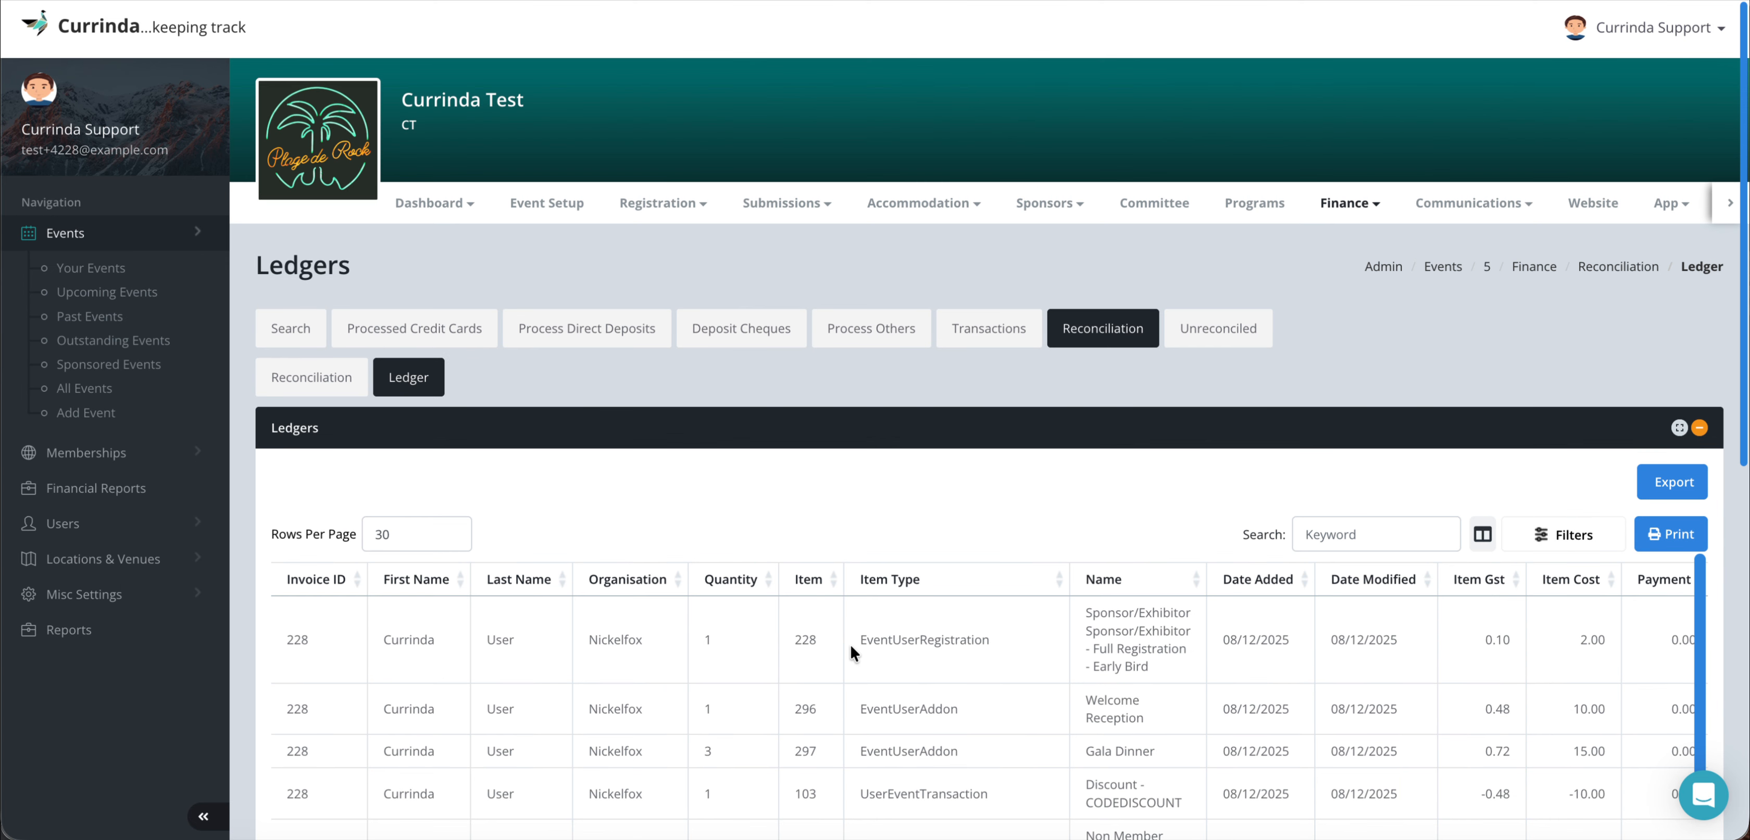
double_click(421, 520)
type("39")
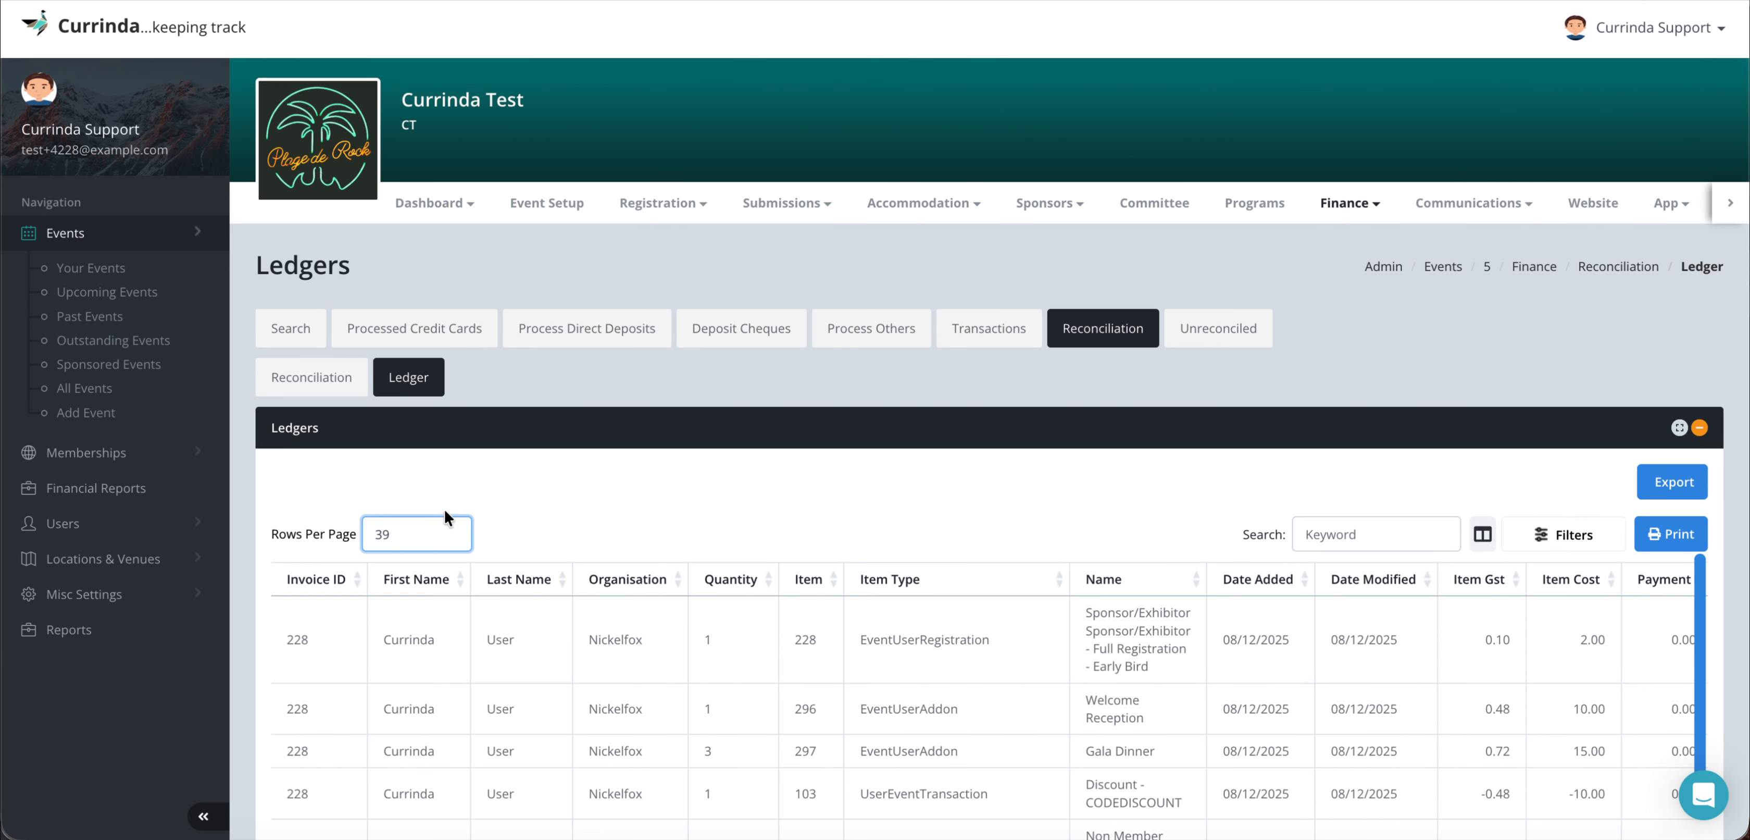
key("Return")
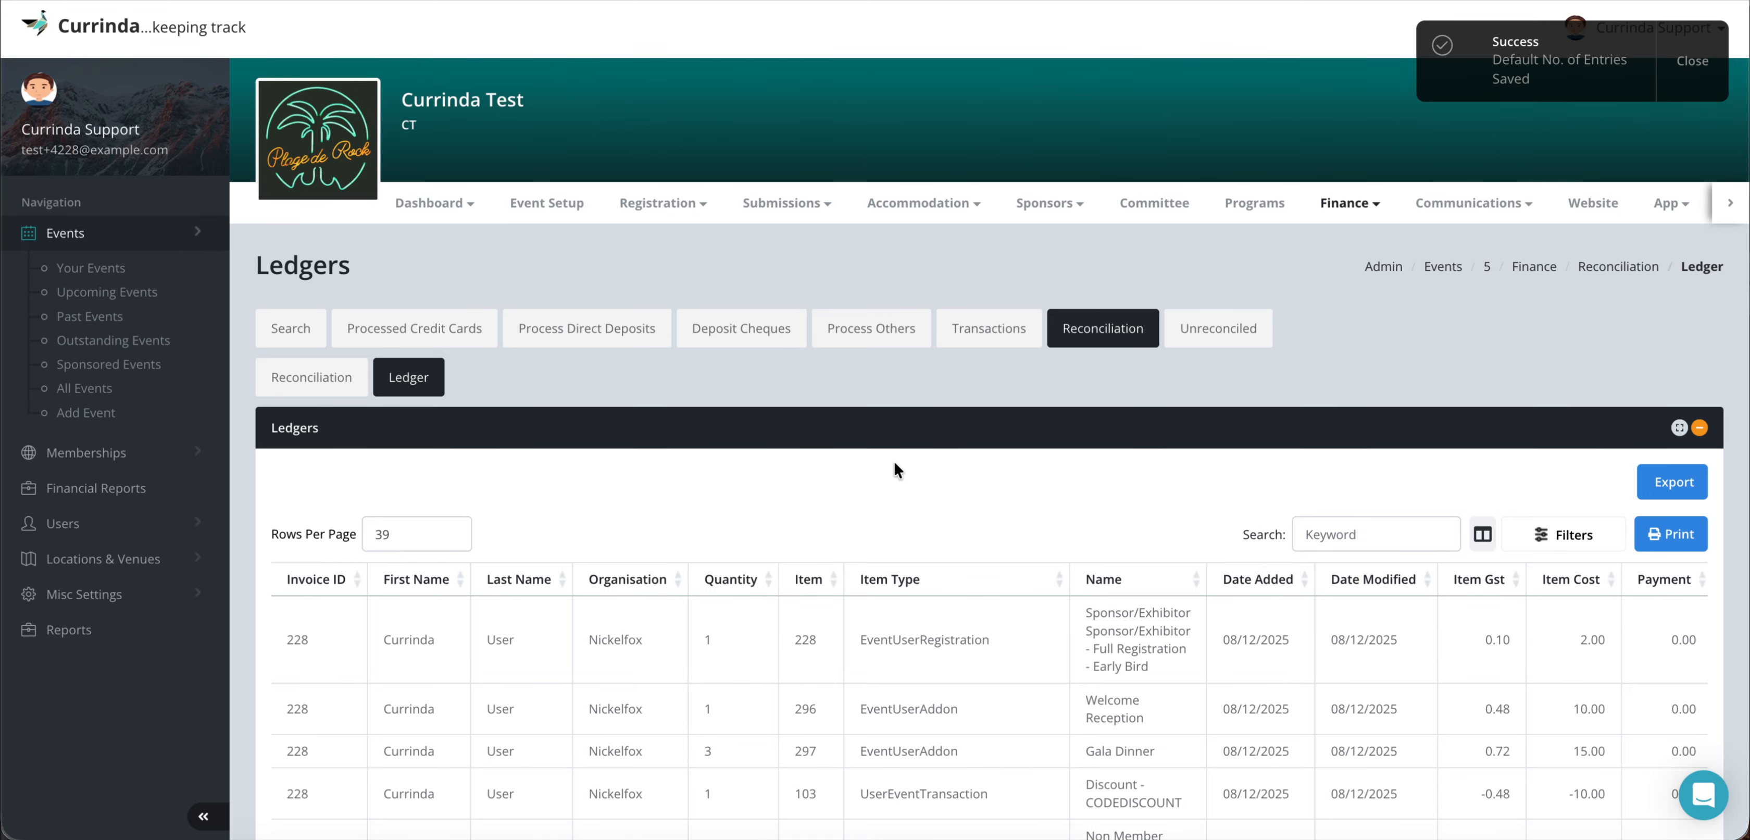
Review the full ledger down to its totals row and examine the total item cost and total payment
scroll(1101, 476, "down", 15)
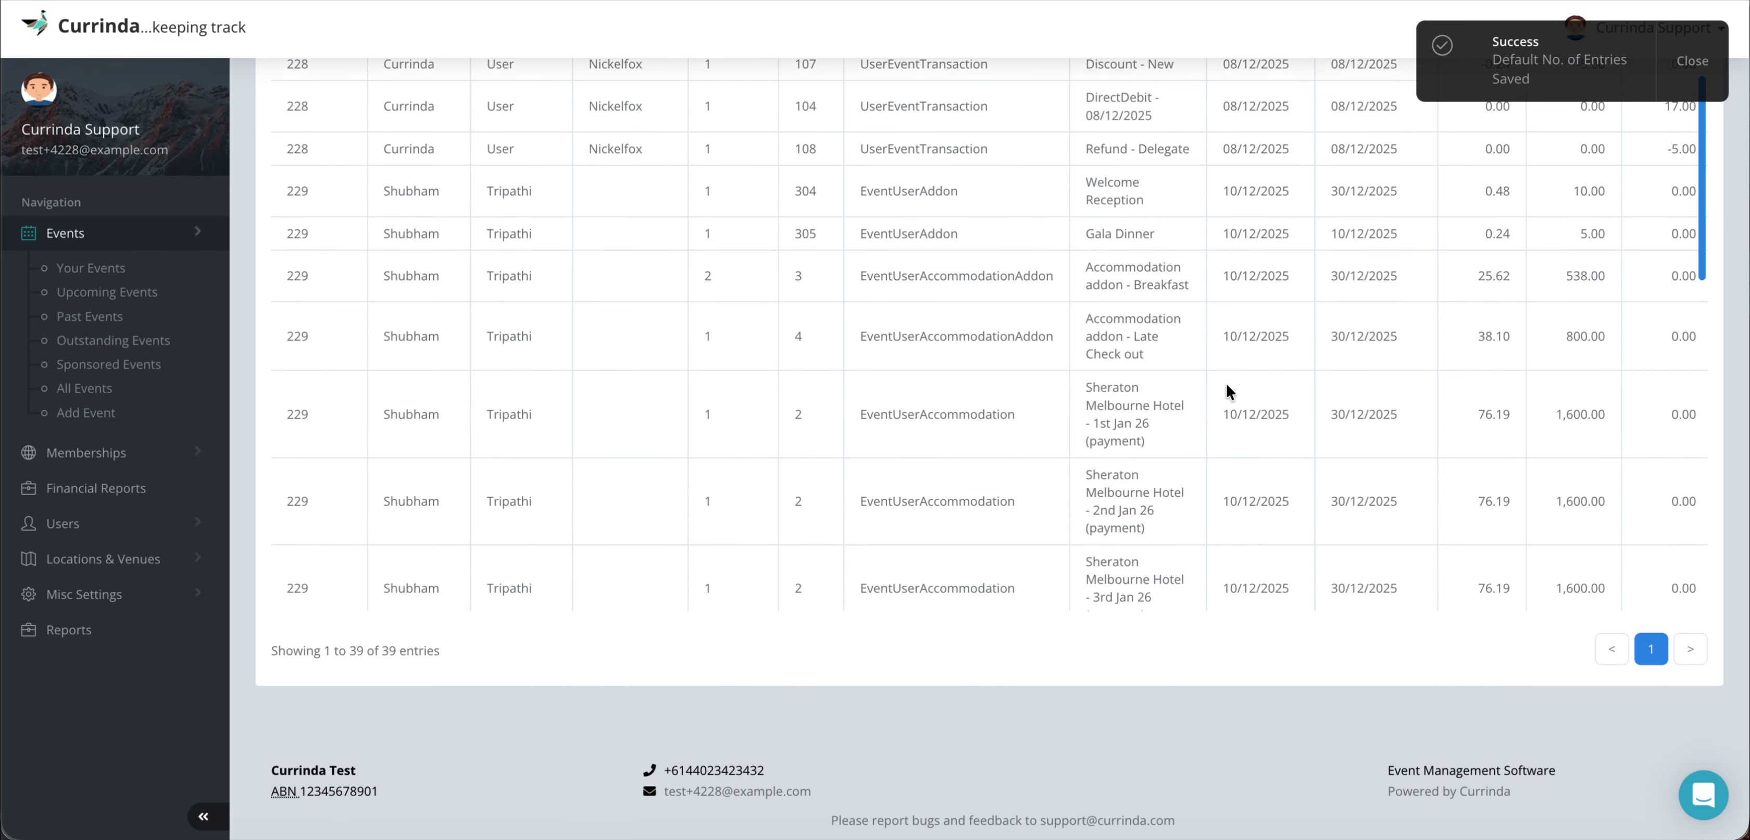
scroll(1225, 381, "down", 10)
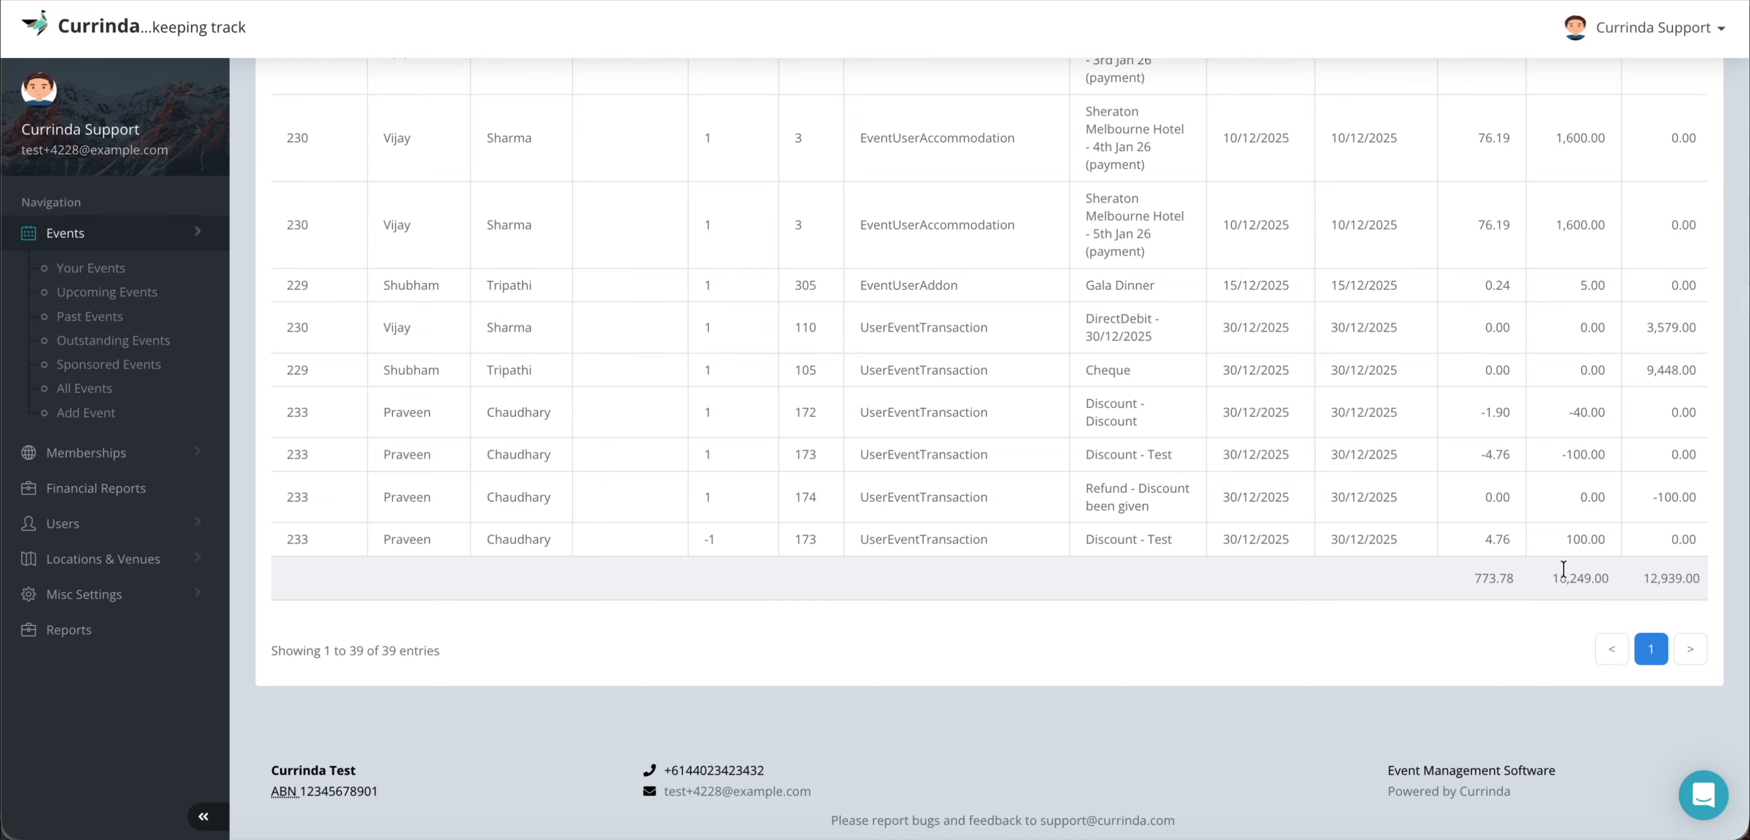
left_click_drag(1554, 577, 1703, 572)
scroll(1520, 574, "left", 3)
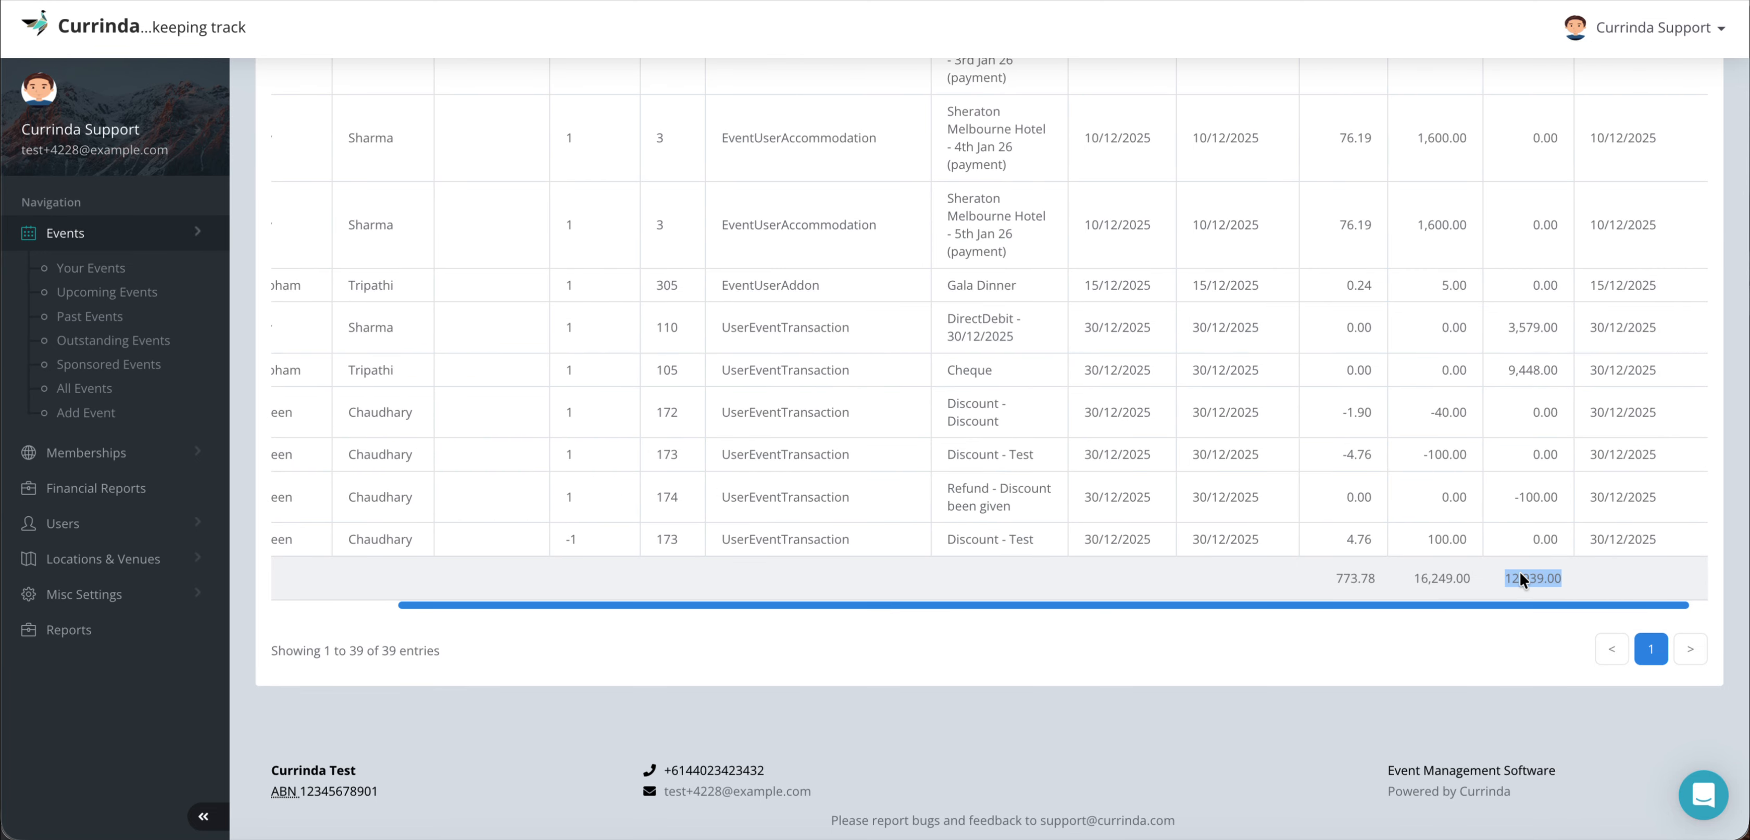
scroll(1520, 574, "up", 3)
scroll(1519, 578, "up", 15)
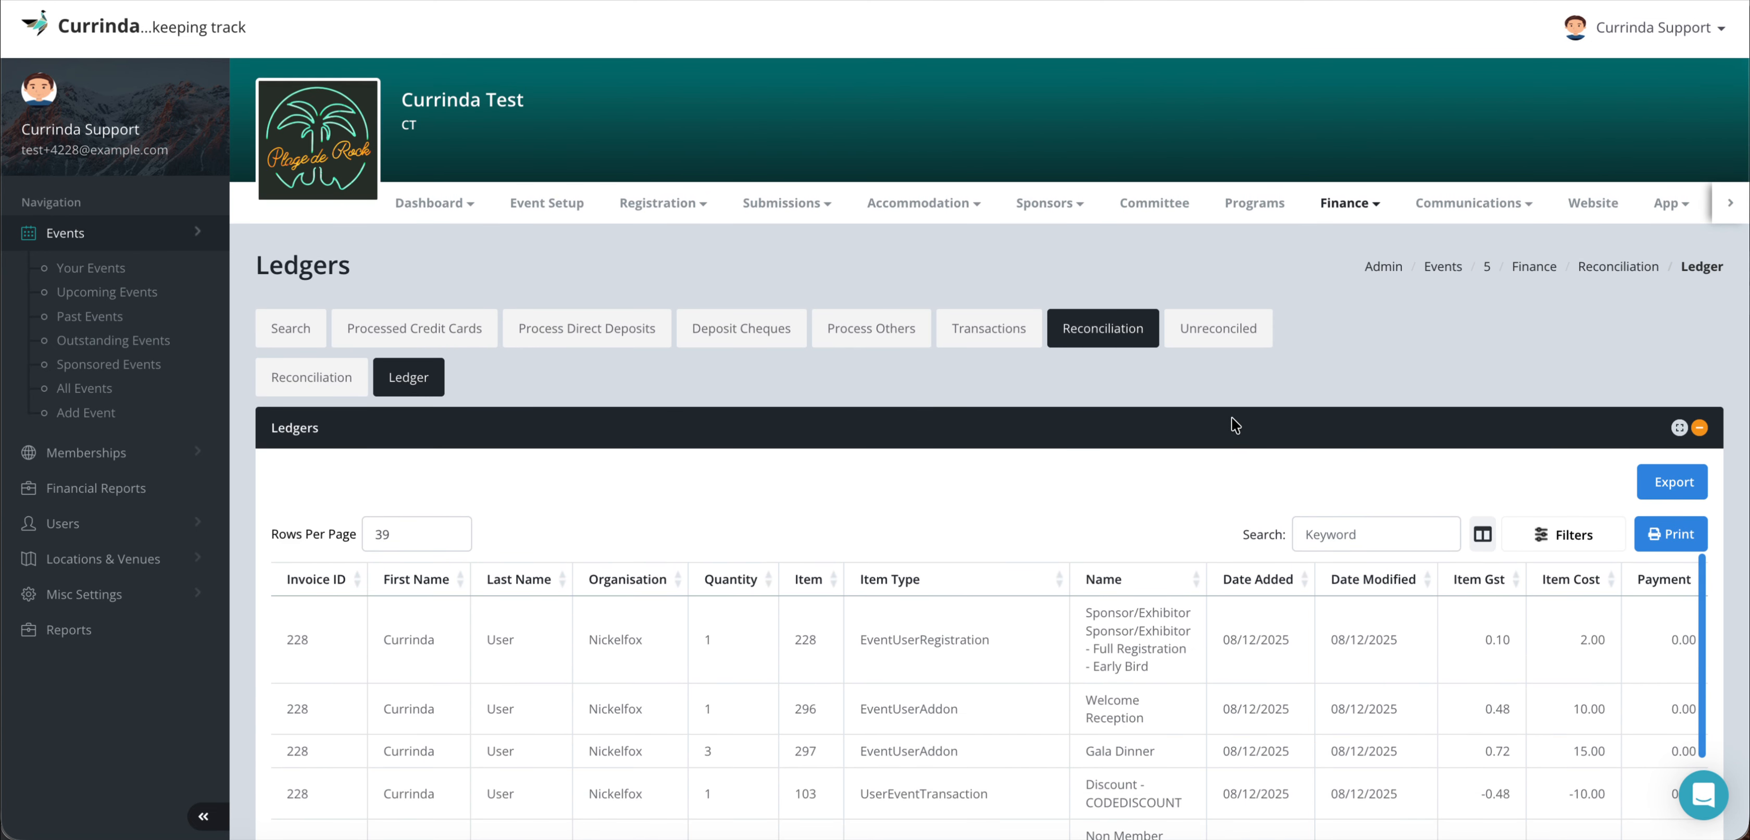
Open the event's Unreconciled list and examine each delegate's outstanding amount and the overall total
left_click(1217, 326)
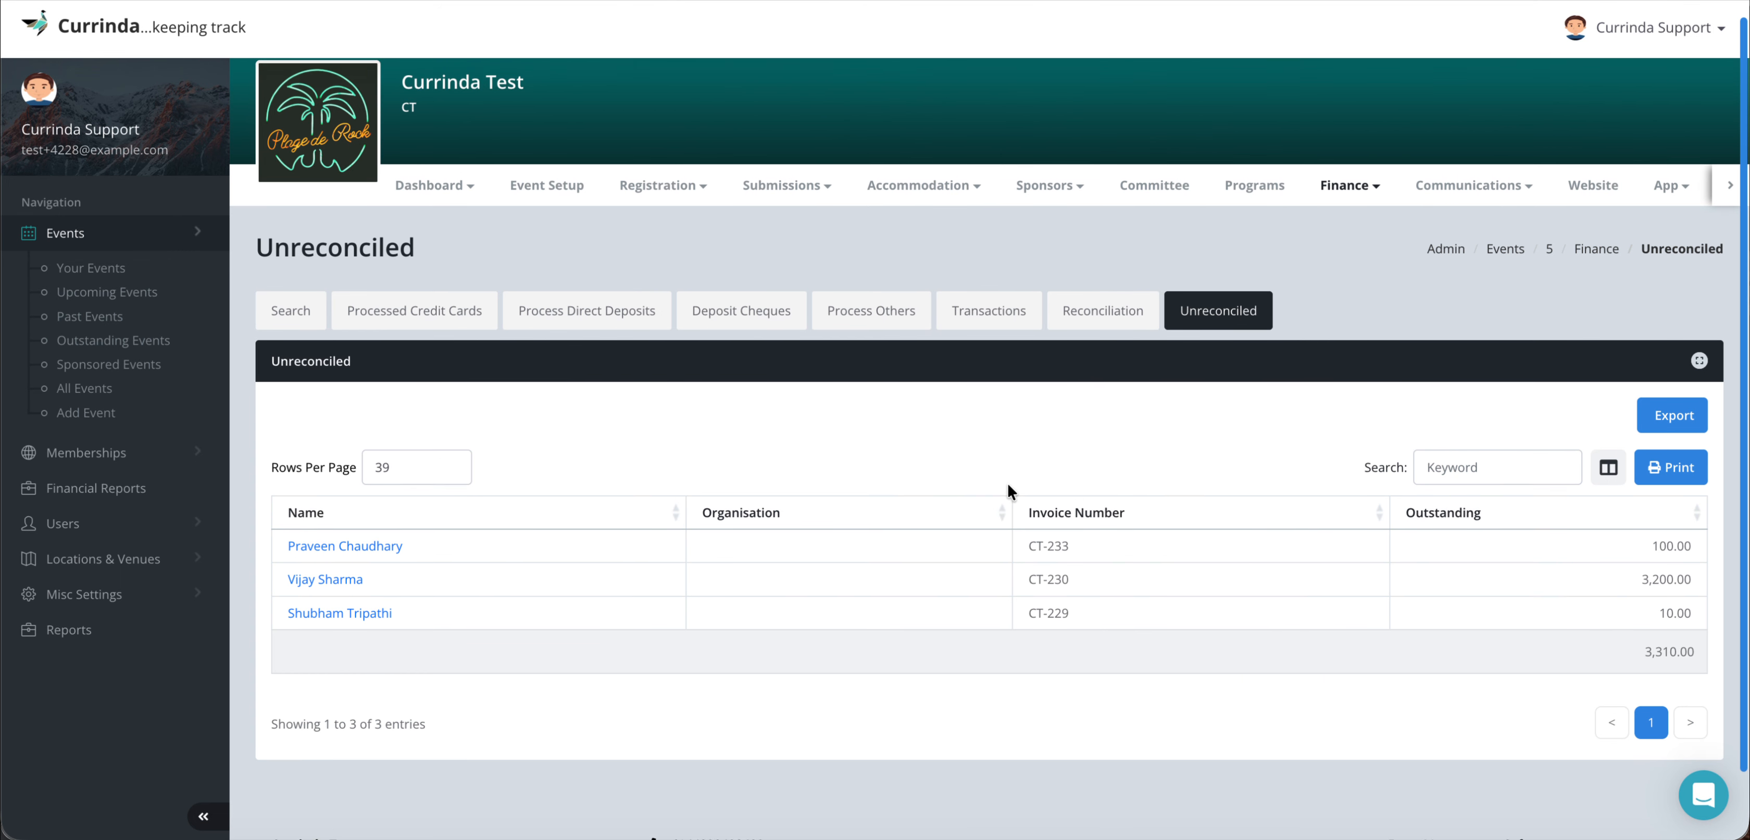
scroll(1006, 481, "down", 1)
left_click_drag(1642, 641, 1703, 643)
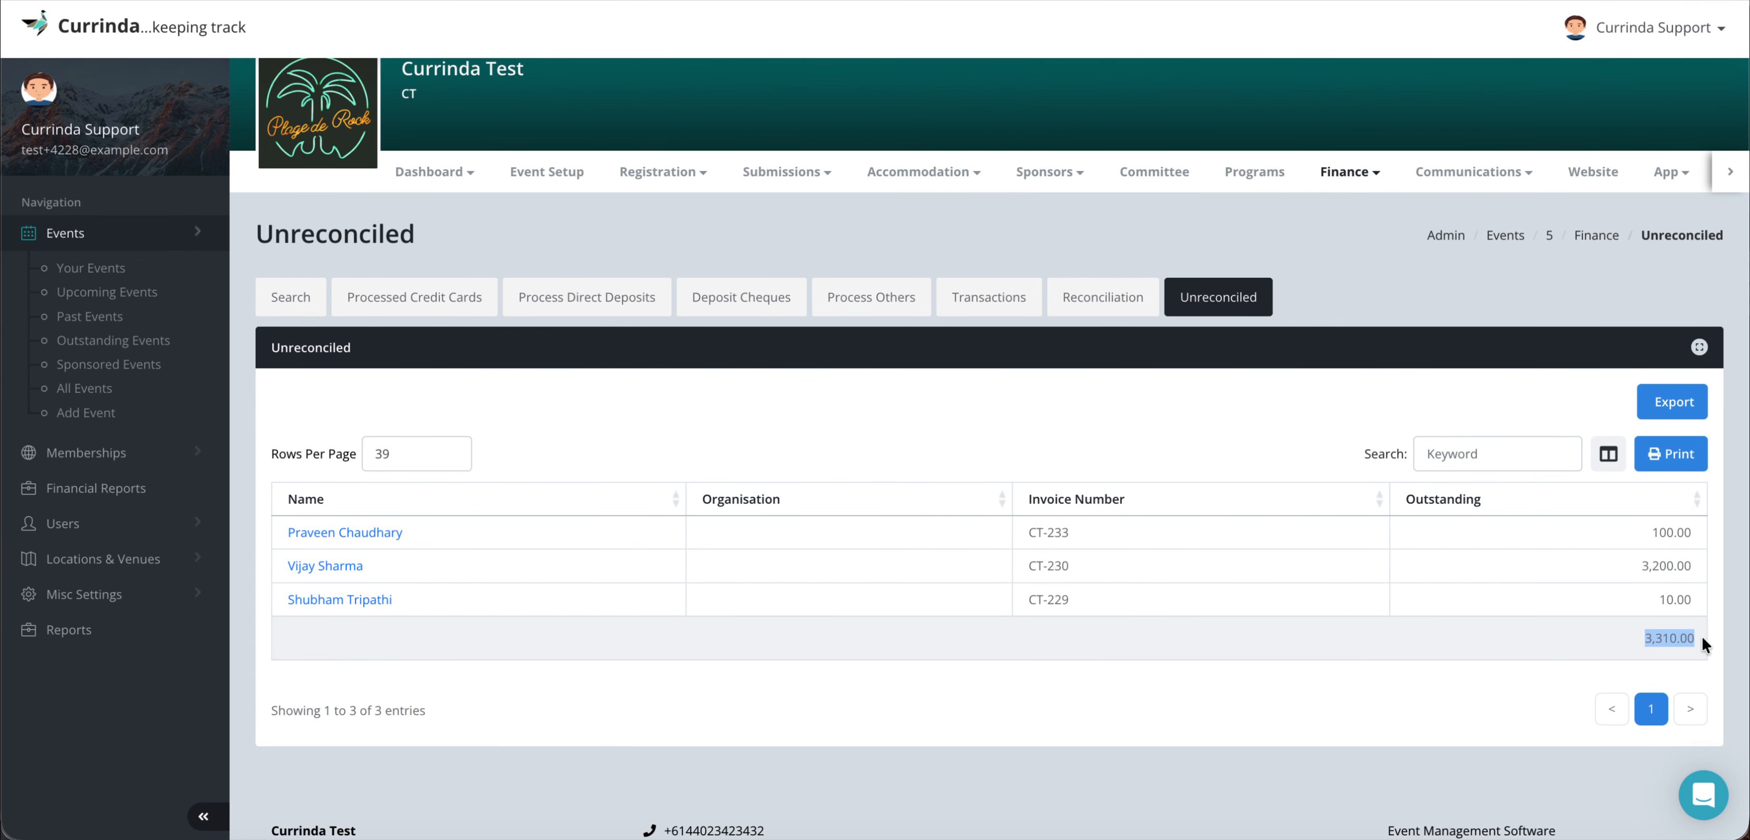
left_click(738, 588)
scroll(1029, 643, "down", 1)
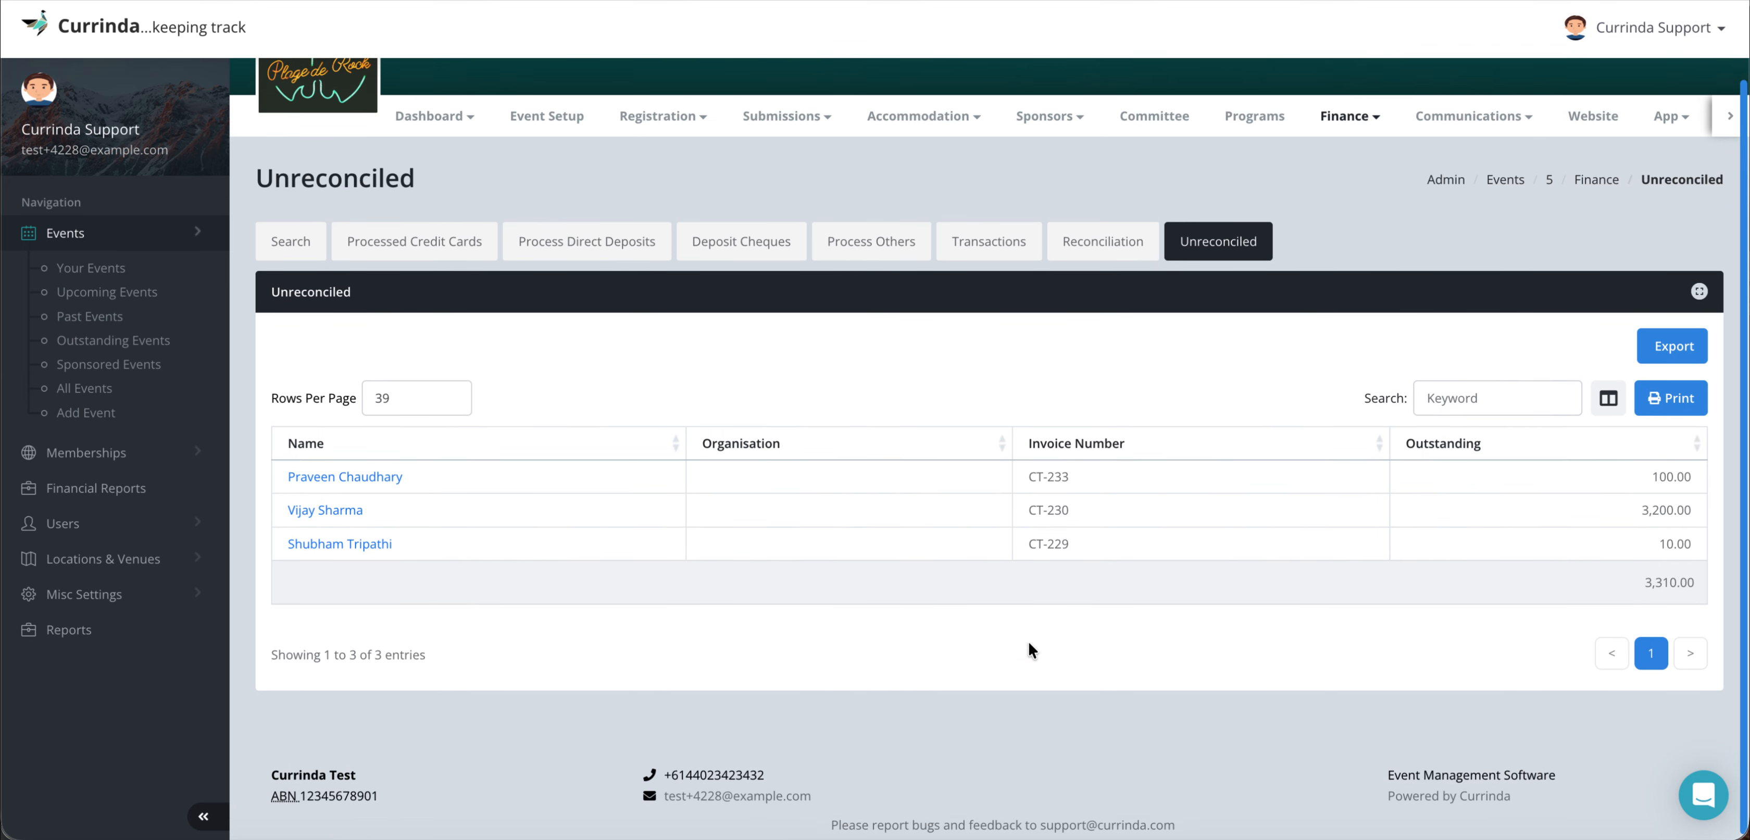
scroll(1028, 643, "up", 1)
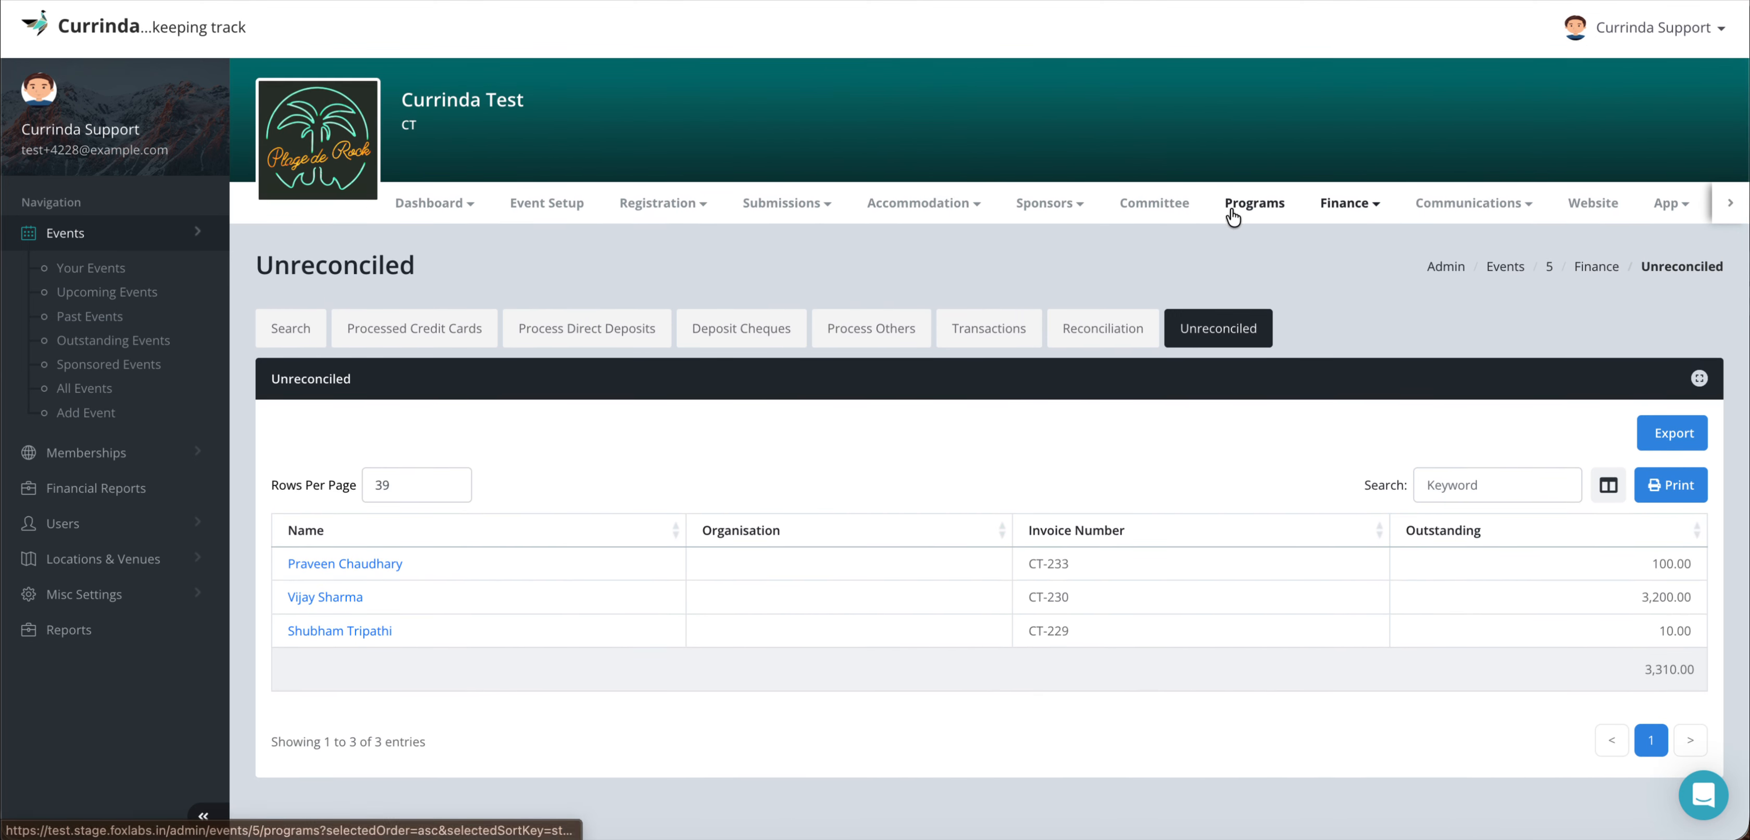